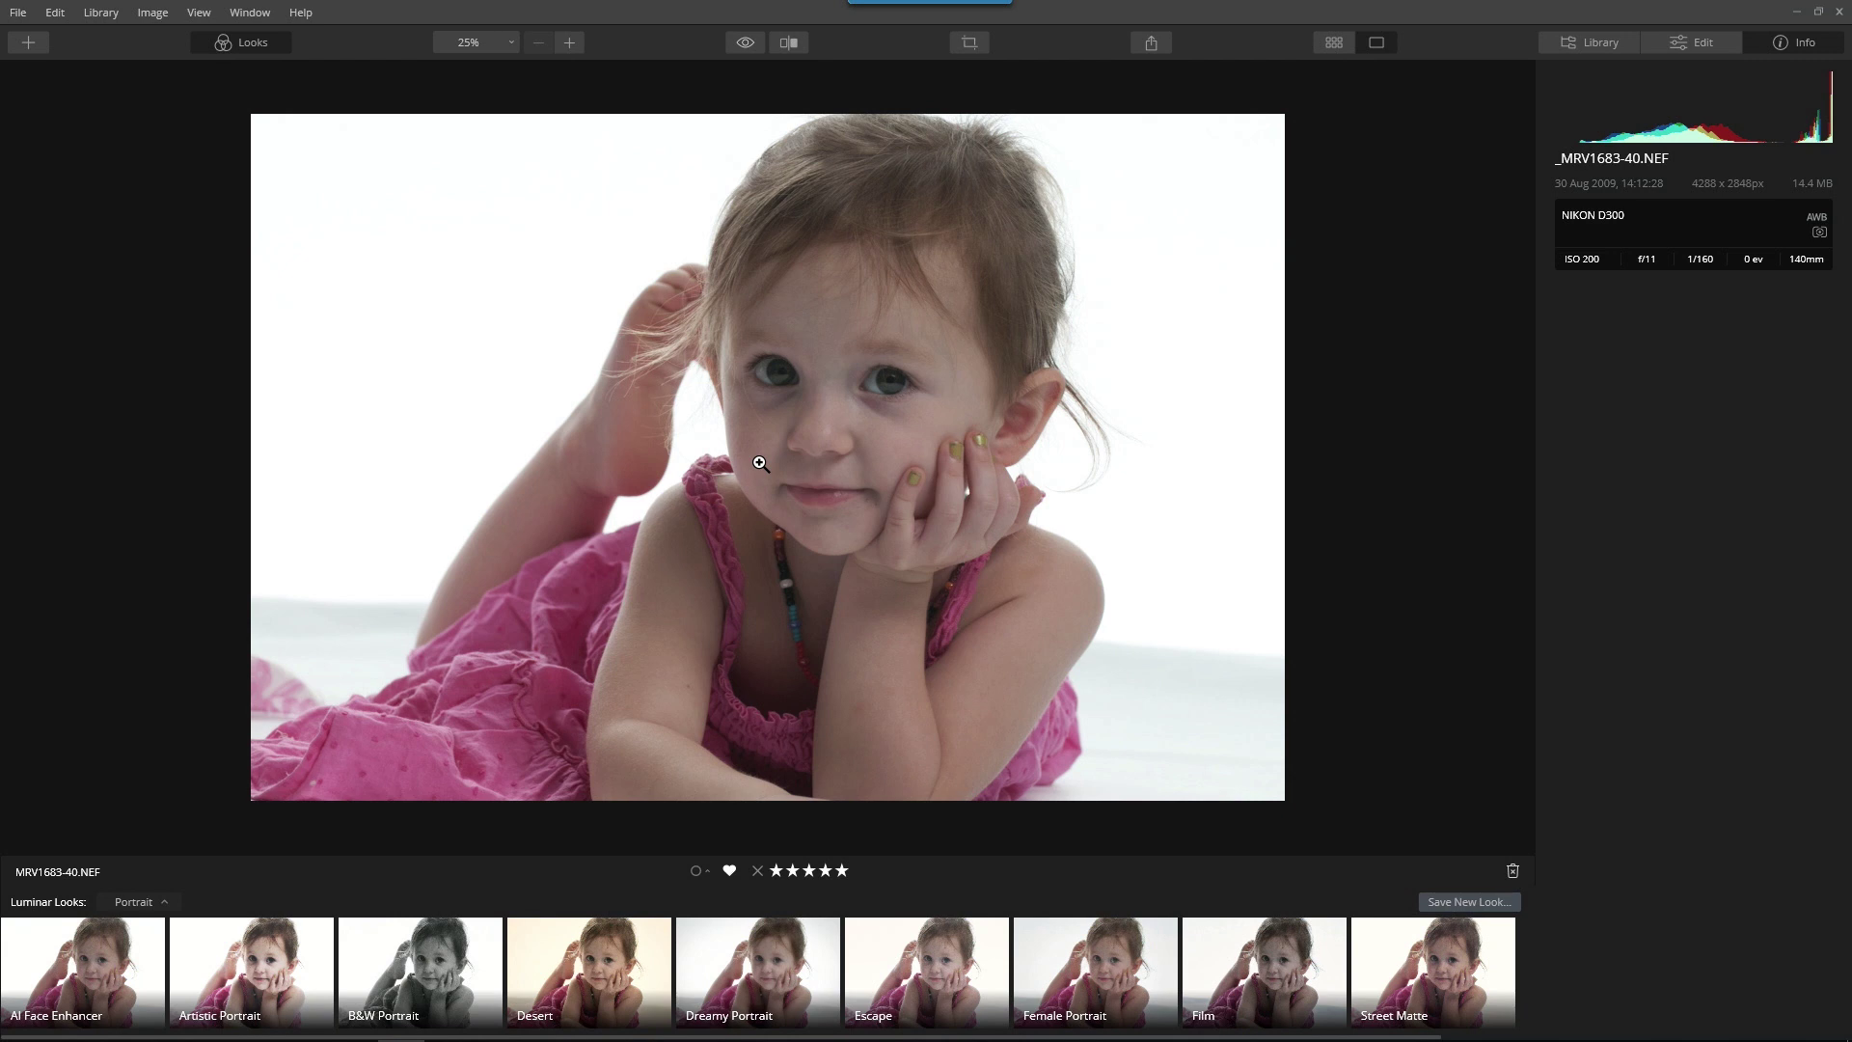
# Switch the photo to editing and collapse the AI Skin Enhancer and Vignette filters.
pyautogui.click(1686, 48)
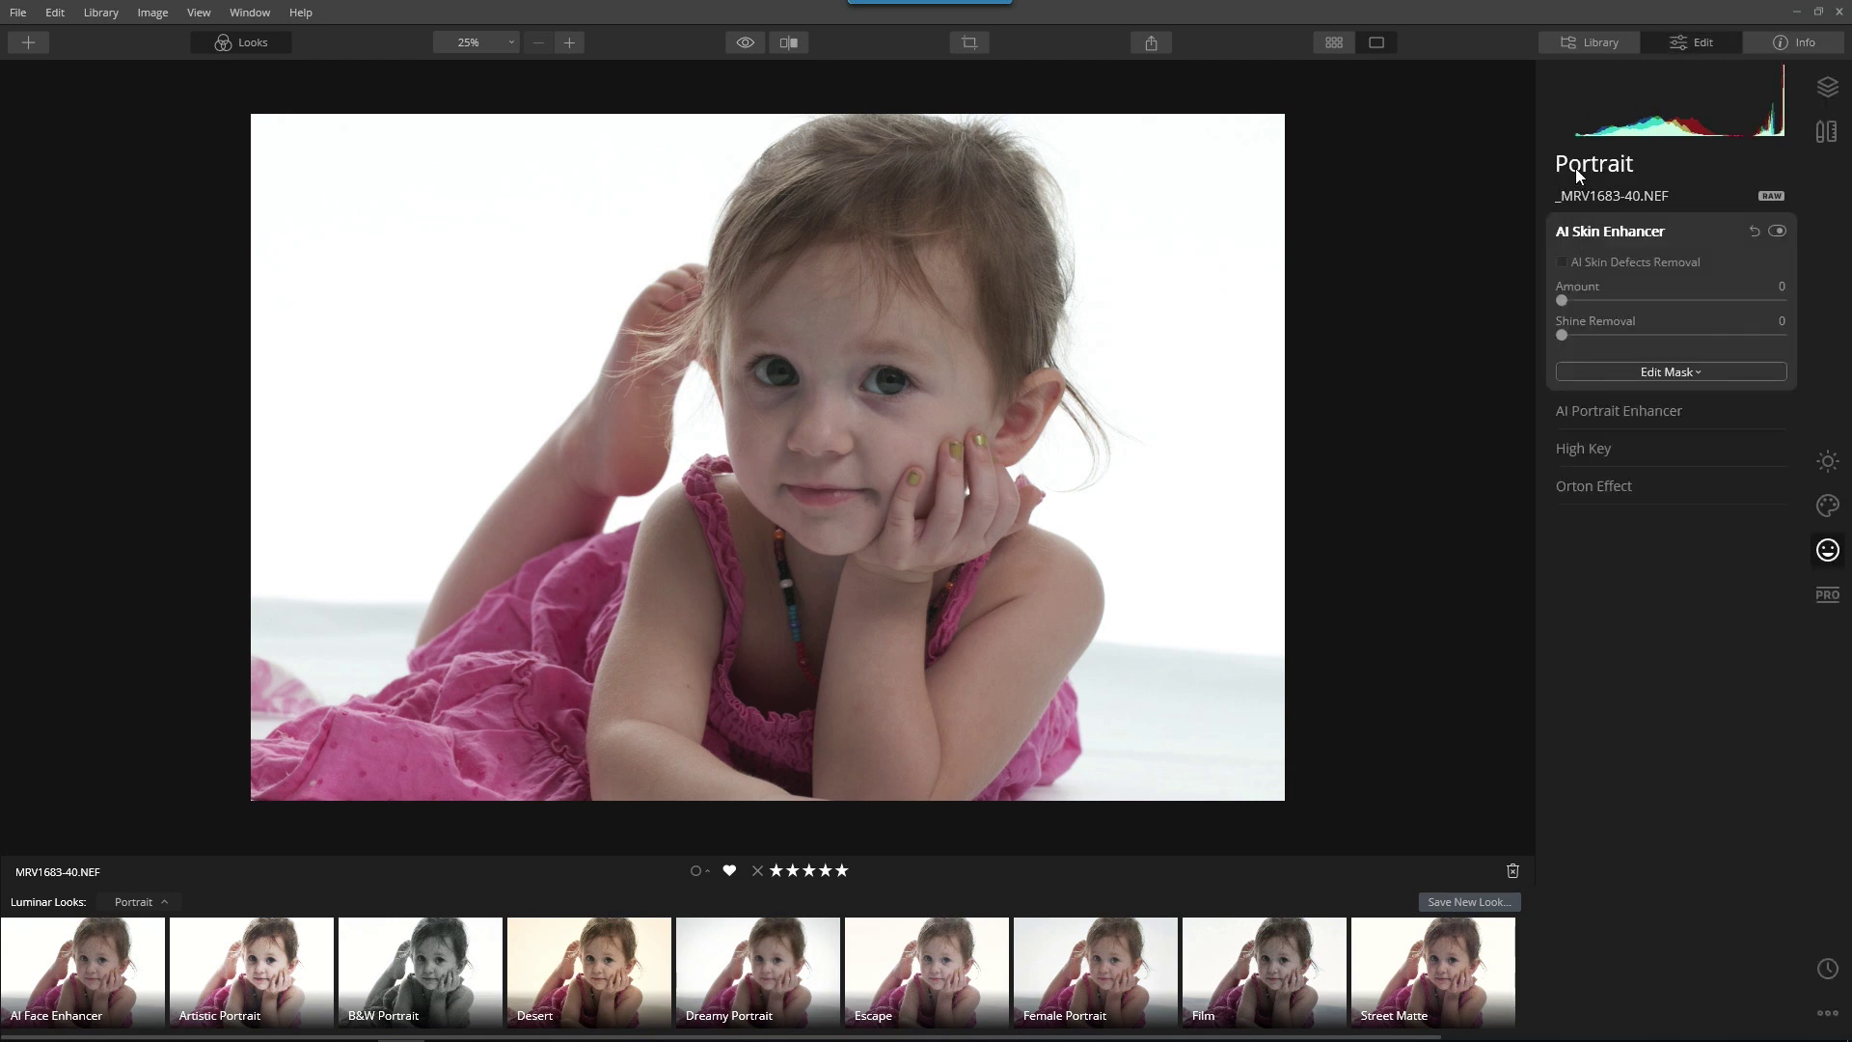
pyautogui.click(1618, 235)
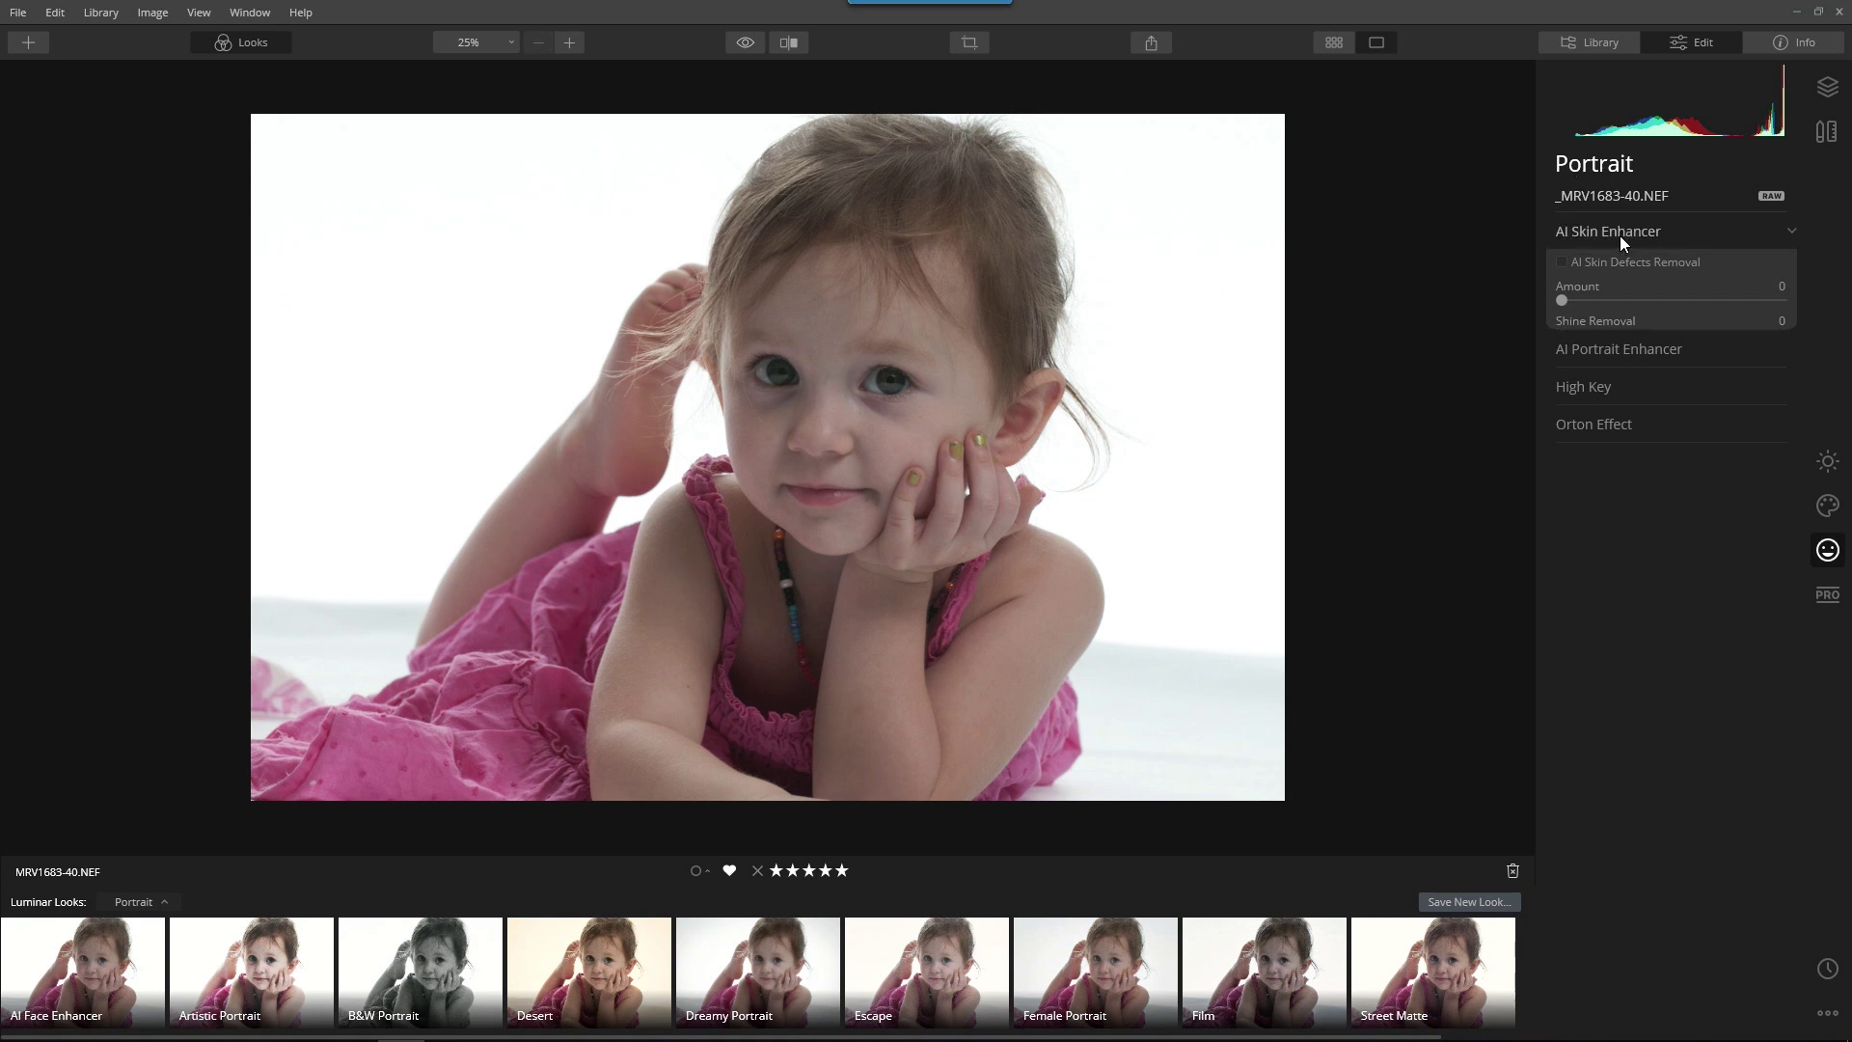
pyautogui.click(1827, 460)
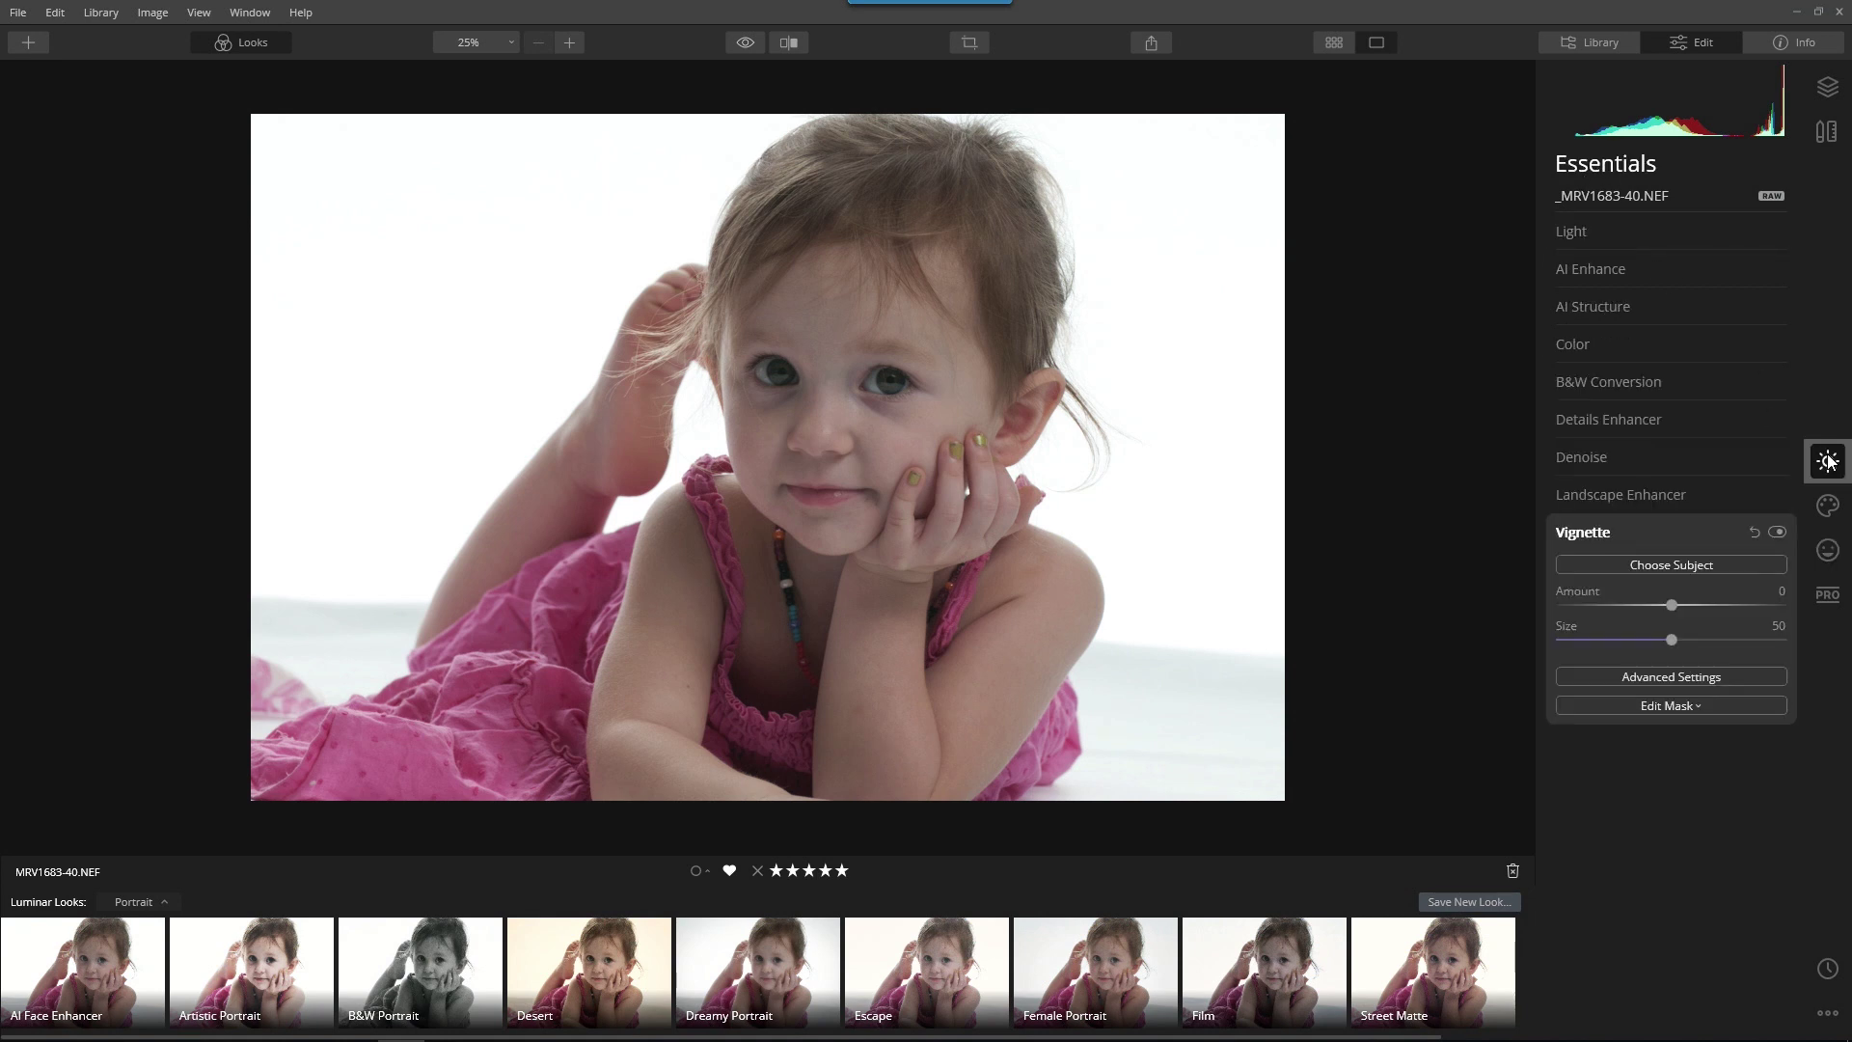
pyautogui.click(1584, 531)
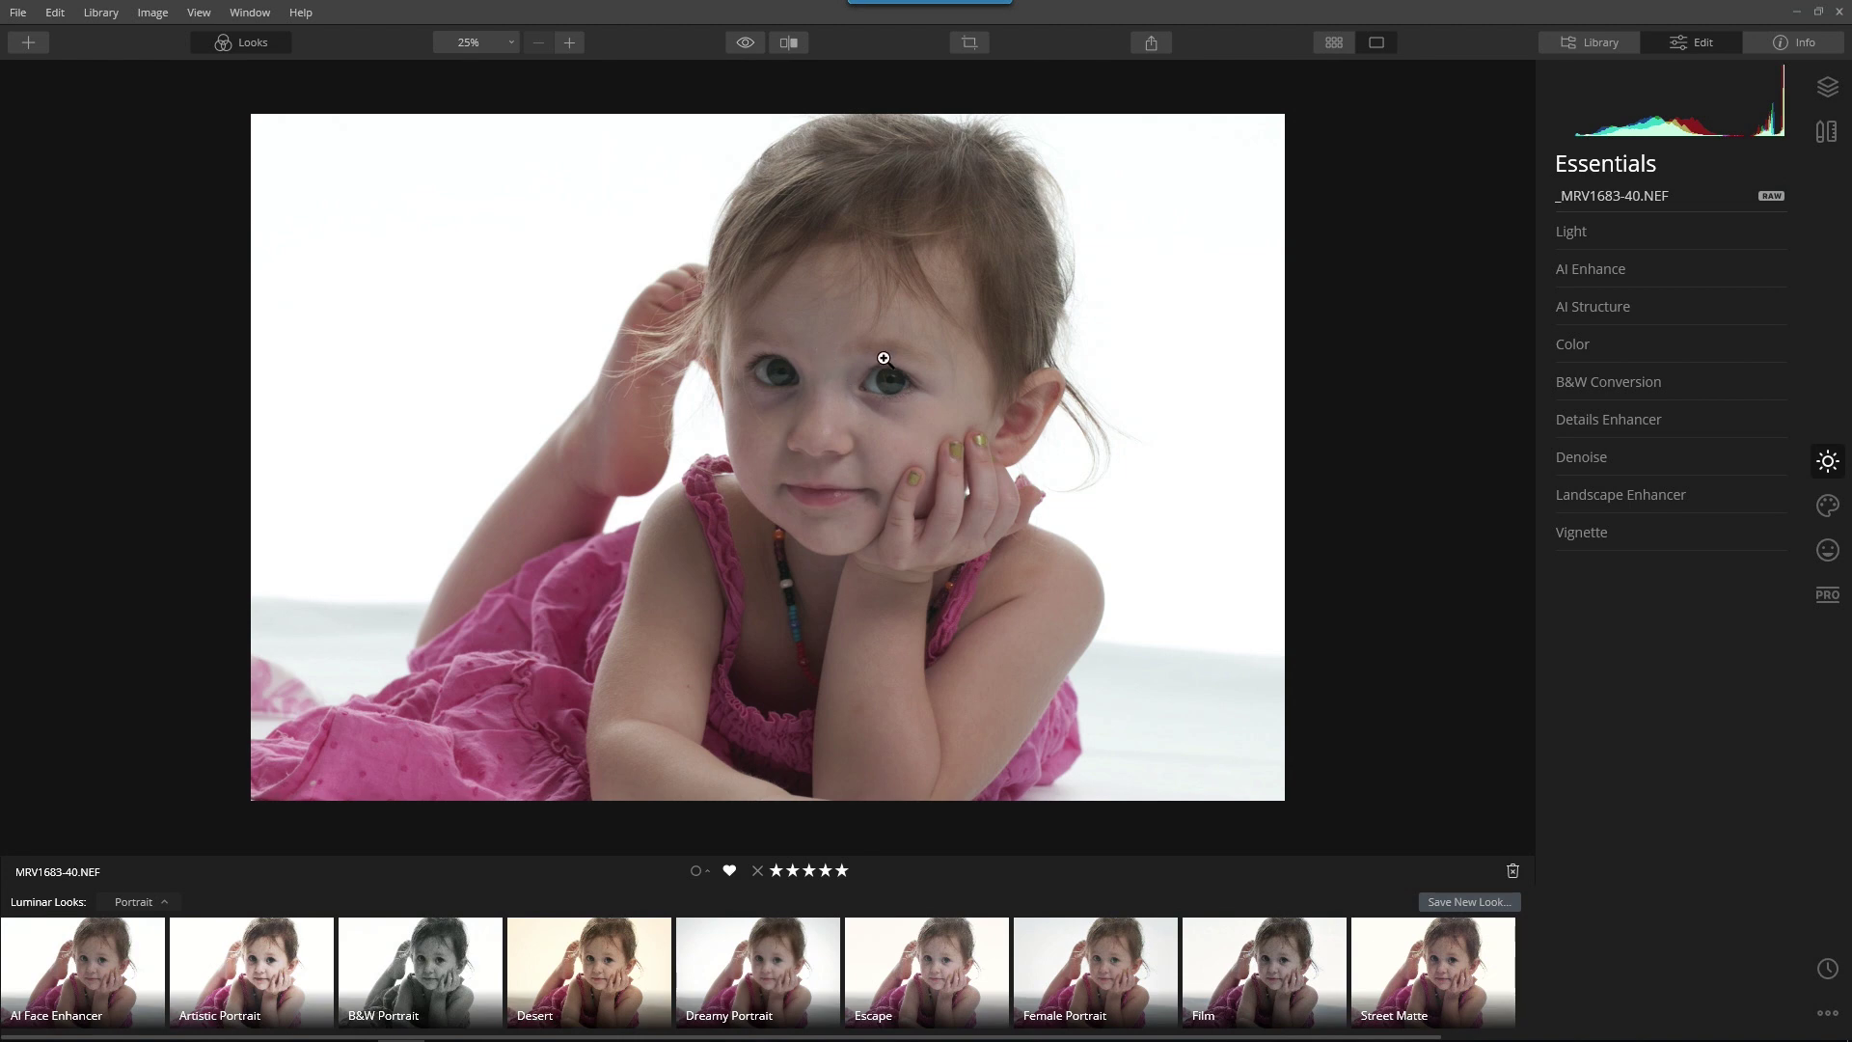
# Using the Dodge & Burn Lighten brush at size 100 and 100% strength, paint the grey background area beside the child's arm white.
pyautogui.scroll(10, 884, 359)
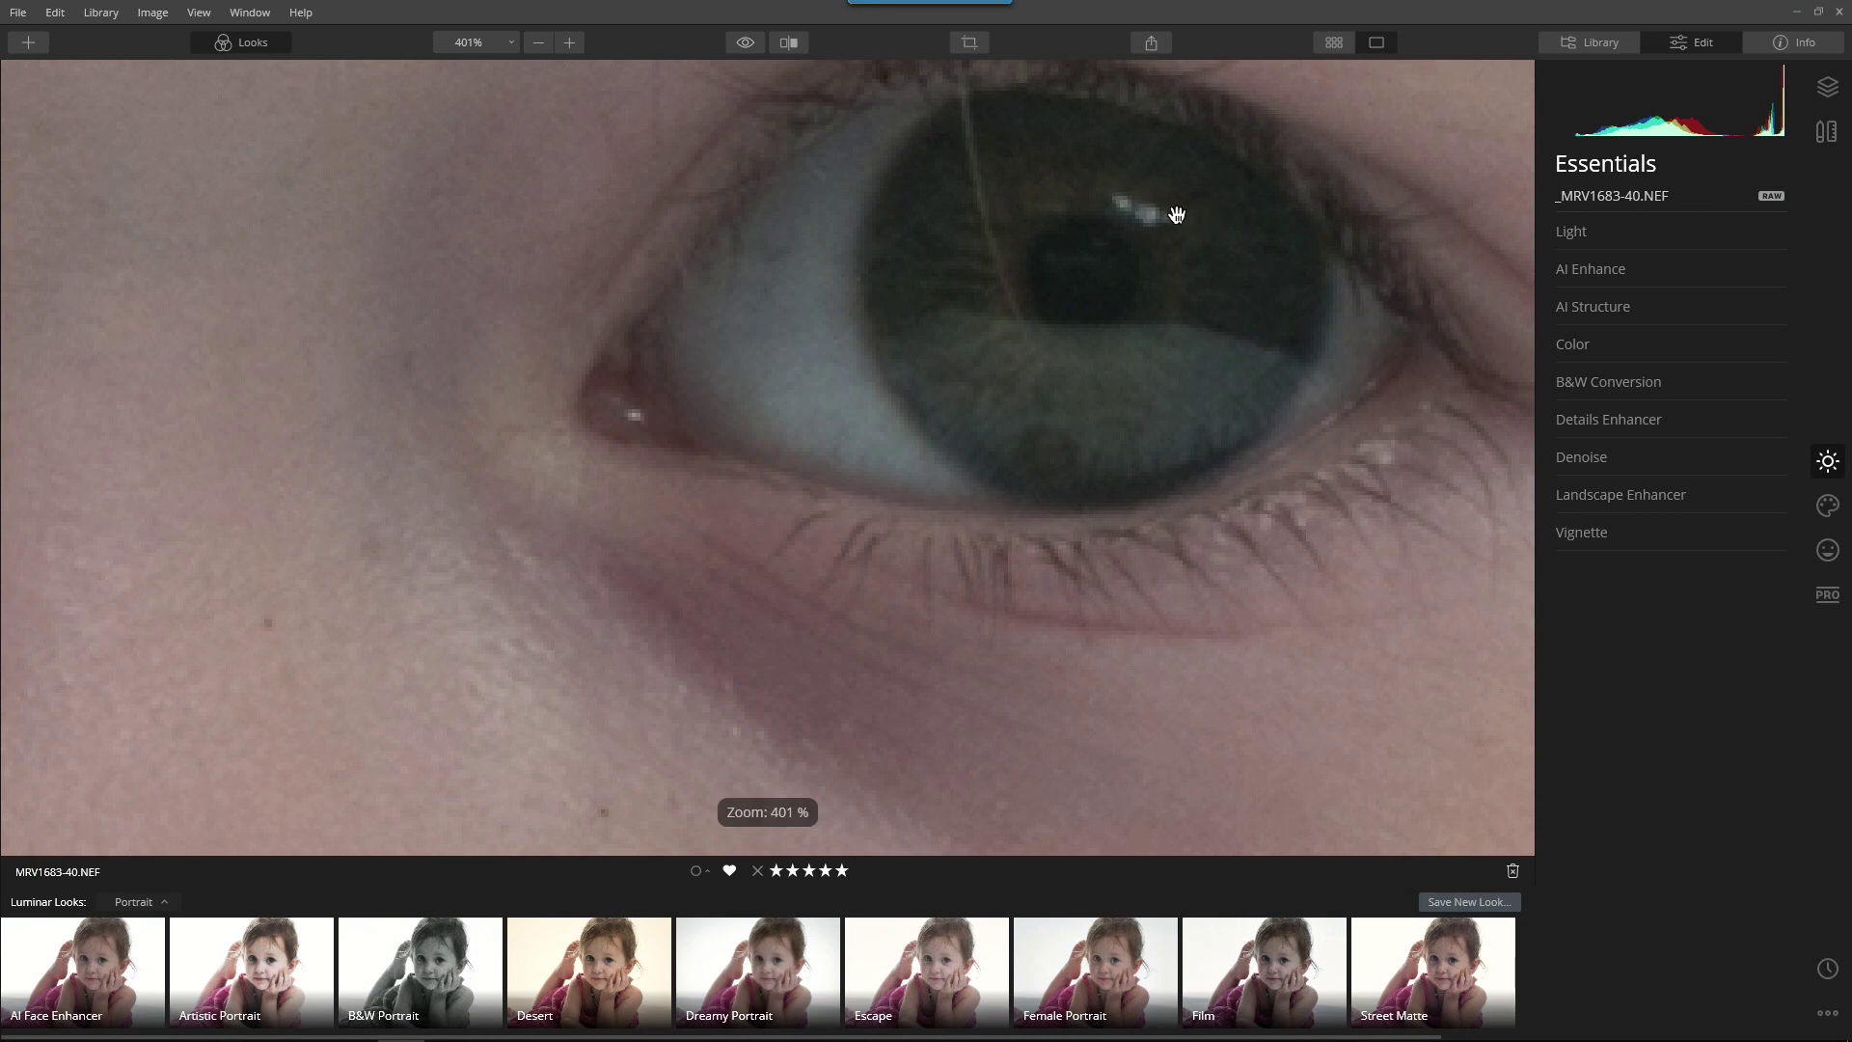
pyautogui.scroll(-5, 1089, 232)
pyautogui.scroll(-5, 1071, 280)
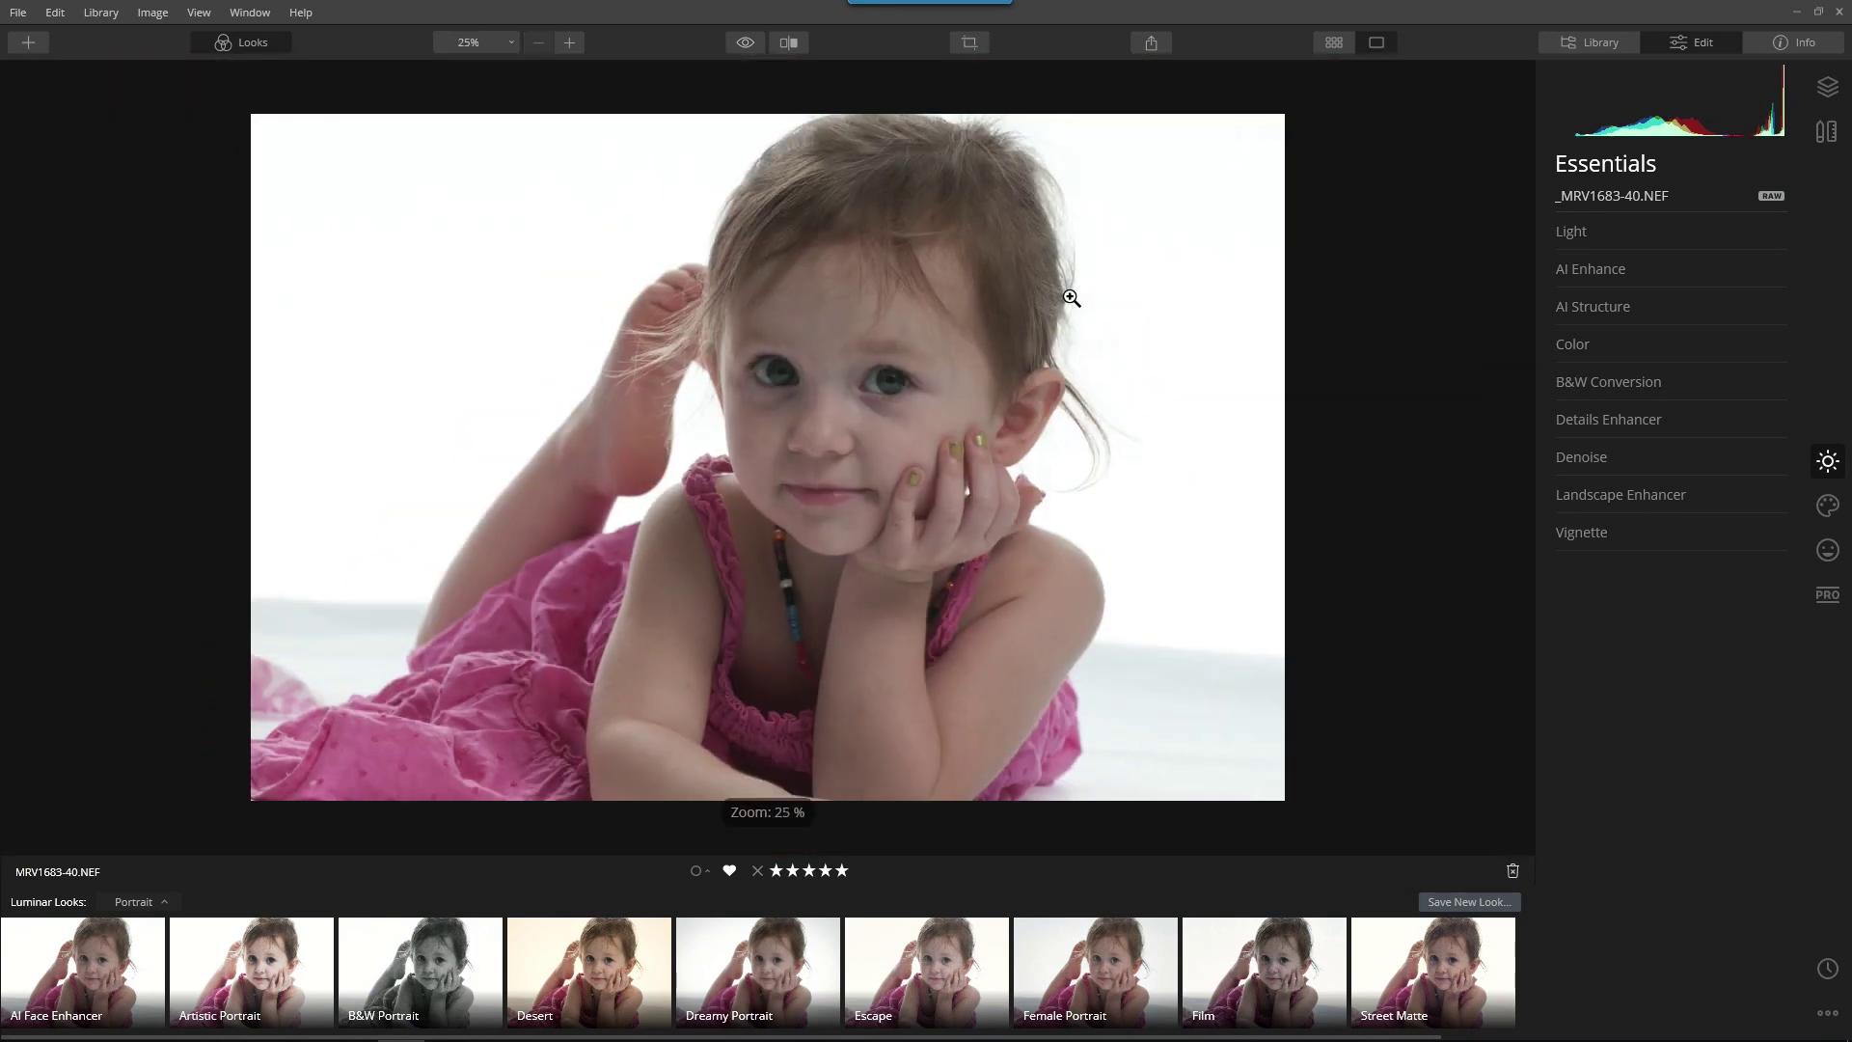
pyautogui.click(1825, 595)
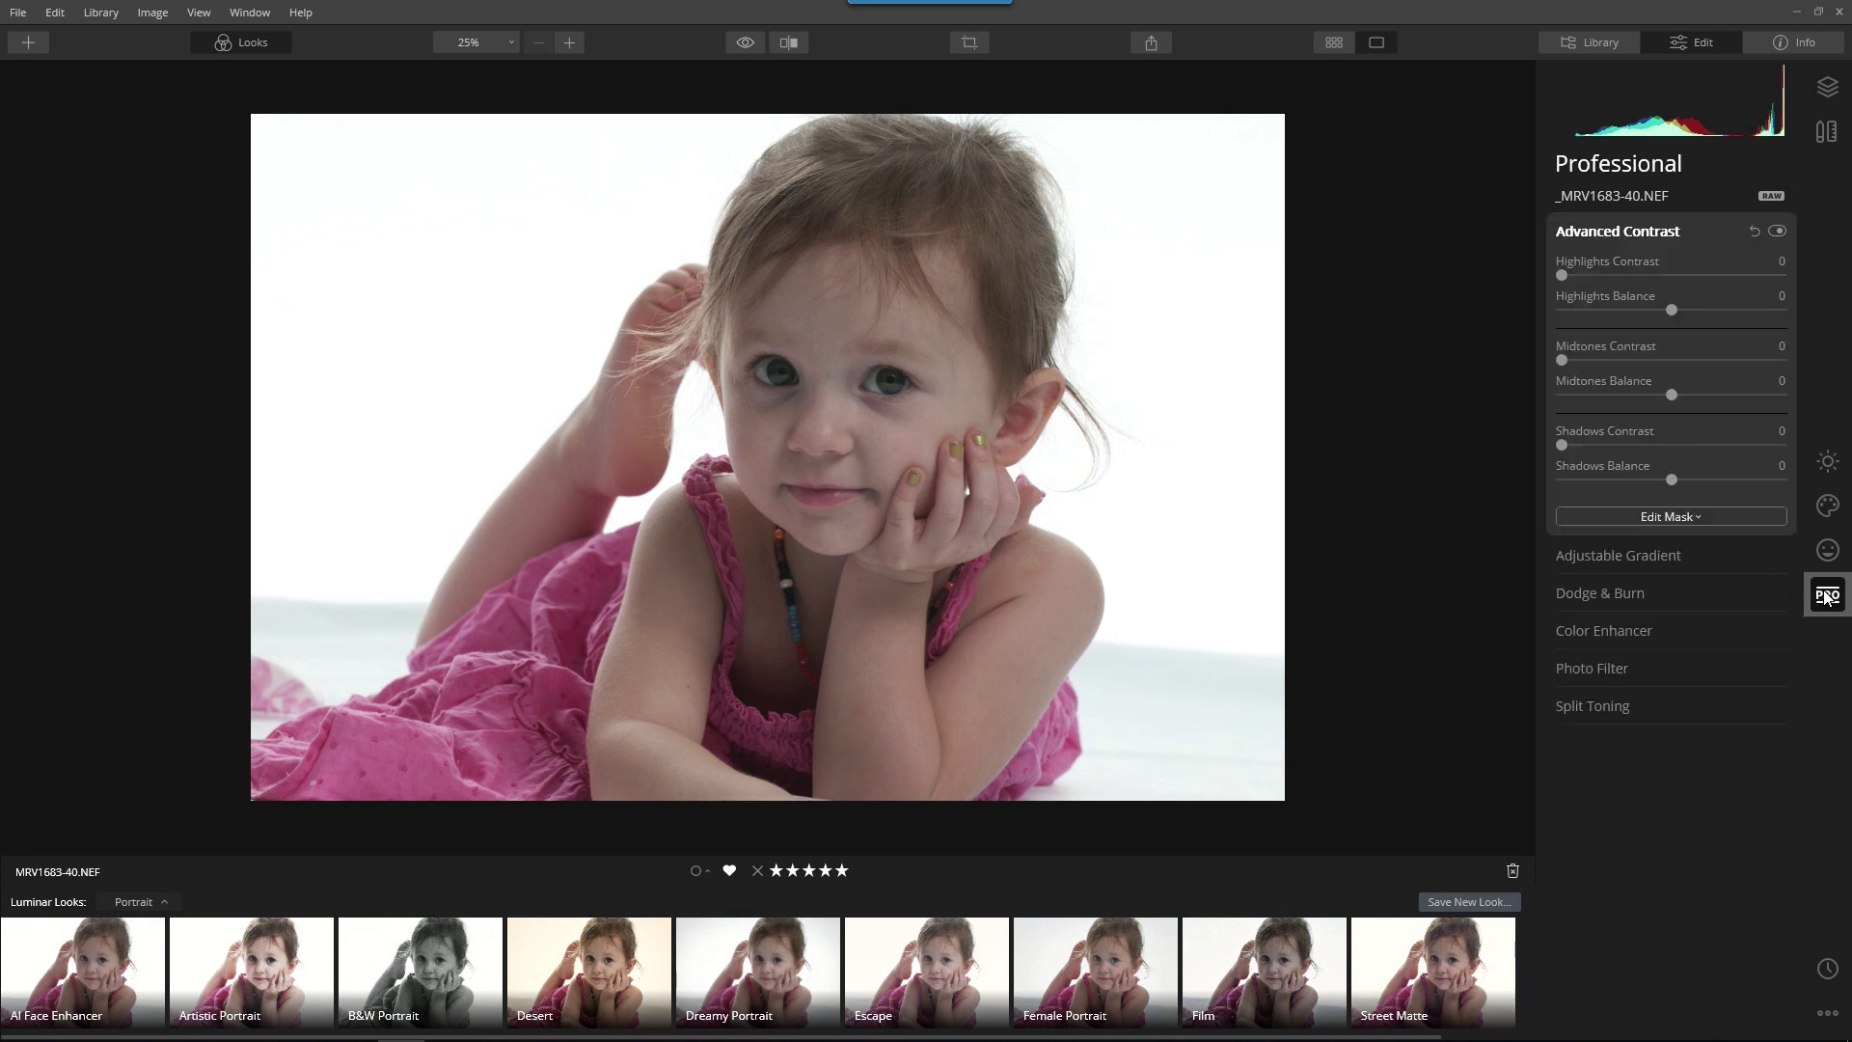
pyautogui.click(1595, 233)
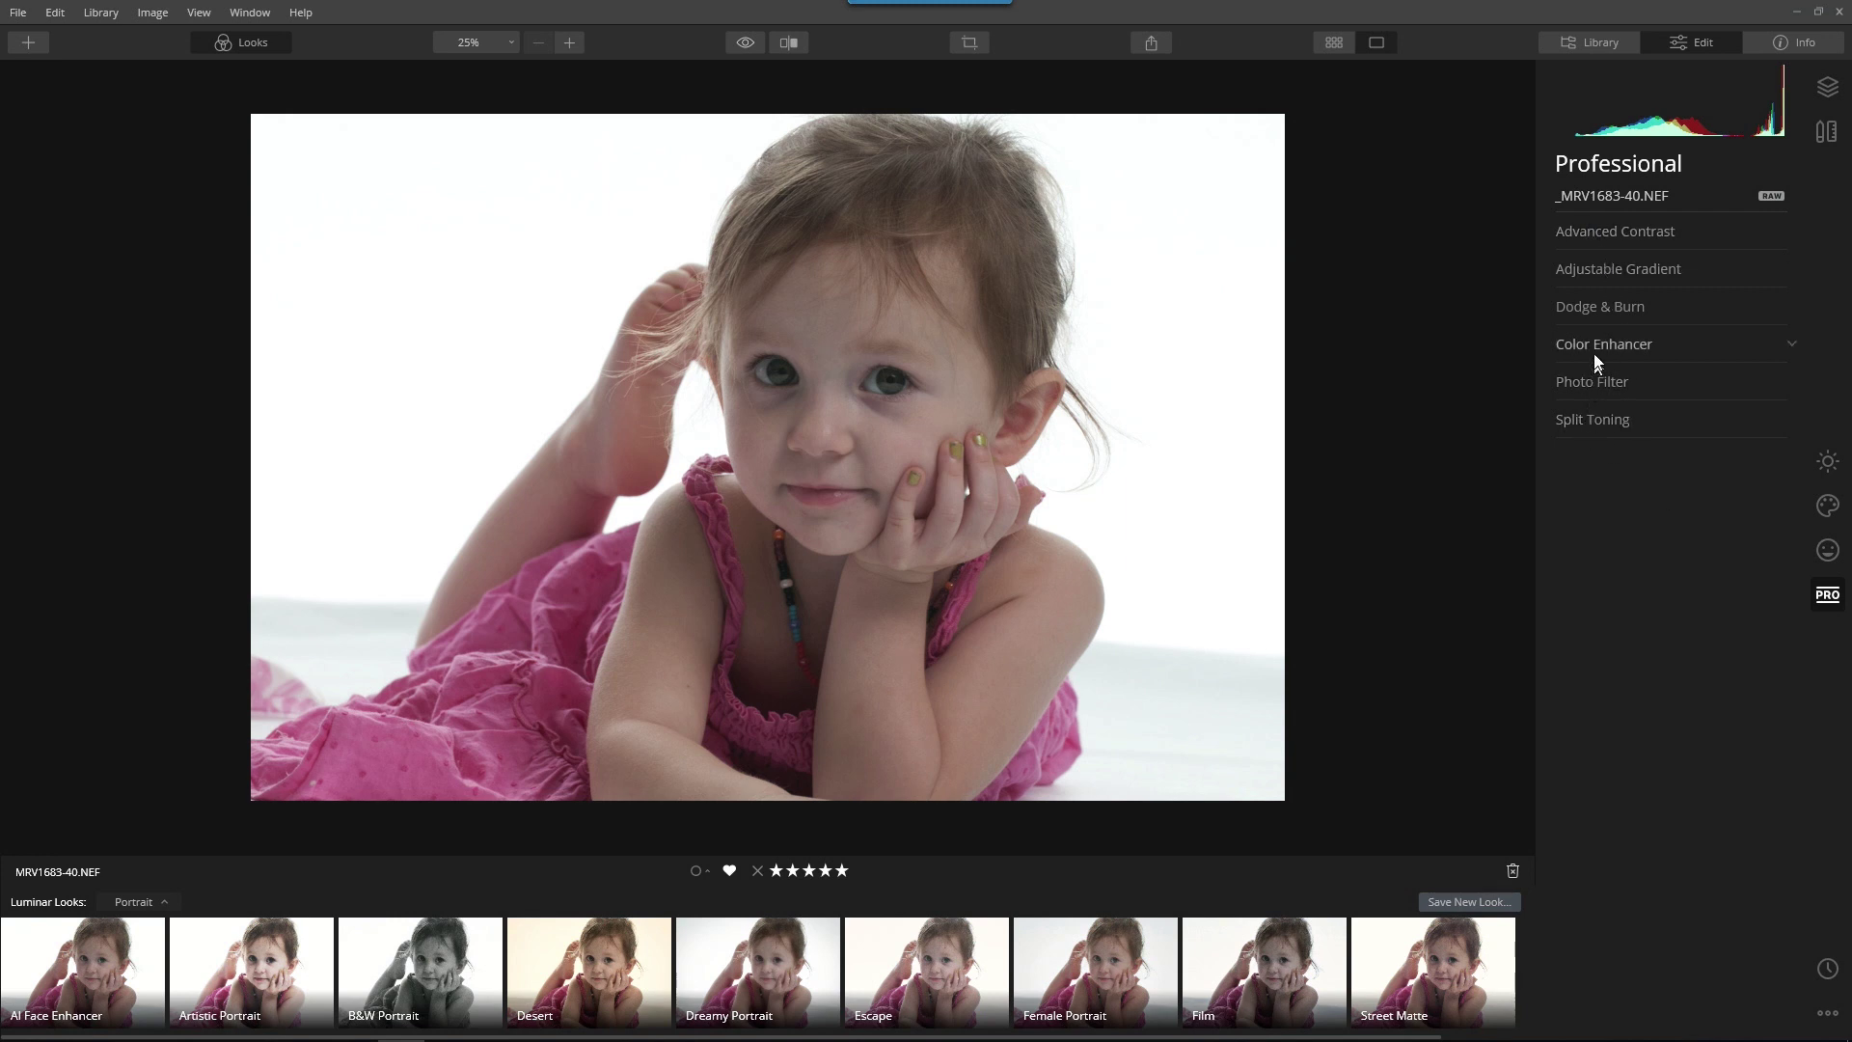
pyautogui.click(1597, 311)
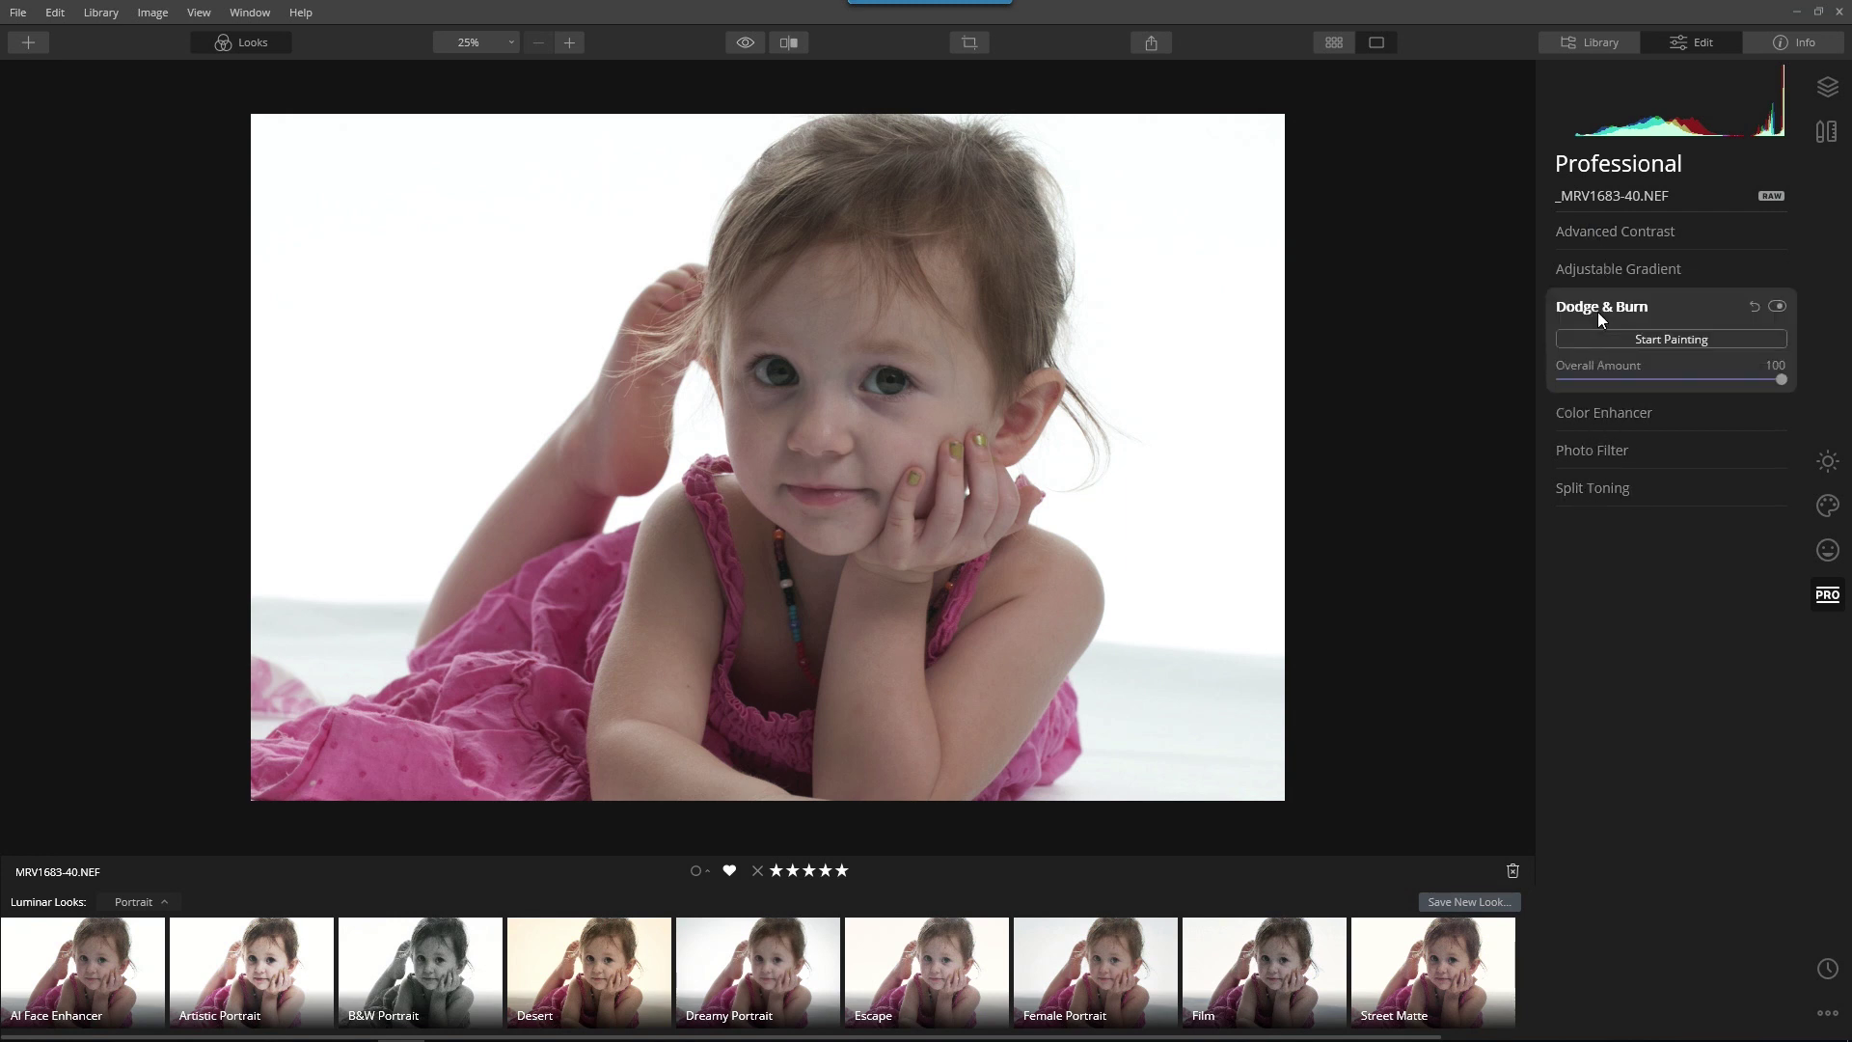
pyautogui.click(1652, 339)
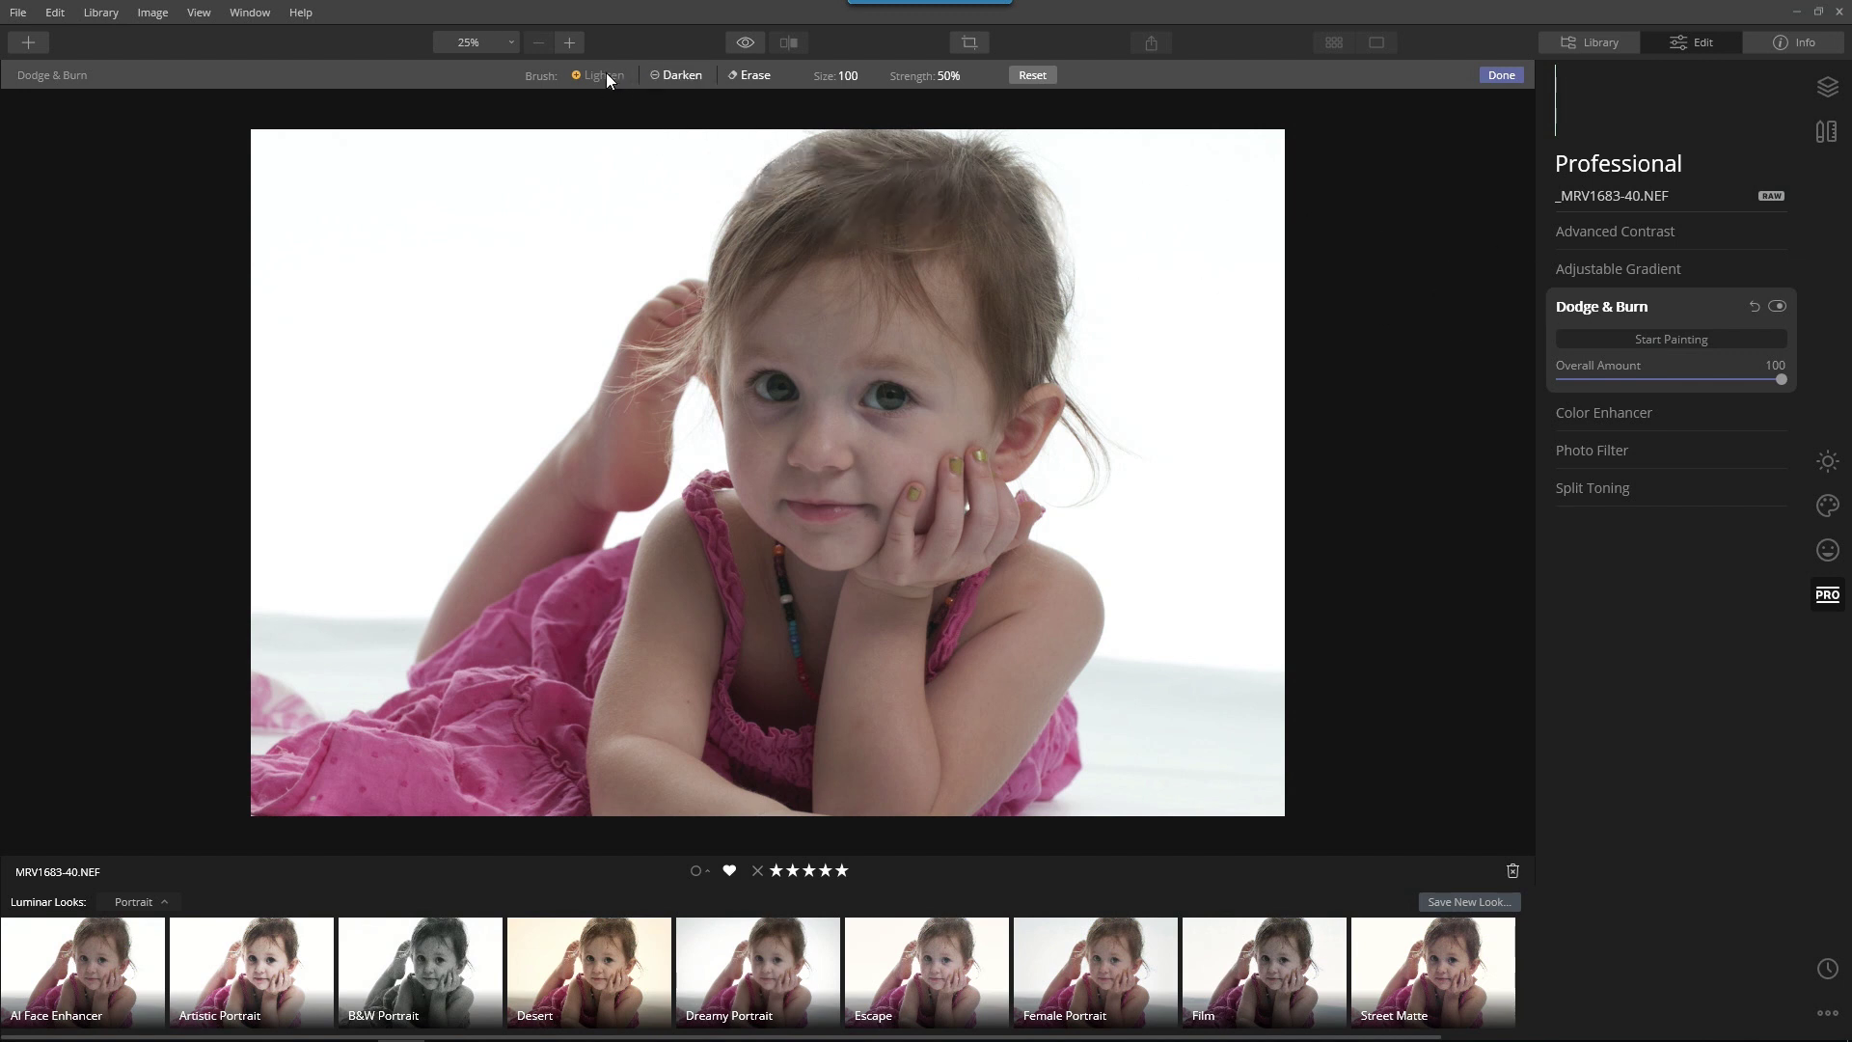
pyautogui.click(964, 77)
pyautogui.moveTo(958, 112); pyautogui.dragTo(1018, 113)
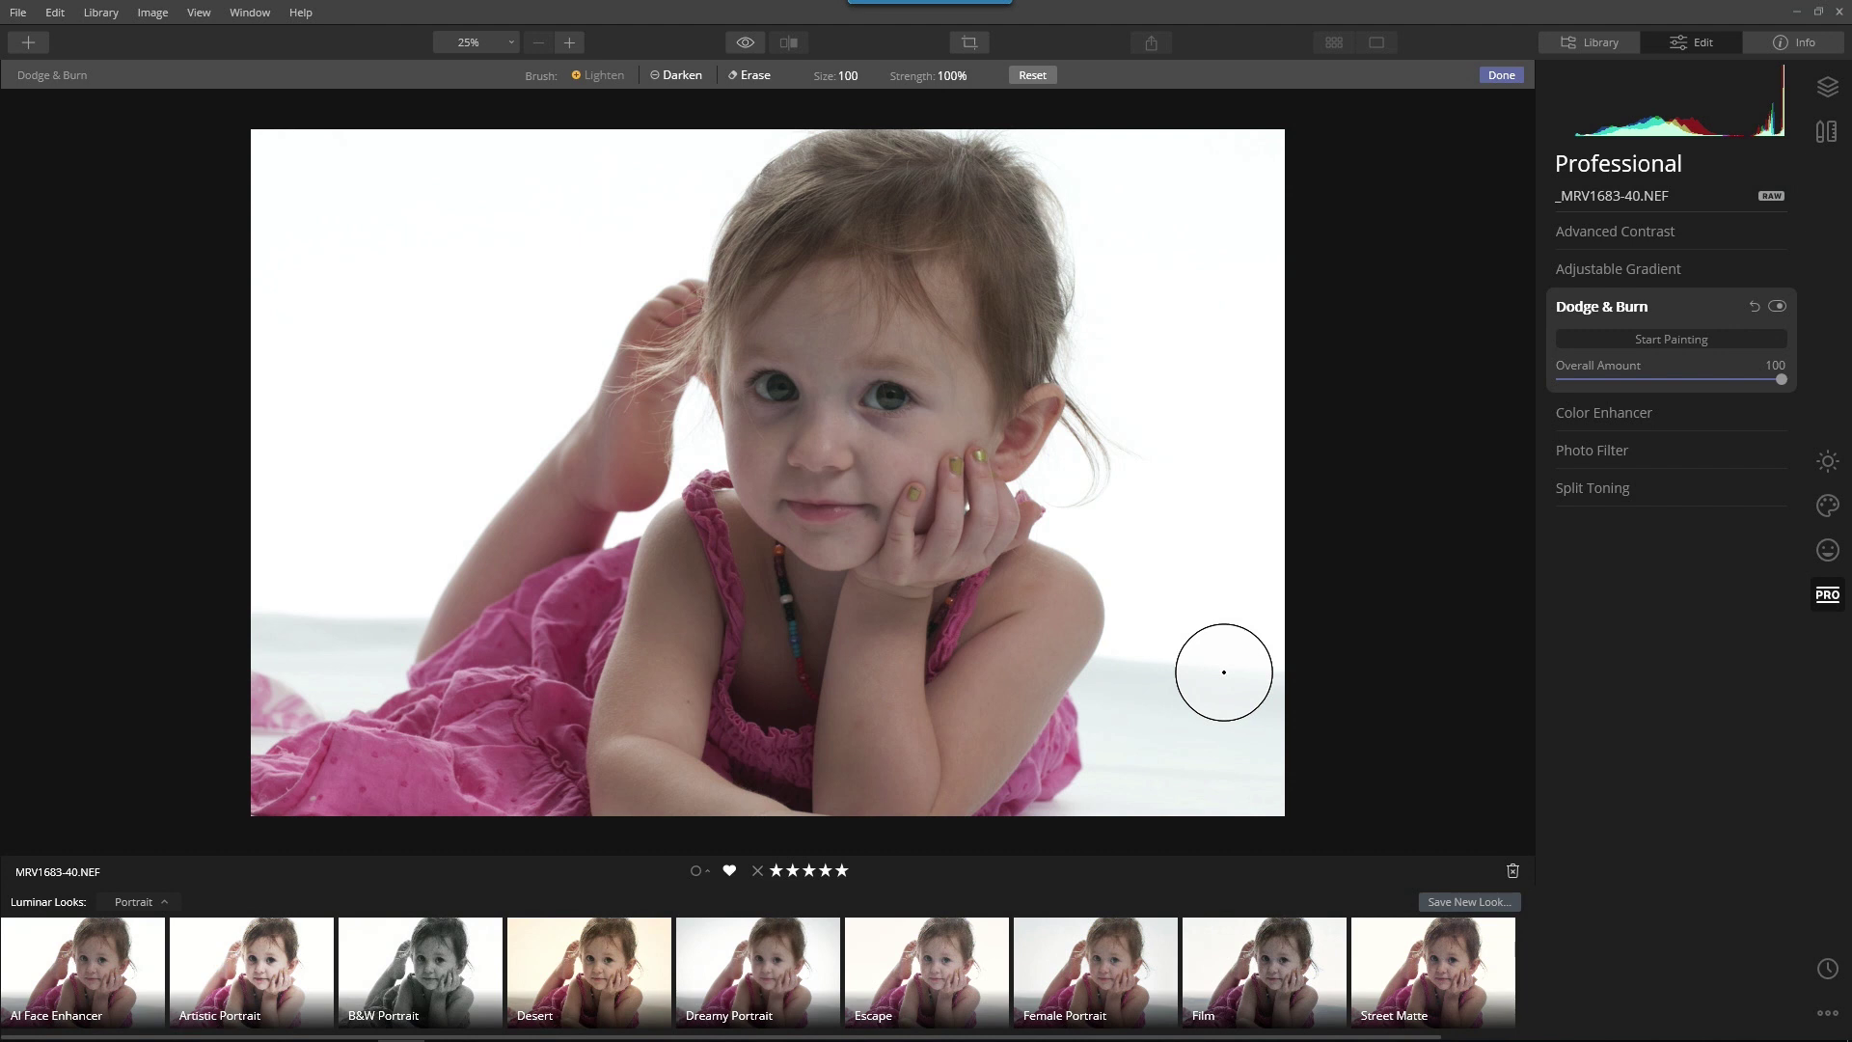
pyautogui.moveTo(1223, 672); pyautogui.dragTo(1228, 711)
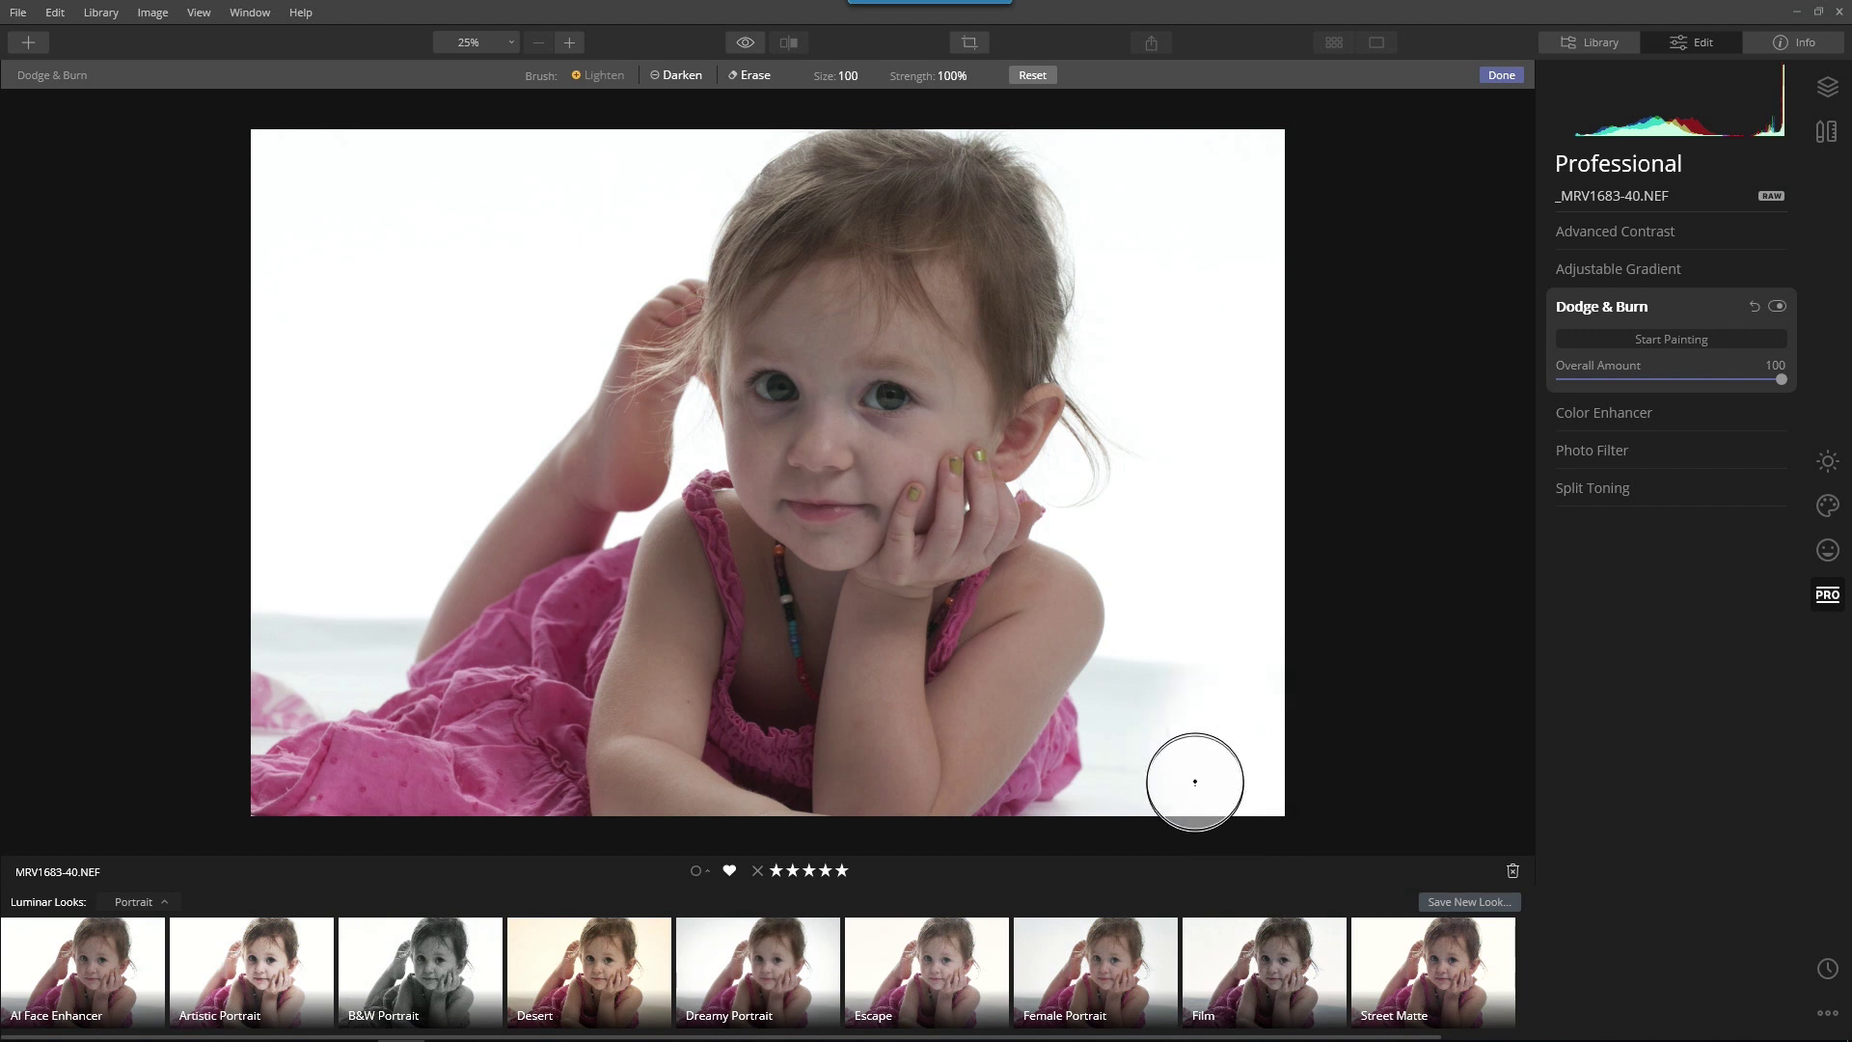
pyautogui.moveTo(1179, 675)
pyautogui.mouseDown()
pyautogui.moveTo(1153, 703)
pyautogui.moveTo(1144, 690)
pyautogui.moveTo(1144, 806)
pyautogui.moveTo(1142, 680)
pyautogui.mouseUp()
# Lighten the background edge along the arm and dress with a size 40 brush, and erase the spill on the upper arm.
pyautogui.press('[')
pyautogui.press('[')
pyautogui.press('[')
pyautogui.press('[')
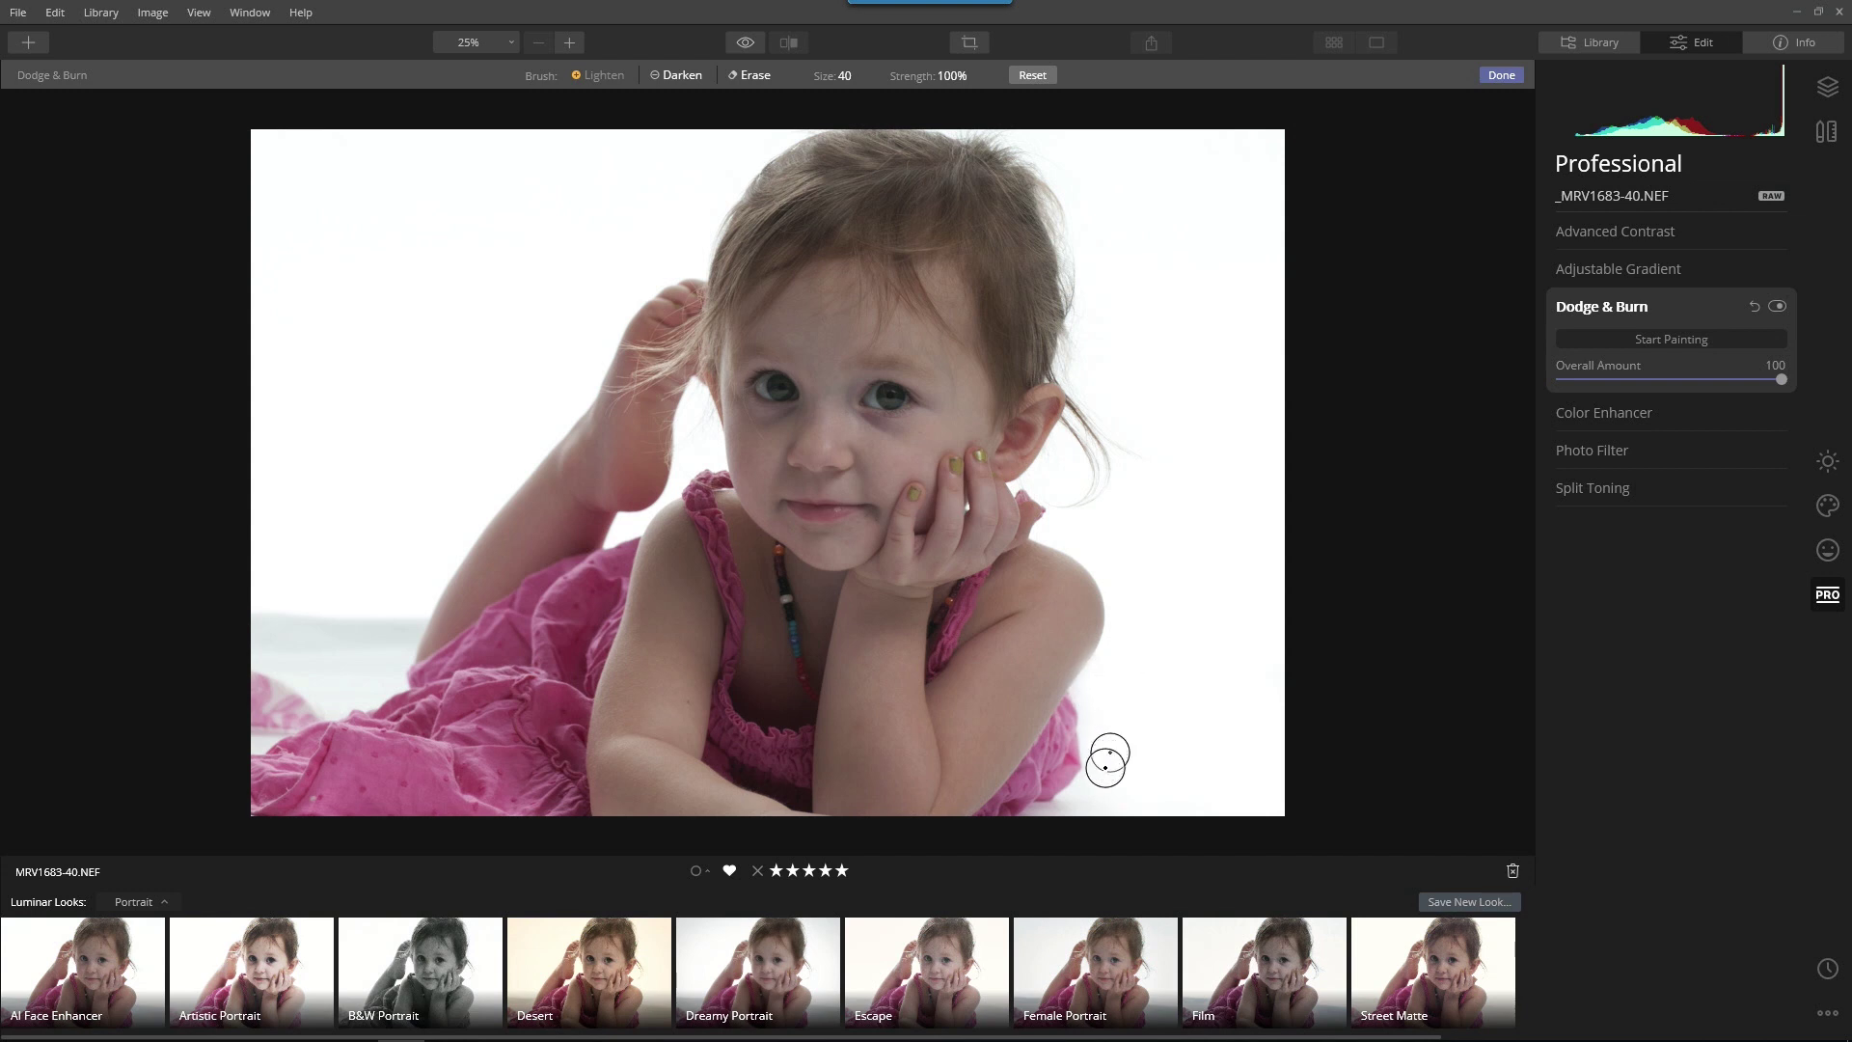
pyautogui.moveTo(1076, 808)
pyautogui.mouseDown()
pyautogui.moveTo(1135, 756)
pyautogui.moveTo(1129, 688)
pyautogui.moveTo(1128, 706)
pyautogui.moveTo(1090, 648)
pyautogui.moveTo(1059, 648)
pyautogui.moveTo(1104, 645)
pyautogui.mouseUp()
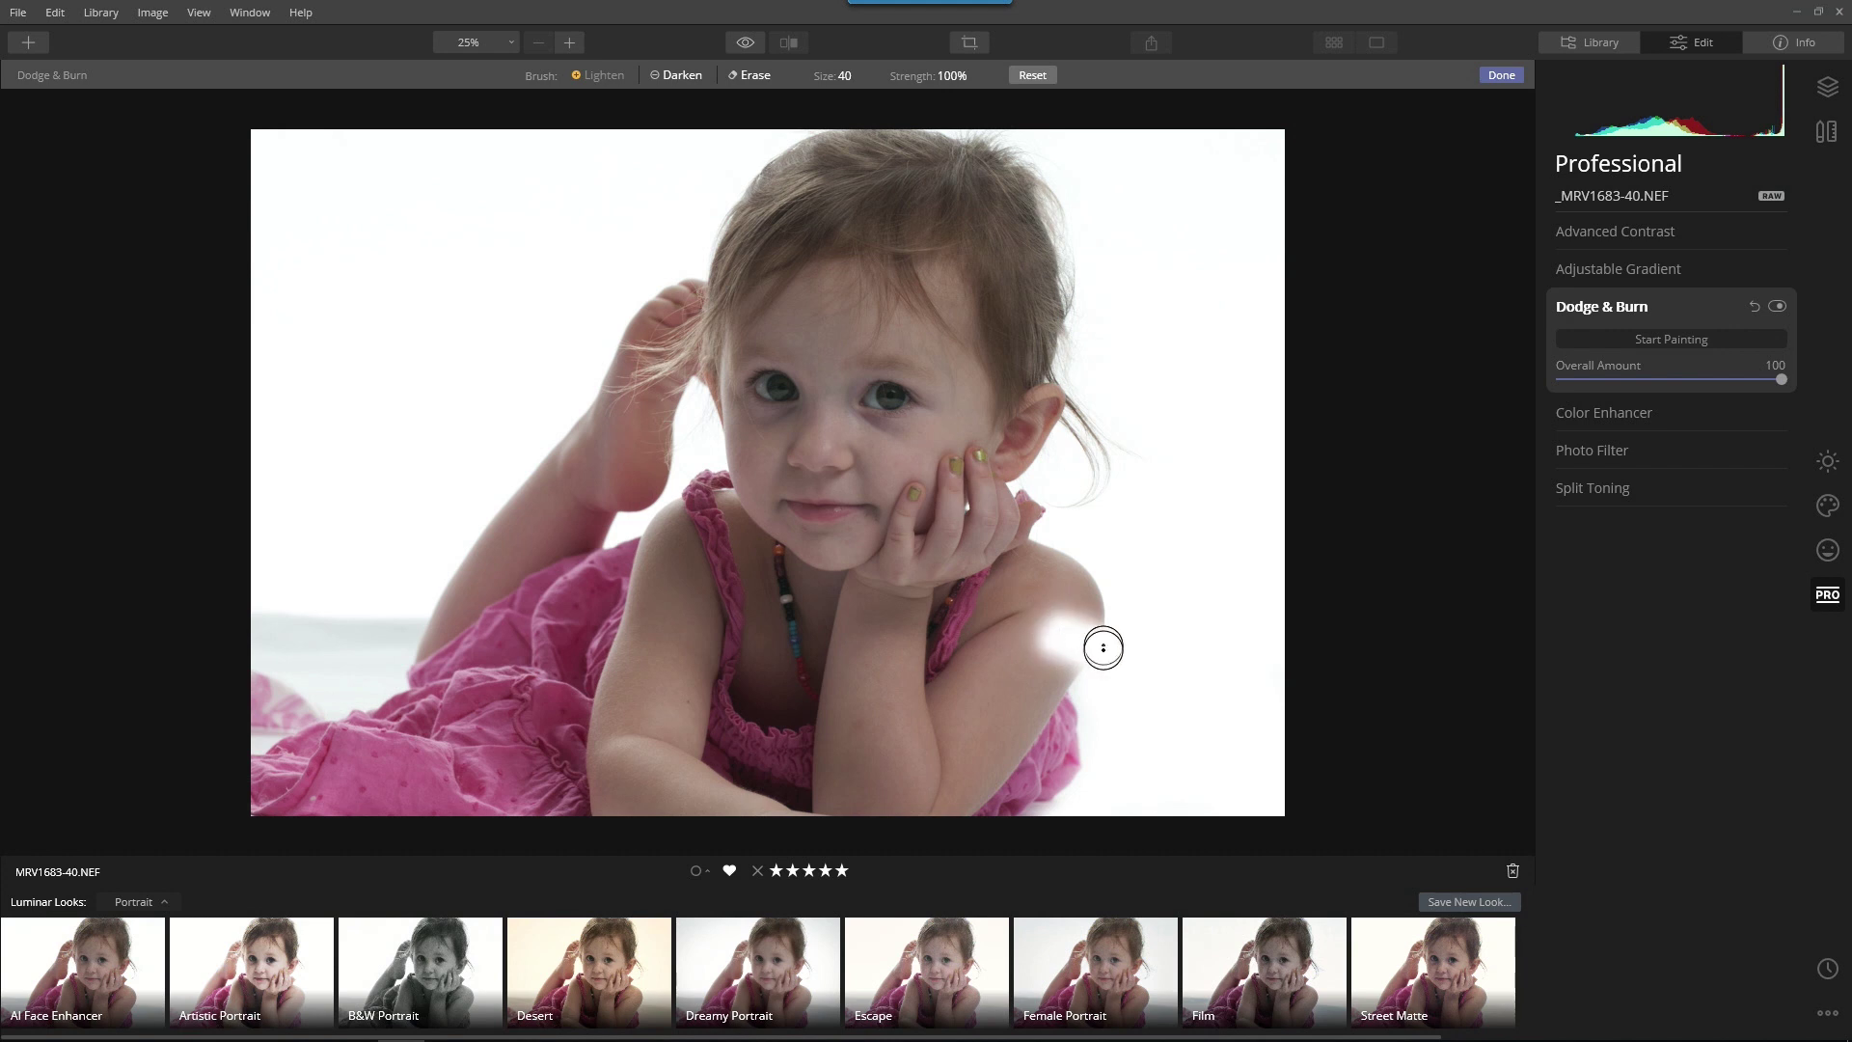
pyautogui.click(755, 77)
pyautogui.moveTo(1076, 622)
pyautogui.mouseDown()
pyautogui.moveTo(1033, 669)
pyautogui.moveTo(1075, 611)
pyautogui.moveTo(1045, 666)
pyautogui.moveTo(1075, 627)
pyautogui.mouseUp()
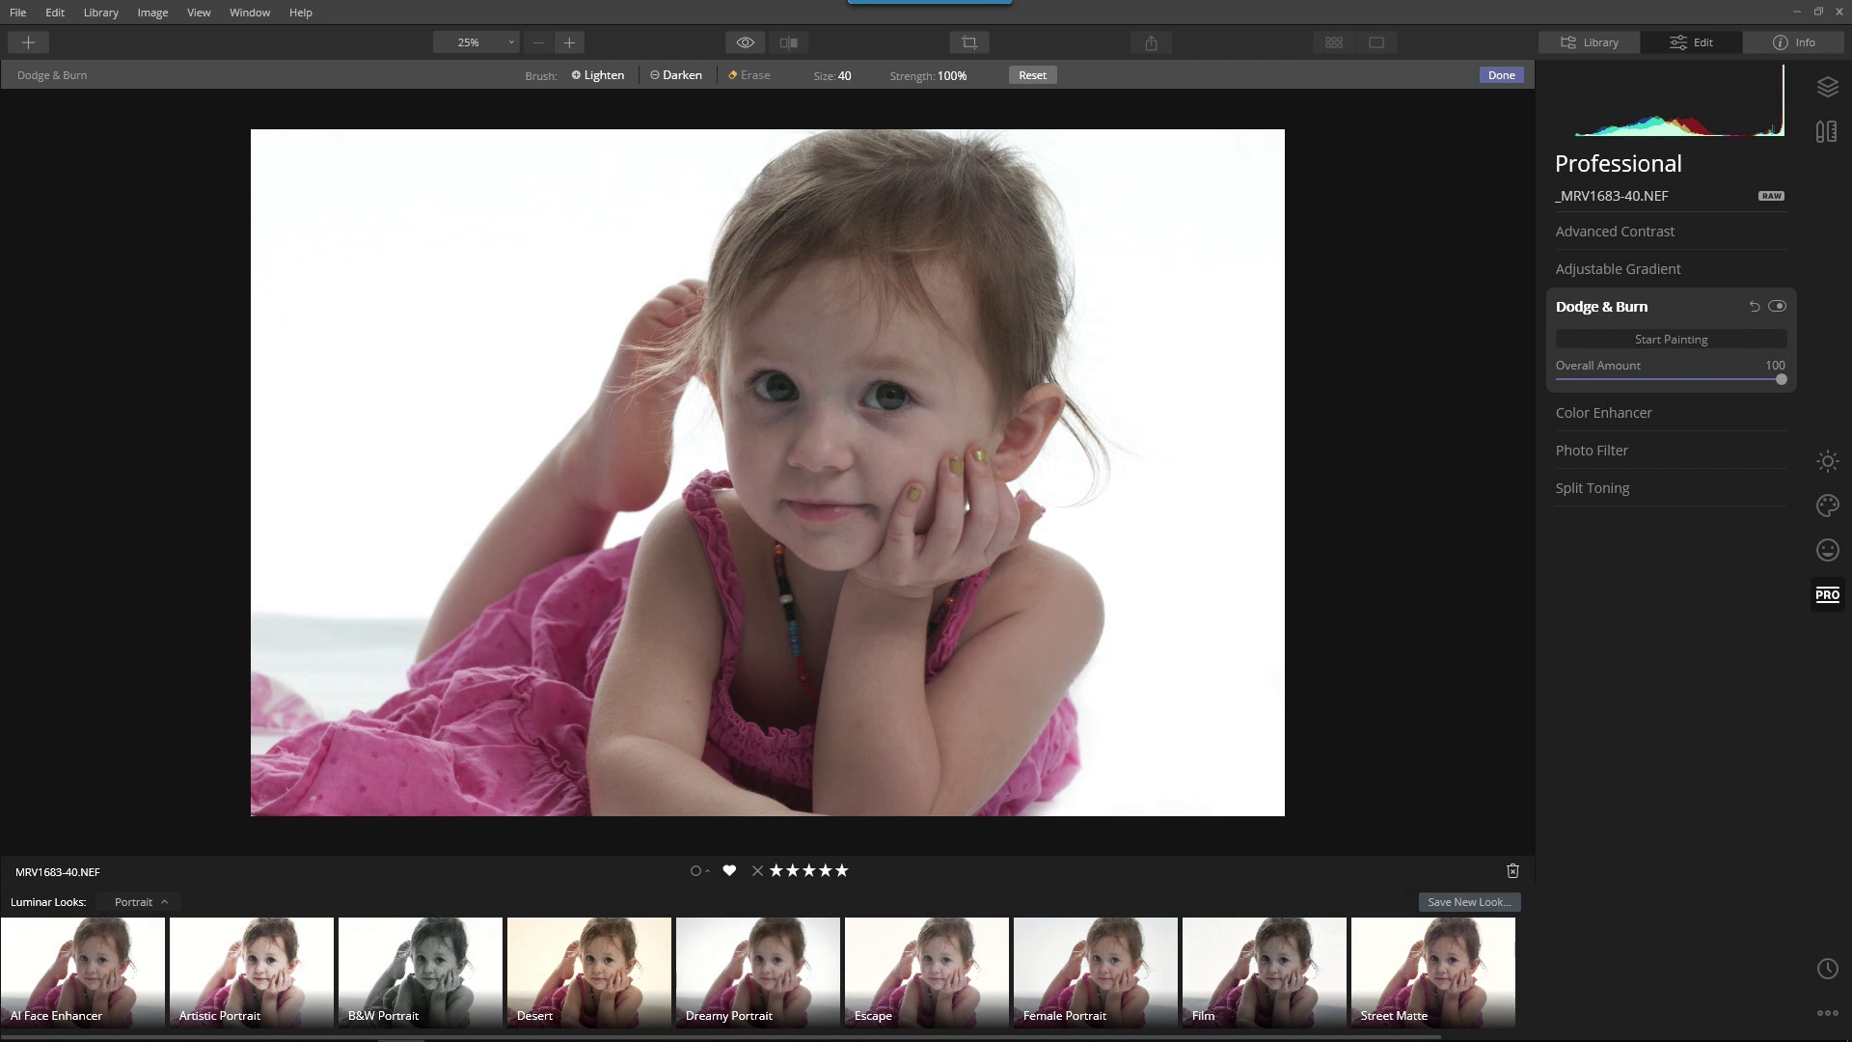
# Lighten the remaining grey background beside the raised leg and dress, adjusting the Lighten brush to size 52.
pyautogui.click(604, 78)
pyautogui.press('[')
pyautogui.press('[')
pyautogui.press('[')
pyautogui.press('[')
pyautogui.press('[')
pyautogui.press('[')
pyautogui.press(']')
pyautogui.press(']')
pyautogui.press(']')
pyautogui.press(']')
pyautogui.press(']')
pyautogui.press(']')
pyautogui.press(']')
pyautogui.press(']')
pyautogui.press(']')
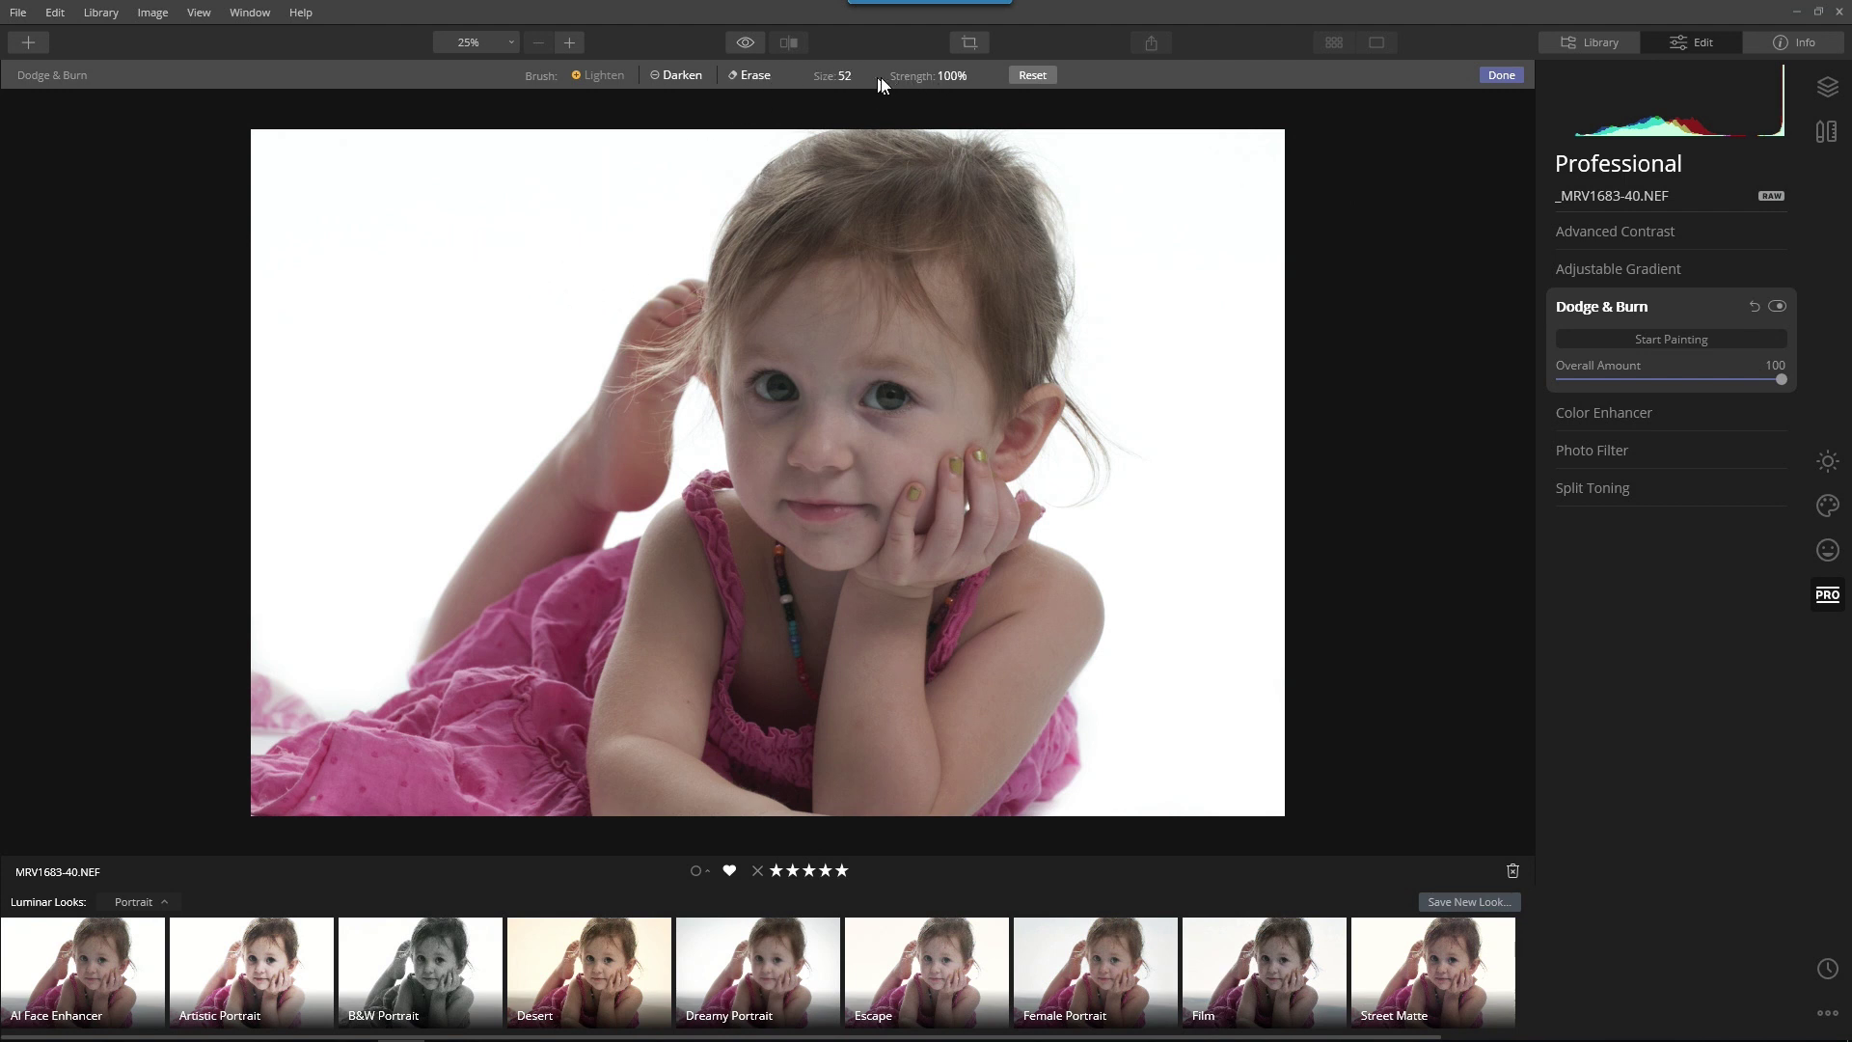
# Lighten the background above the raised foot with a size 160 brush at 21% strength and finish the Dodge & Burn painting.
pyautogui.click(959, 81)
pyautogui.moveTo(1012, 109); pyautogui.dragTo(927, 114)
pyautogui.click(157, 198)
pyautogui.press(']')
pyautogui.press(']')
pyautogui.press(']')
pyautogui.press(']')
pyautogui.press(']')
pyautogui.press(']')
pyautogui.press(']')
pyautogui.press(']')
pyautogui.press(']')
pyautogui.press(']')
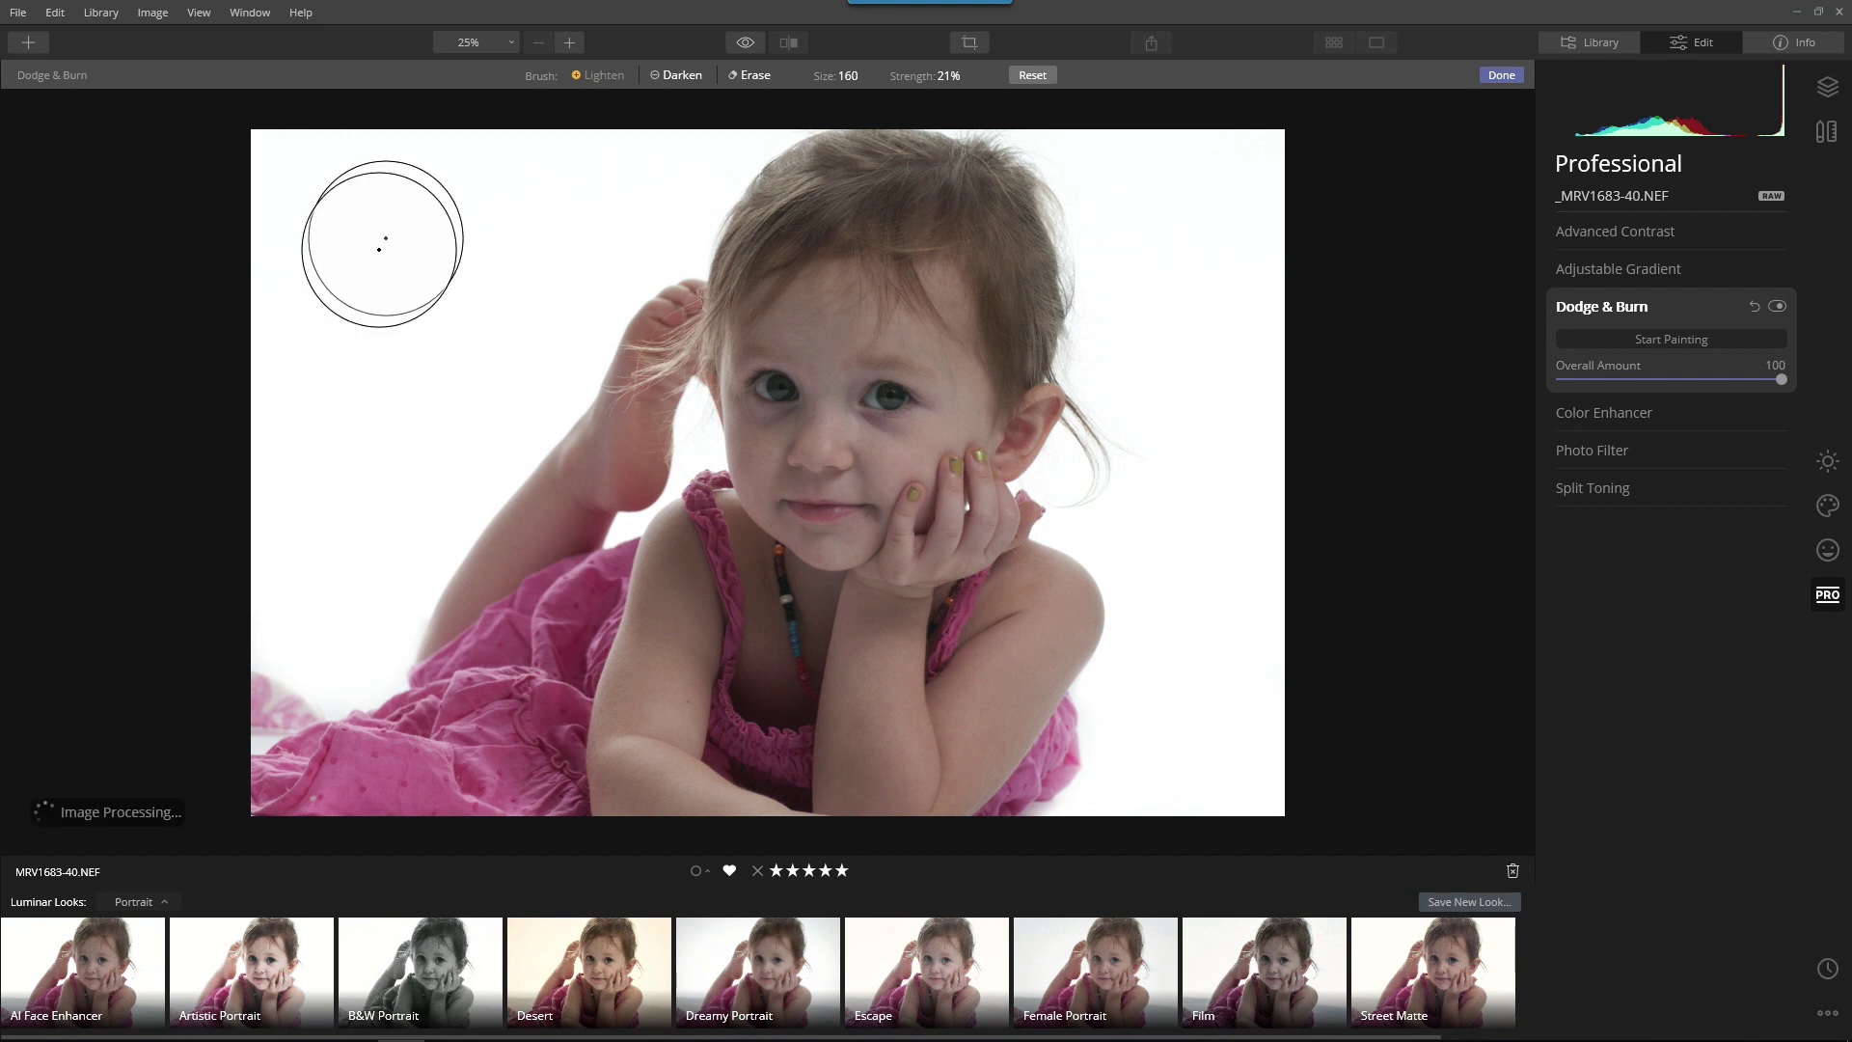
pyautogui.moveTo(505, 204)
pyautogui.mouseDown()
pyautogui.moveTo(419, 415)
pyautogui.moveTo(442, 384)
pyautogui.moveTo(307, 563)
pyautogui.moveTo(290, 477)
pyautogui.moveTo(321, 170)
pyautogui.mouseUp()
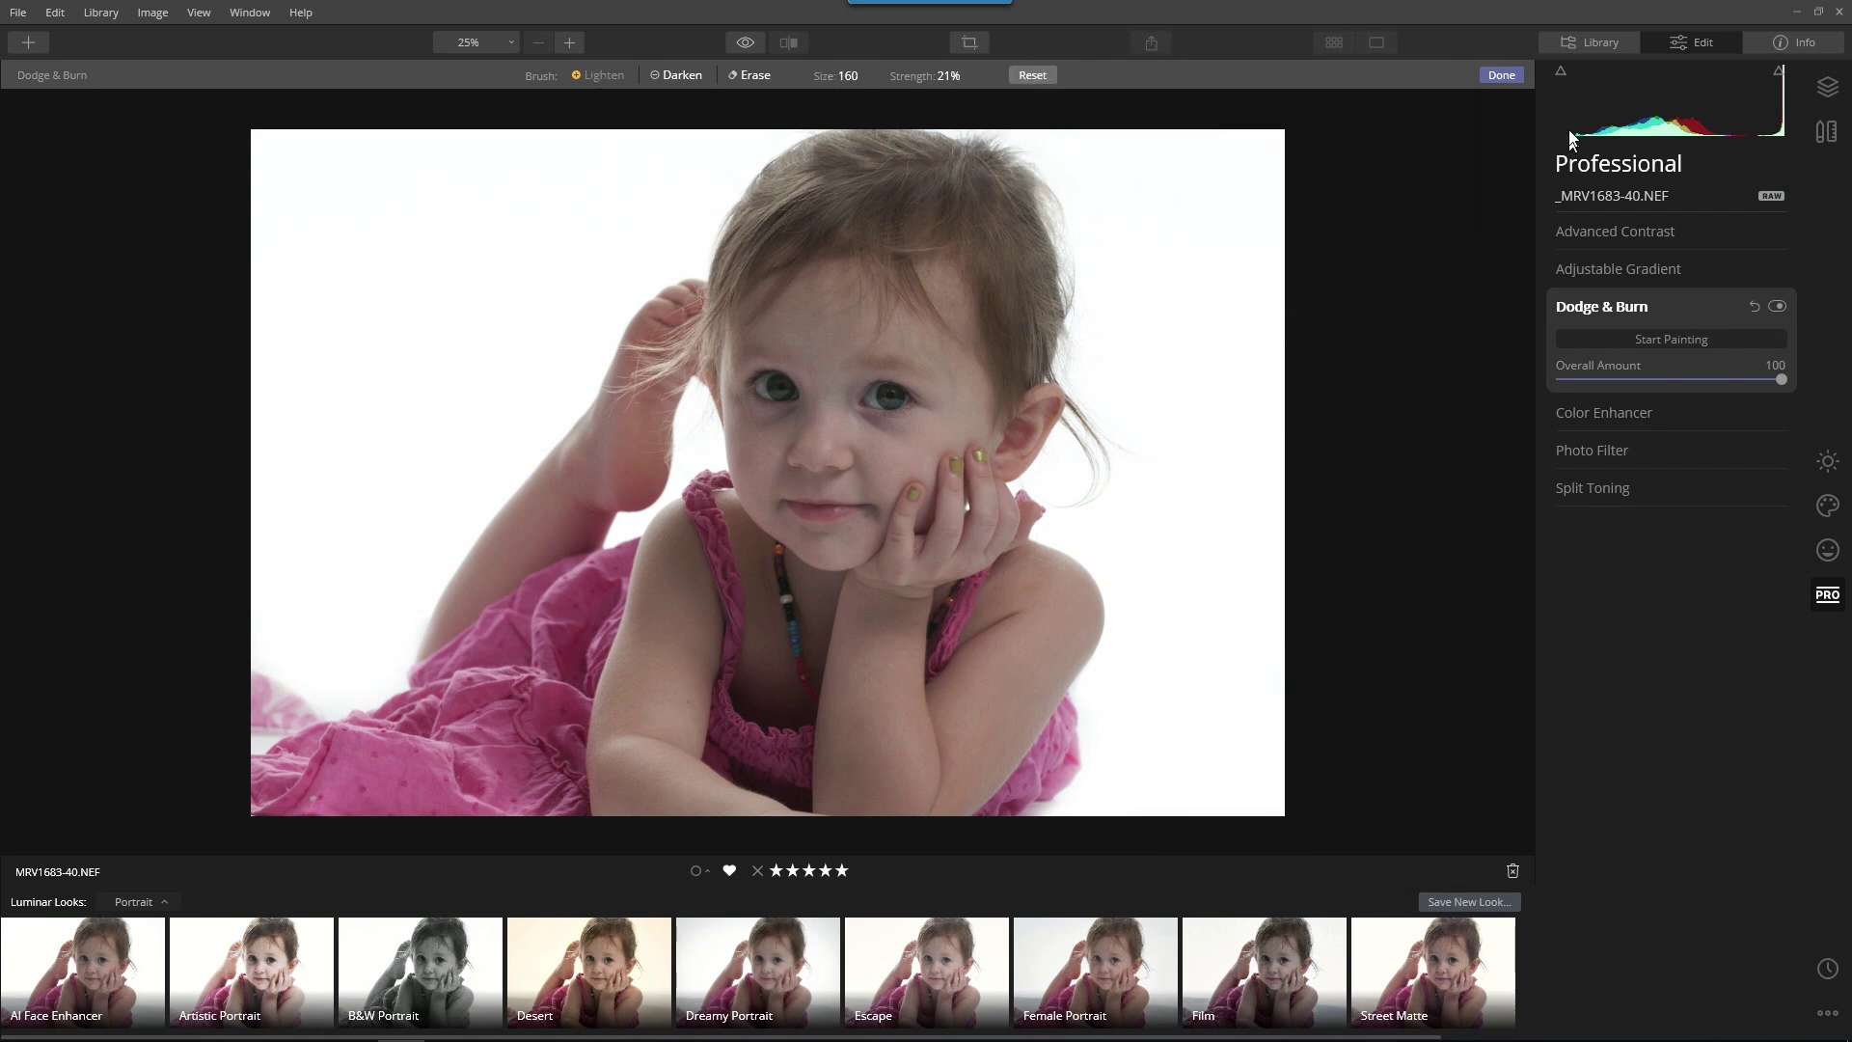
pyautogui.click(1501, 76)
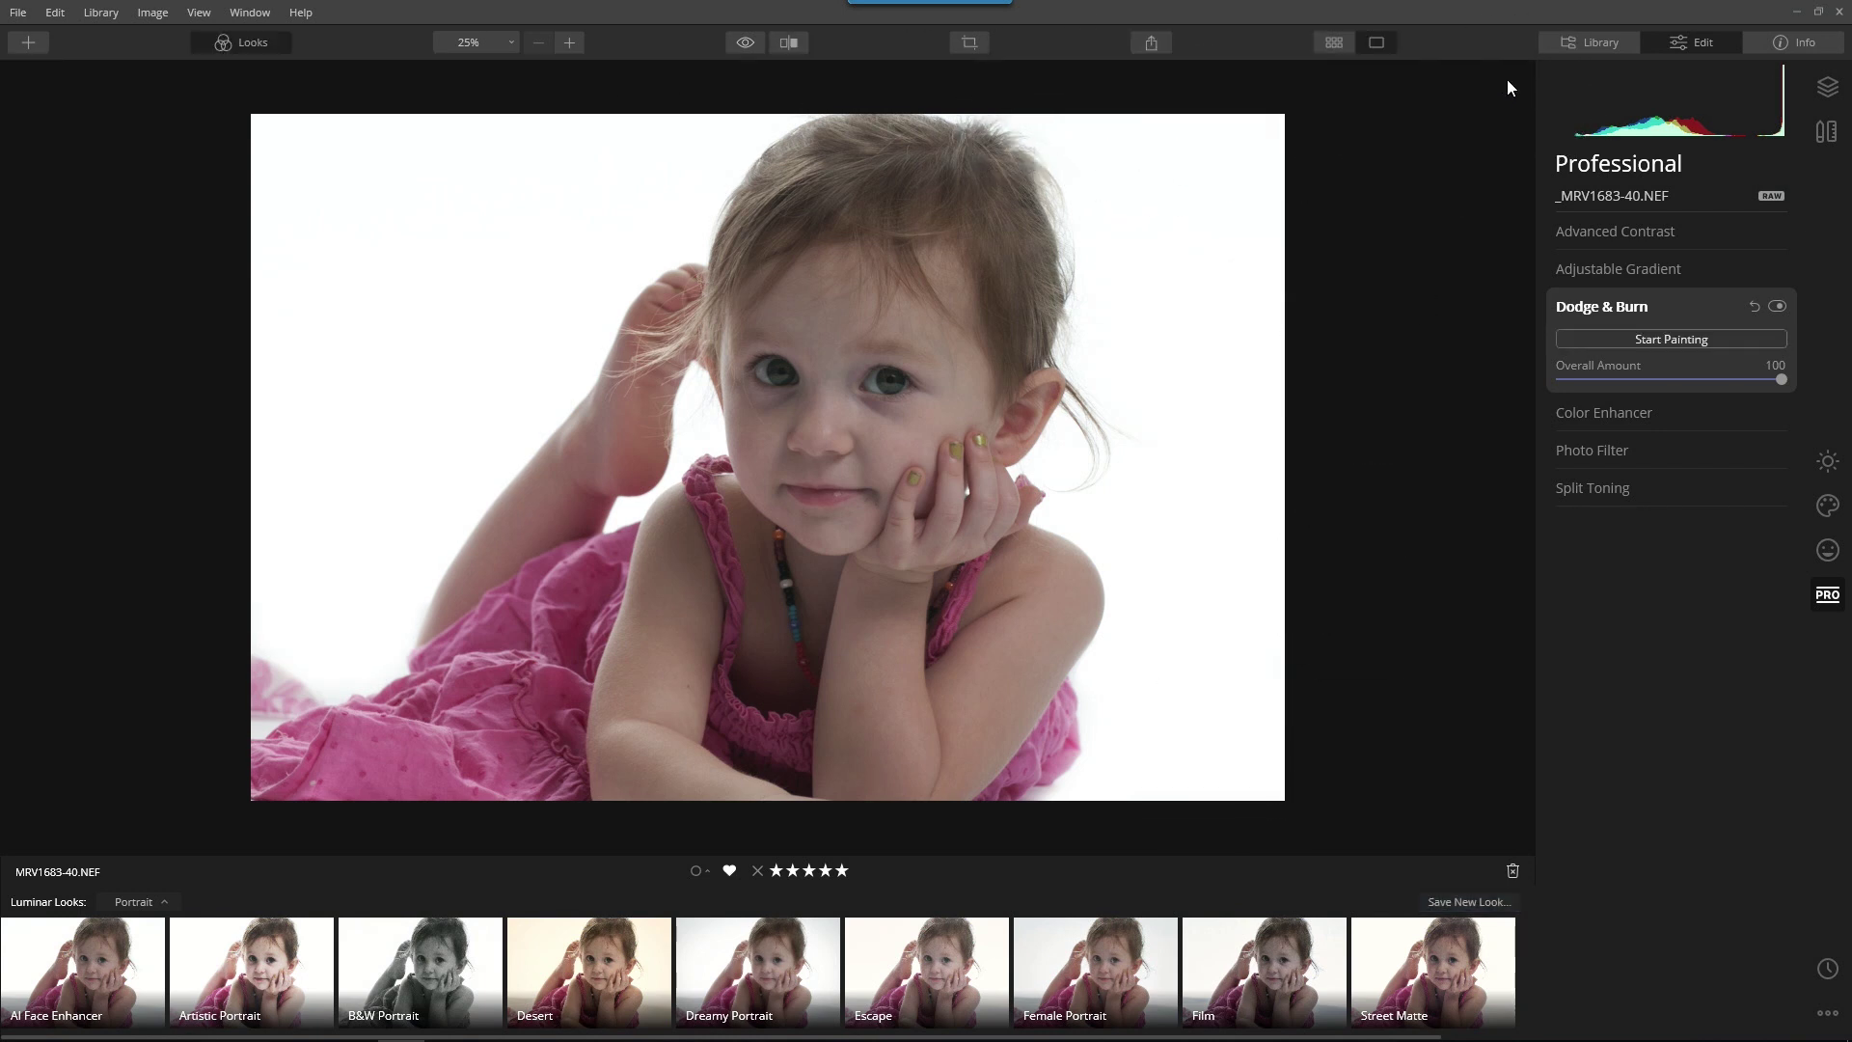
# Hide the Looks preset strip and compare the edited photo with its original.
pyautogui.click(267, 43)
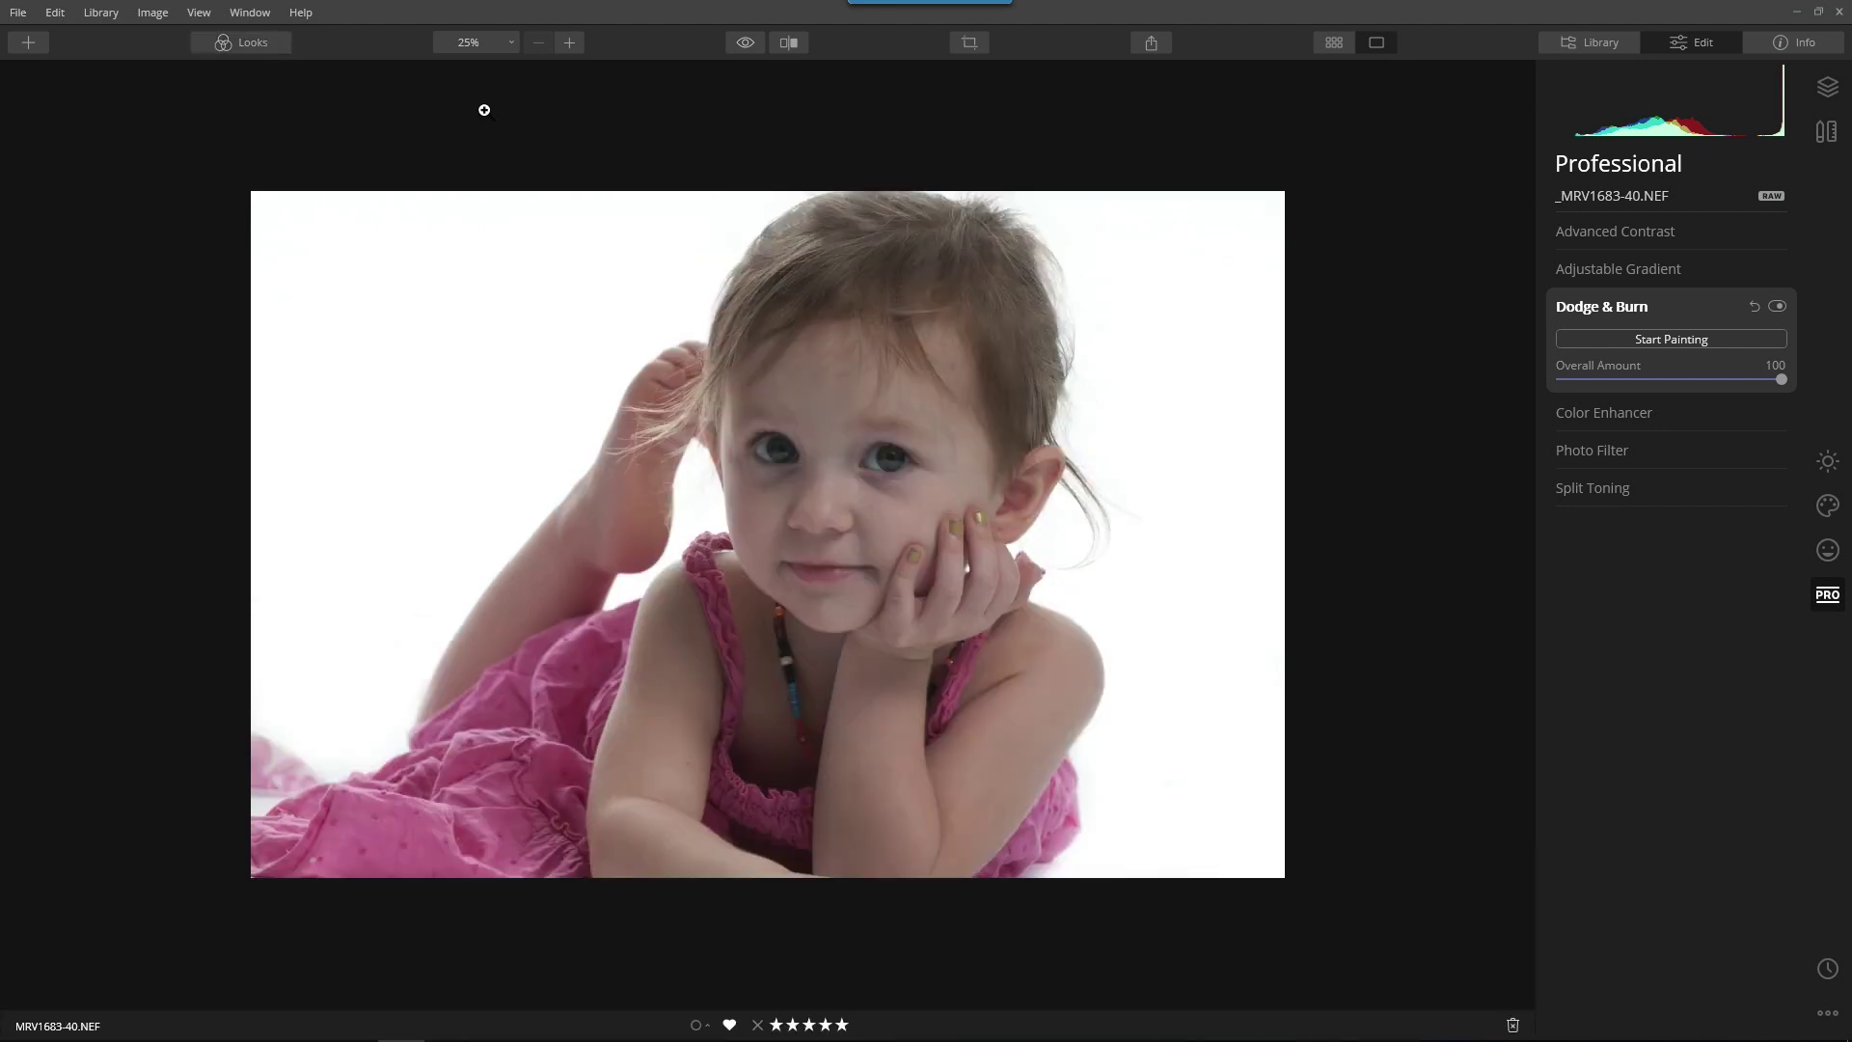
pyautogui.click(747, 43)
pyautogui.click(747, 44)
# Set AI Accent to 90 in the Essentials AI Enhance filter.
pyautogui.click(1827, 461)
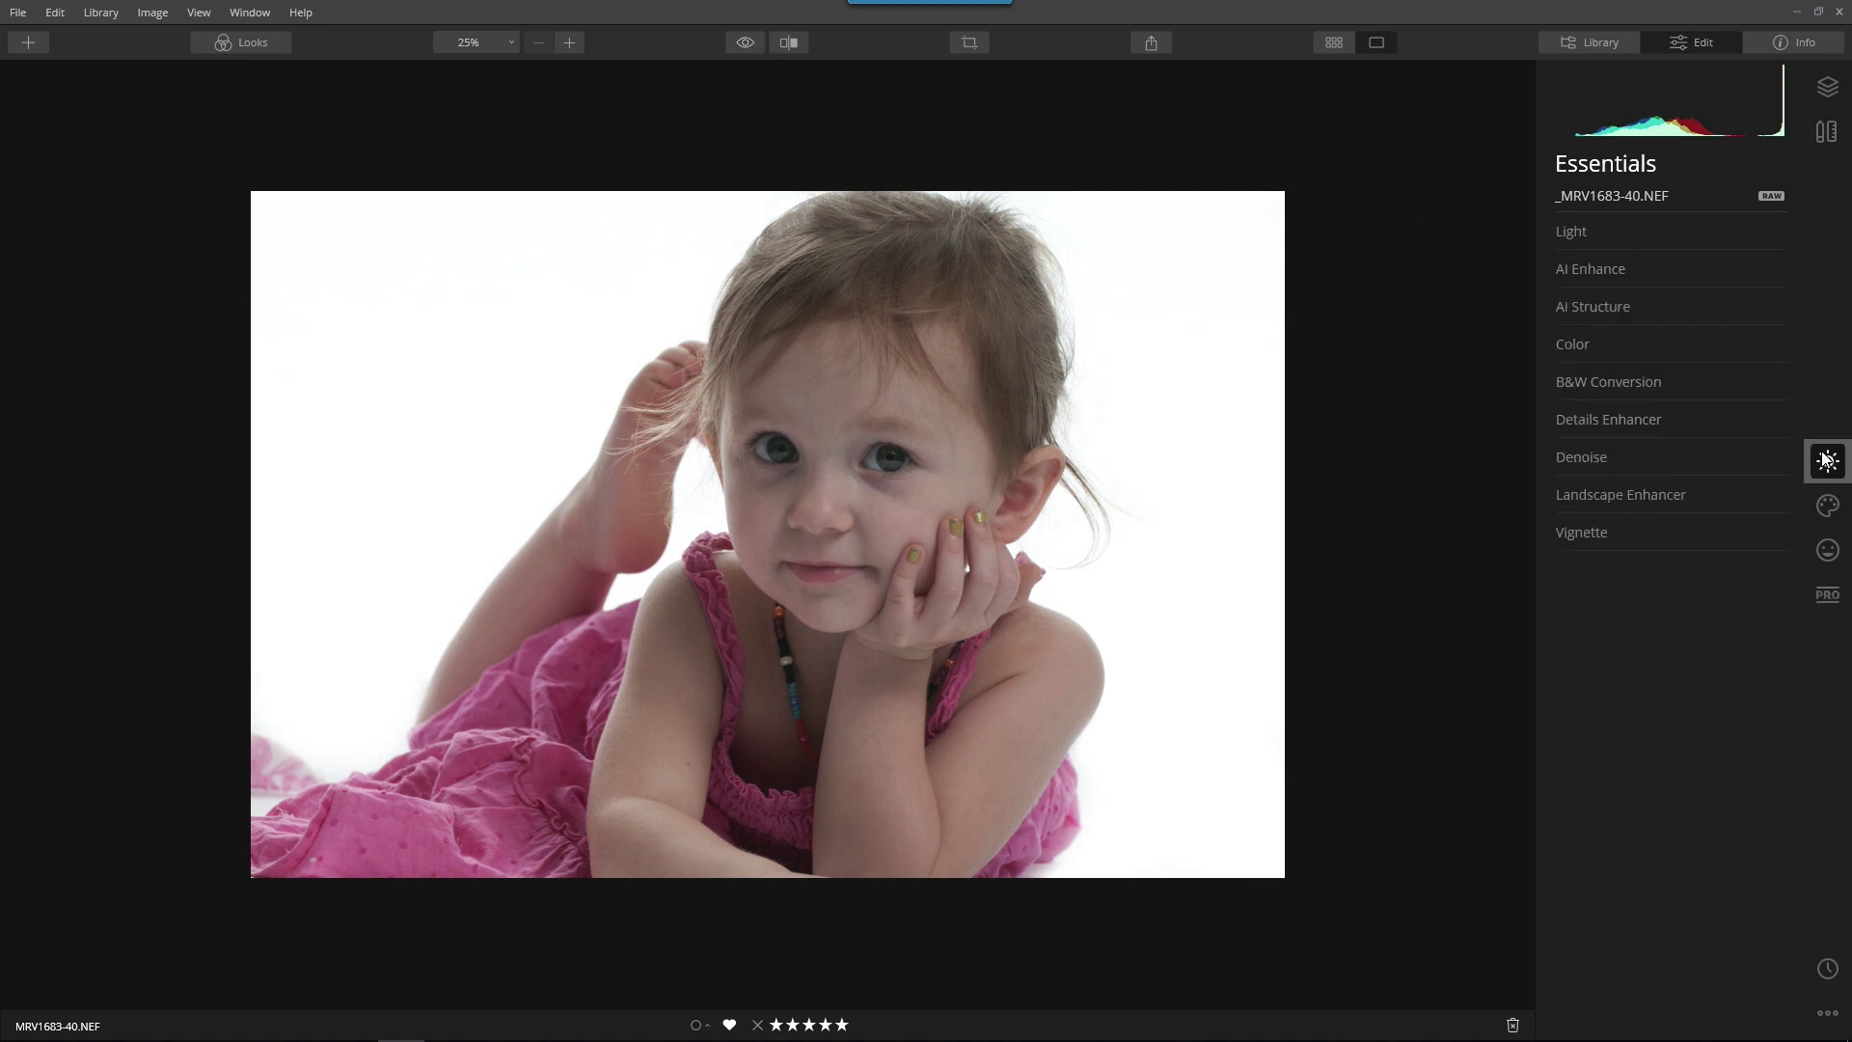
pyautogui.click(1580, 270)
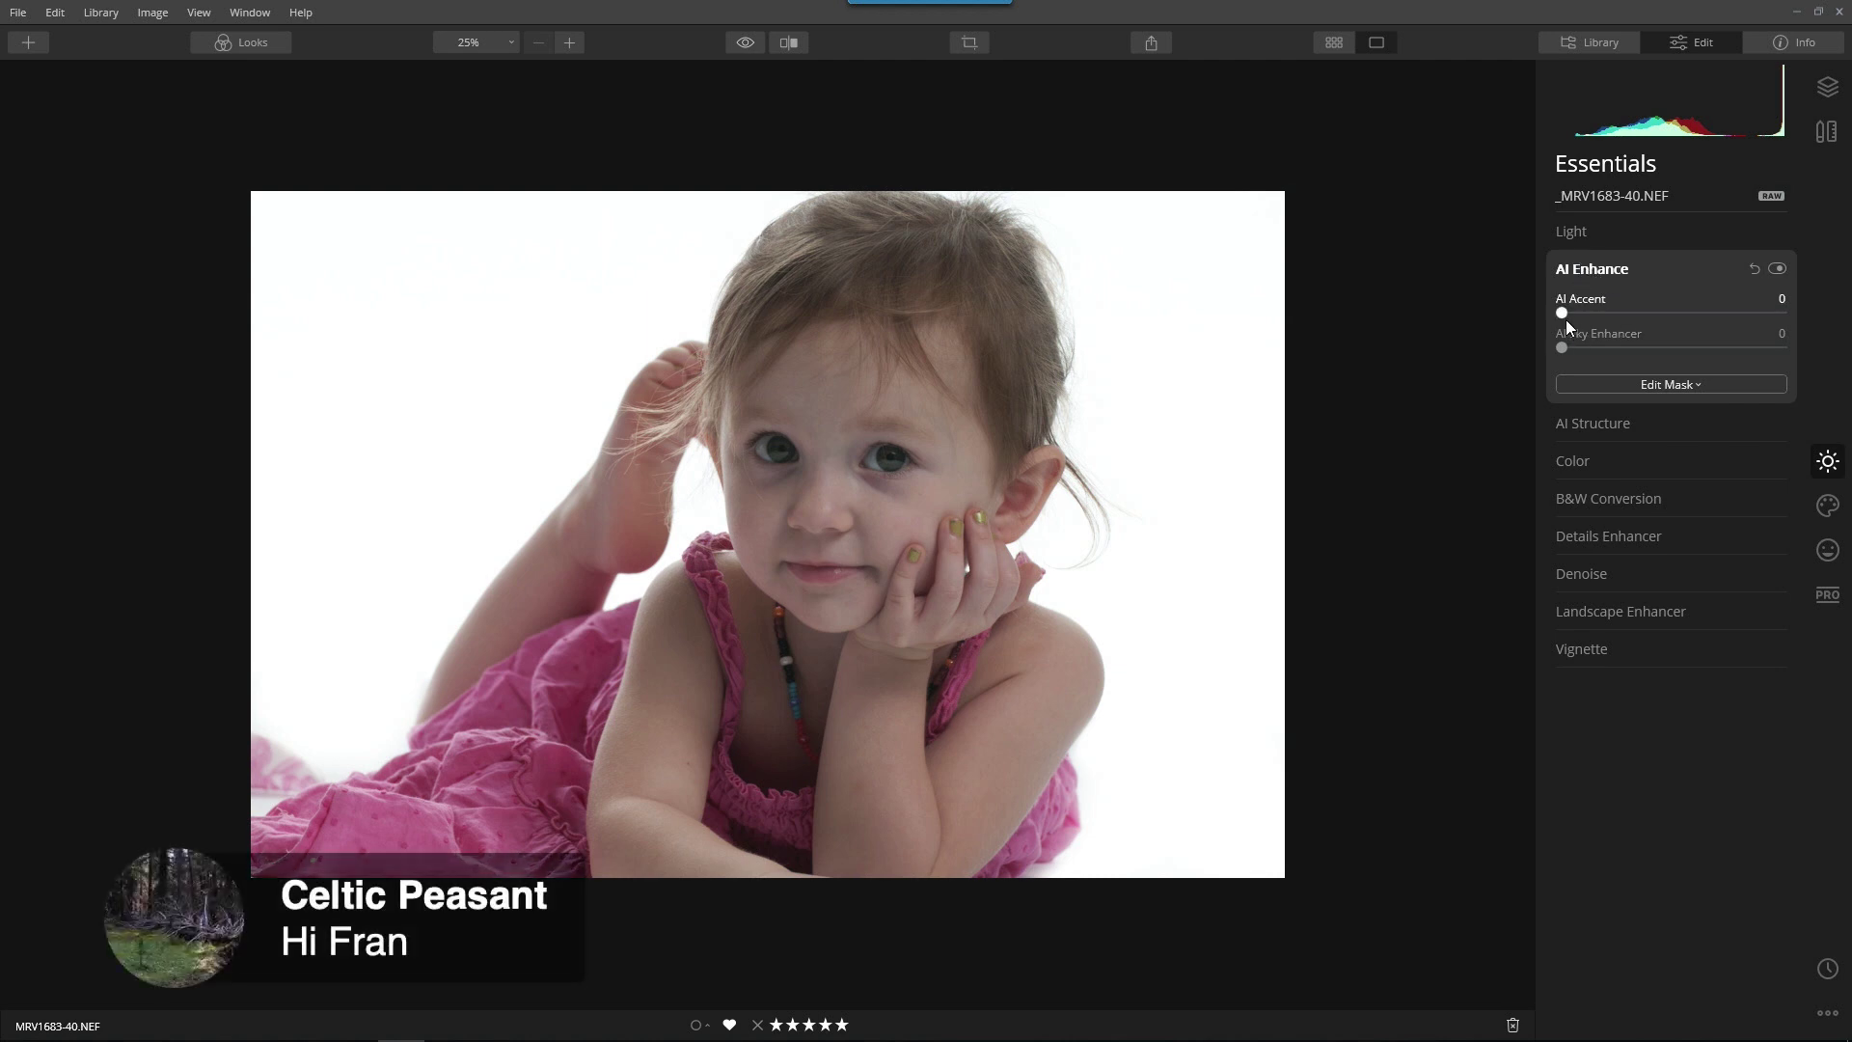
pyautogui.moveTo(1566, 310); pyautogui.dragTo(1675, 344)
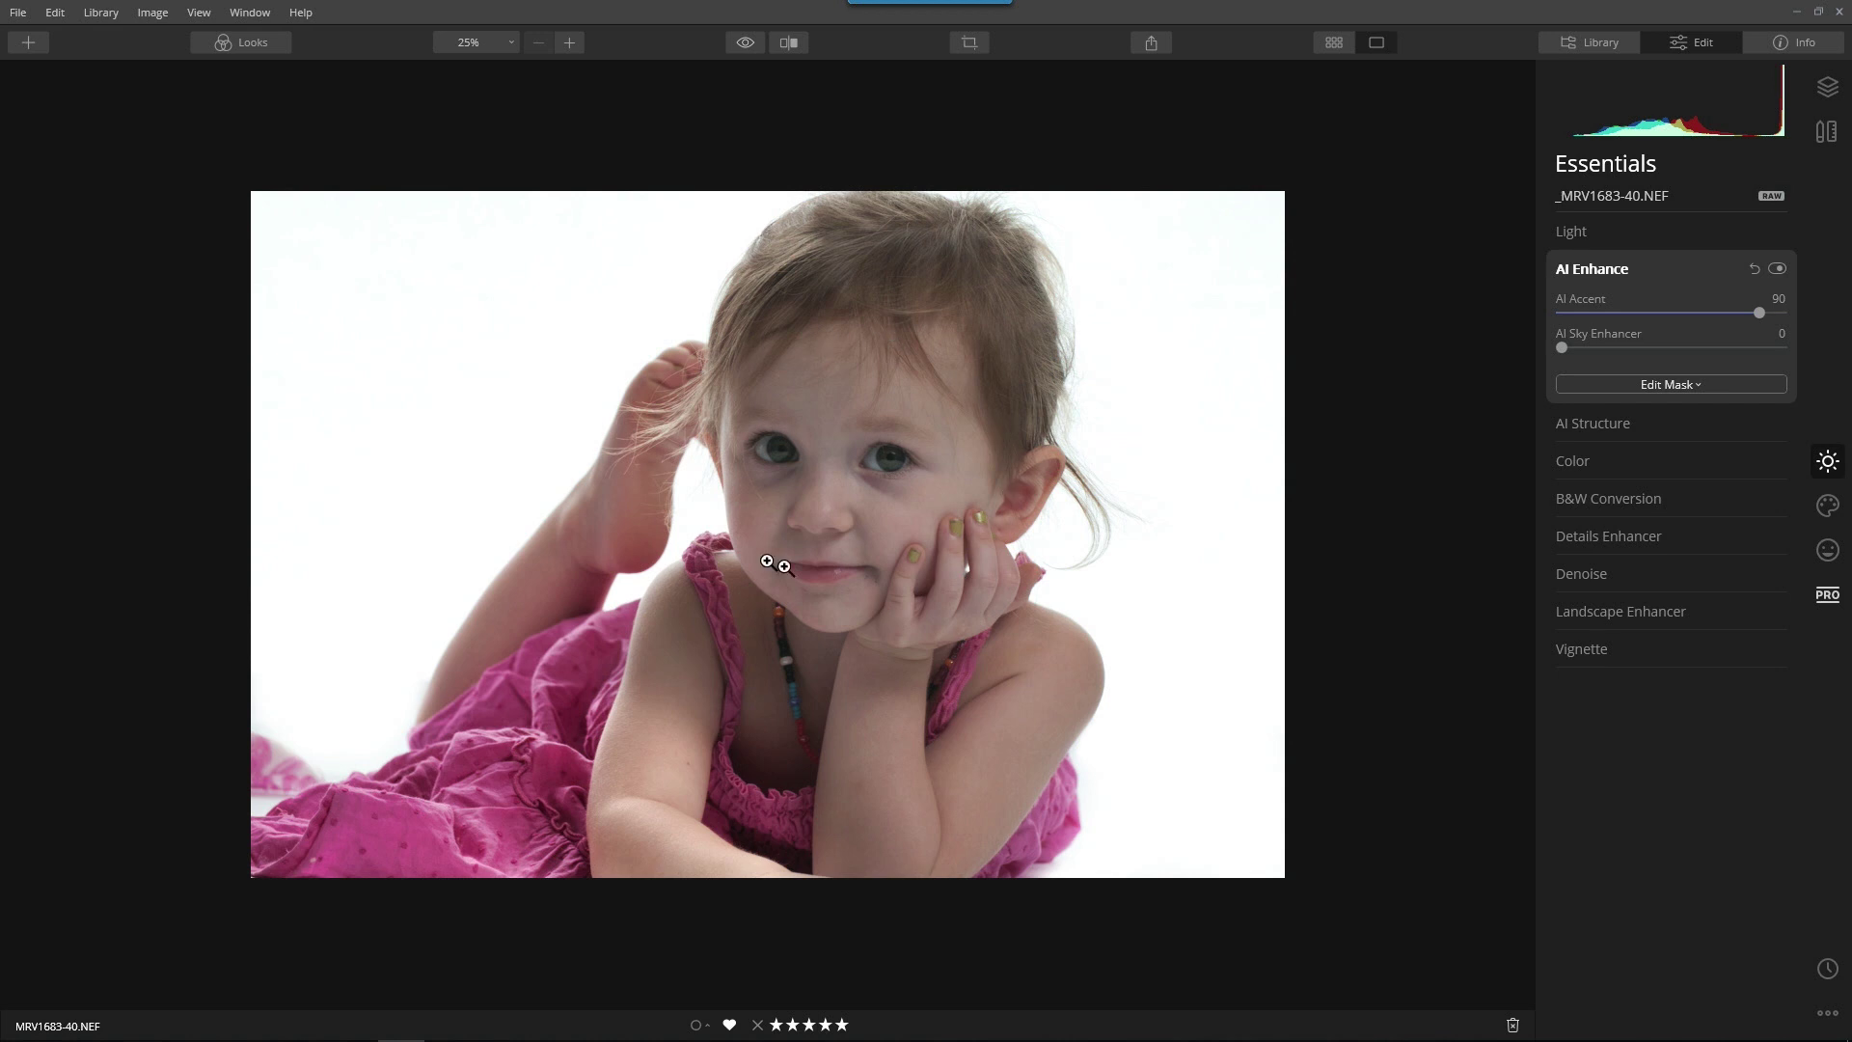
pyautogui.click(1572, 233)
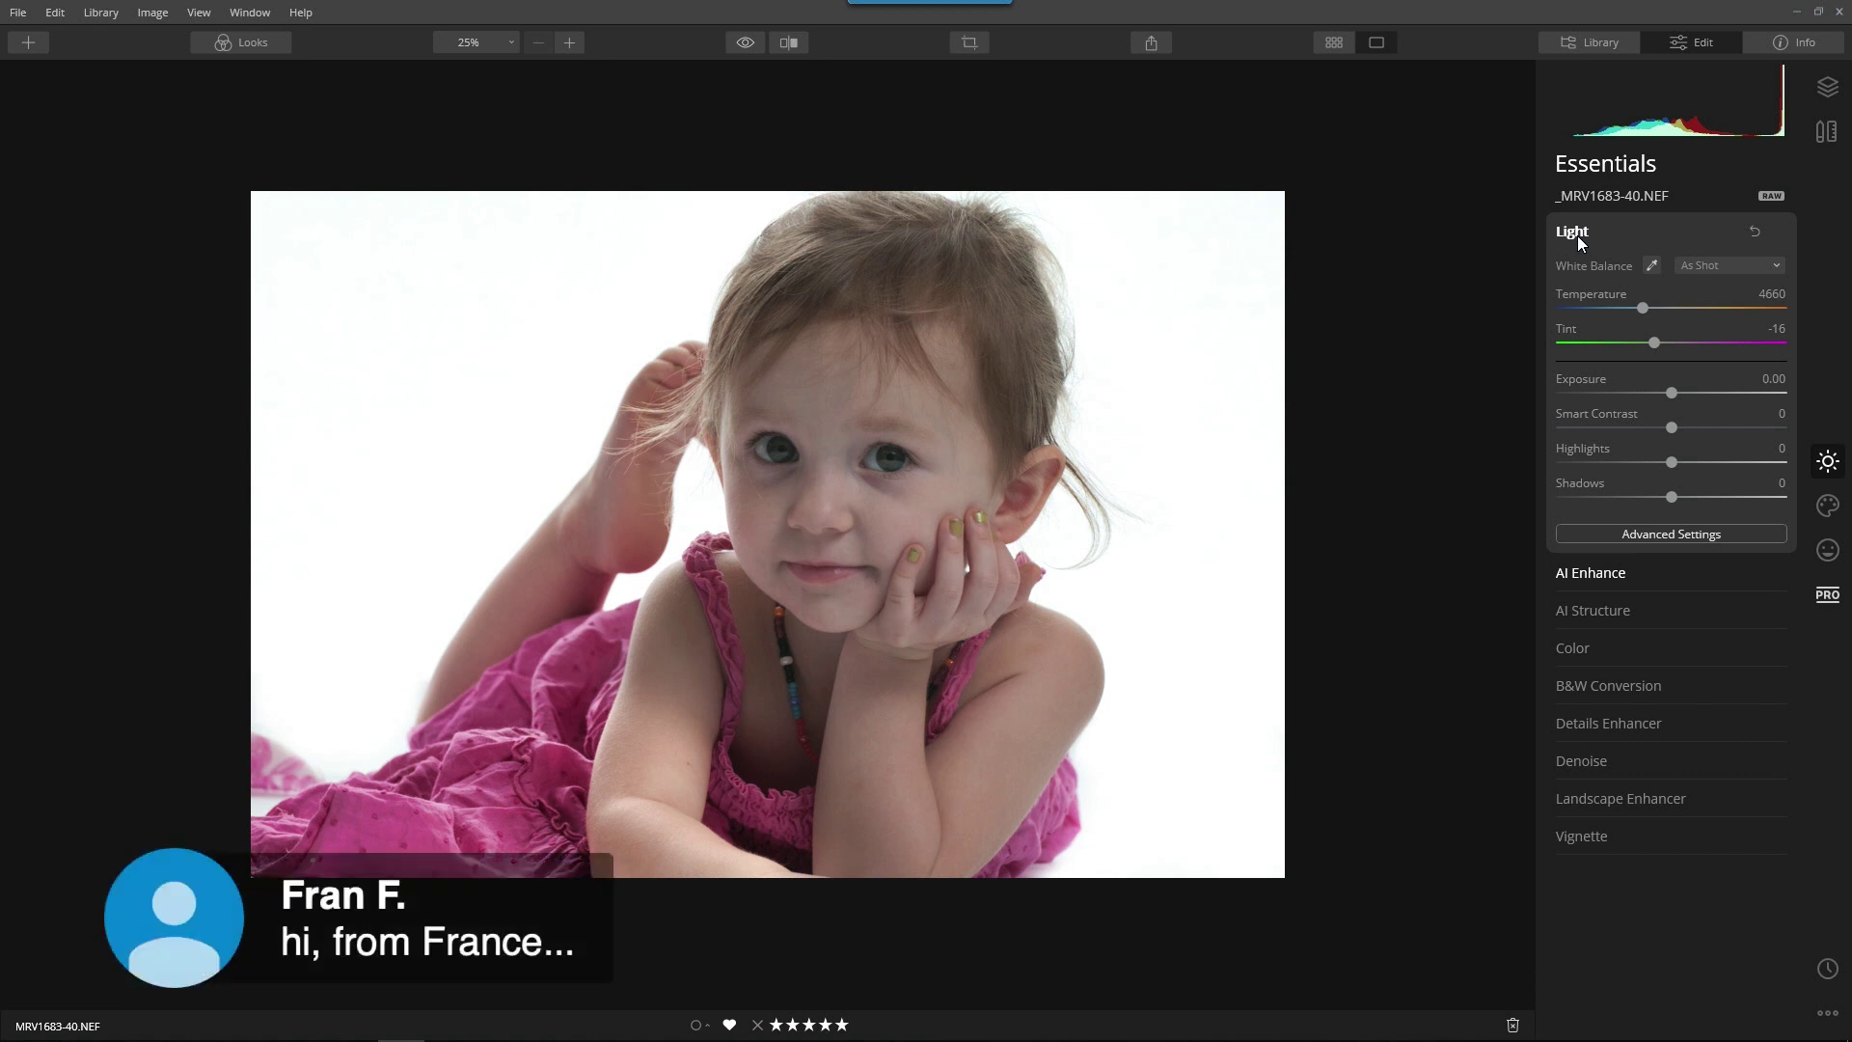
pyautogui.click(1576, 572)
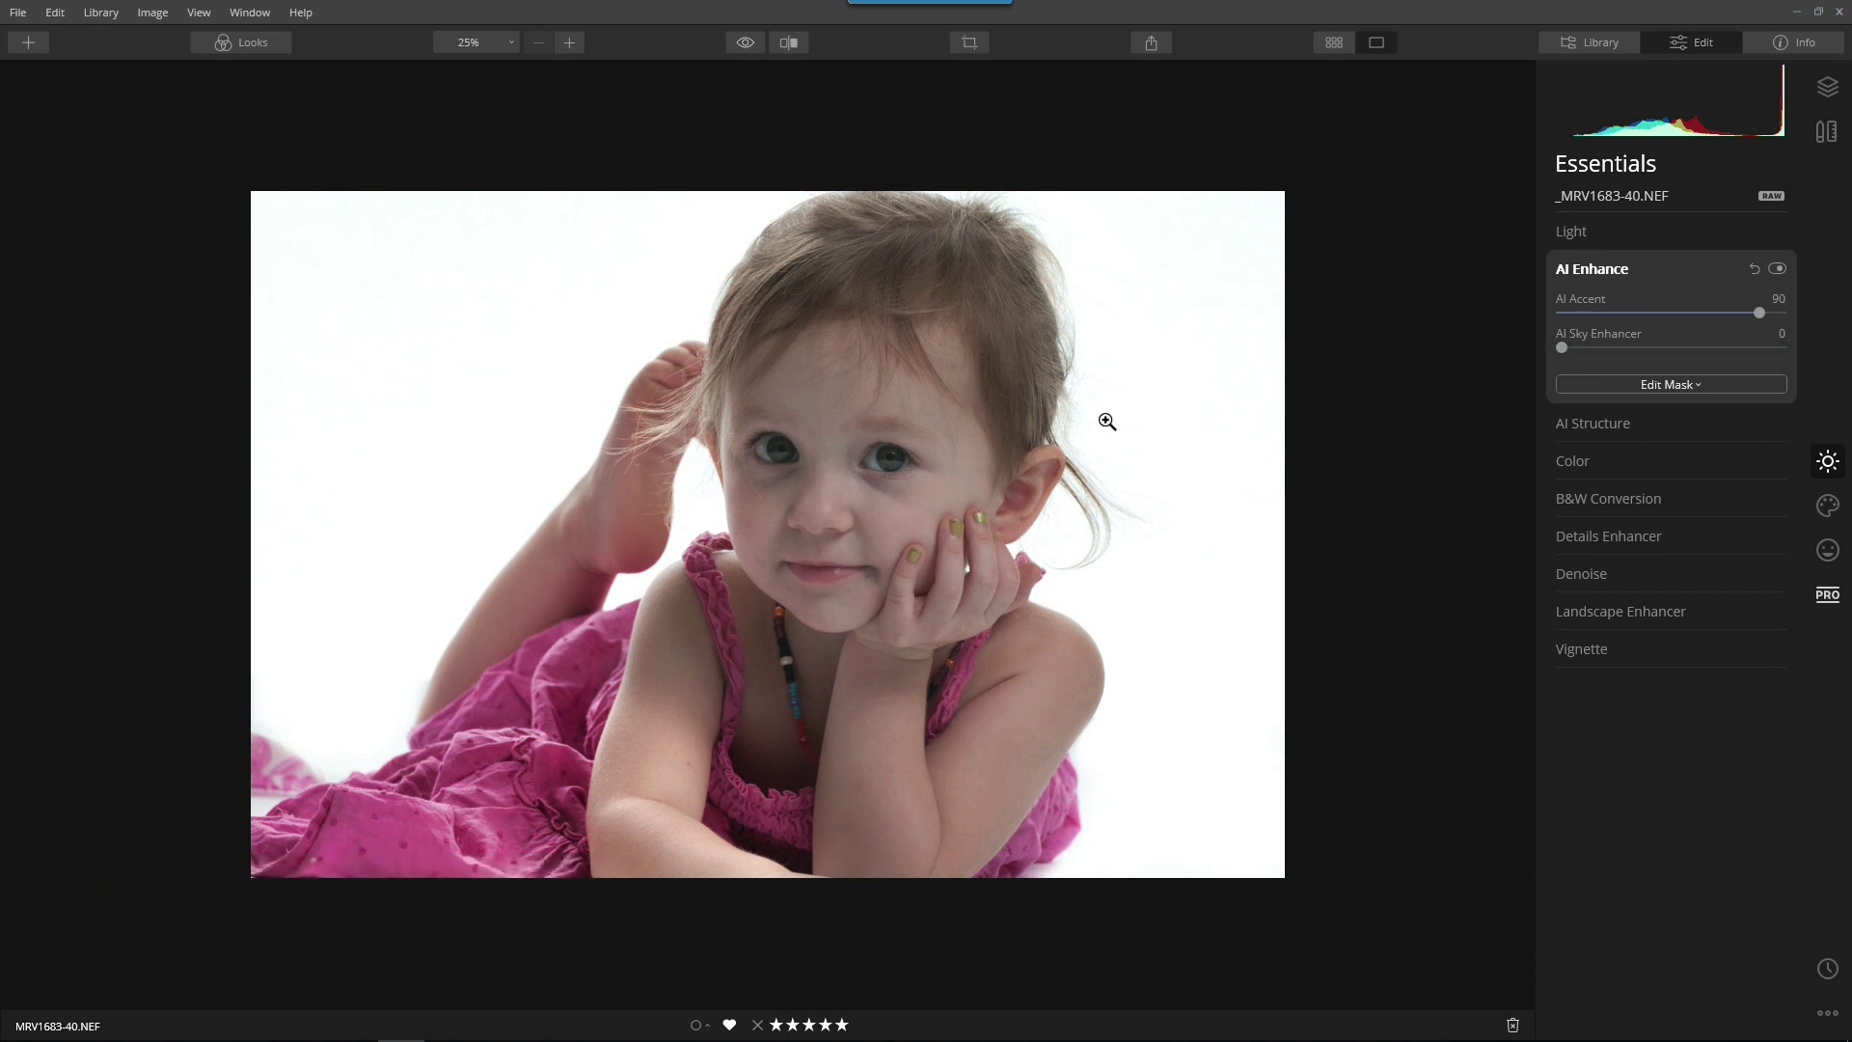
# Correct the white balance in the Light filter by sampling the white of the child's eye as the neutral target.
pyautogui.click(1560, 231)
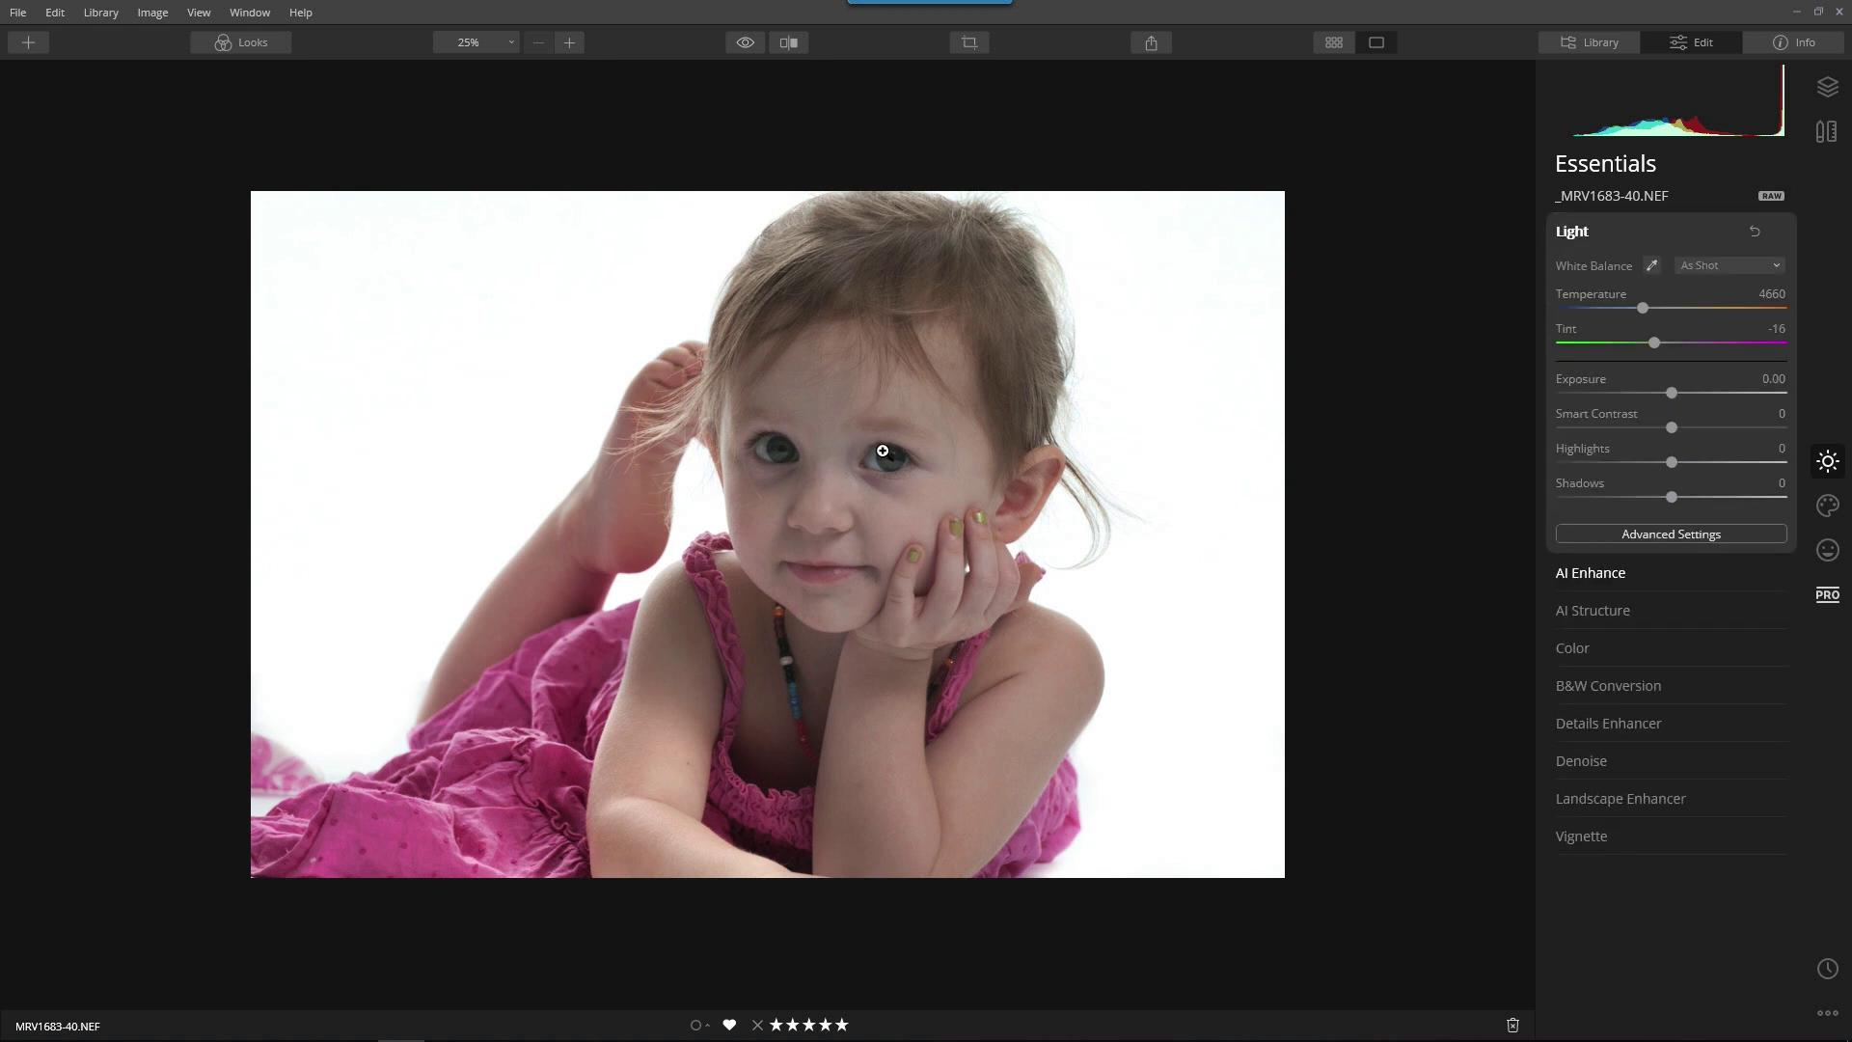
pyautogui.scroll(2, 882, 450)
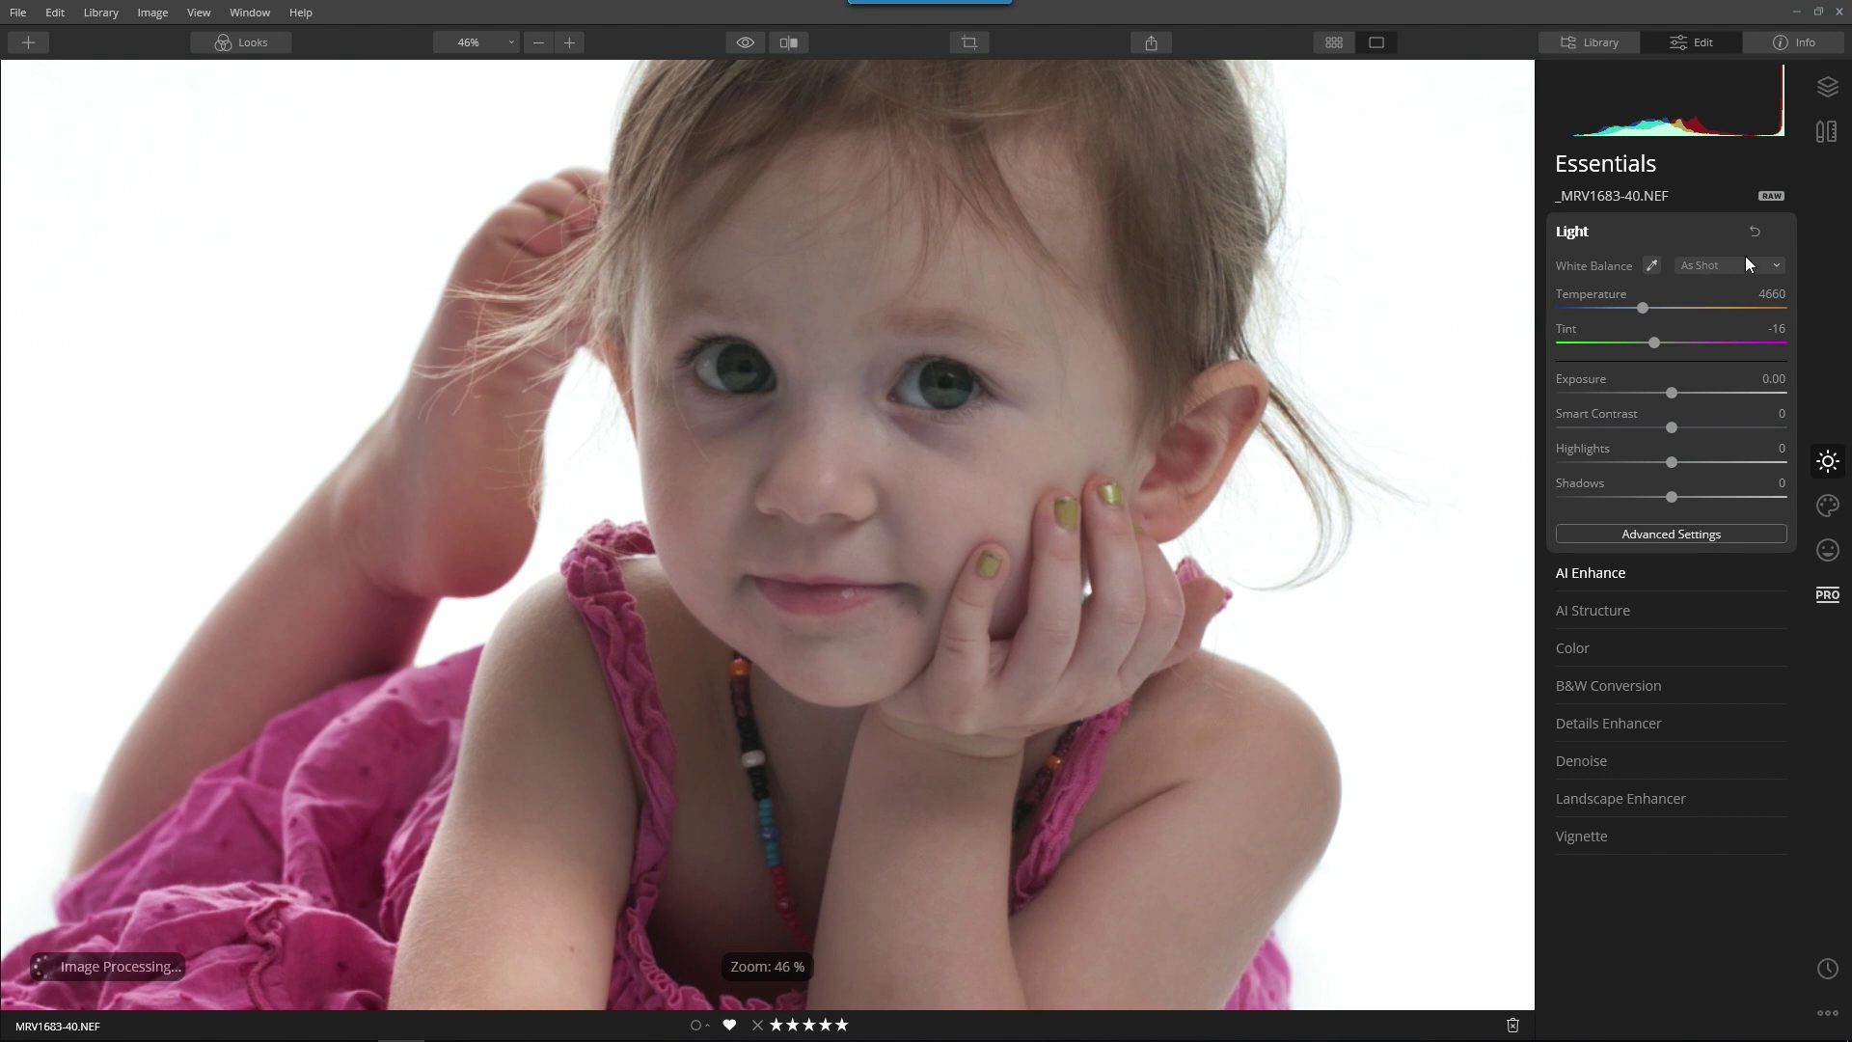
pyautogui.click(1651, 266)
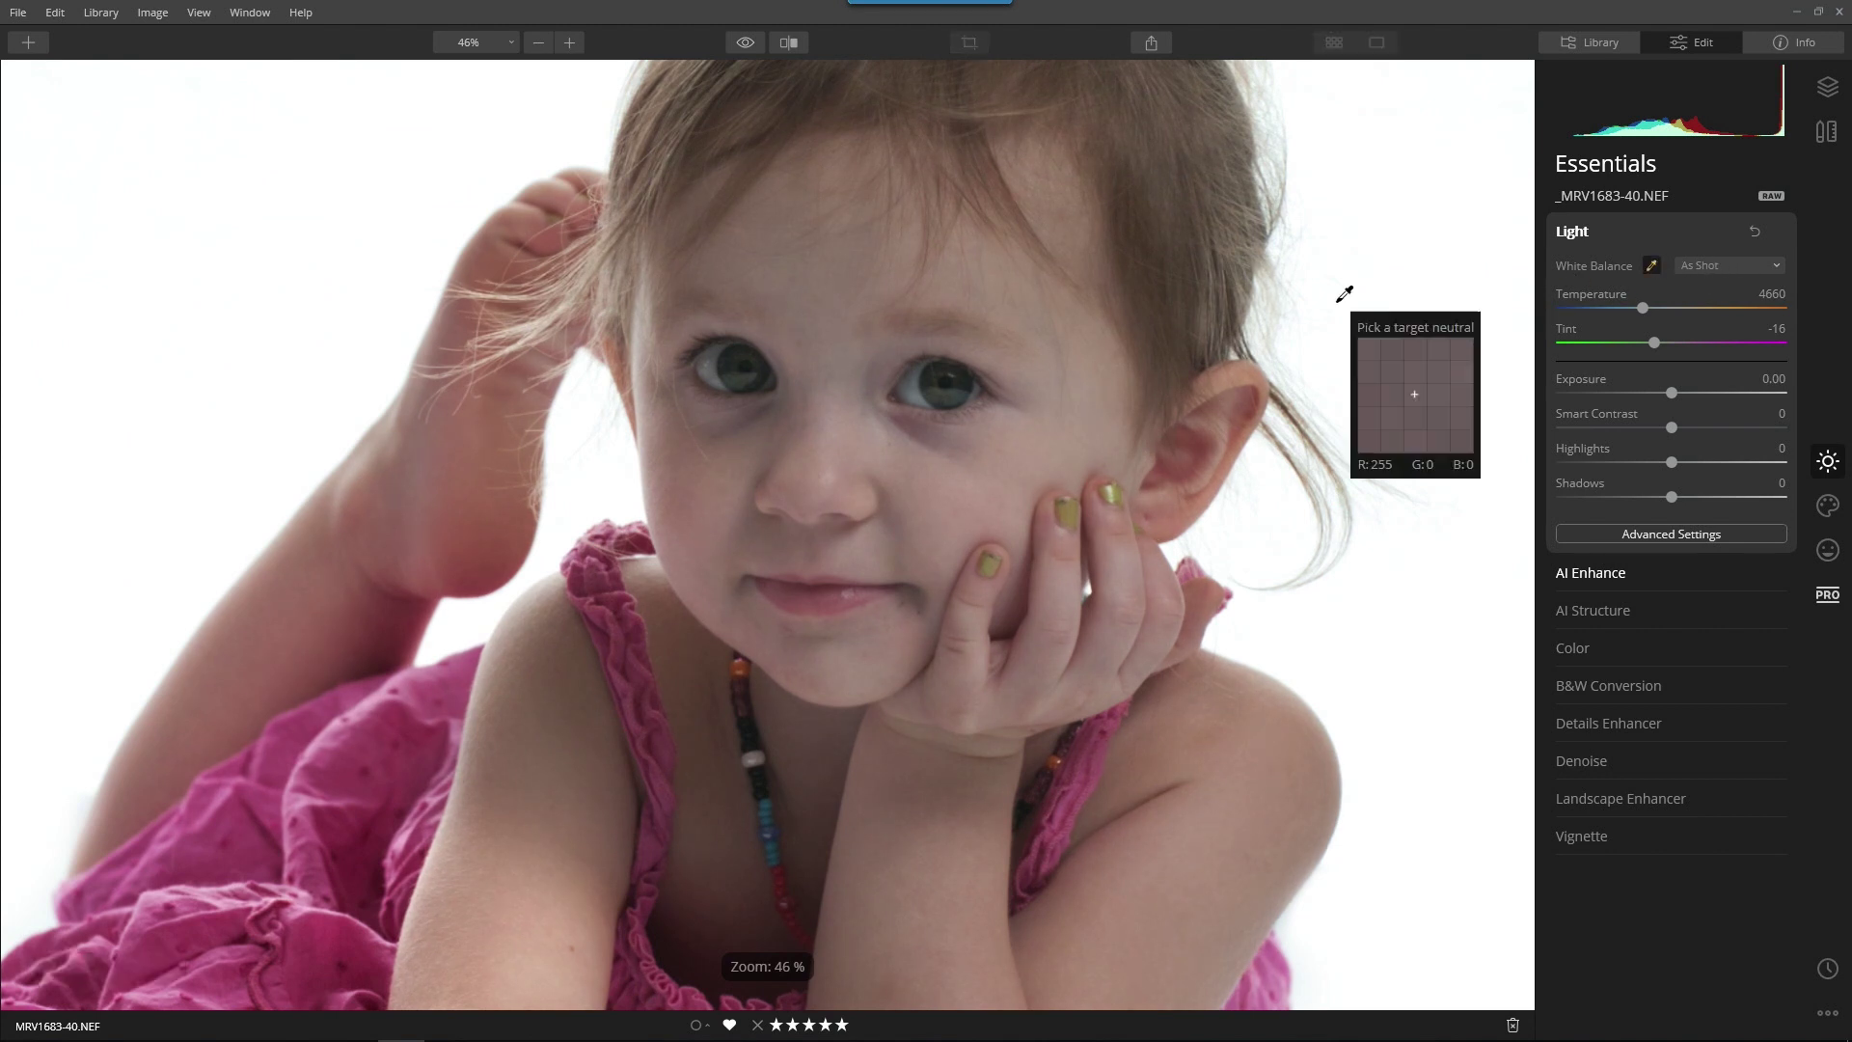
pyautogui.click(922, 381)
pyautogui.scroll(-1, 907, 389)
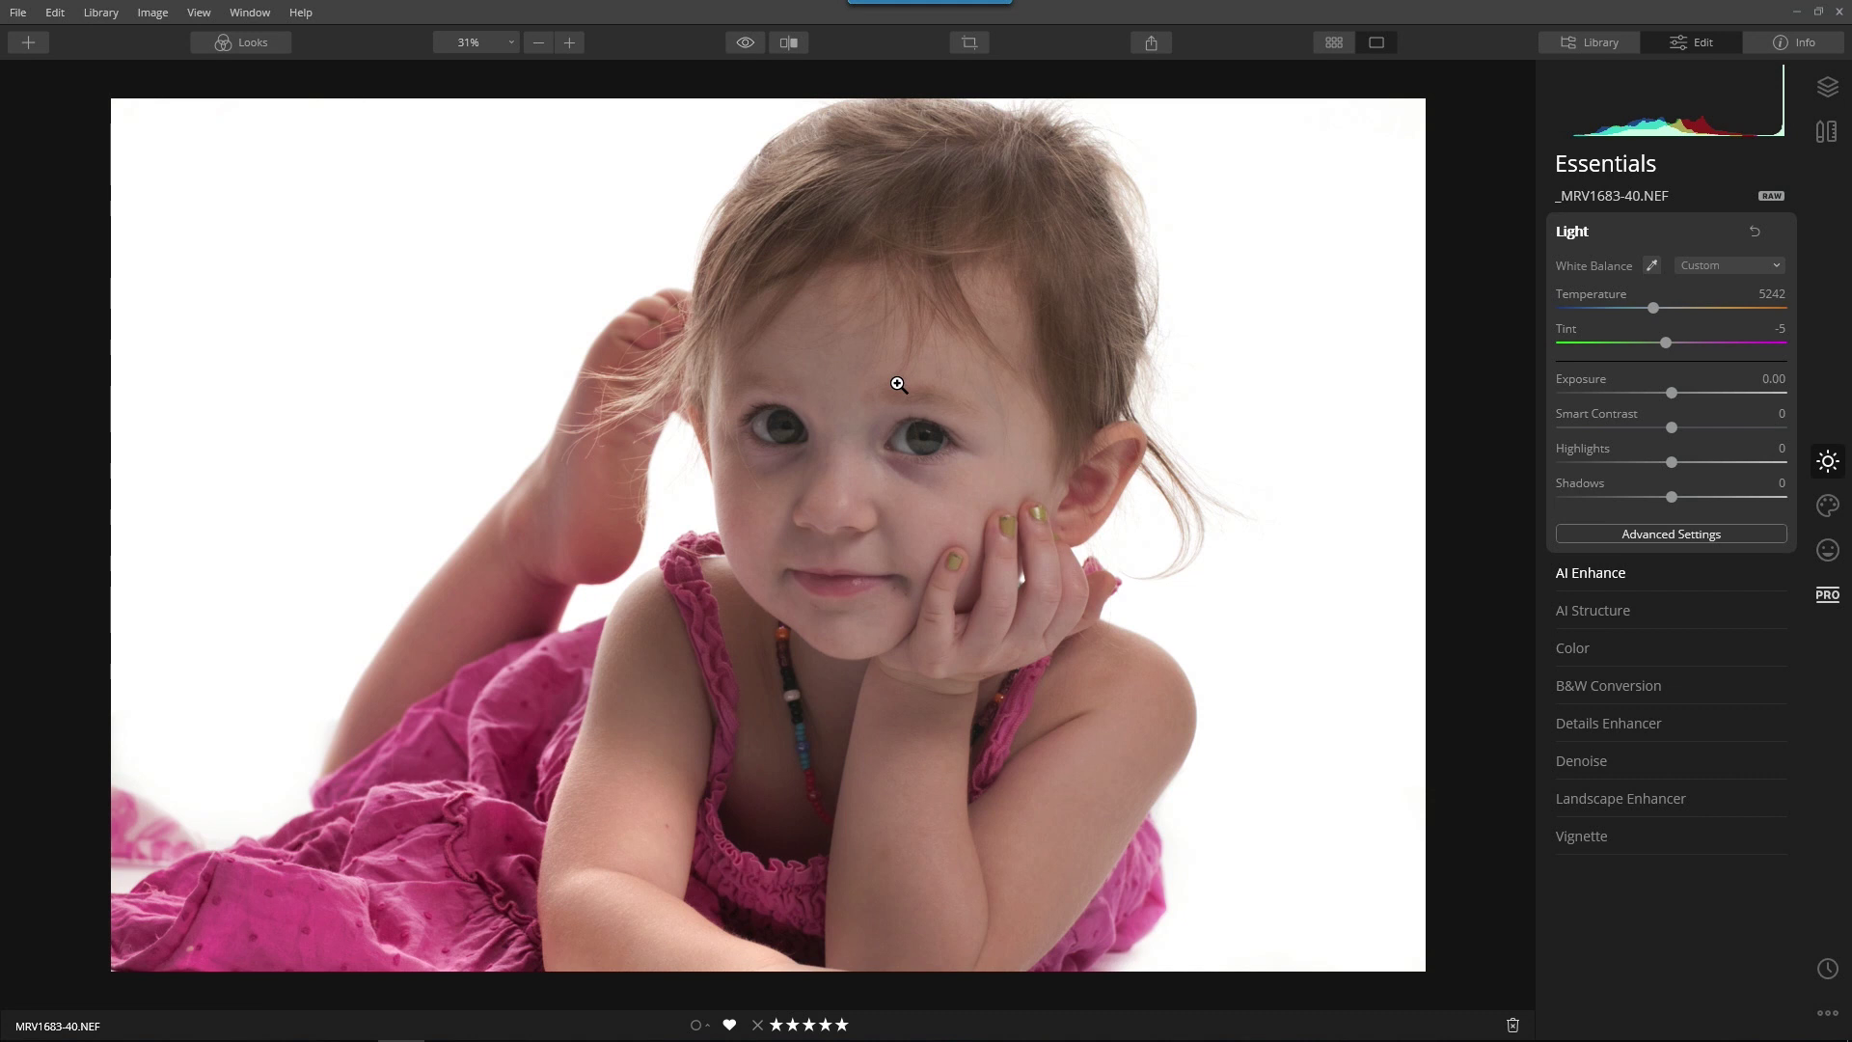
pyautogui.click(1568, 232)
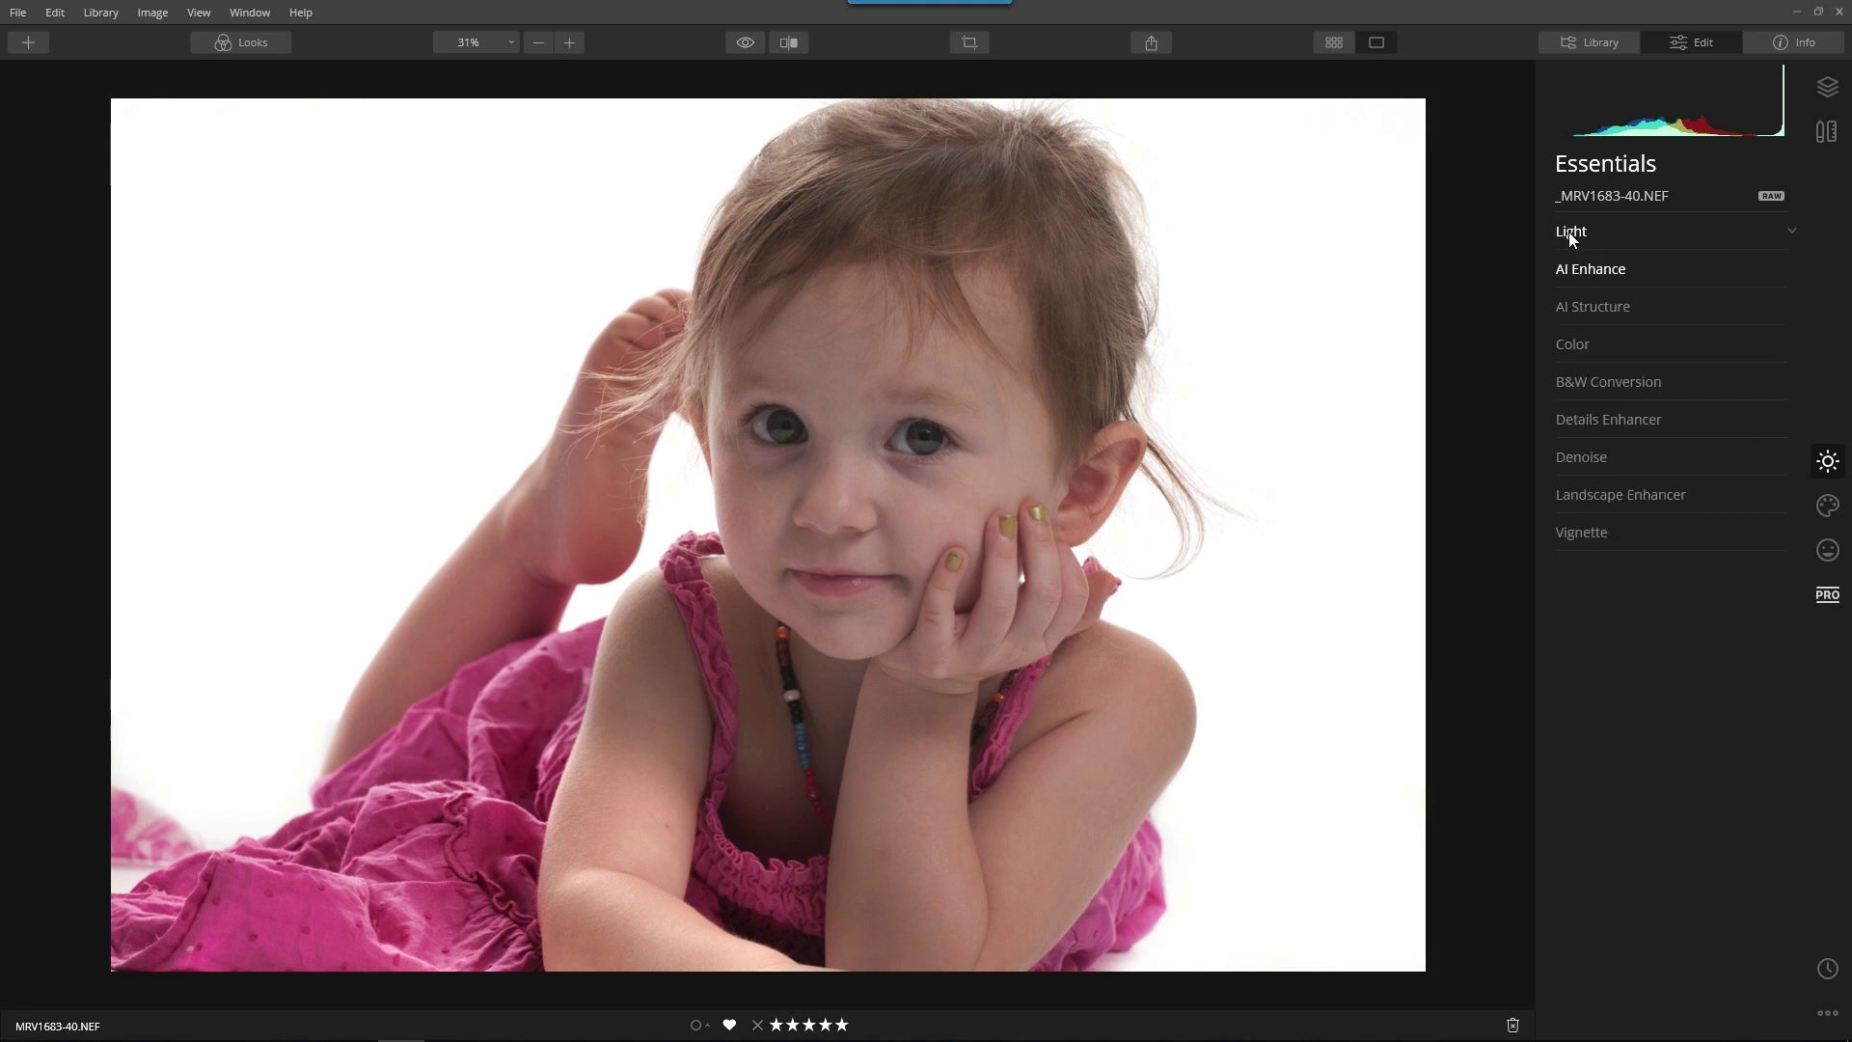
# In the Color filter, set Remove Color Cast to 9, Vibrance to 25 and Saturation to -3.
pyautogui.click(1572, 347)
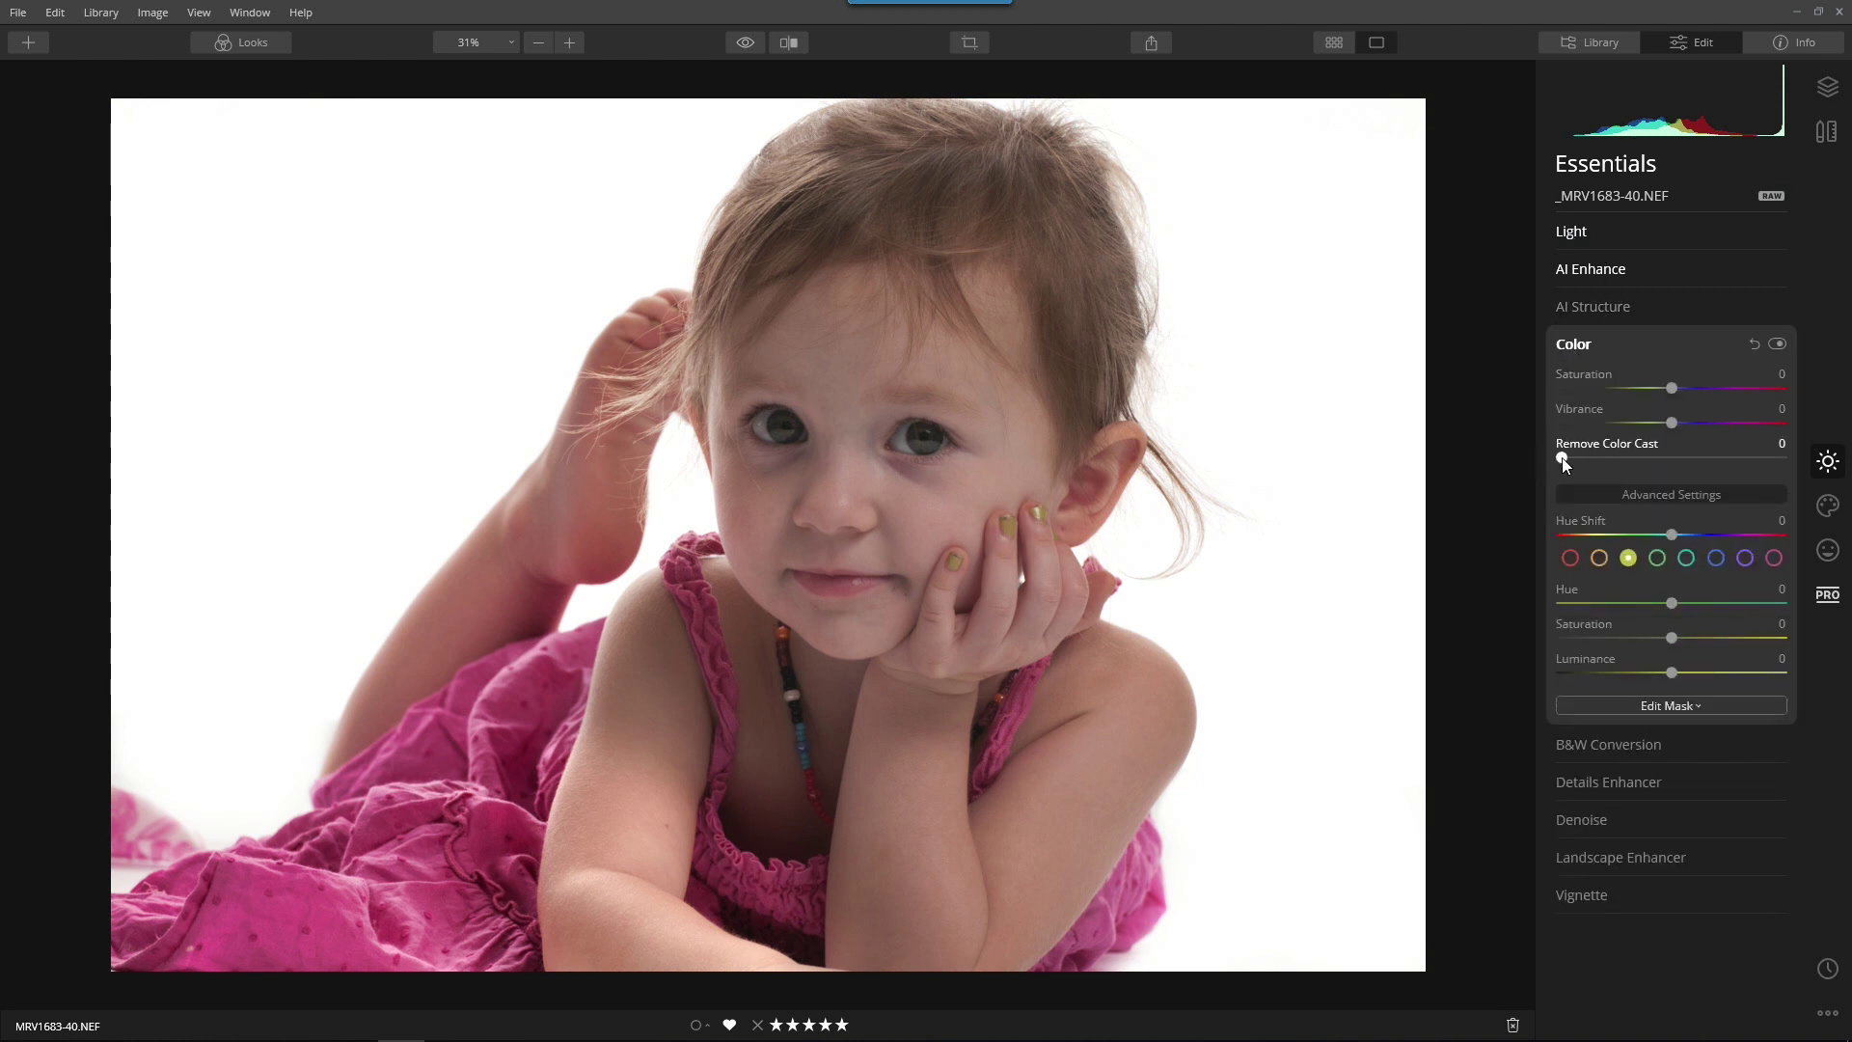
pyautogui.moveTo(1559, 459)
pyautogui.mouseDown()
pyautogui.moveTo(1676, 466)
pyautogui.moveTo(1578, 478)
pyautogui.mouseUp()
pyautogui.moveTo(1676, 425)
pyautogui.mouseDown()
pyautogui.moveTo(1708, 427)
pyautogui.moveTo(1670, 396)
pyautogui.mouseUp()
# Switch the Color filter off and on repeatedly to compare its effect, leaving it enabled.
pyautogui.click(1786, 347)
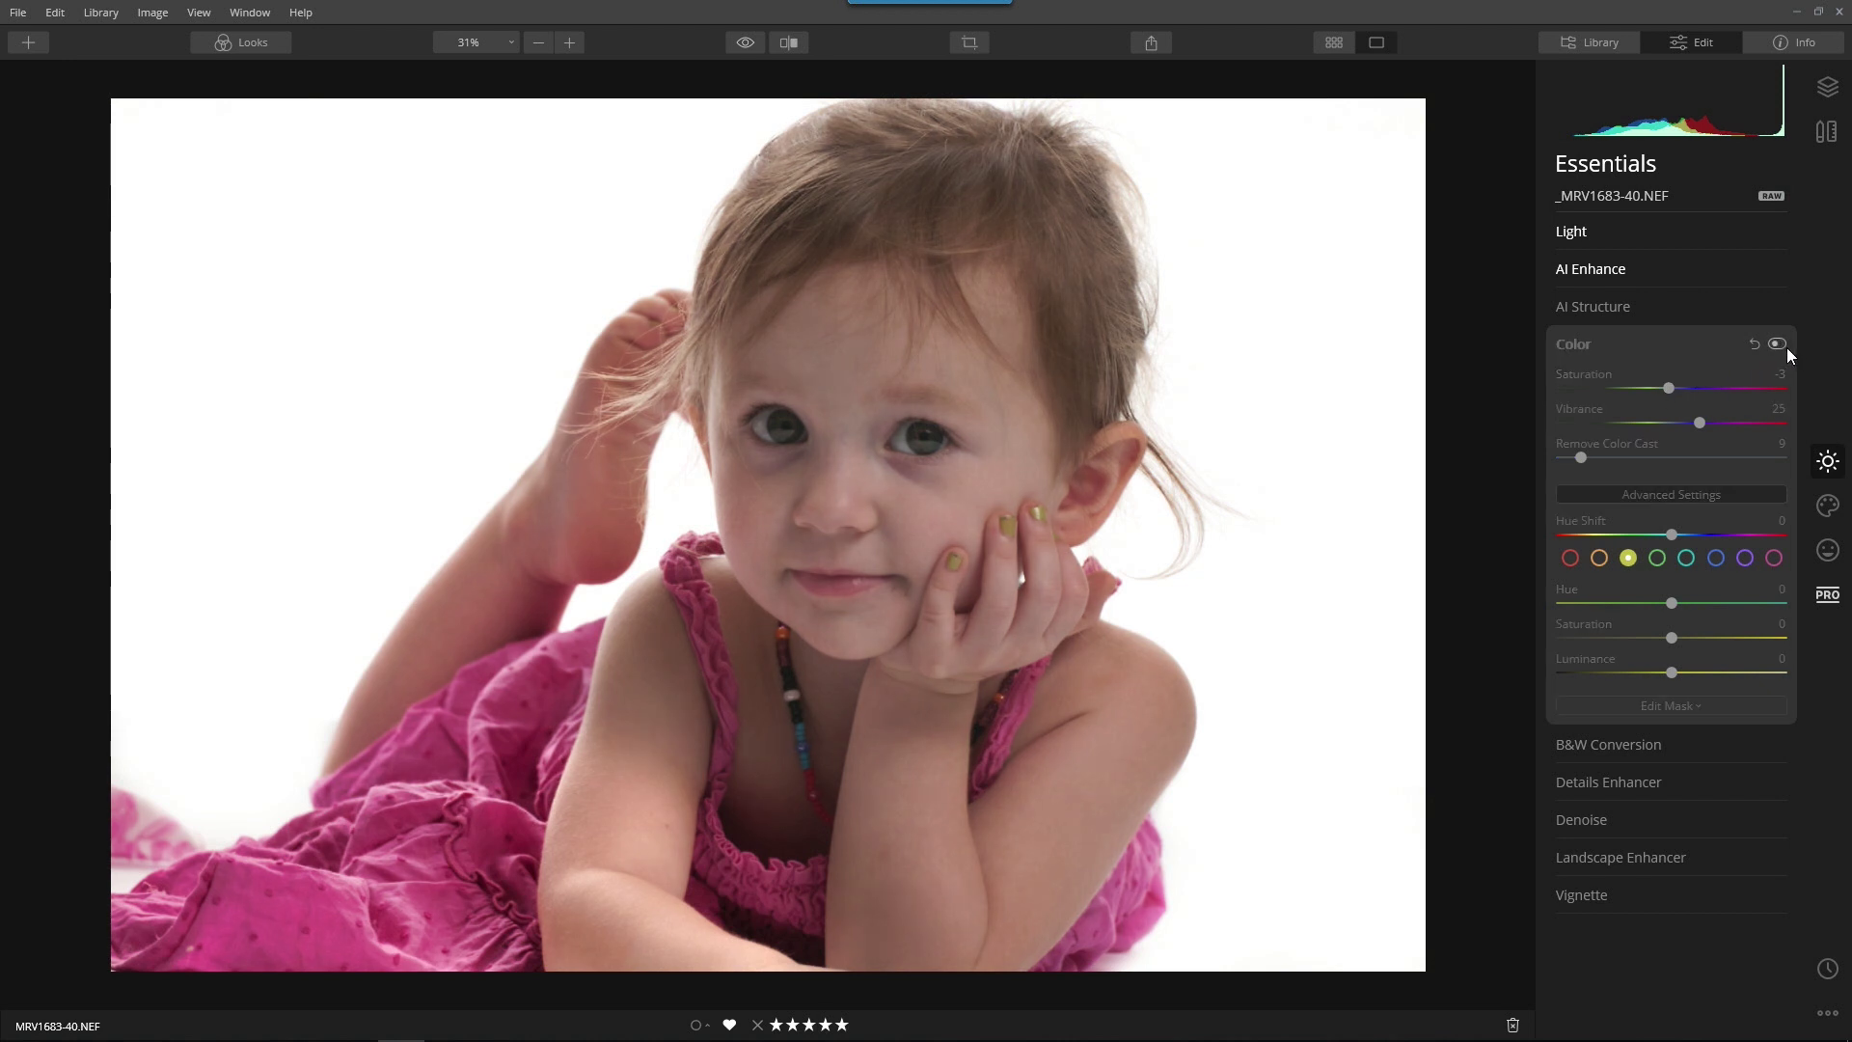
pyautogui.click(1787, 347)
pyautogui.click(1778, 345)
pyautogui.click(1786, 347)
pyautogui.click(1786, 347)
pyautogui.click(1786, 347)
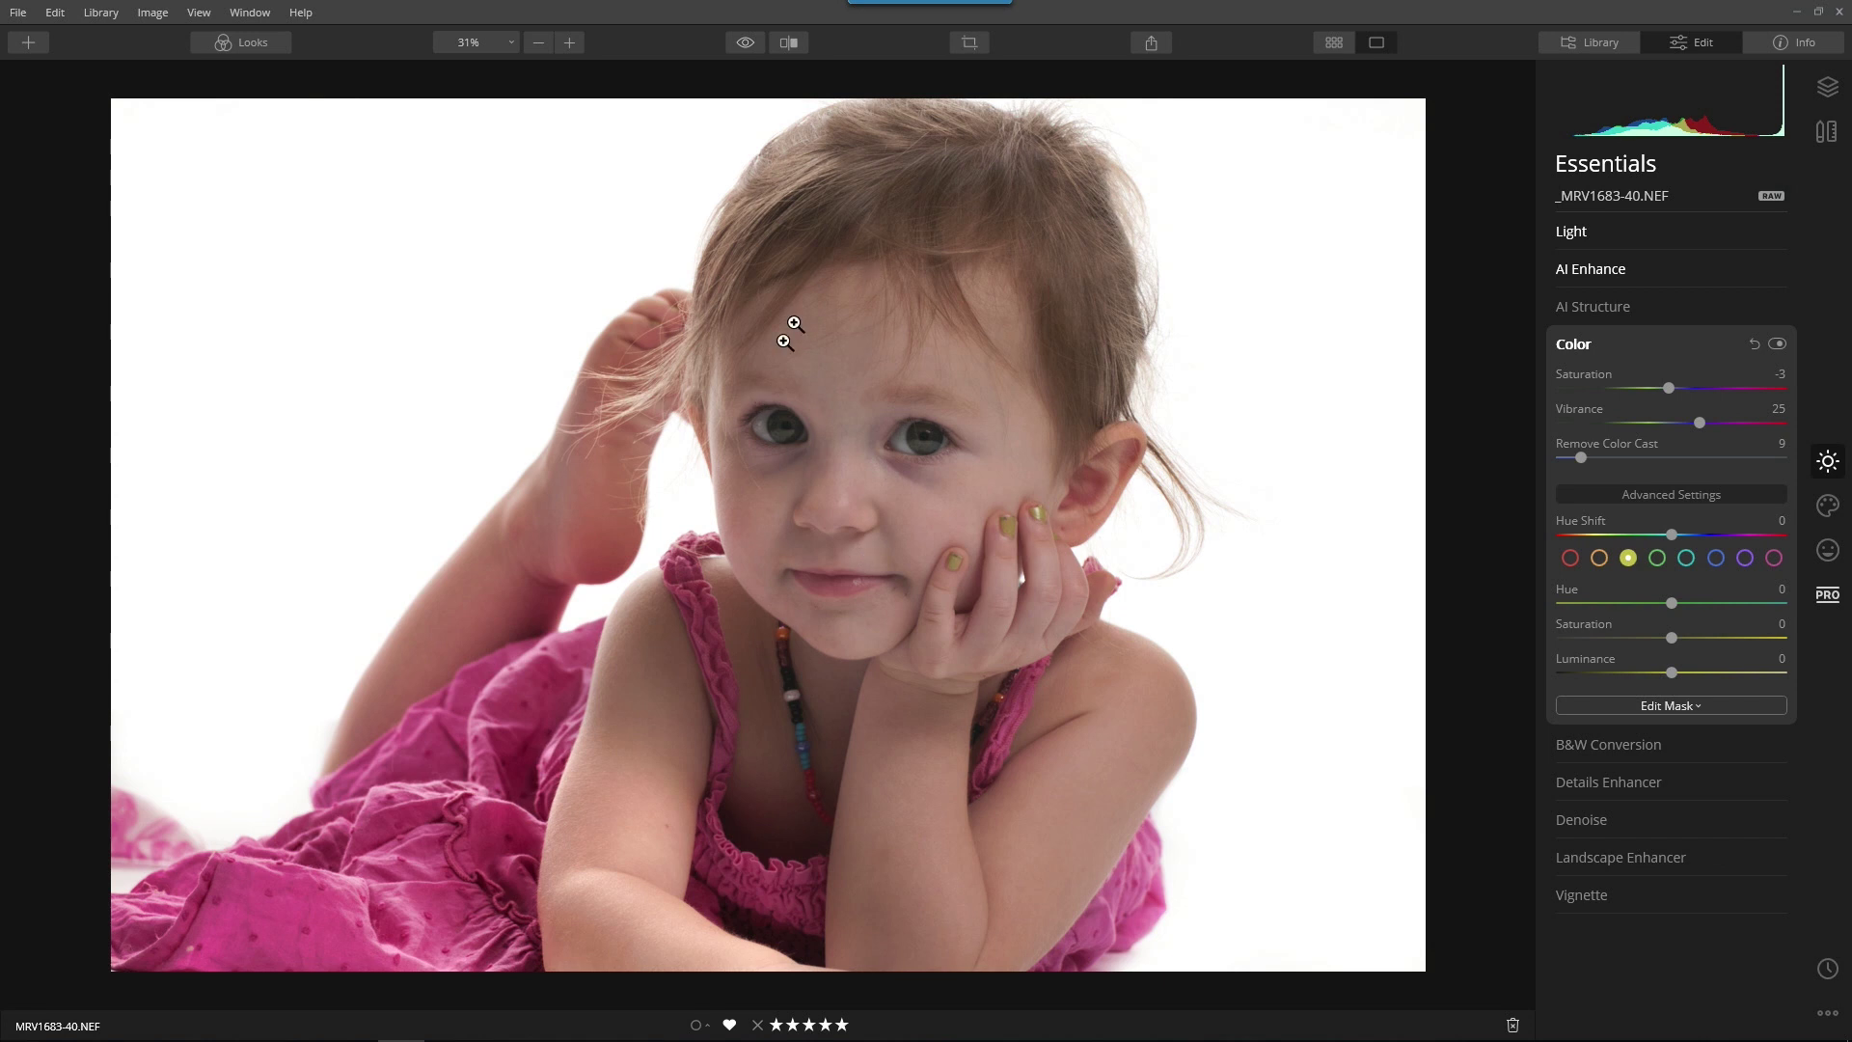
# In the AI Portrait Enhancer filter, set Face Light to 14, Eye Enhancer to 79 and Dark Circles Removal to 83.
pyautogui.click(1822, 558)
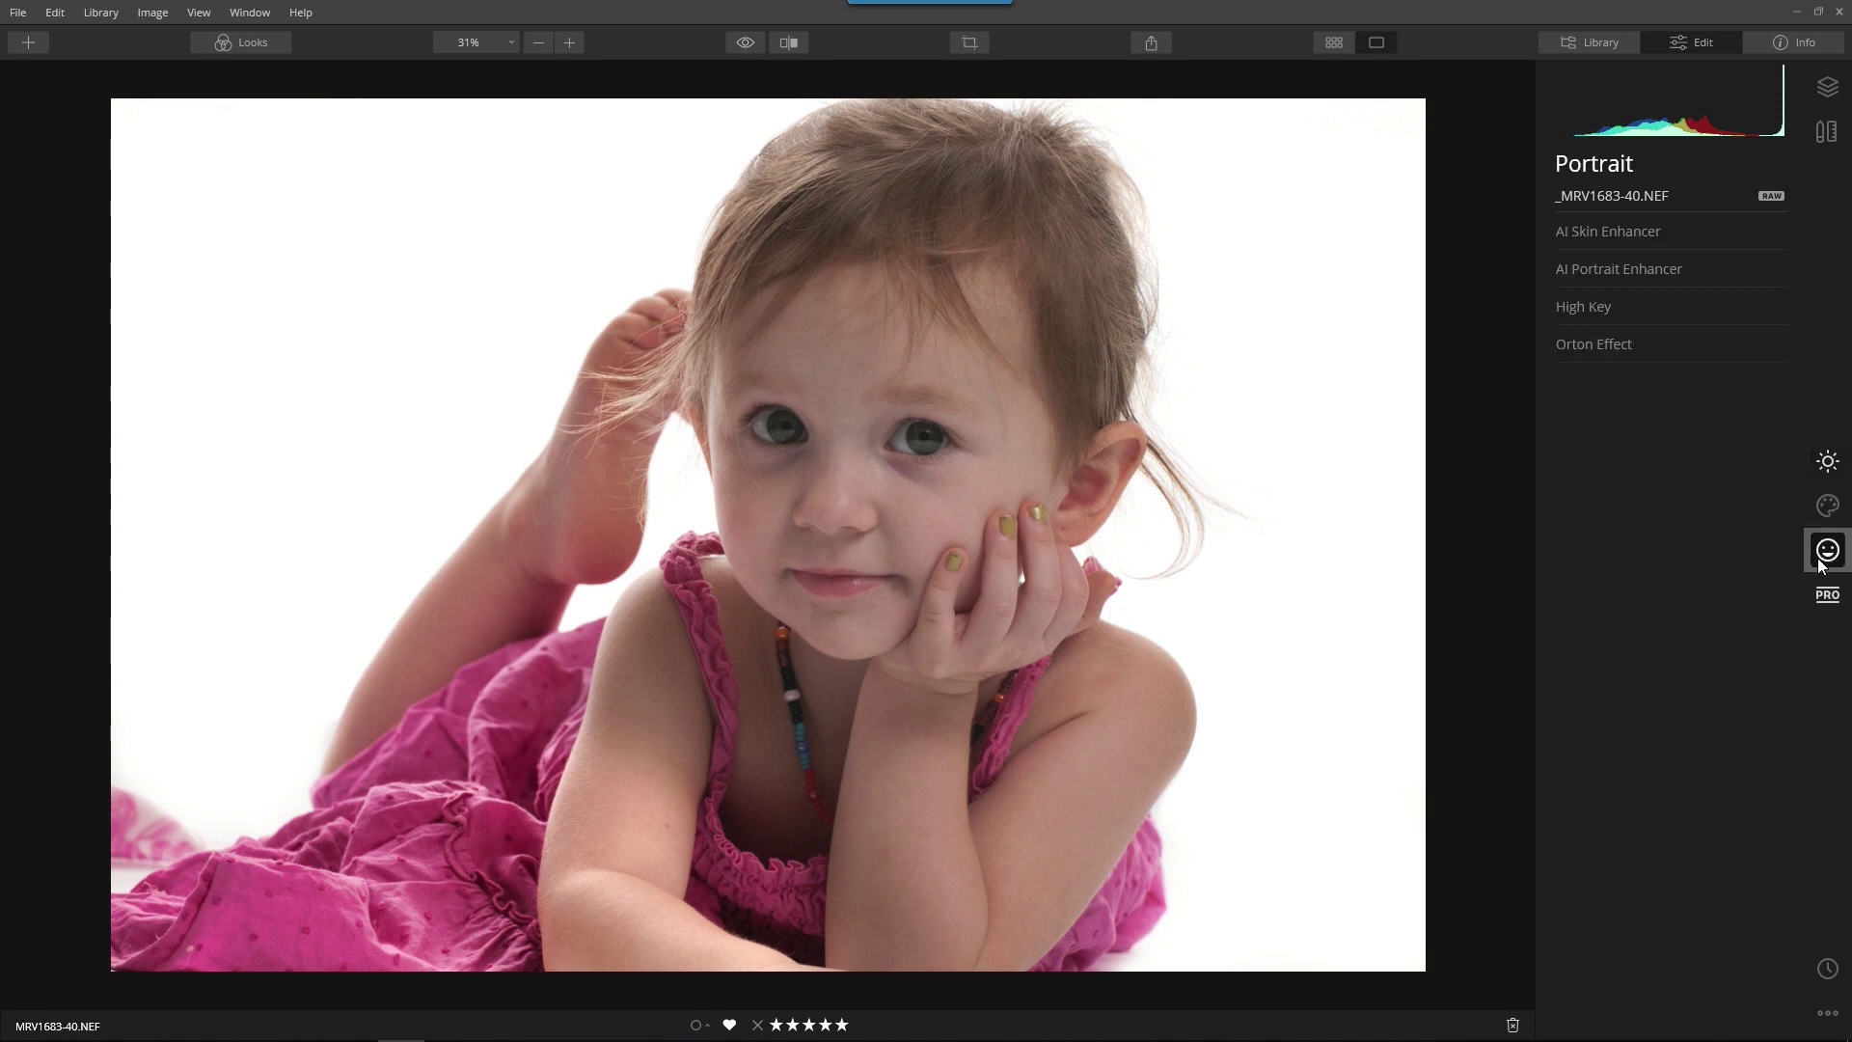
pyautogui.click(1658, 280)
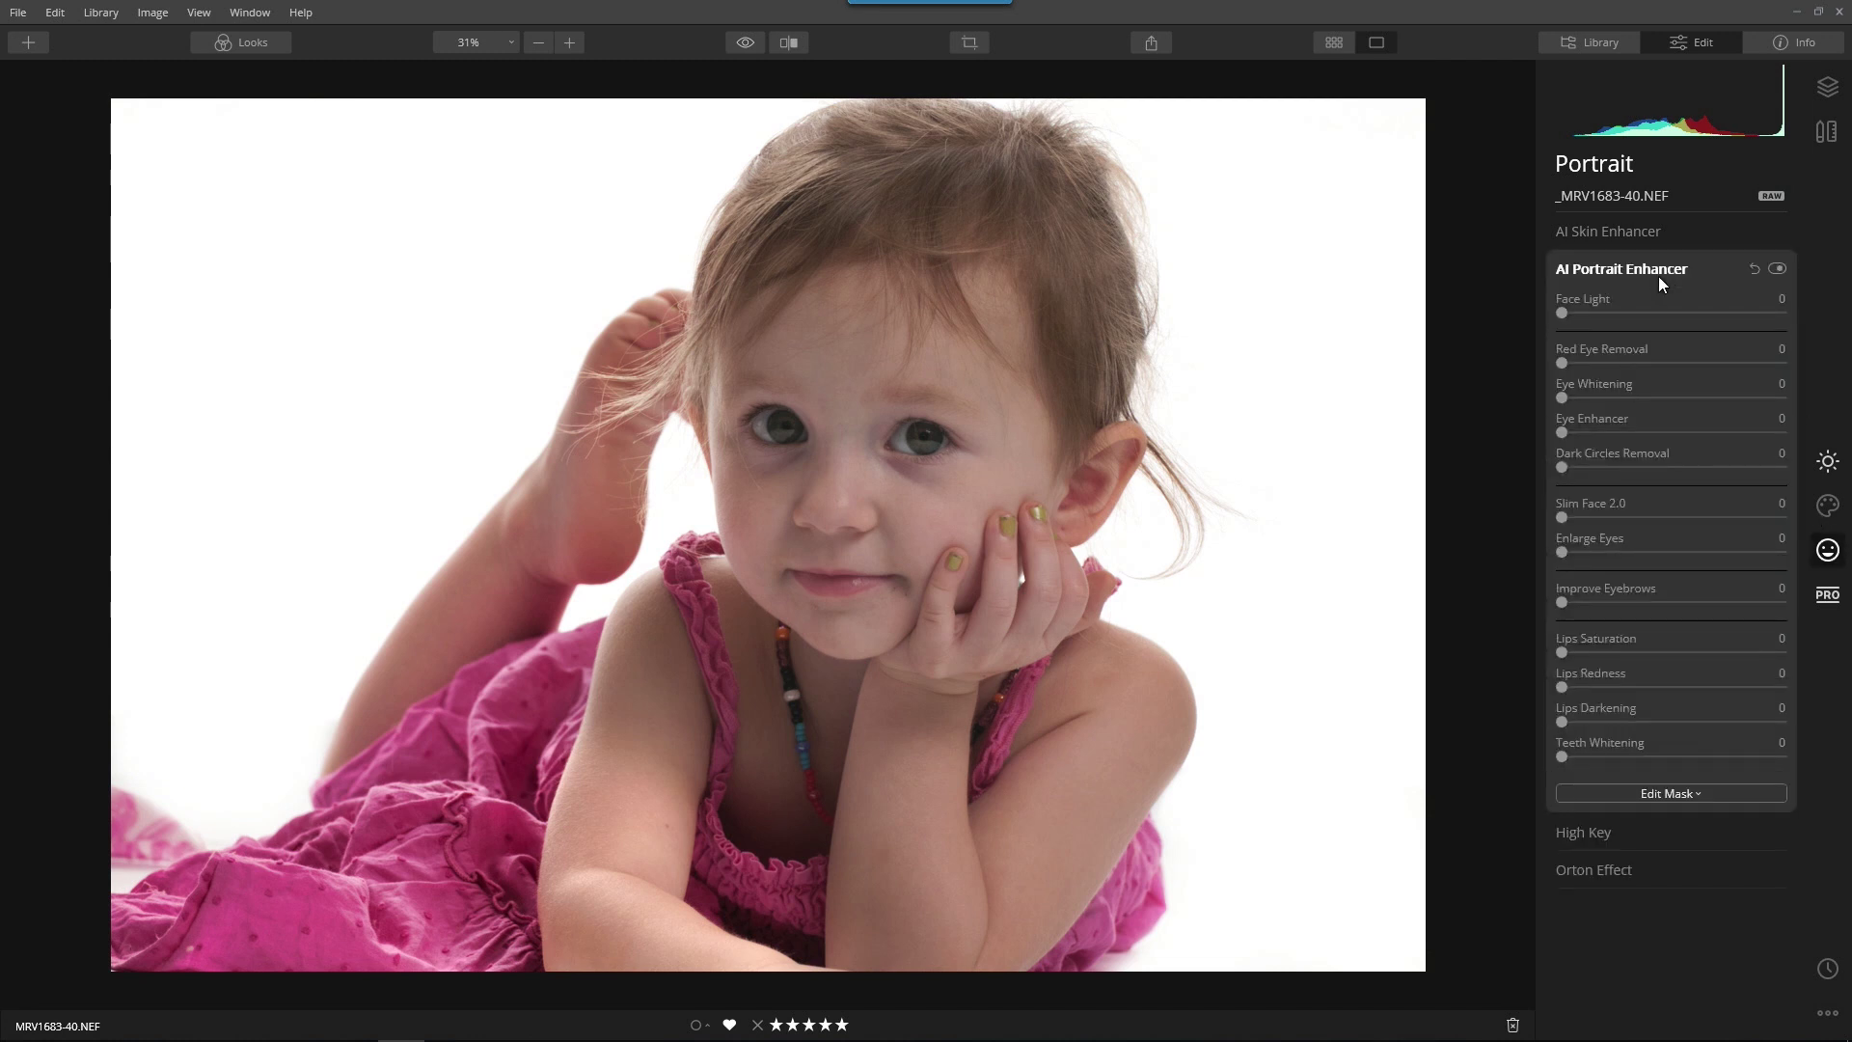
pyautogui.moveTo(1562, 313); pyautogui.dragTo(1614, 343)
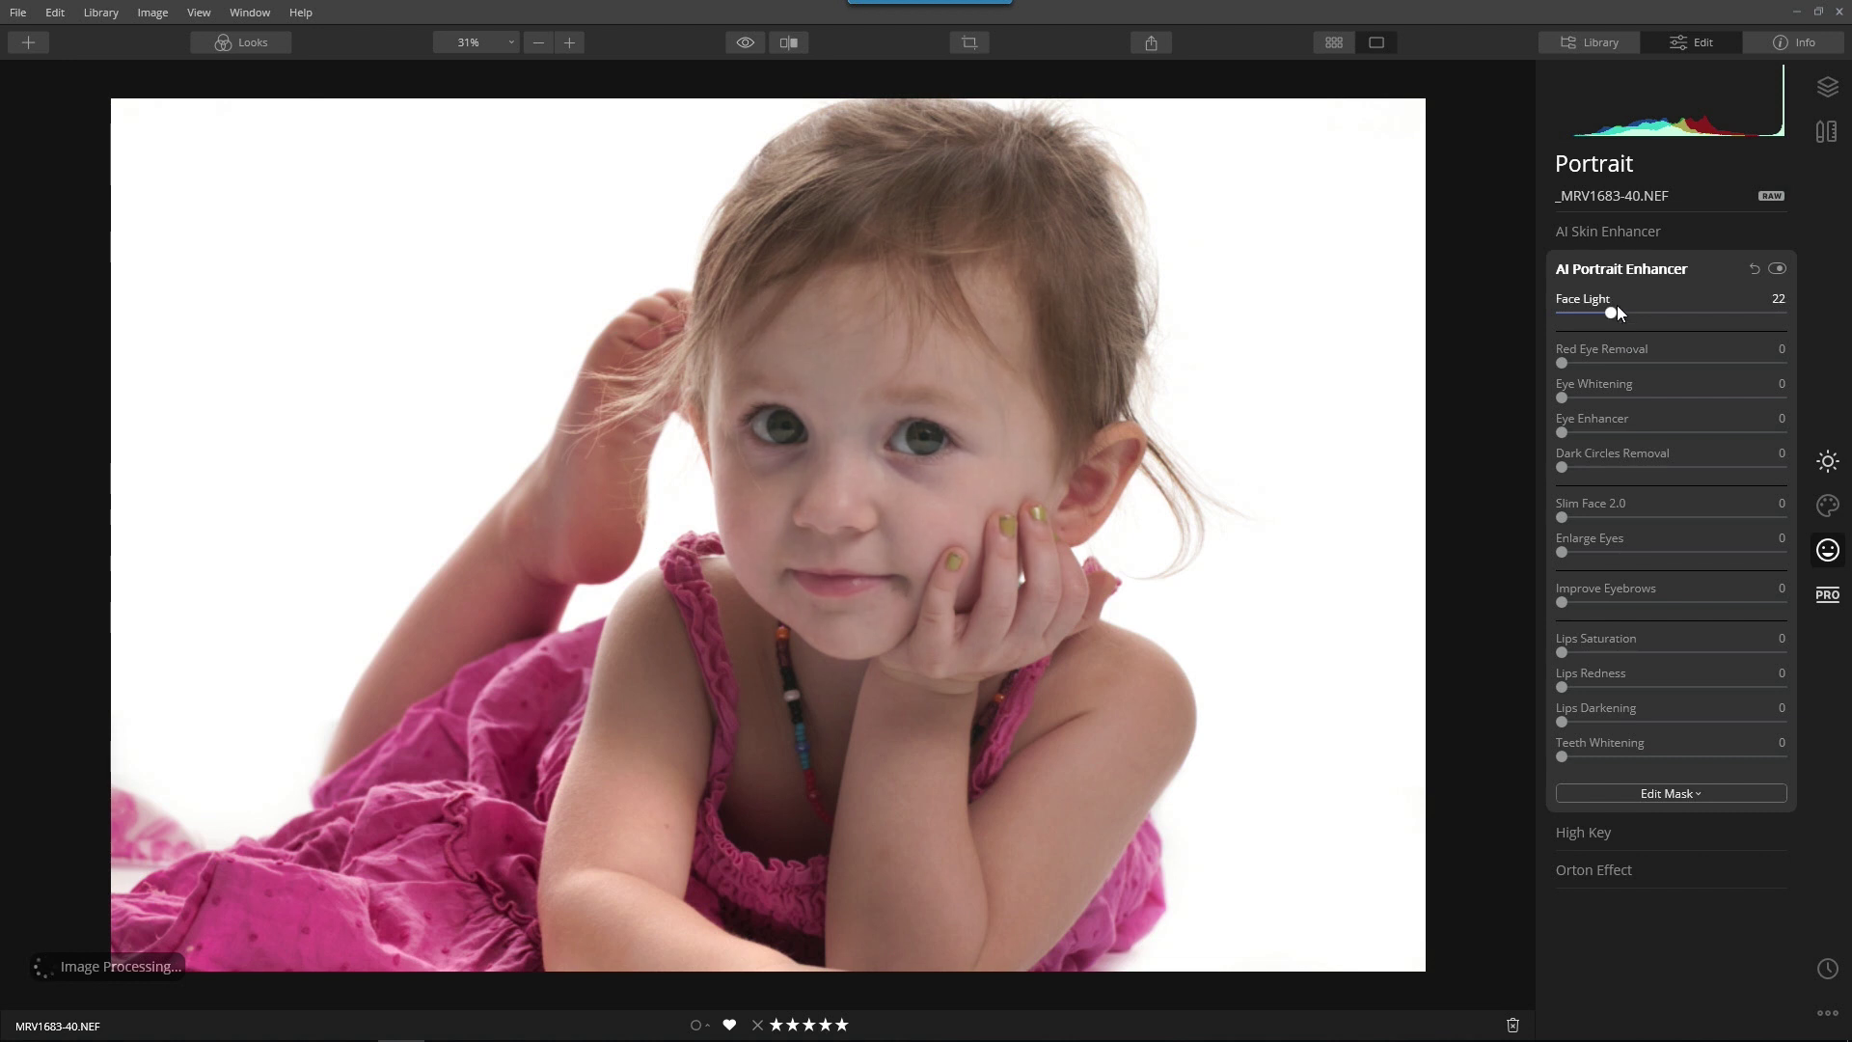
pyautogui.moveTo(1608, 316); pyautogui.dragTo(1595, 332)
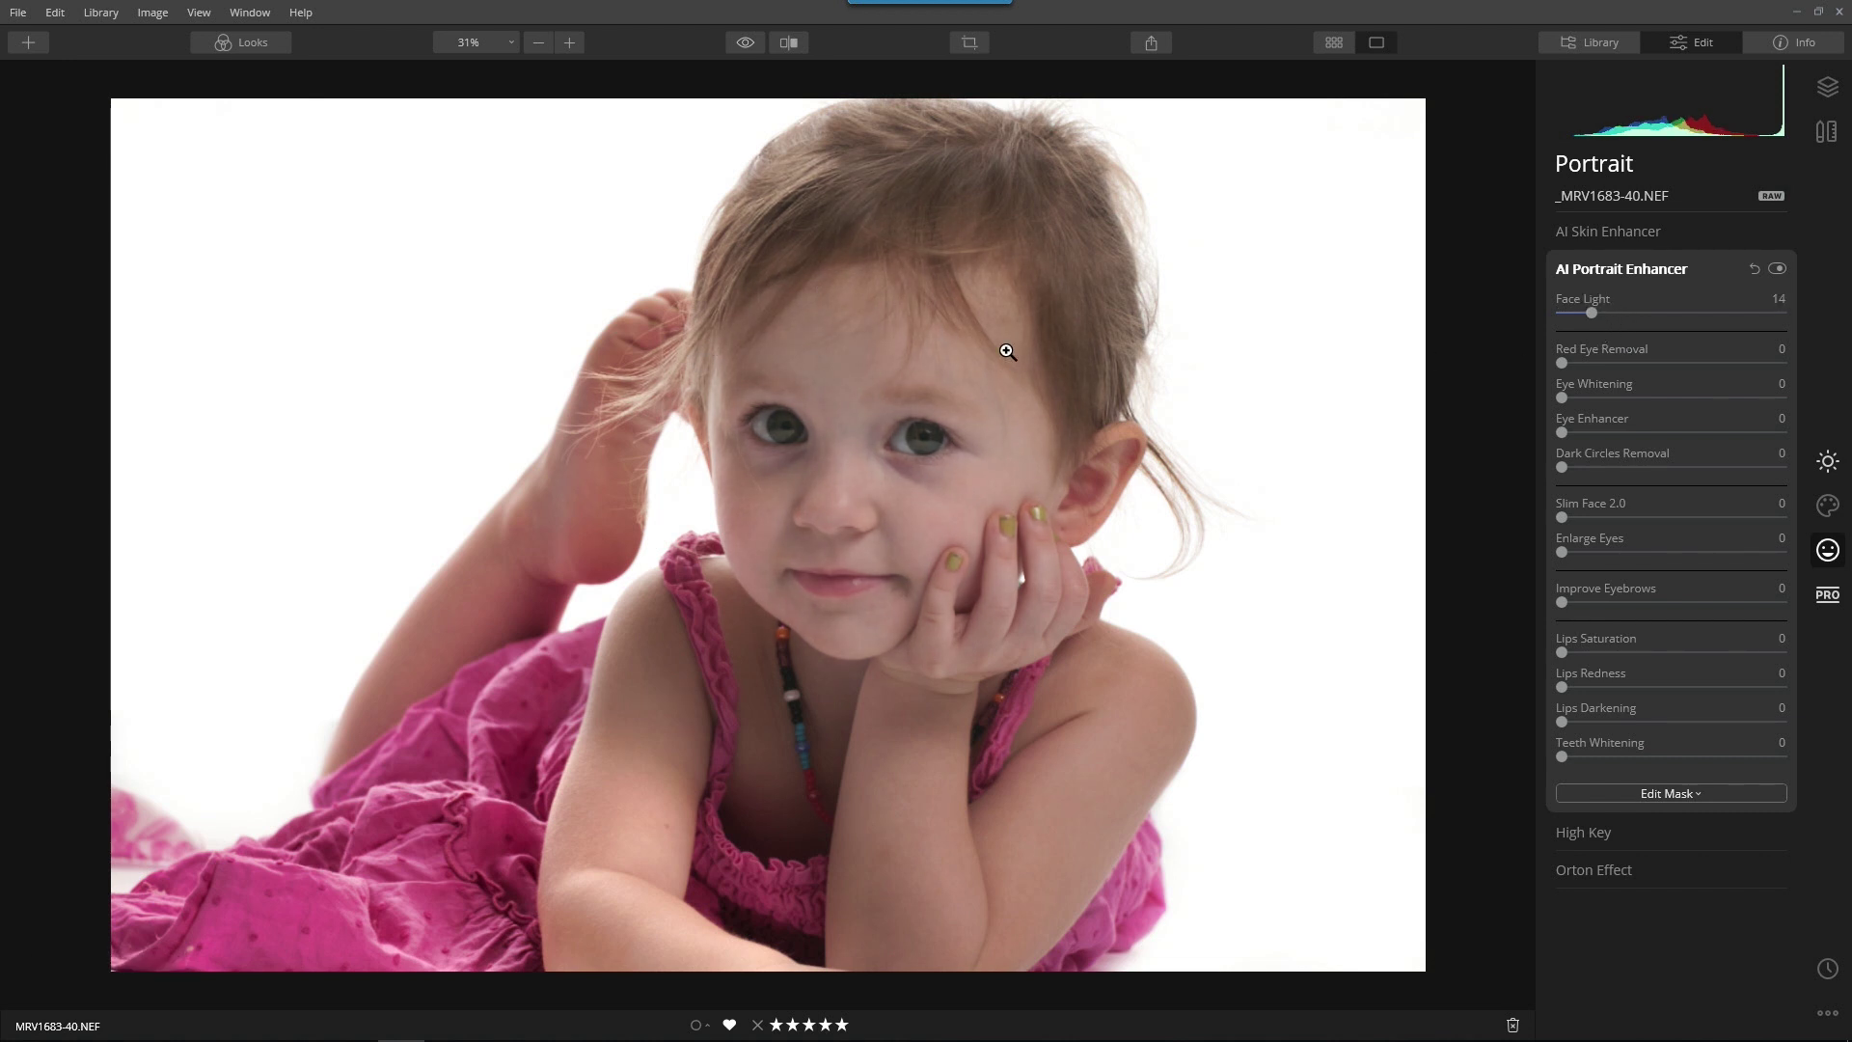
pyautogui.moveTo(1562, 432); pyautogui.dragTo(1737, 436)
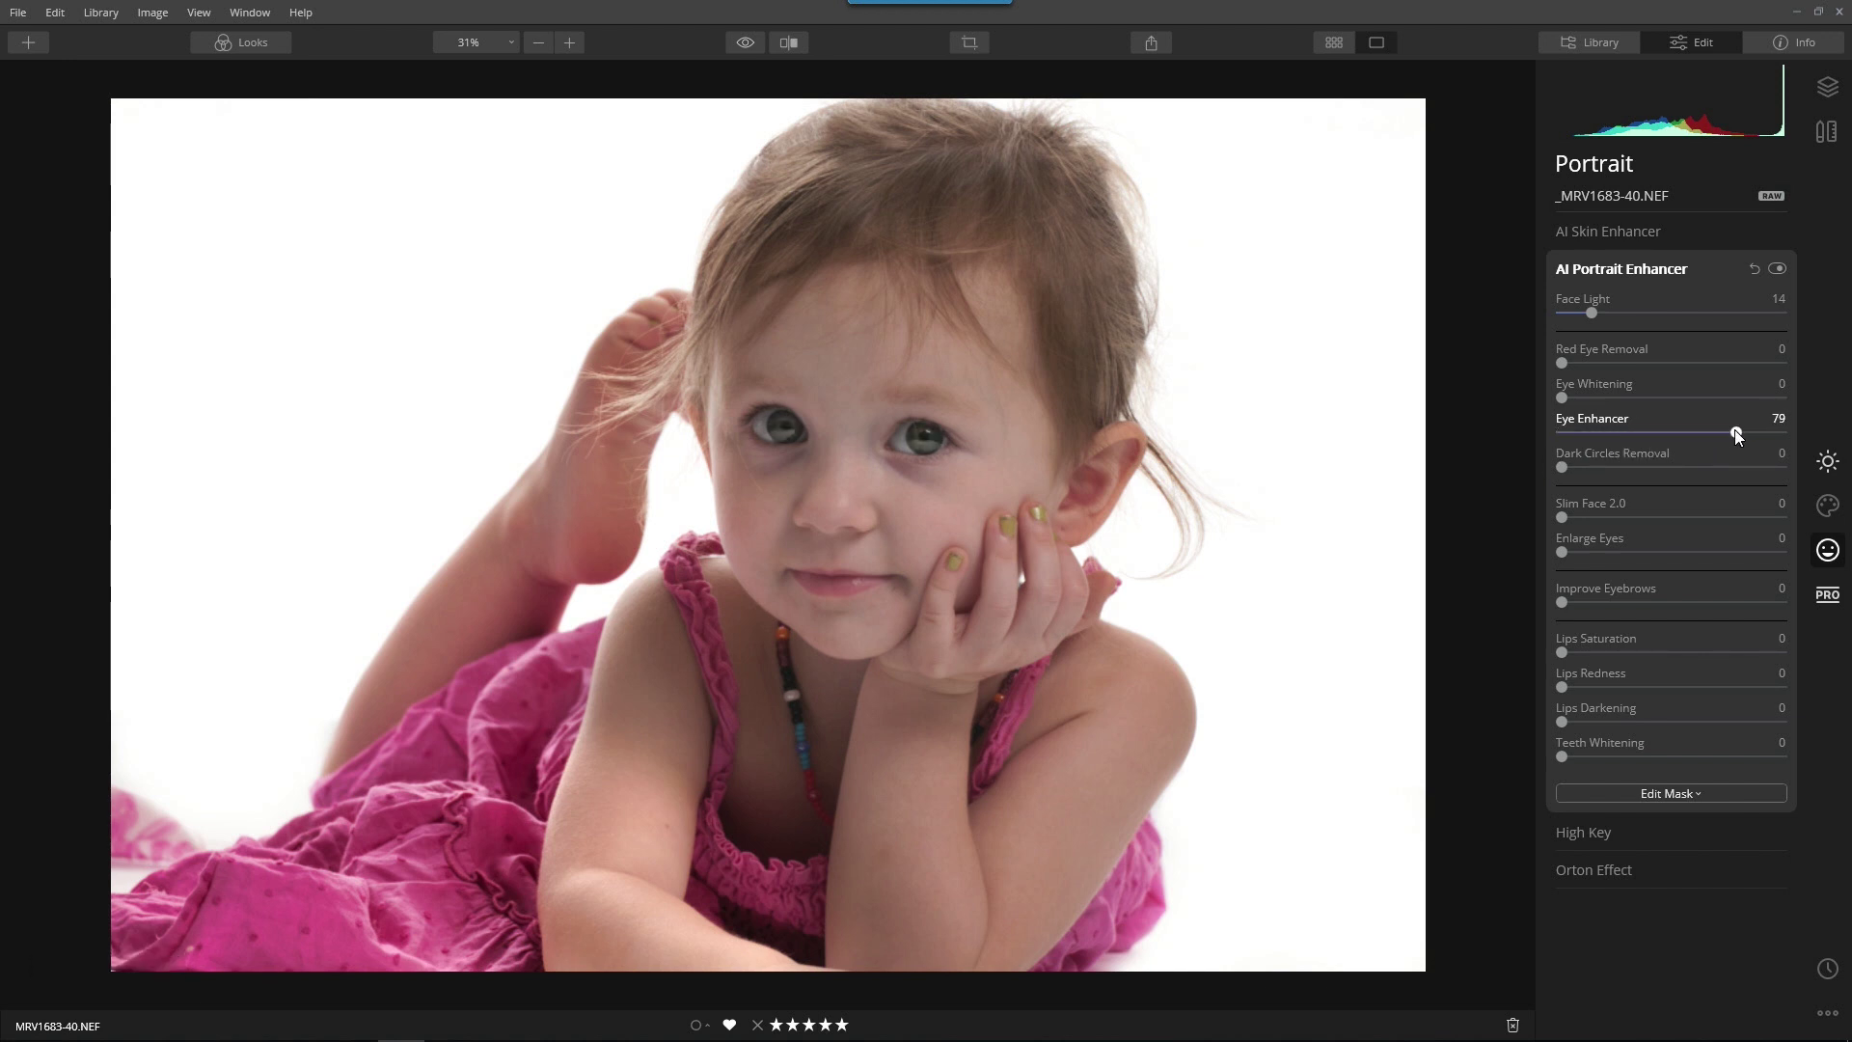
pyautogui.moveTo(1562, 470); pyautogui.dragTo(1746, 490)
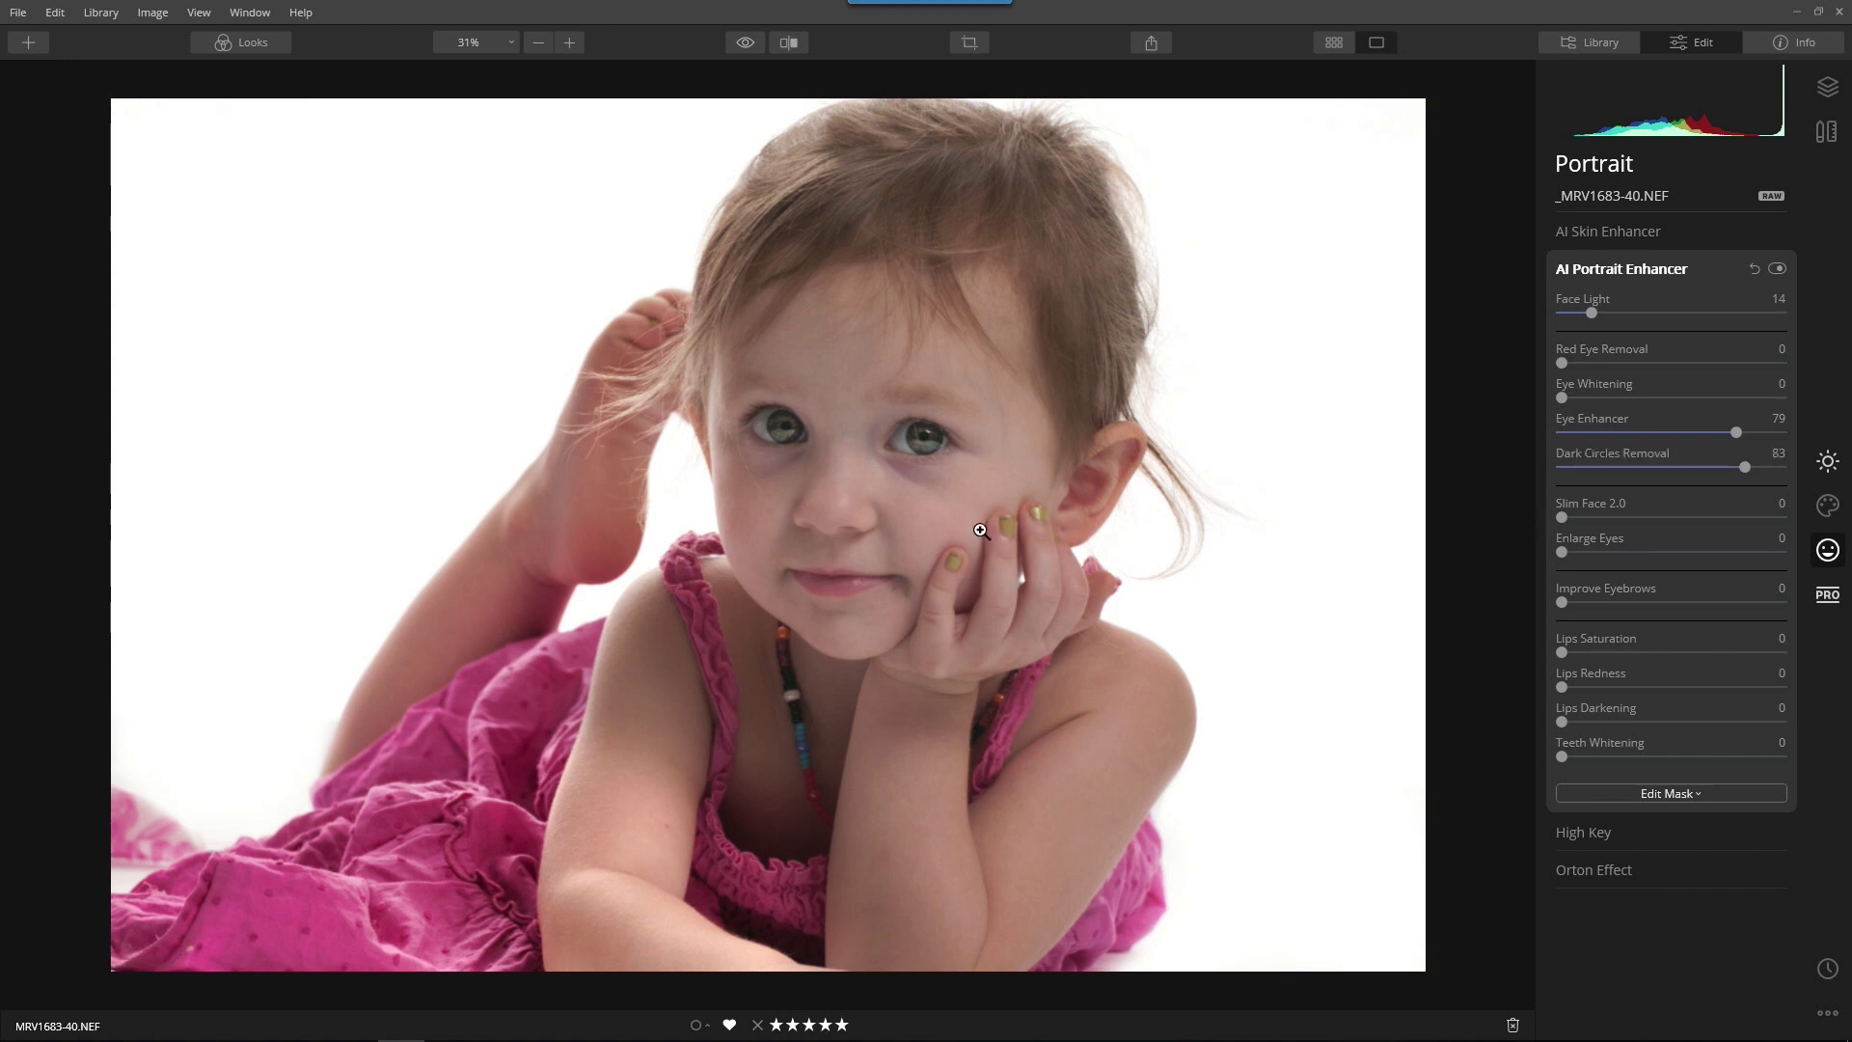
# Set Improve Eyebrows to 83, Lips Saturation to 51 and Lips Redness to 29 in the AI Portrait Enhancer filter.
pyautogui.scroll(3, 846, 378)
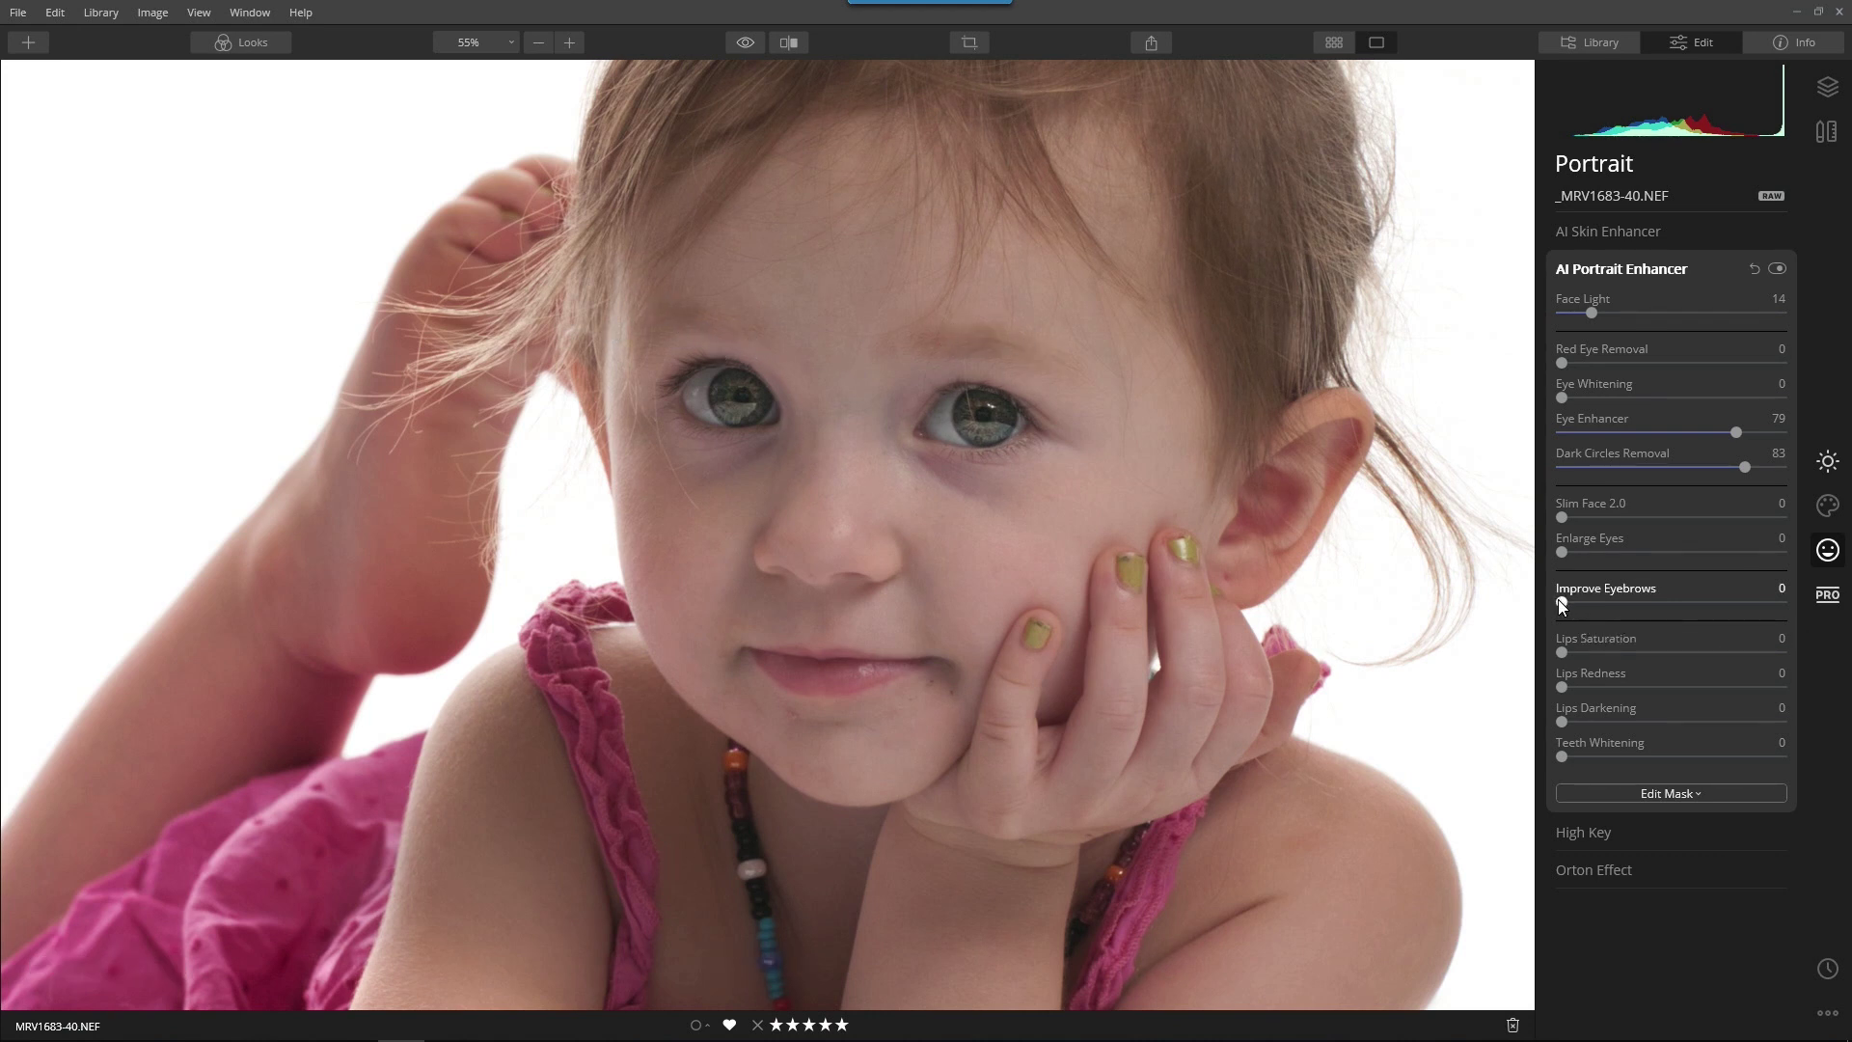
pyautogui.moveTo(1562, 602); pyautogui.dragTo(1765, 602)
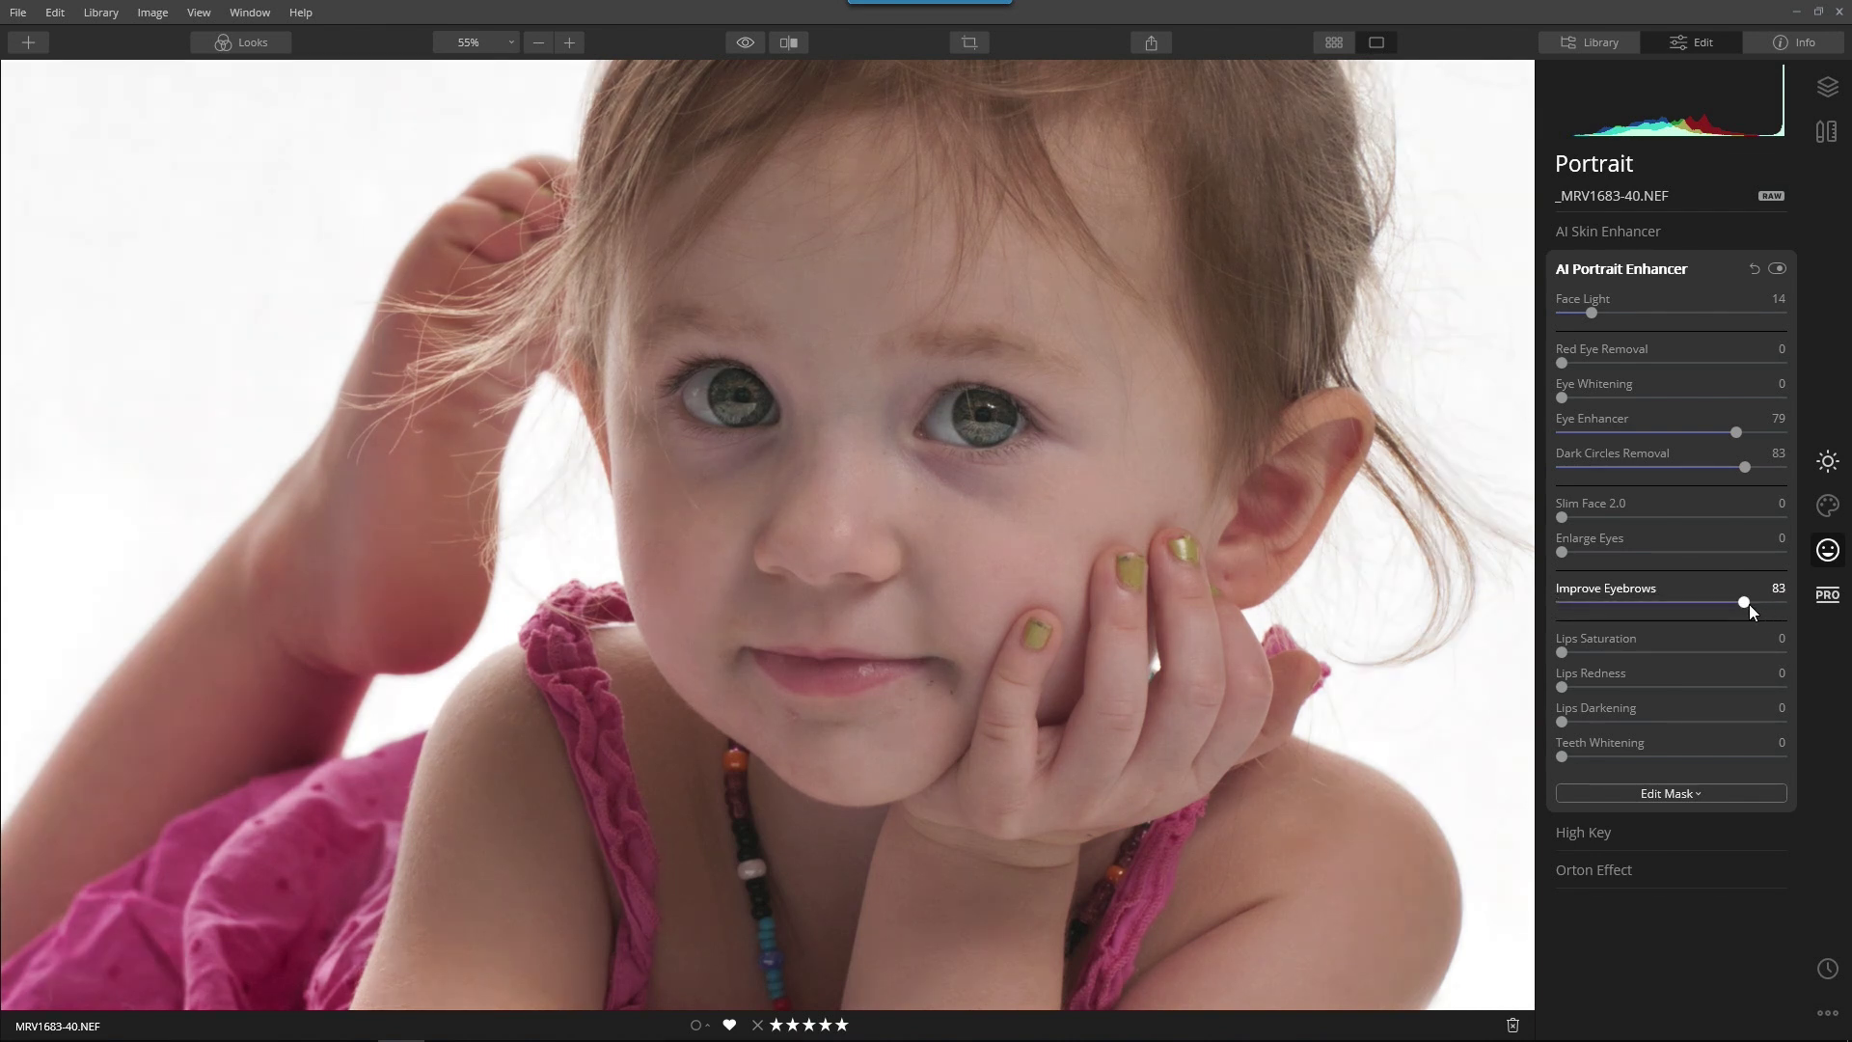
pyautogui.moveTo(1561, 653); pyautogui.dragTo(1678, 653)
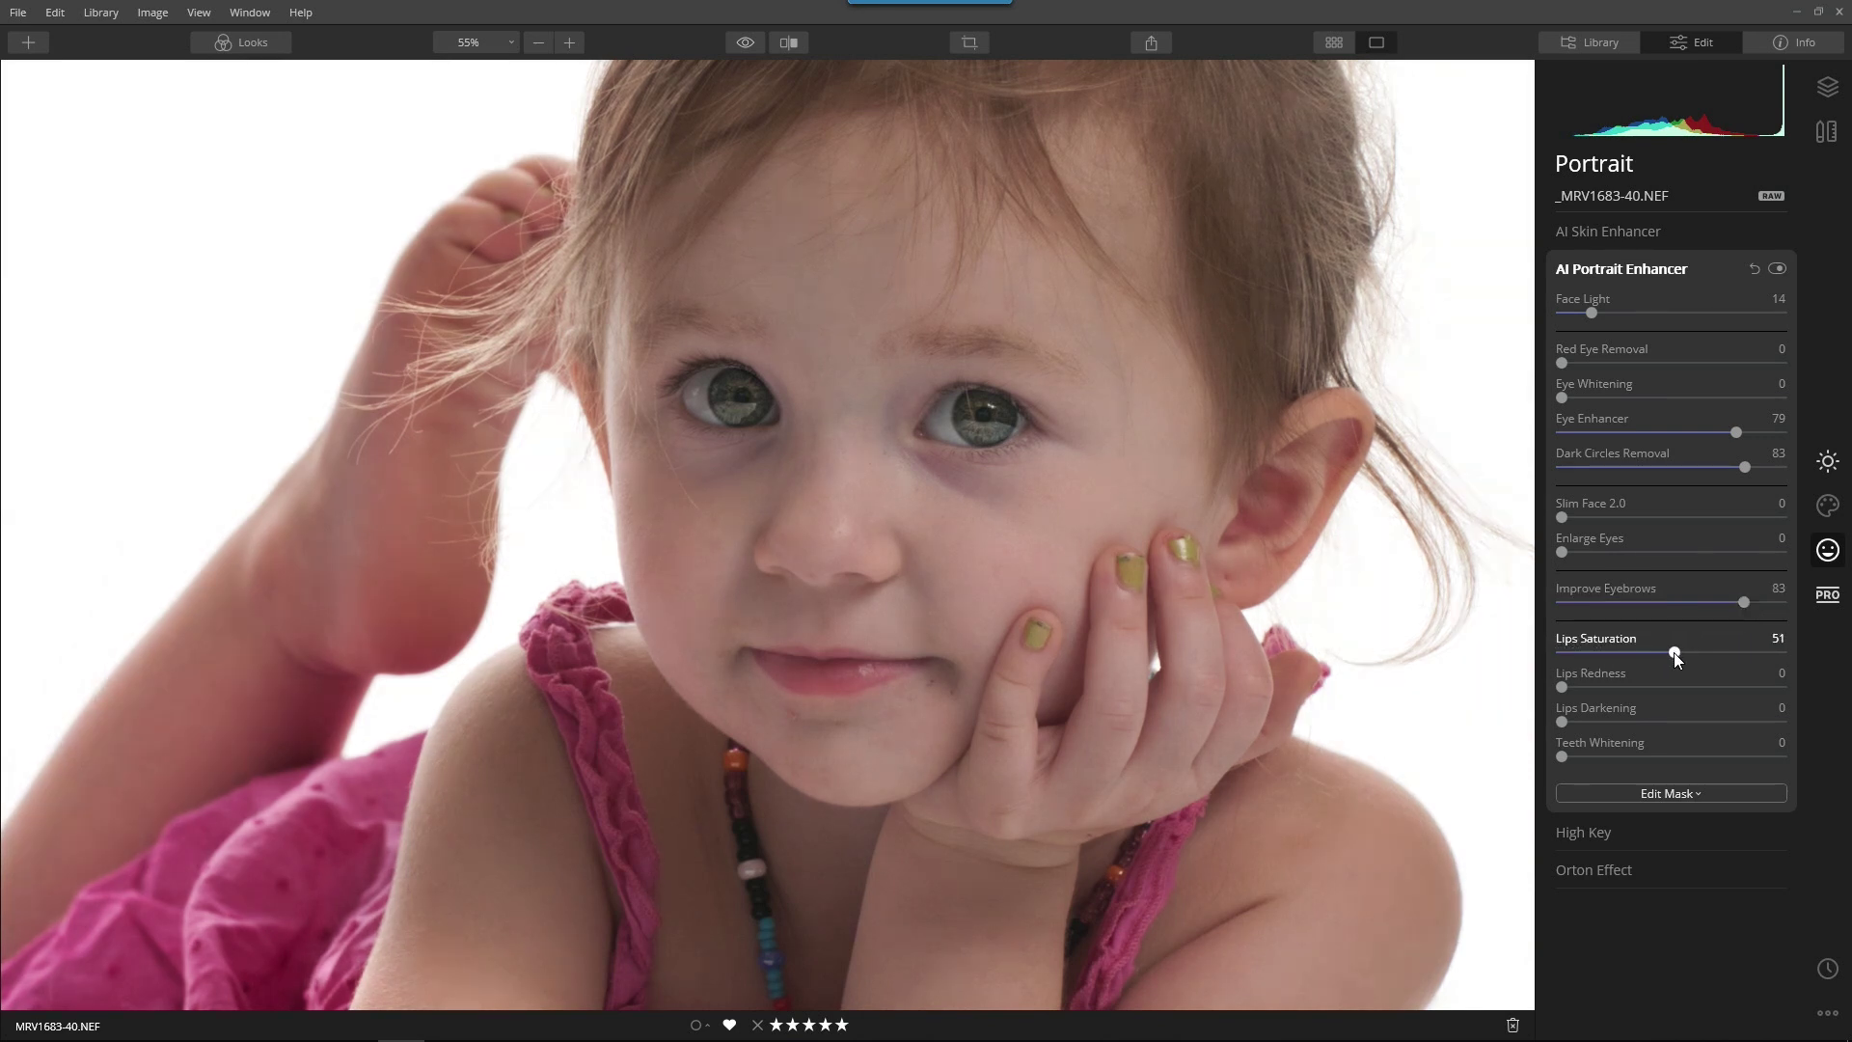
pyautogui.moveTo(1562, 686); pyautogui.dragTo(1644, 687)
pyautogui.click(1640, 268)
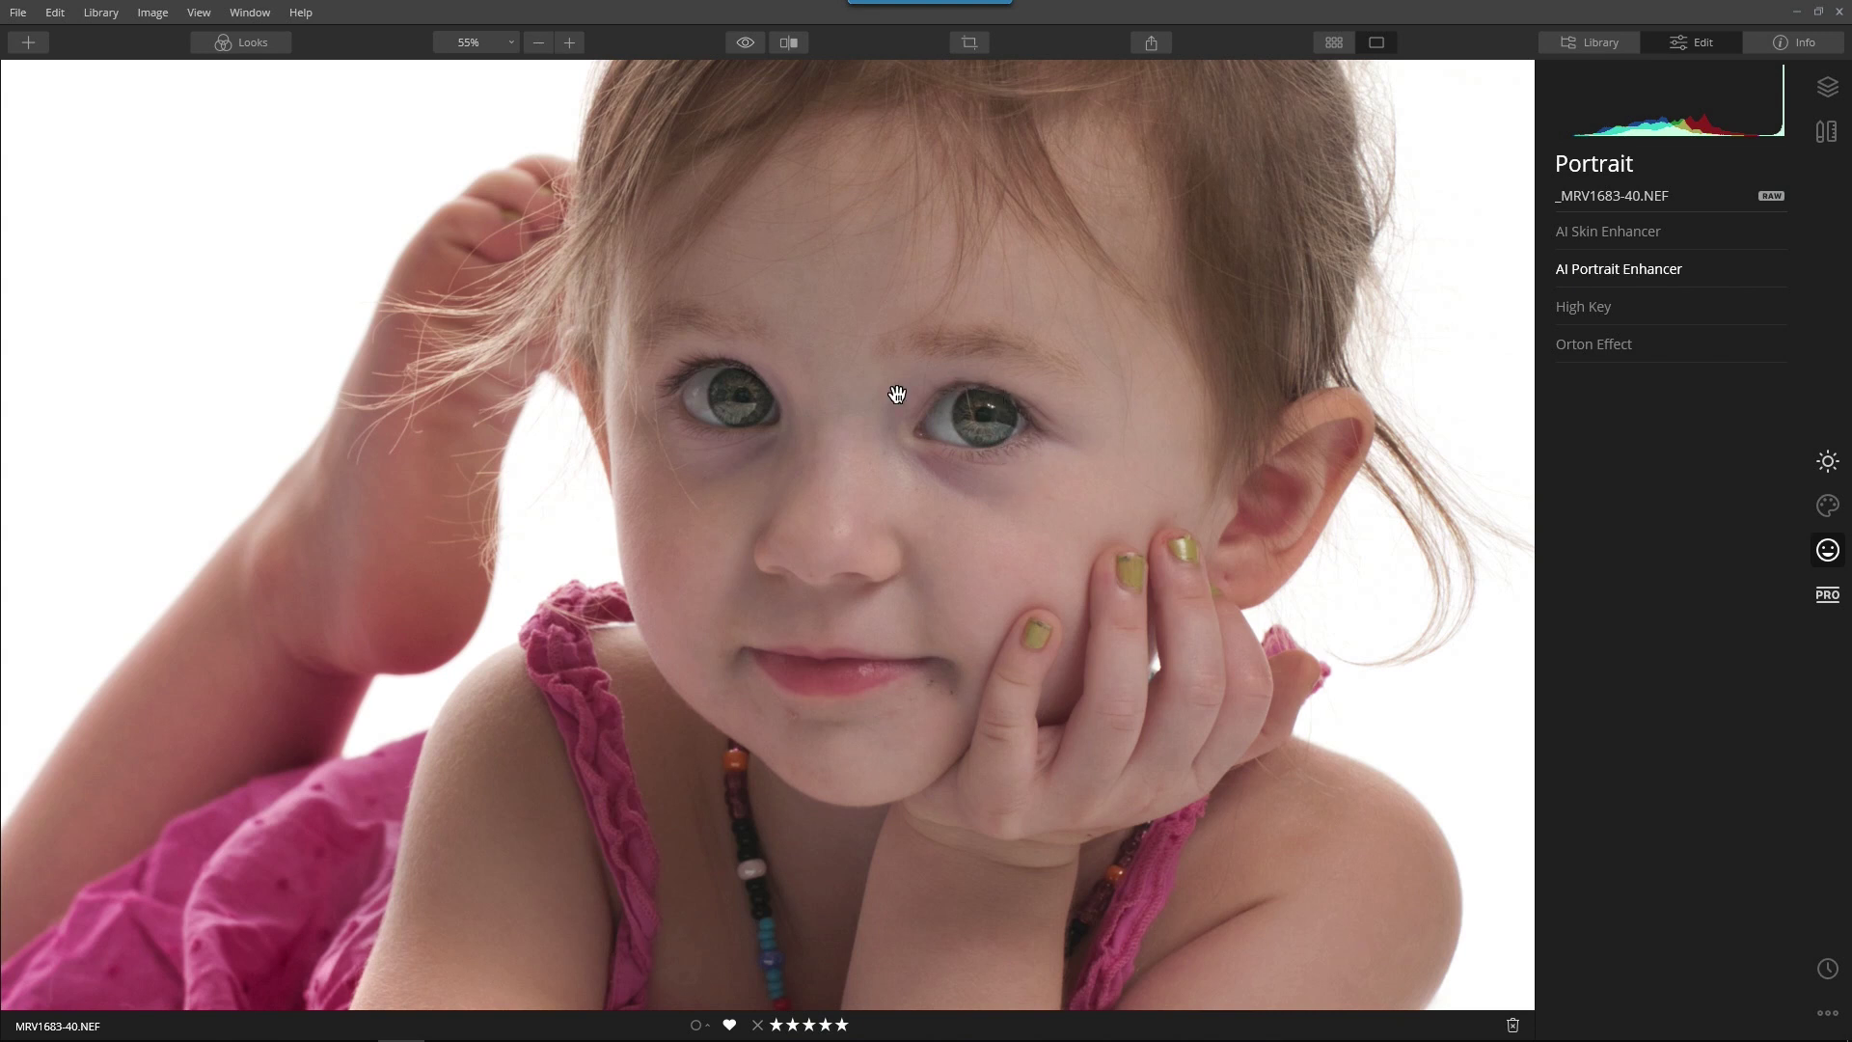
# Brighten the iris of the child's eye nearer the hand using the Dodge & Burn Lighten brush at size 16 and 21% strength.
pyautogui.click(1822, 598)
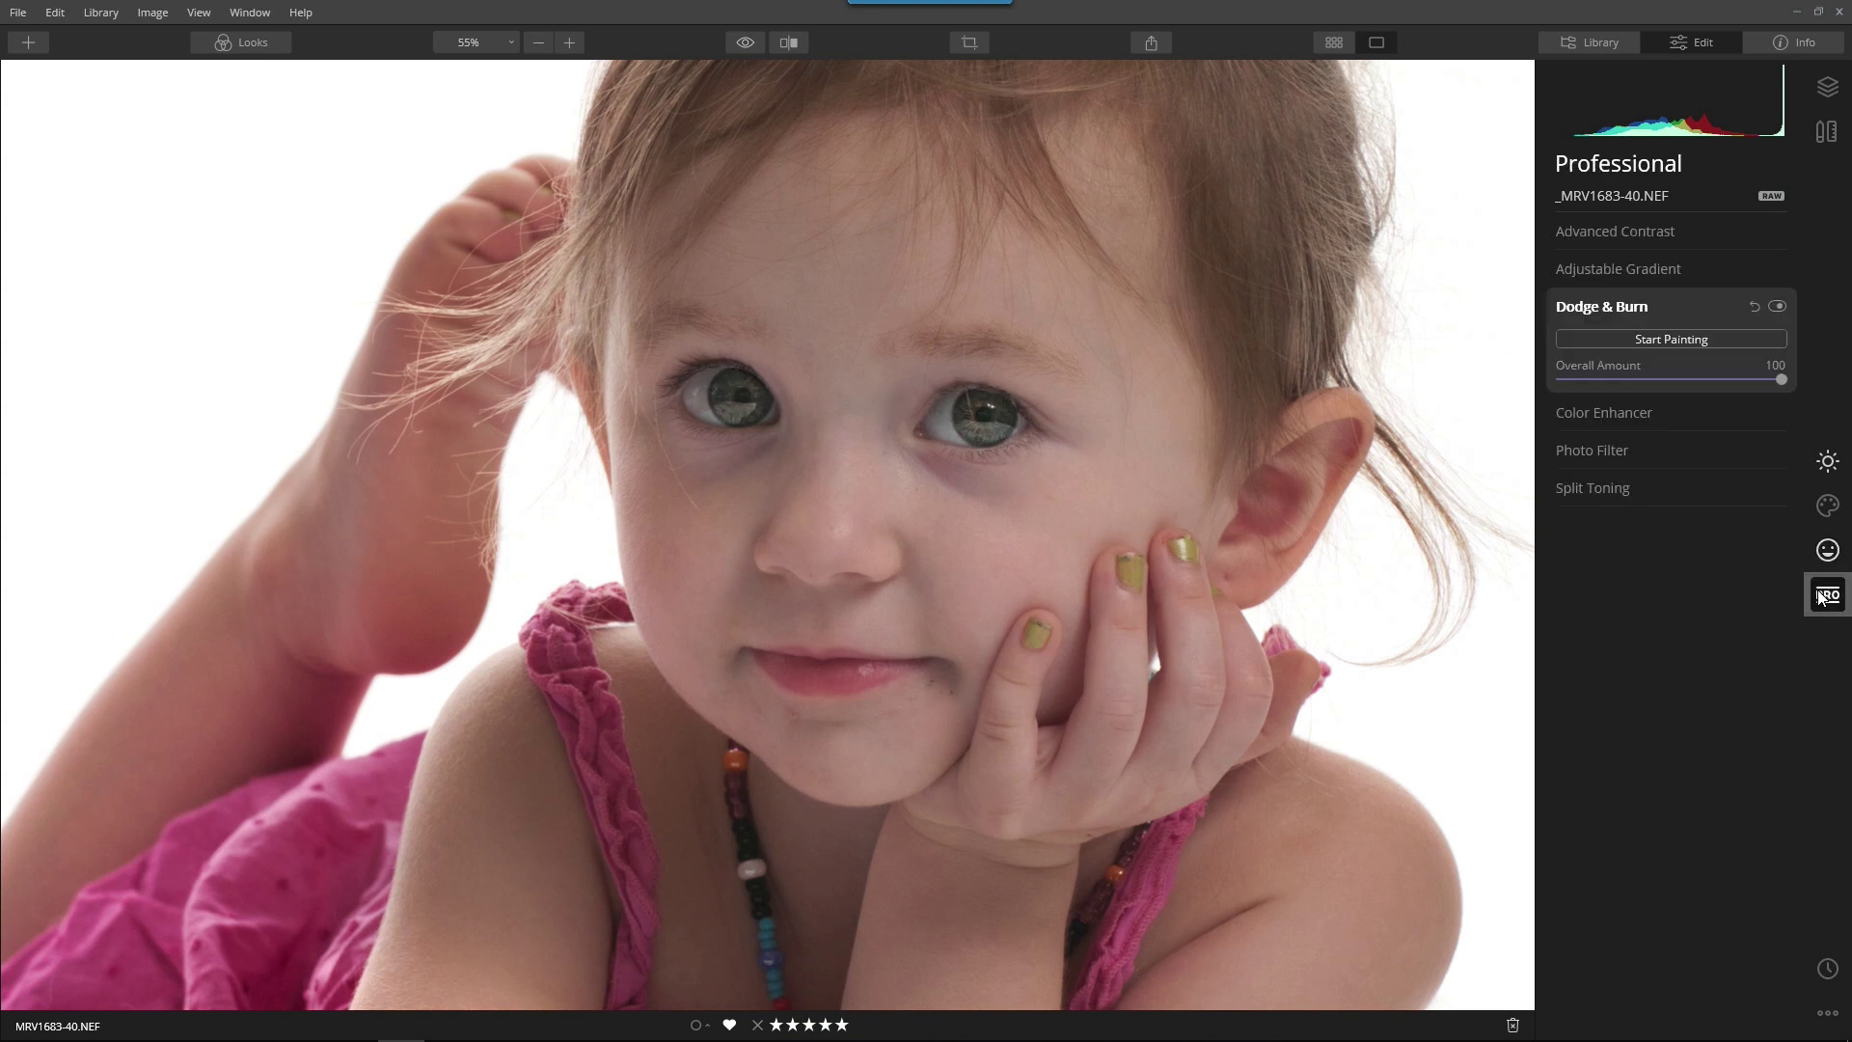
pyautogui.click(1652, 331)
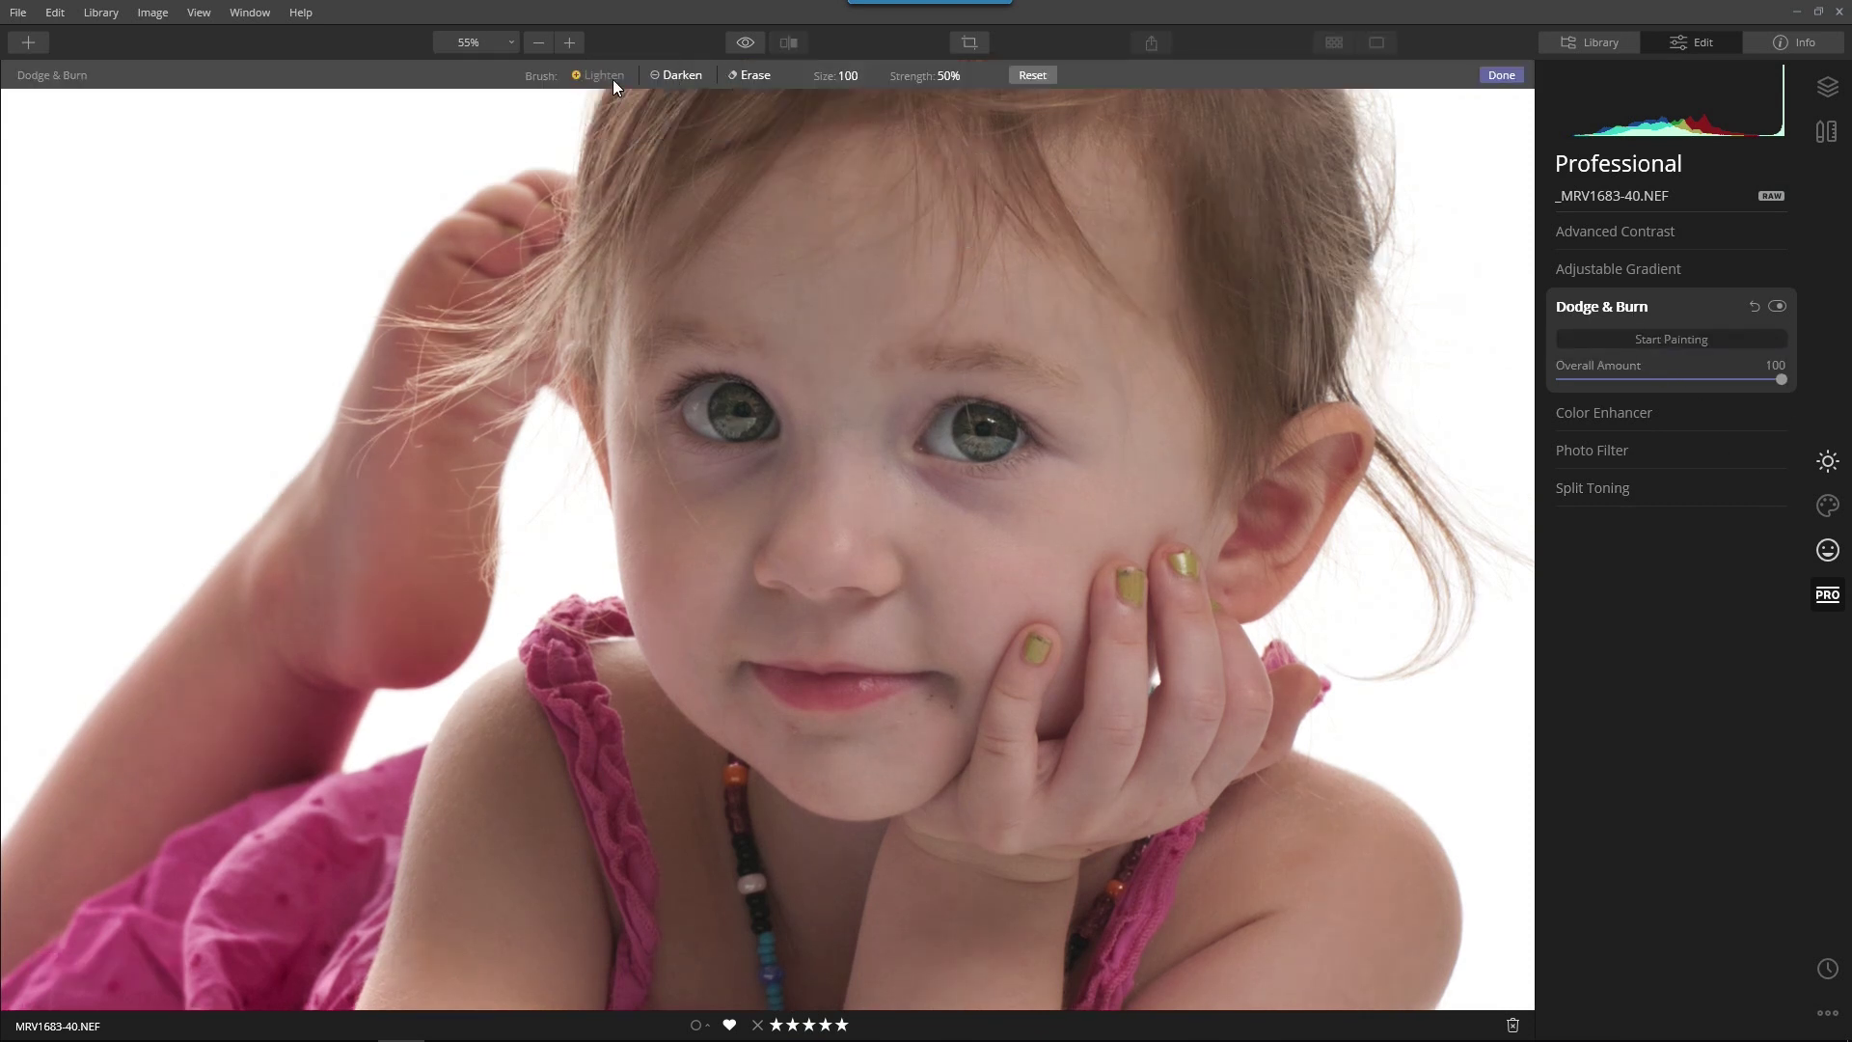
pyautogui.click(948, 75)
pyautogui.moveTo(957, 106)
pyautogui.mouseDown()
pyautogui.moveTo(909, 112)
pyautogui.moveTo(928, 112)
pyautogui.mouseUp()
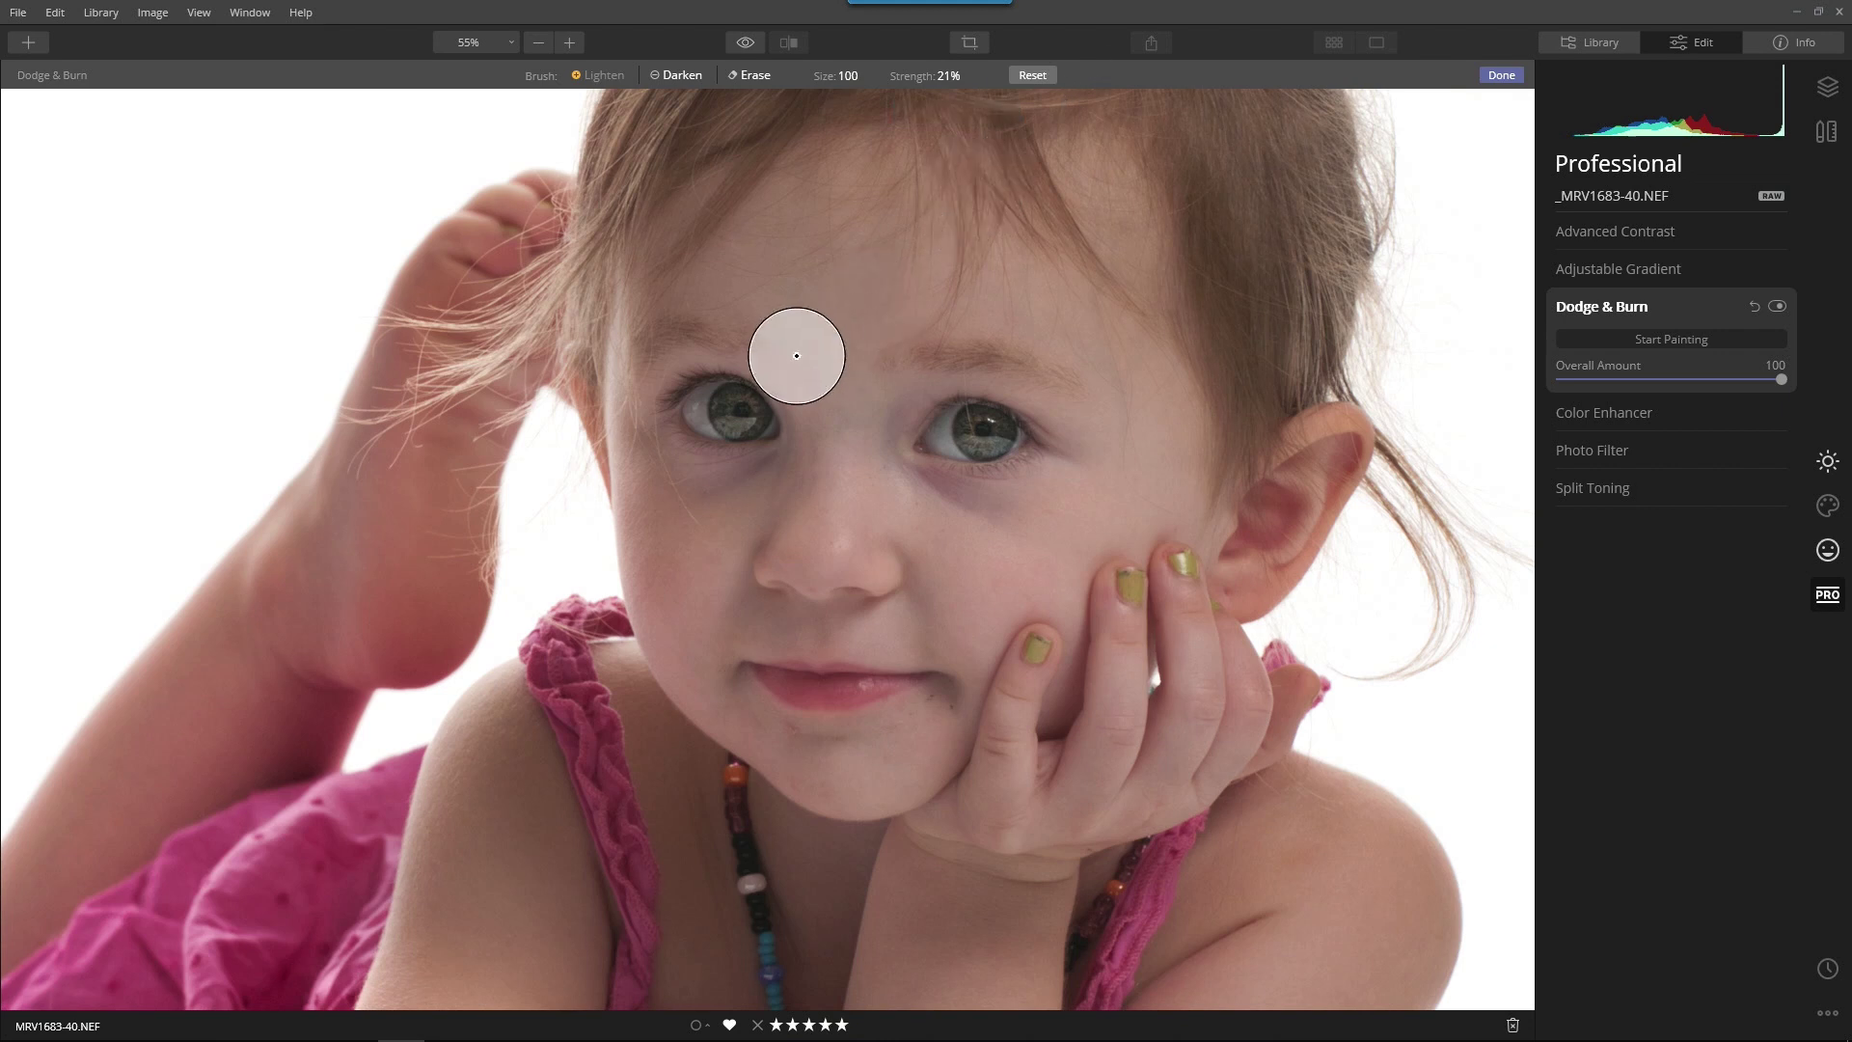
pyautogui.press('[')
pyautogui.press('[')
pyautogui.press('[')
pyautogui.press('[')
pyautogui.press('[')
pyautogui.press('[')
pyautogui.press('[')
pyautogui.press('[')
pyautogui.press('[')
pyautogui.press('[')
pyautogui.press('[')
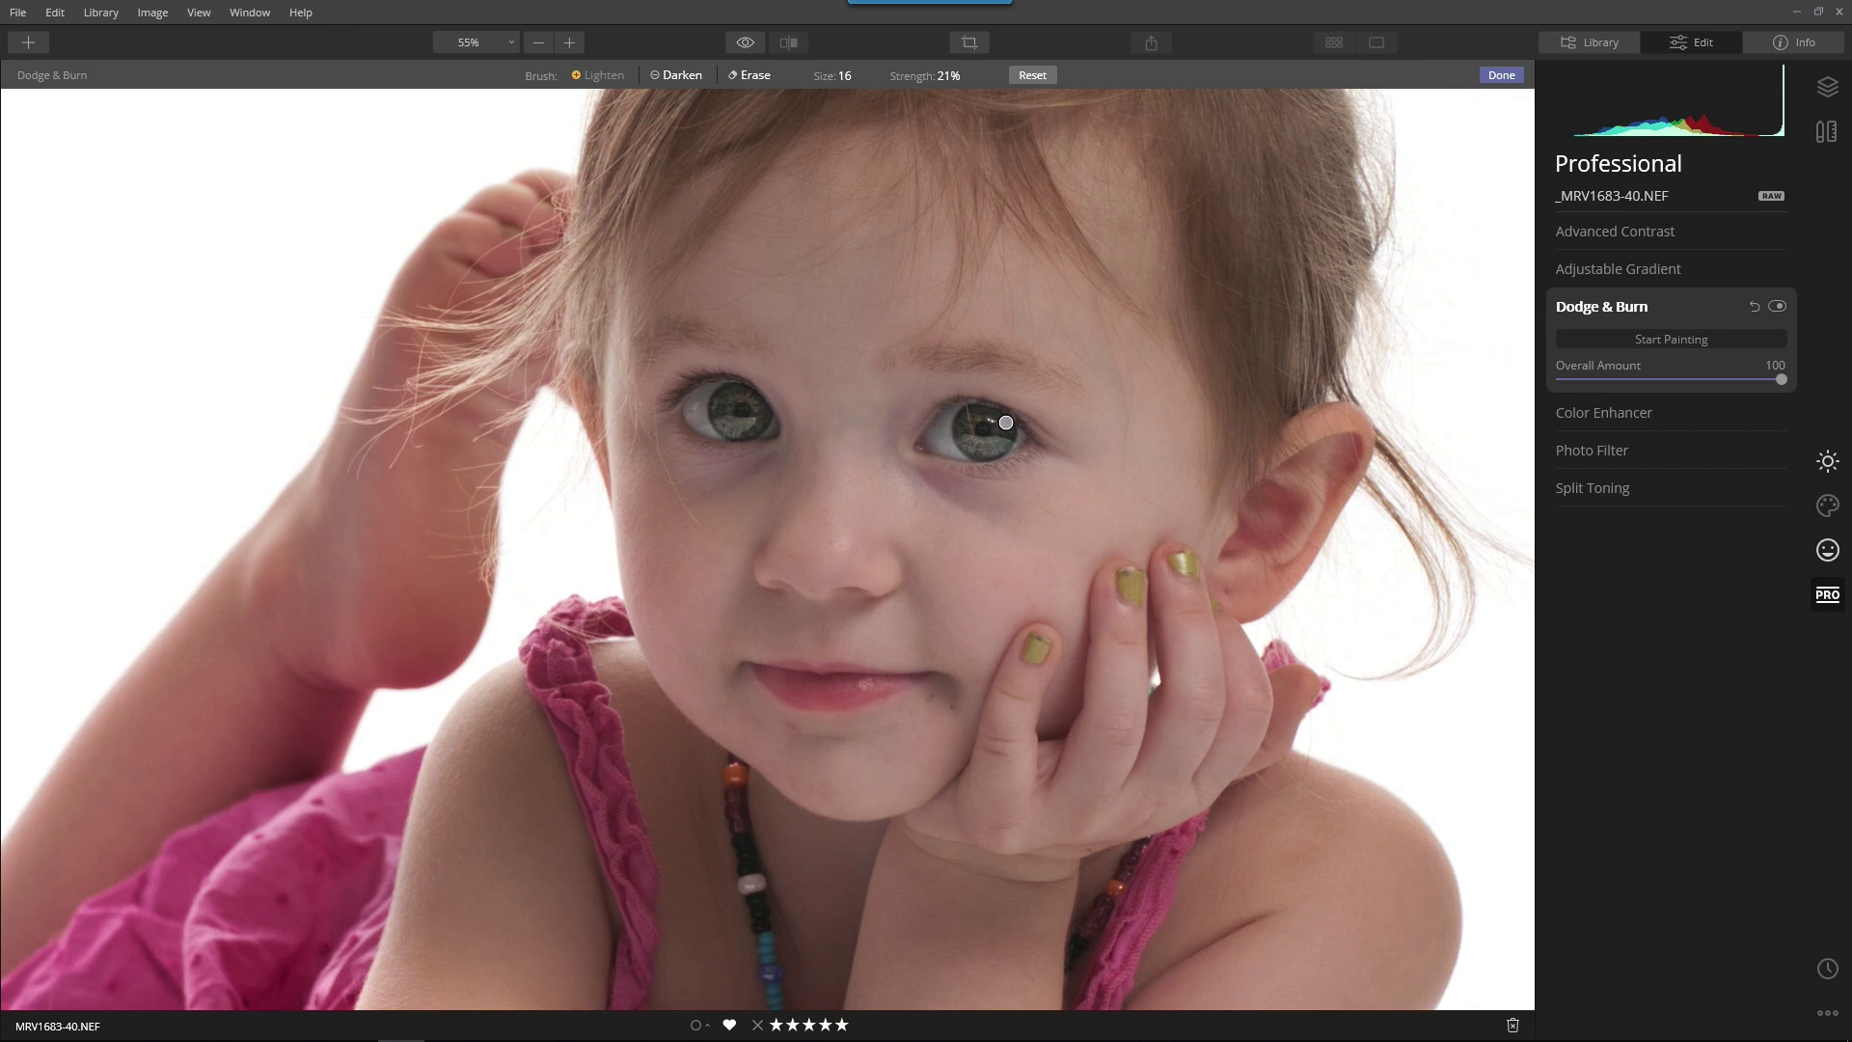
pyautogui.click(999, 421)
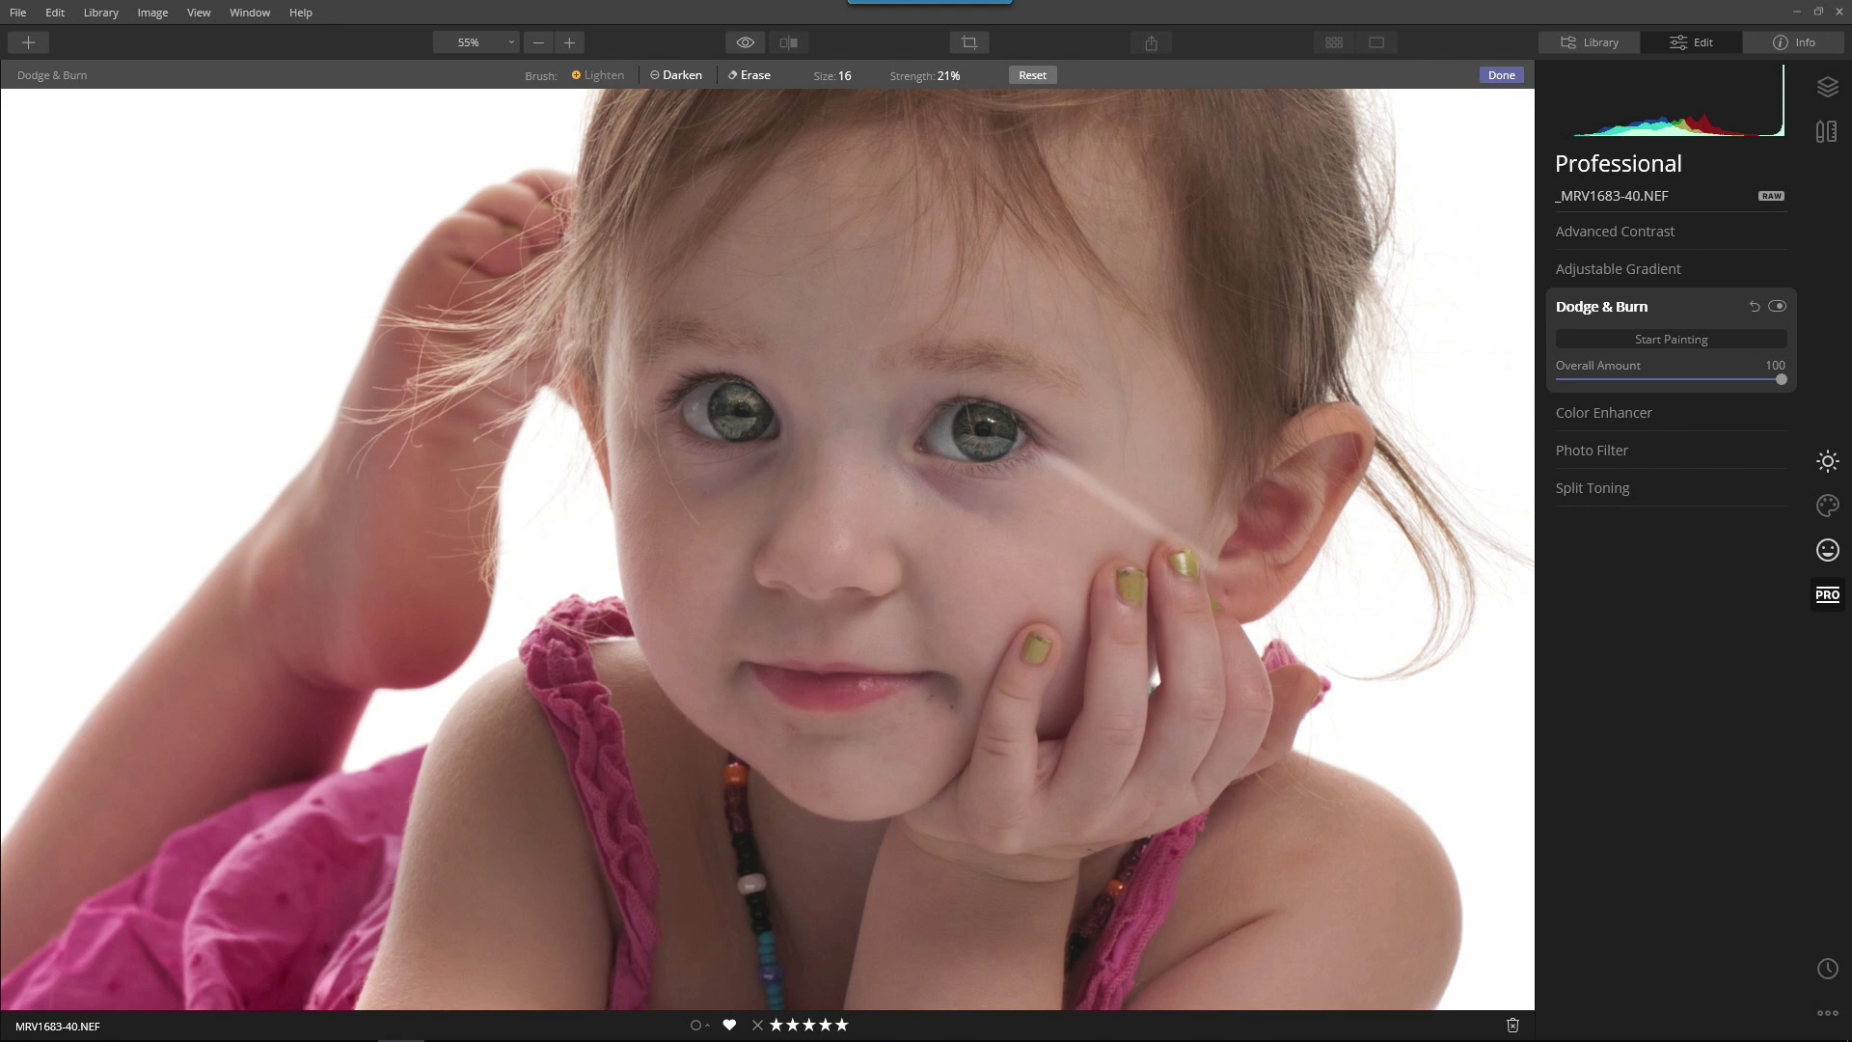
# Erase the light streak painted across the cheek, lighten the other eye's iris, and finish the Dodge & Burn painting.
pyautogui.click(755, 76)
pyautogui.moveTo(1220, 567)
pyautogui.mouseDown()
pyautogui.moveTo(1202, 580)
pyautogui.moveTo(1198, 554)
pyautogui.moveTo(1126, 531)
pyautogui.moveTo(1108, 496)
pyautogui.moveTo(1033, 463)
pyautogui.moveTo(1062, 444)
pyautogui.mouseUp()
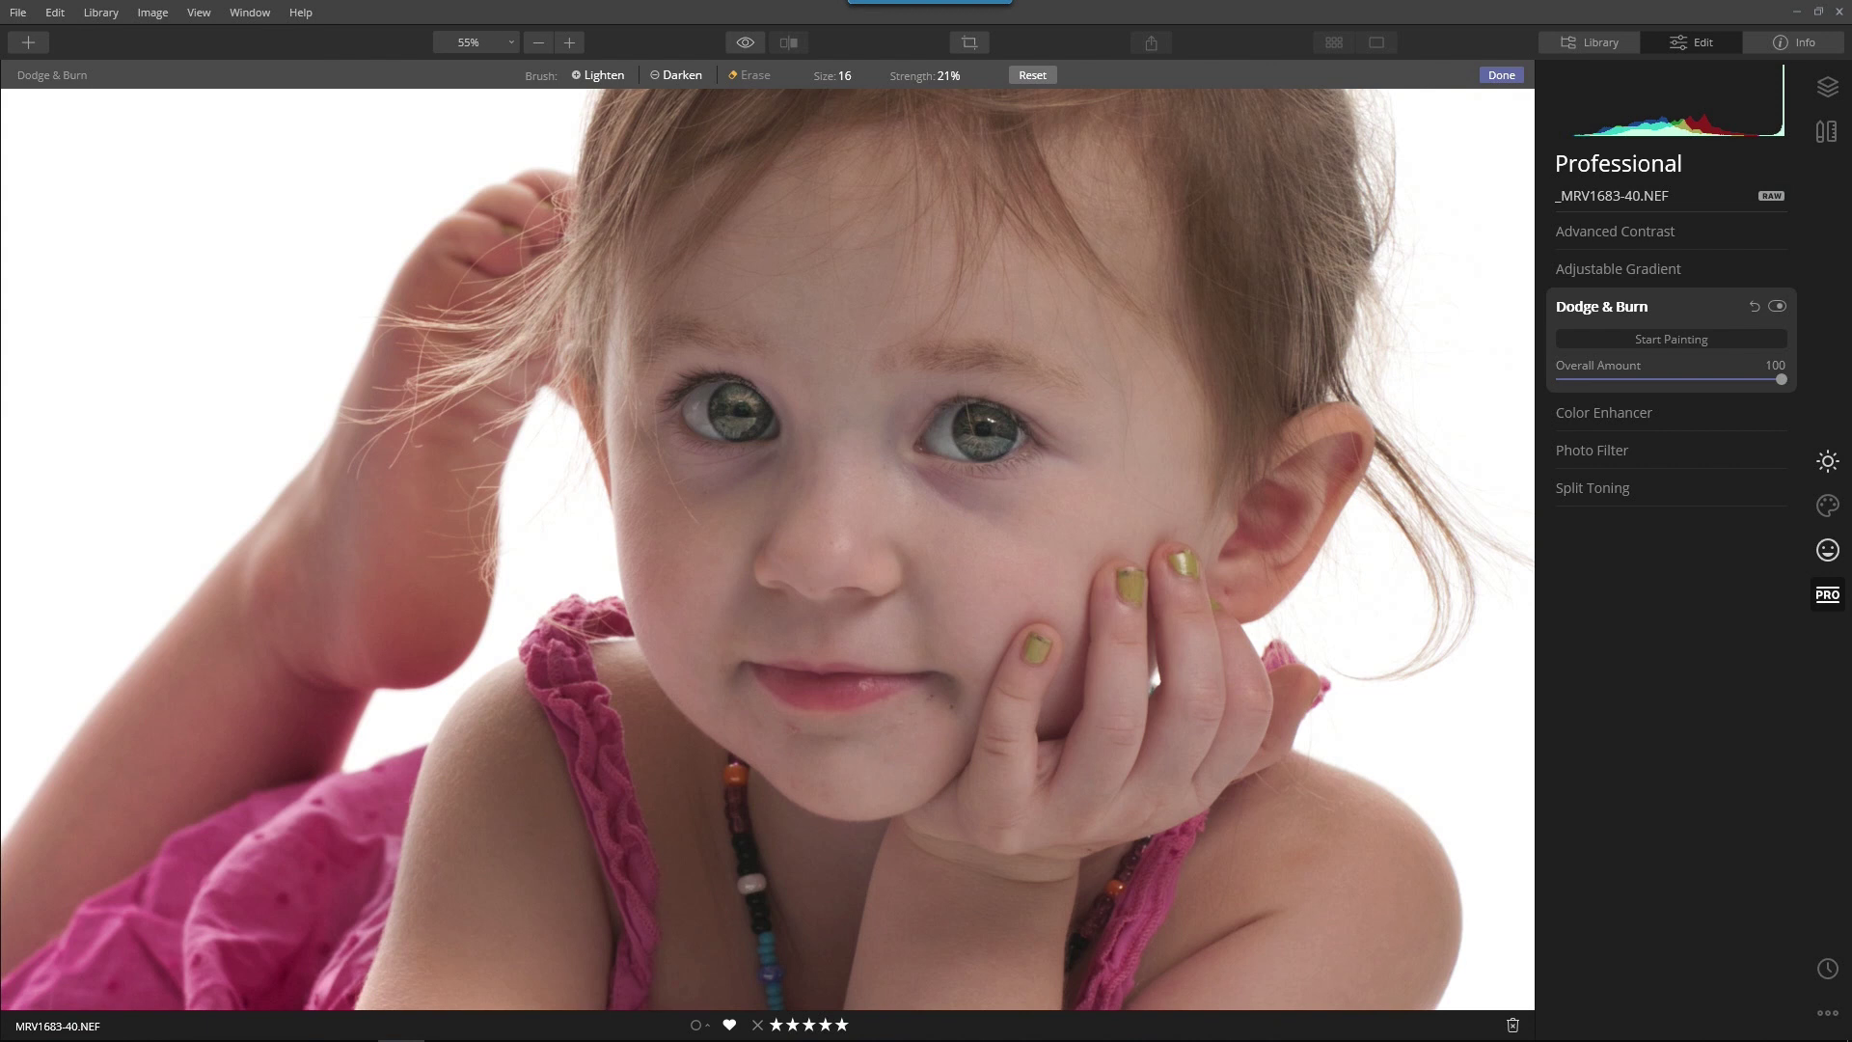
pyautogui.click(605, 76)
pyautogui.moveTo(738, 433); pyautogui.dragTo(736, 431)
pyautogui.click(1501, 75)
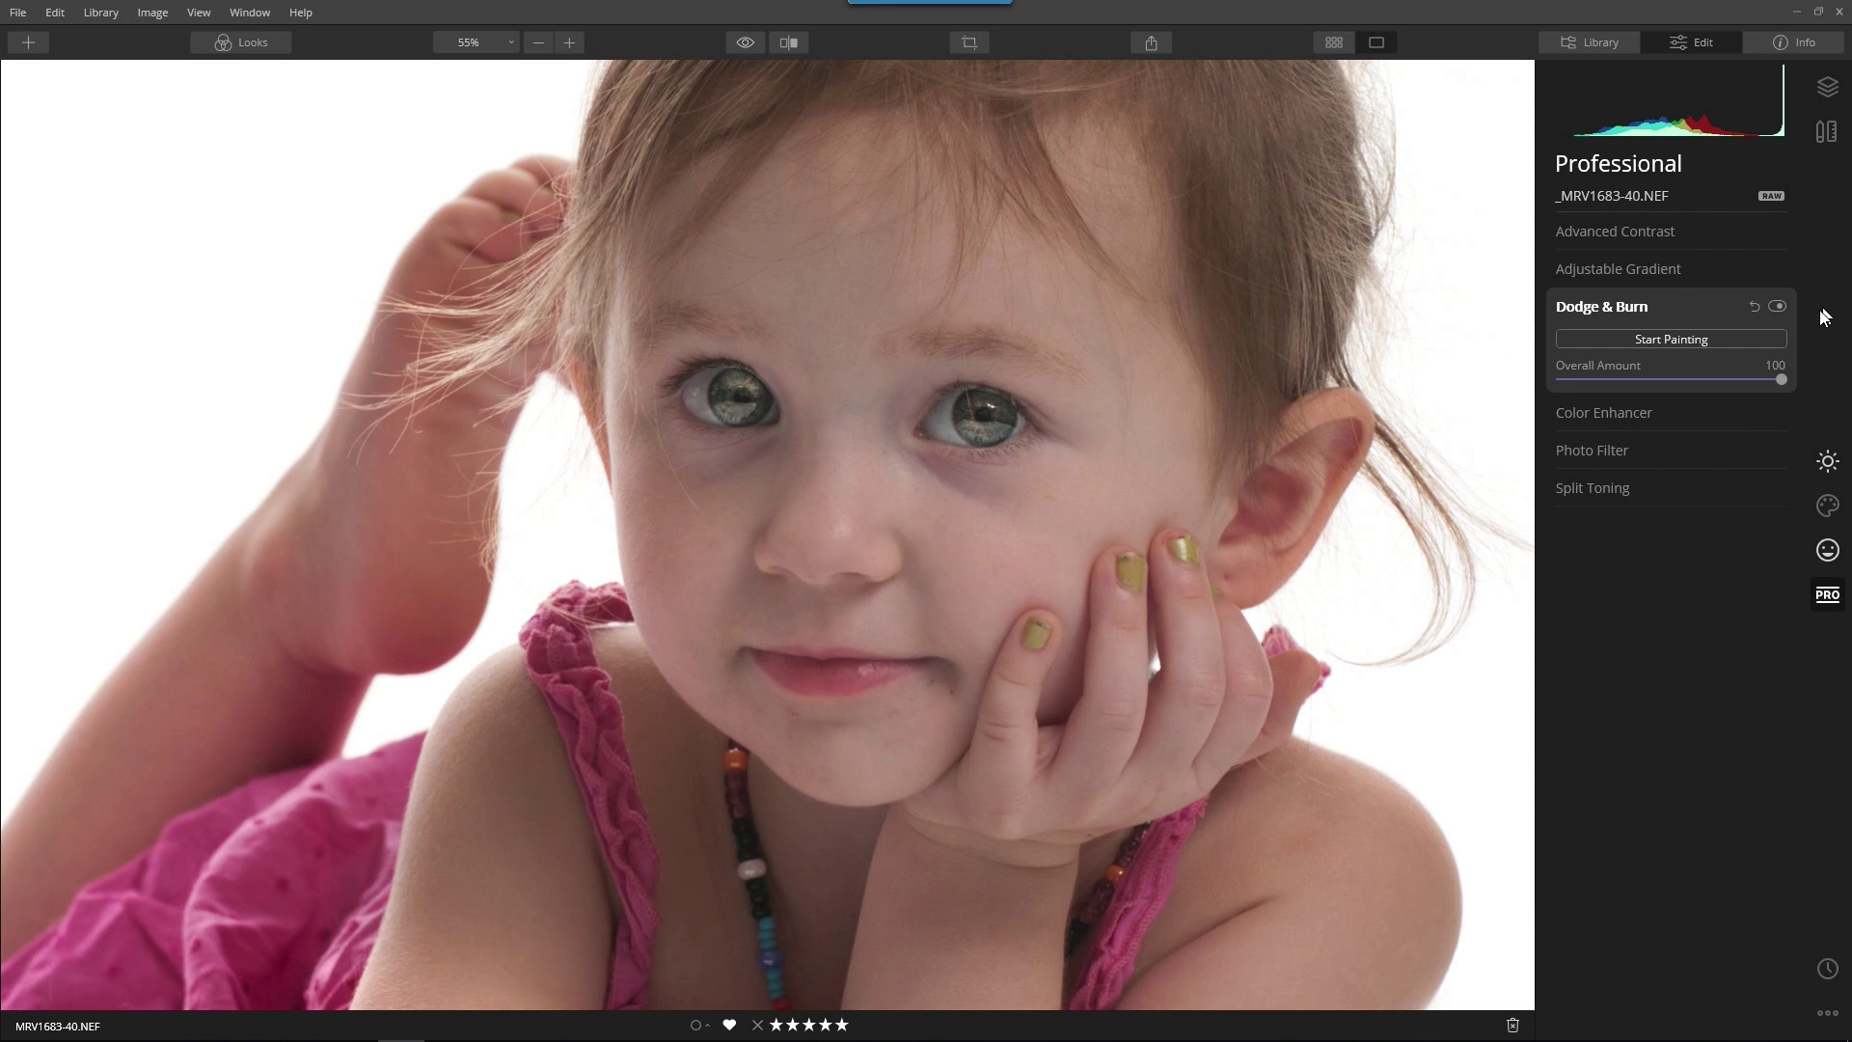
# Switch the Dodge & Burn filter off and on repeatedly to compare the eyes, leaving it enabled.
pyautogui.click(1780, 304)
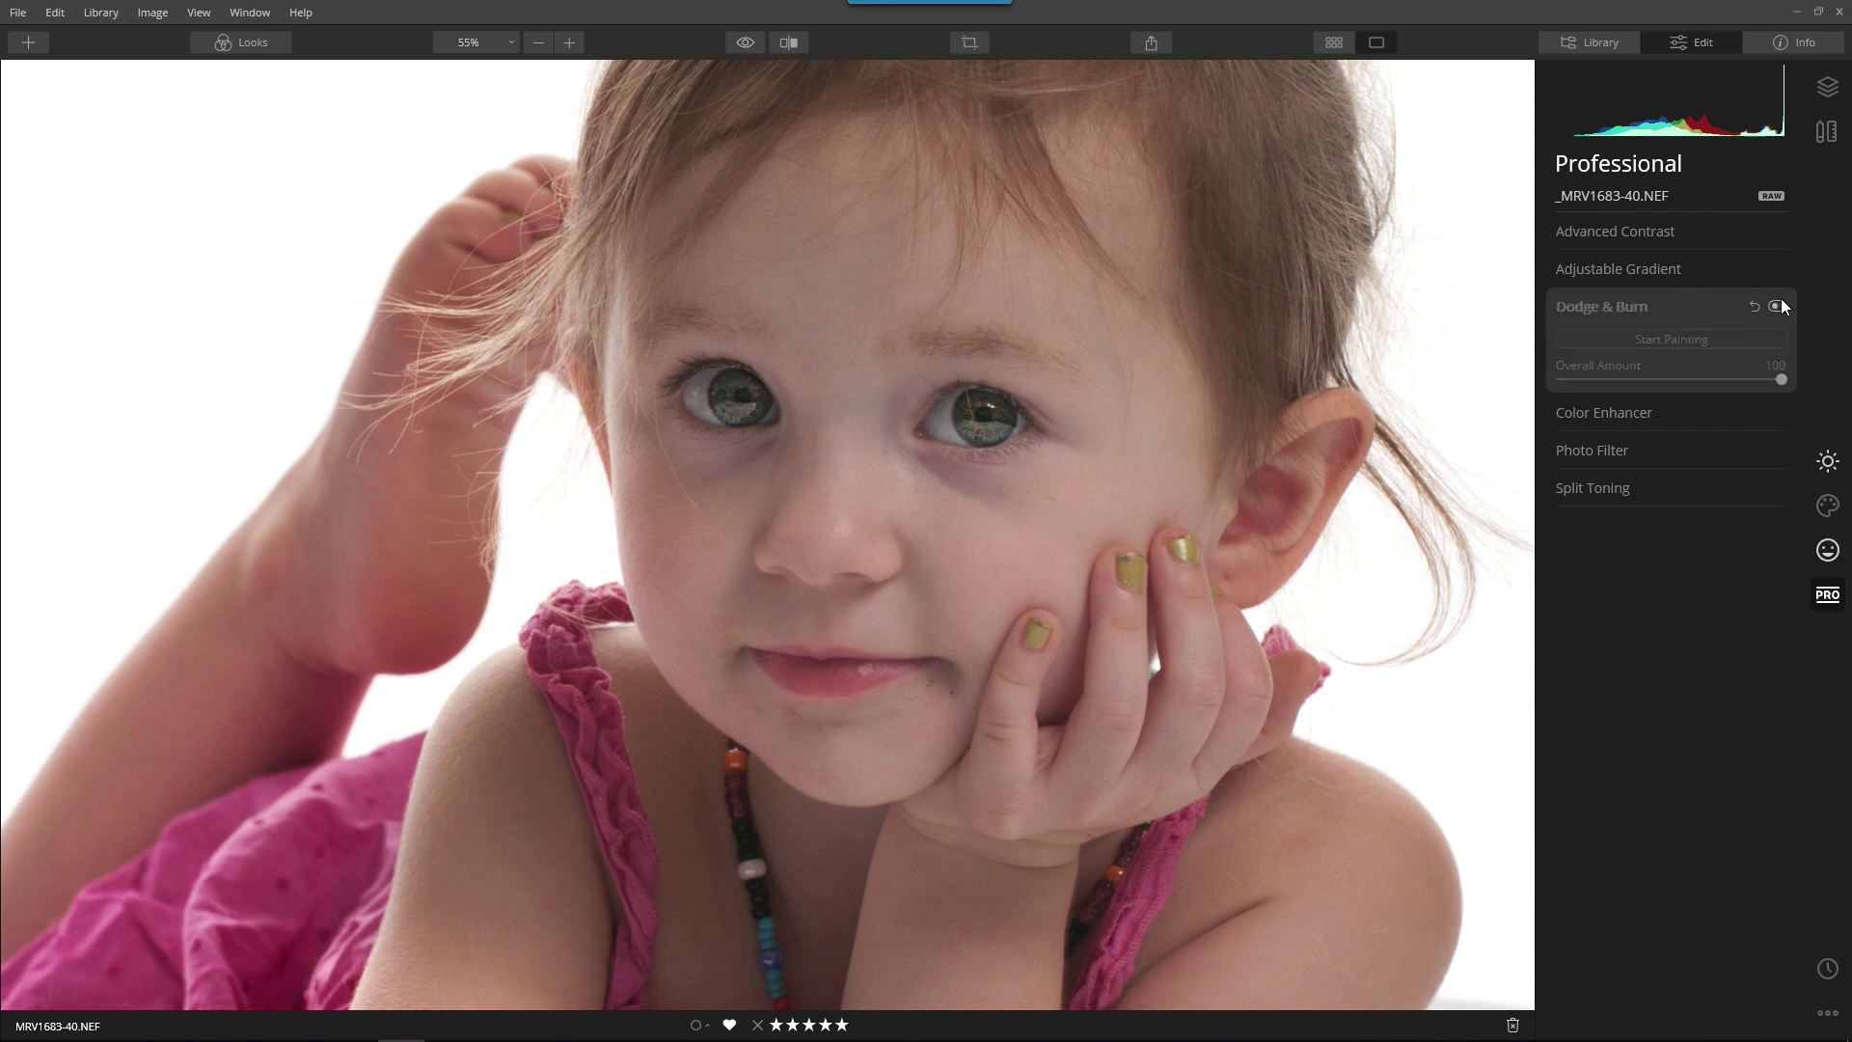
pyautogui.click(1780, 301)
pyautogui.click(1780, 300)
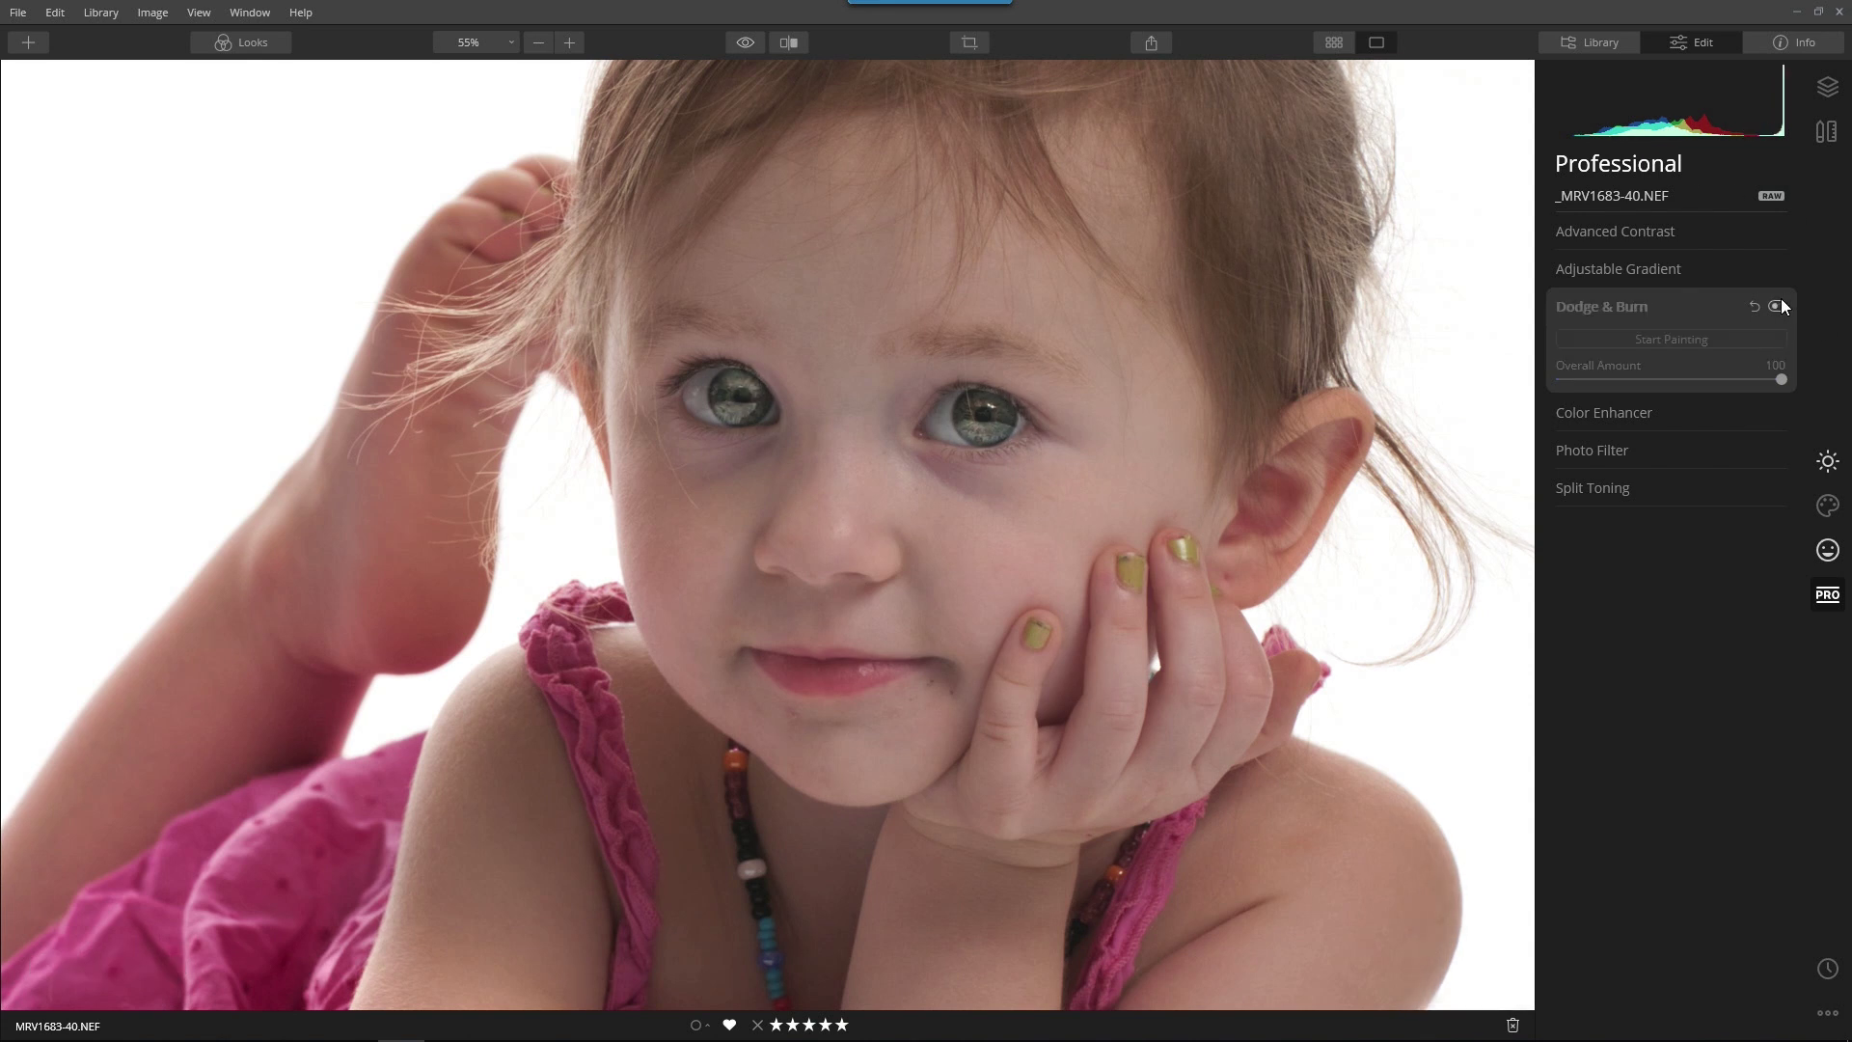
pyautogui.click(1777, 305)
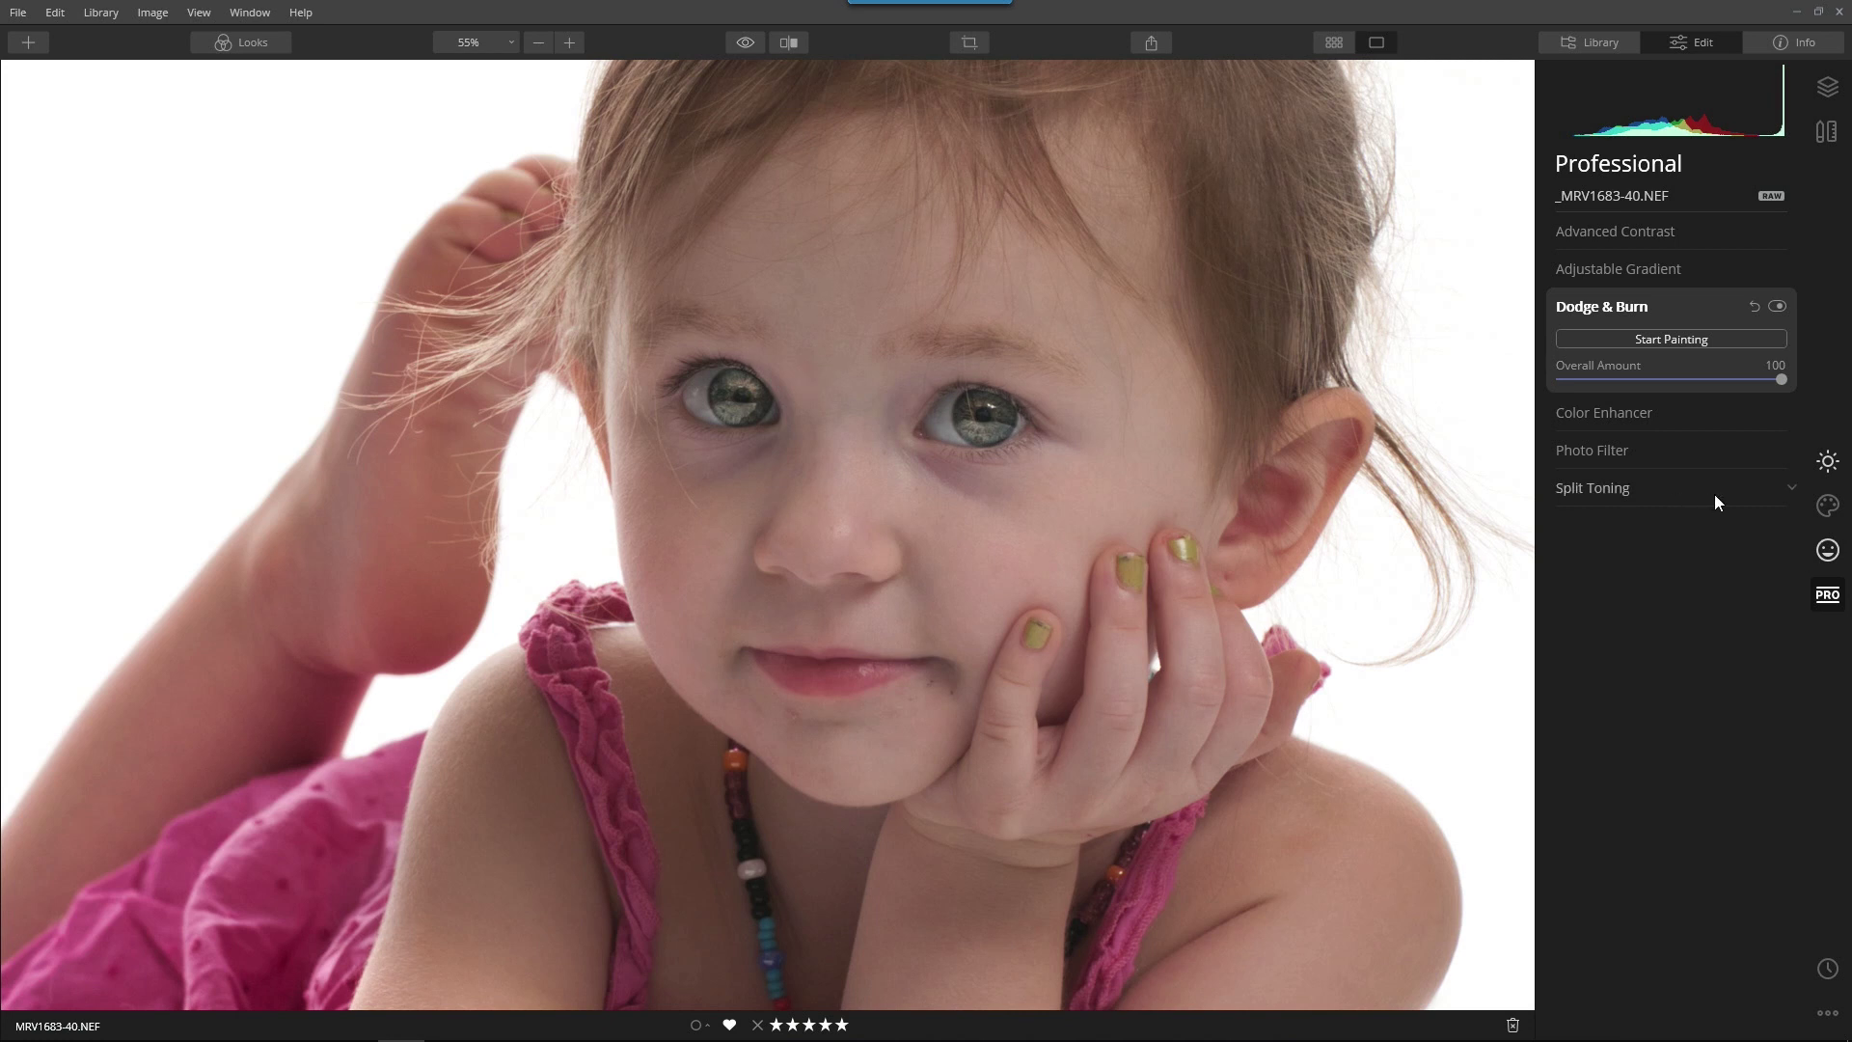
# Reduce Eye Enhancer to 48 in the AI Portrait Enhancer filter.
pyautogui.click(1827, 521)
pyautogui.click(1825, 551)
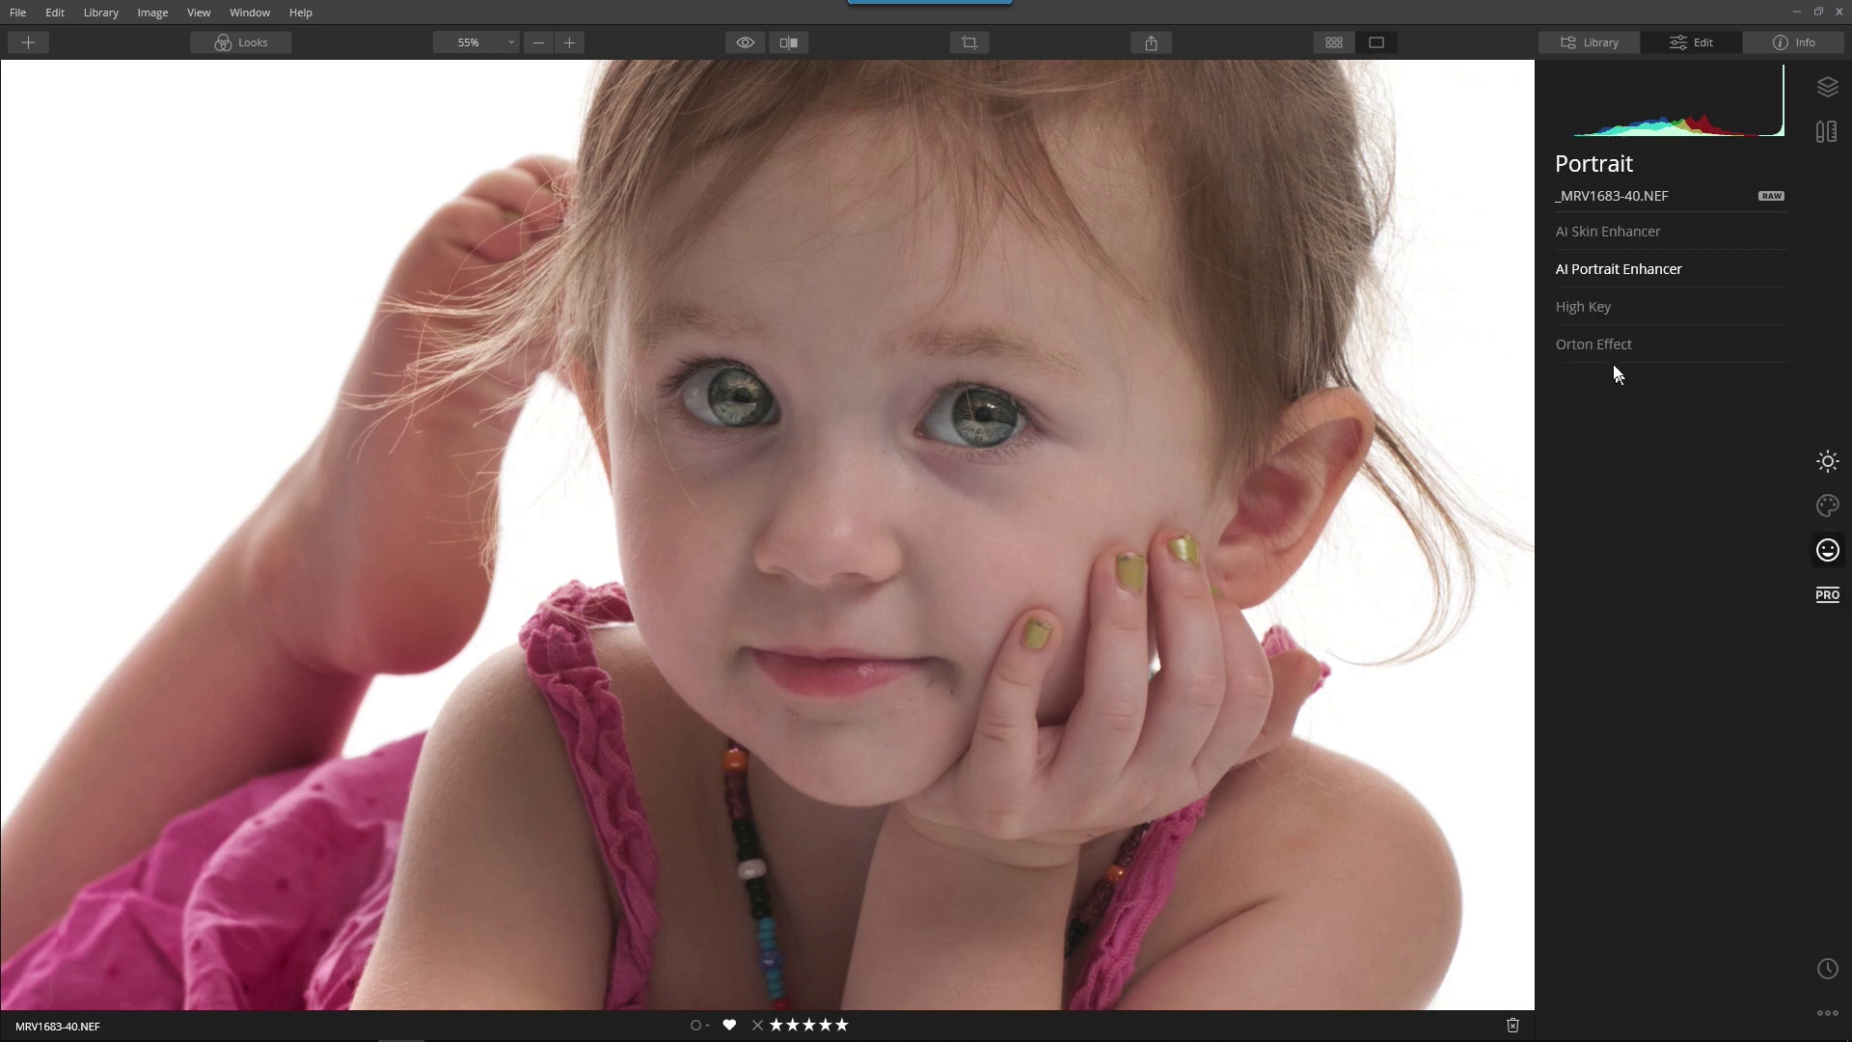
pyautogui.click(1617, 271)
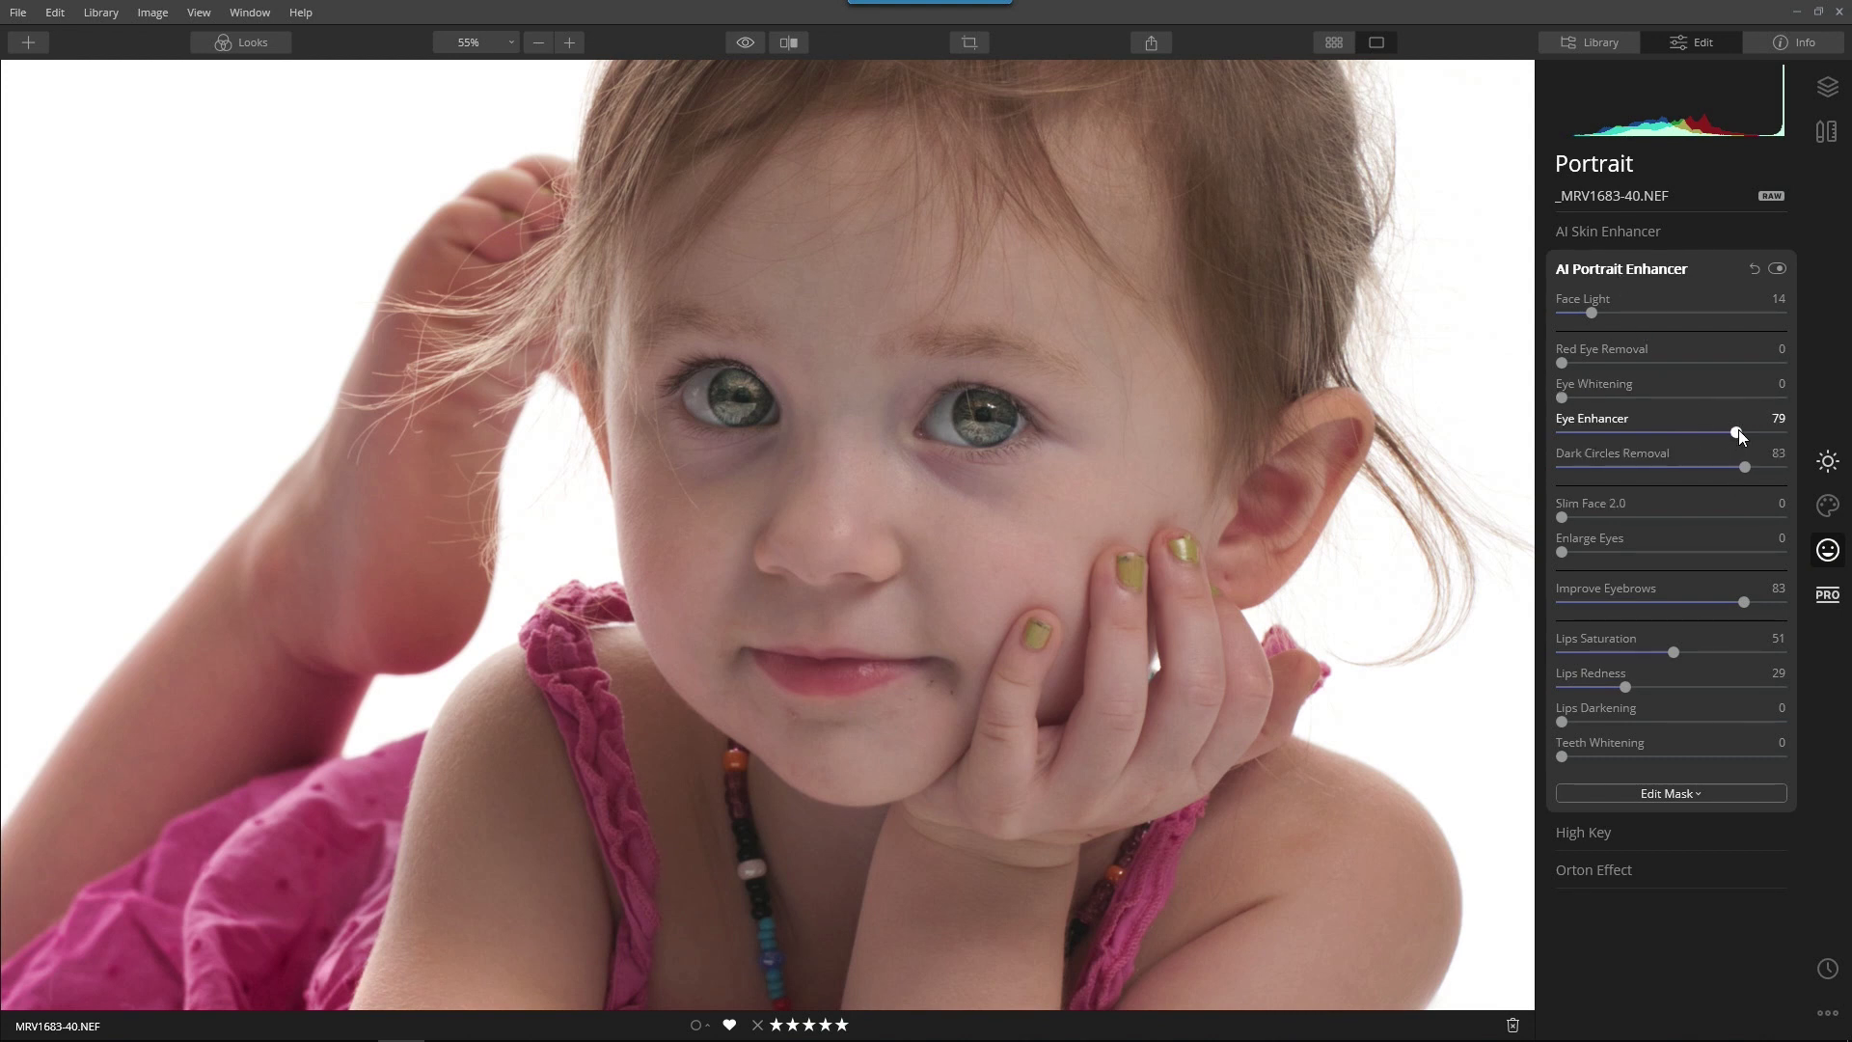
pyautogui.moveTo(1734, 431); pyautogui.dragTo(1668, 431)
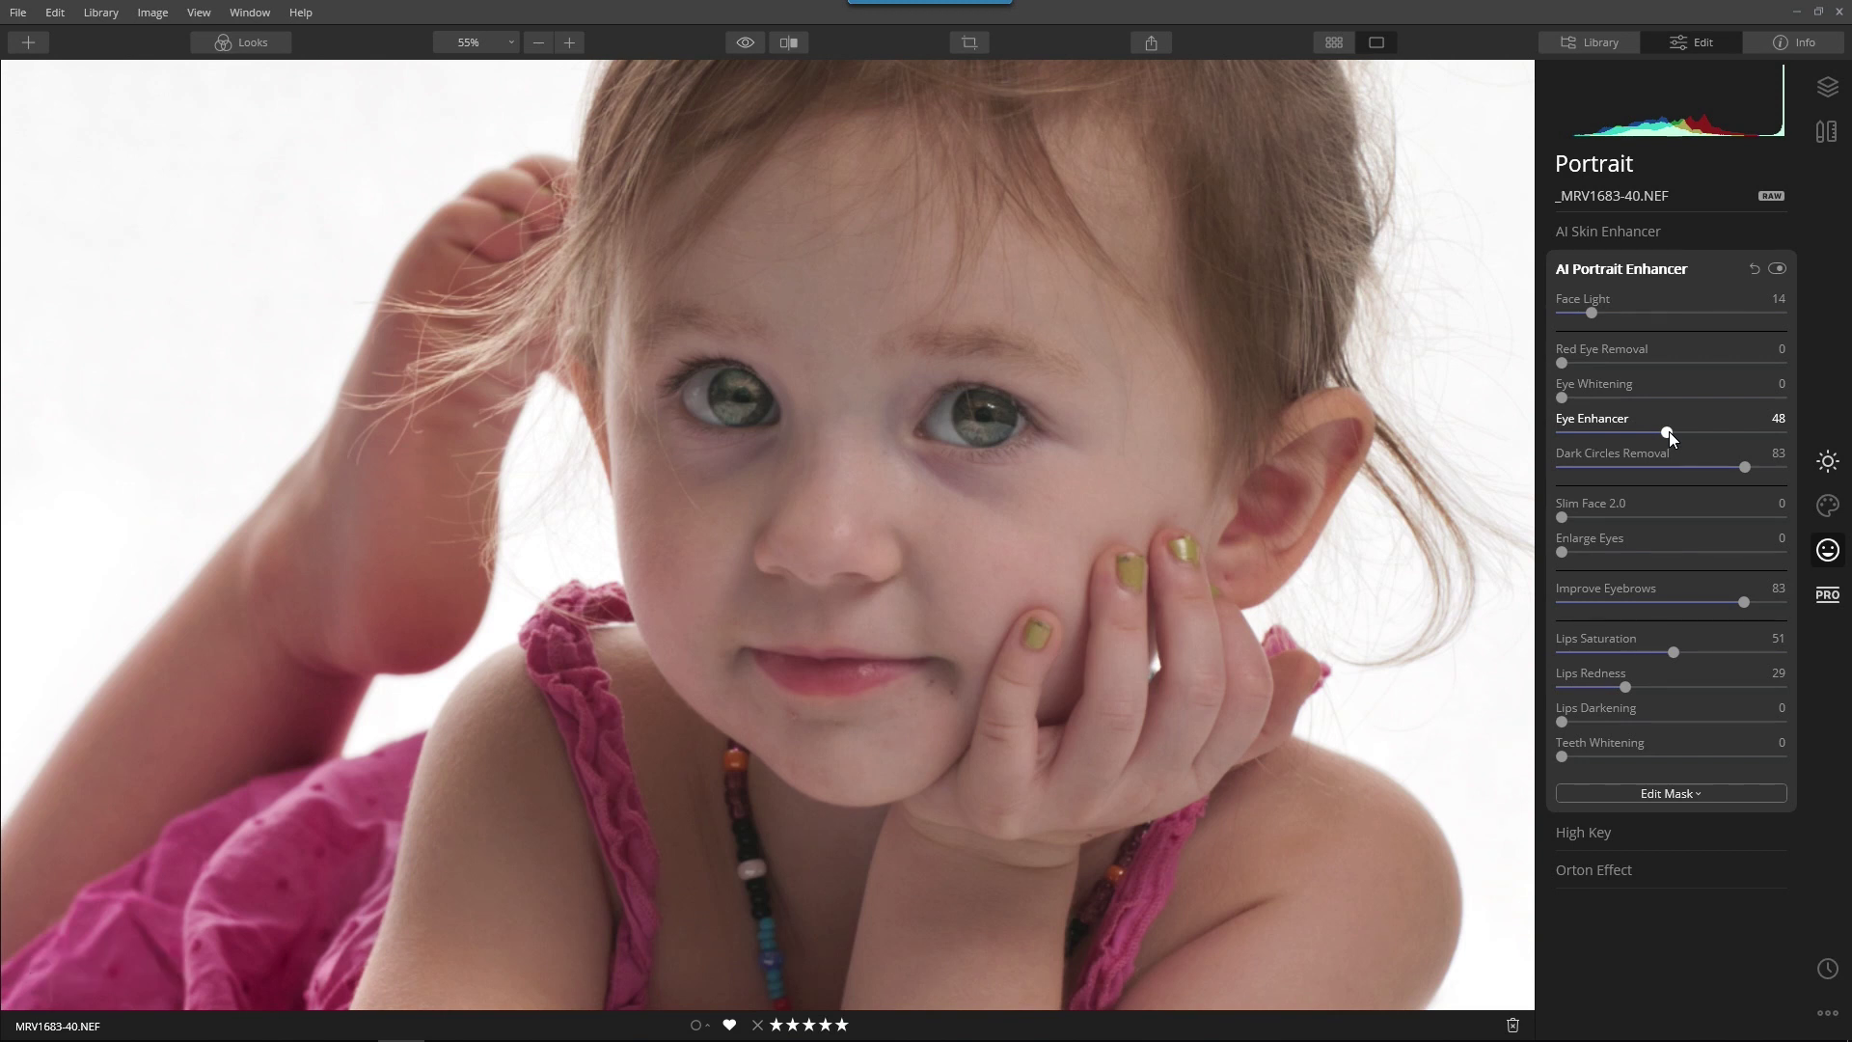
# Review the edit history, and compare the portrait with the AI Portrait Enhancer filter off and on, leaving it enabled.
pyautogui.click(1827, 967)
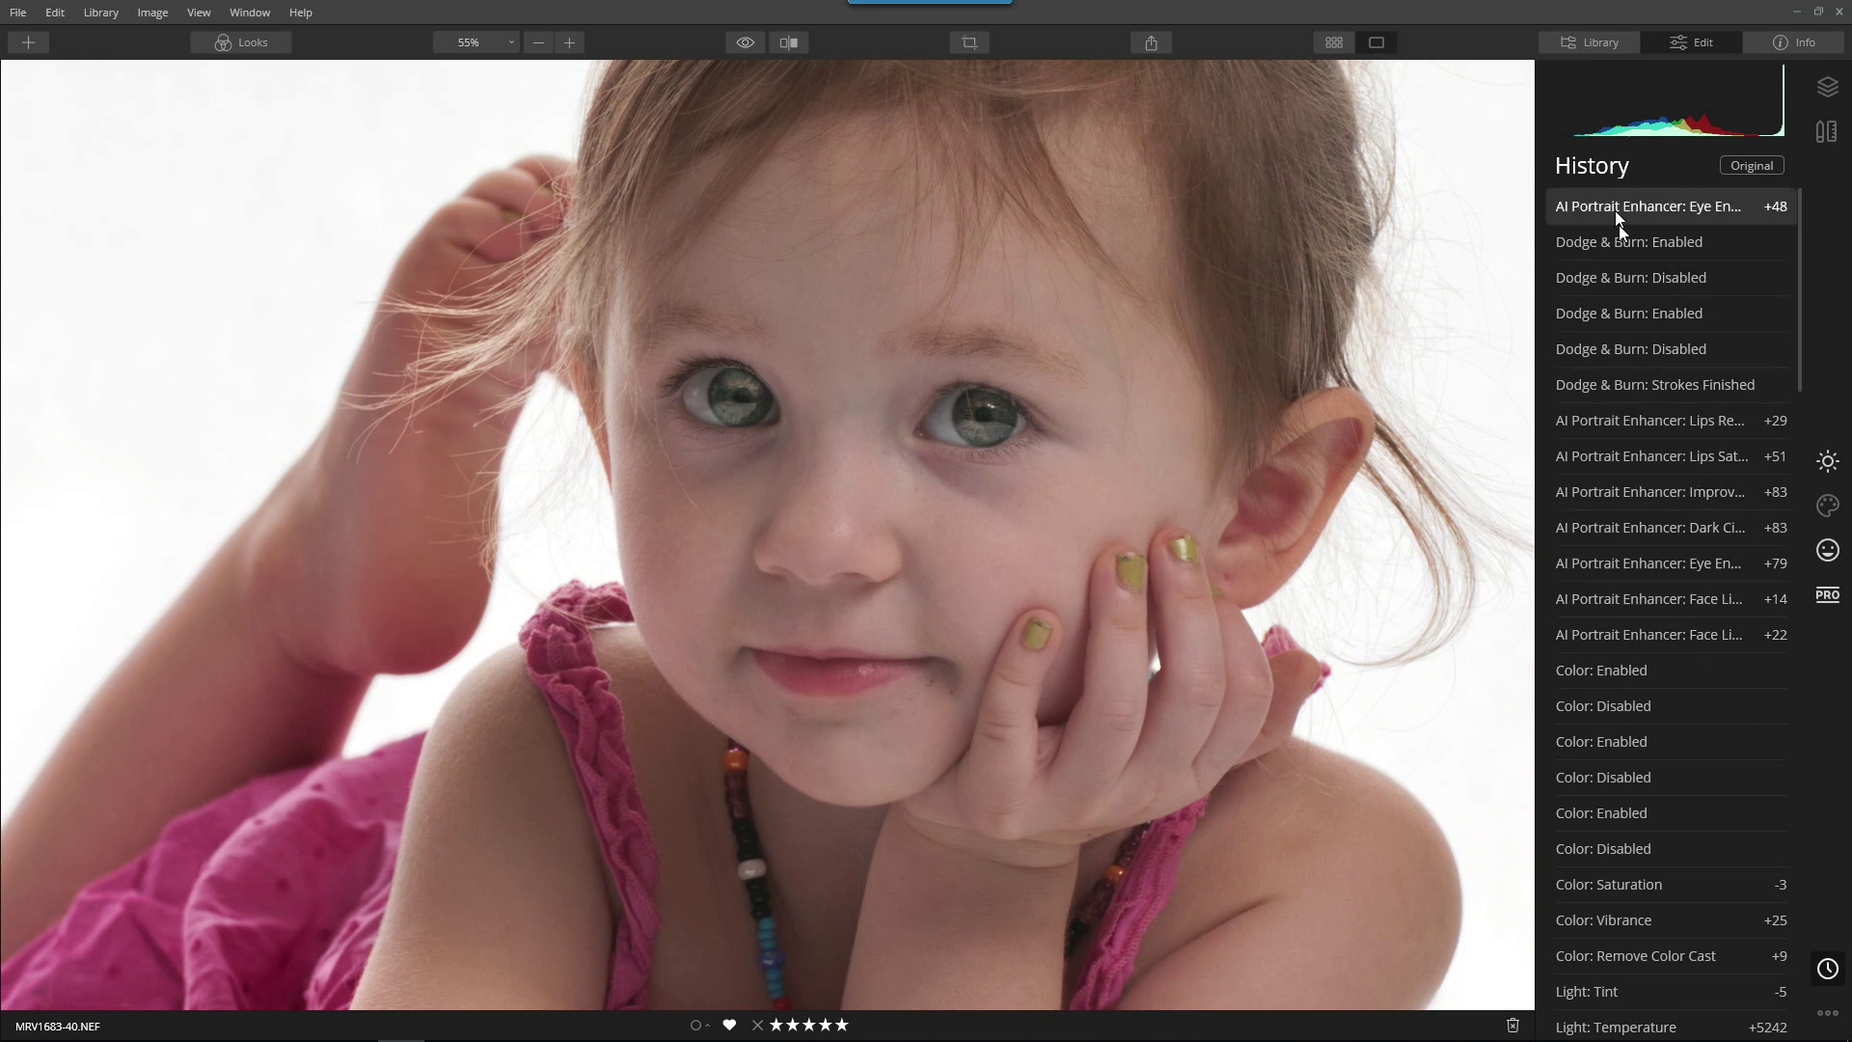
pyautogui.click(1830, 549)
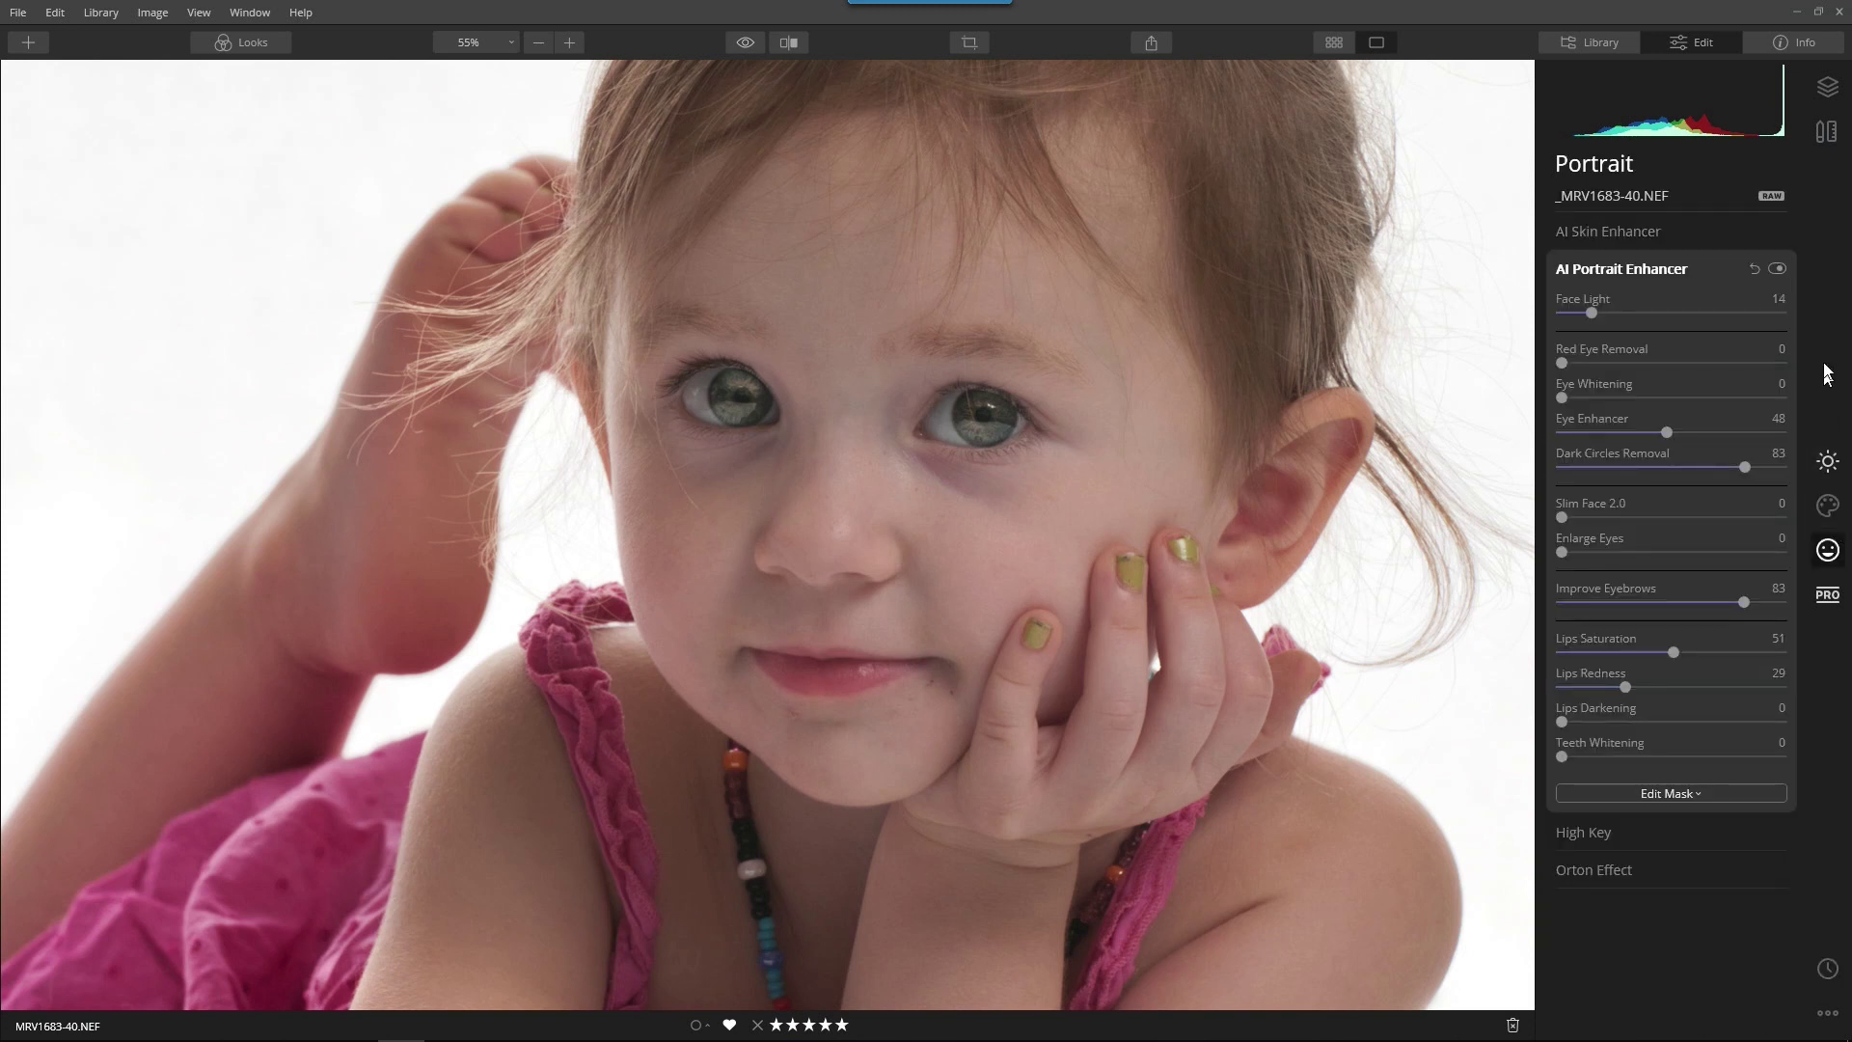
pyautogui.click(1778, 269)
pyautogui.click(1778, 269)
pyautogui.scroll(-5, 1225, 448)
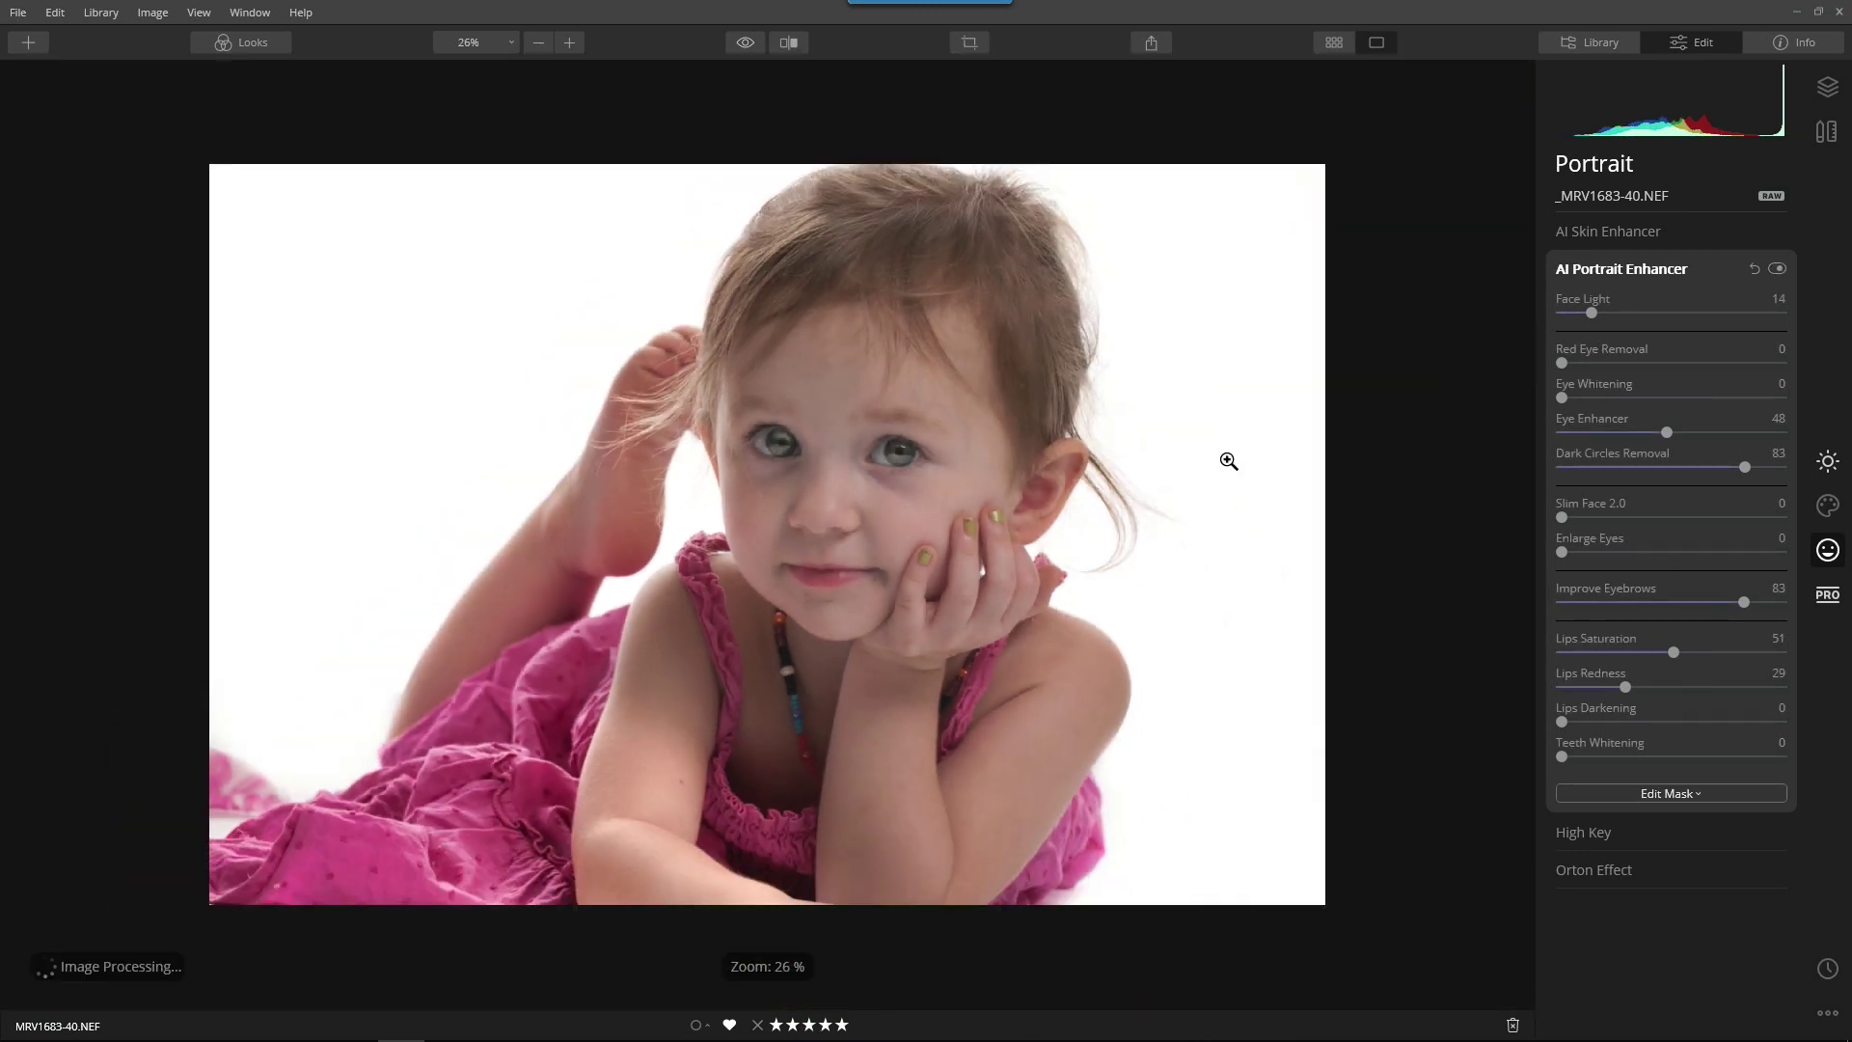
# Smooth the child's skin with the AI Skin Enhancer filter, setting its Amount to 47.
pyautogui.click(1648, 271)
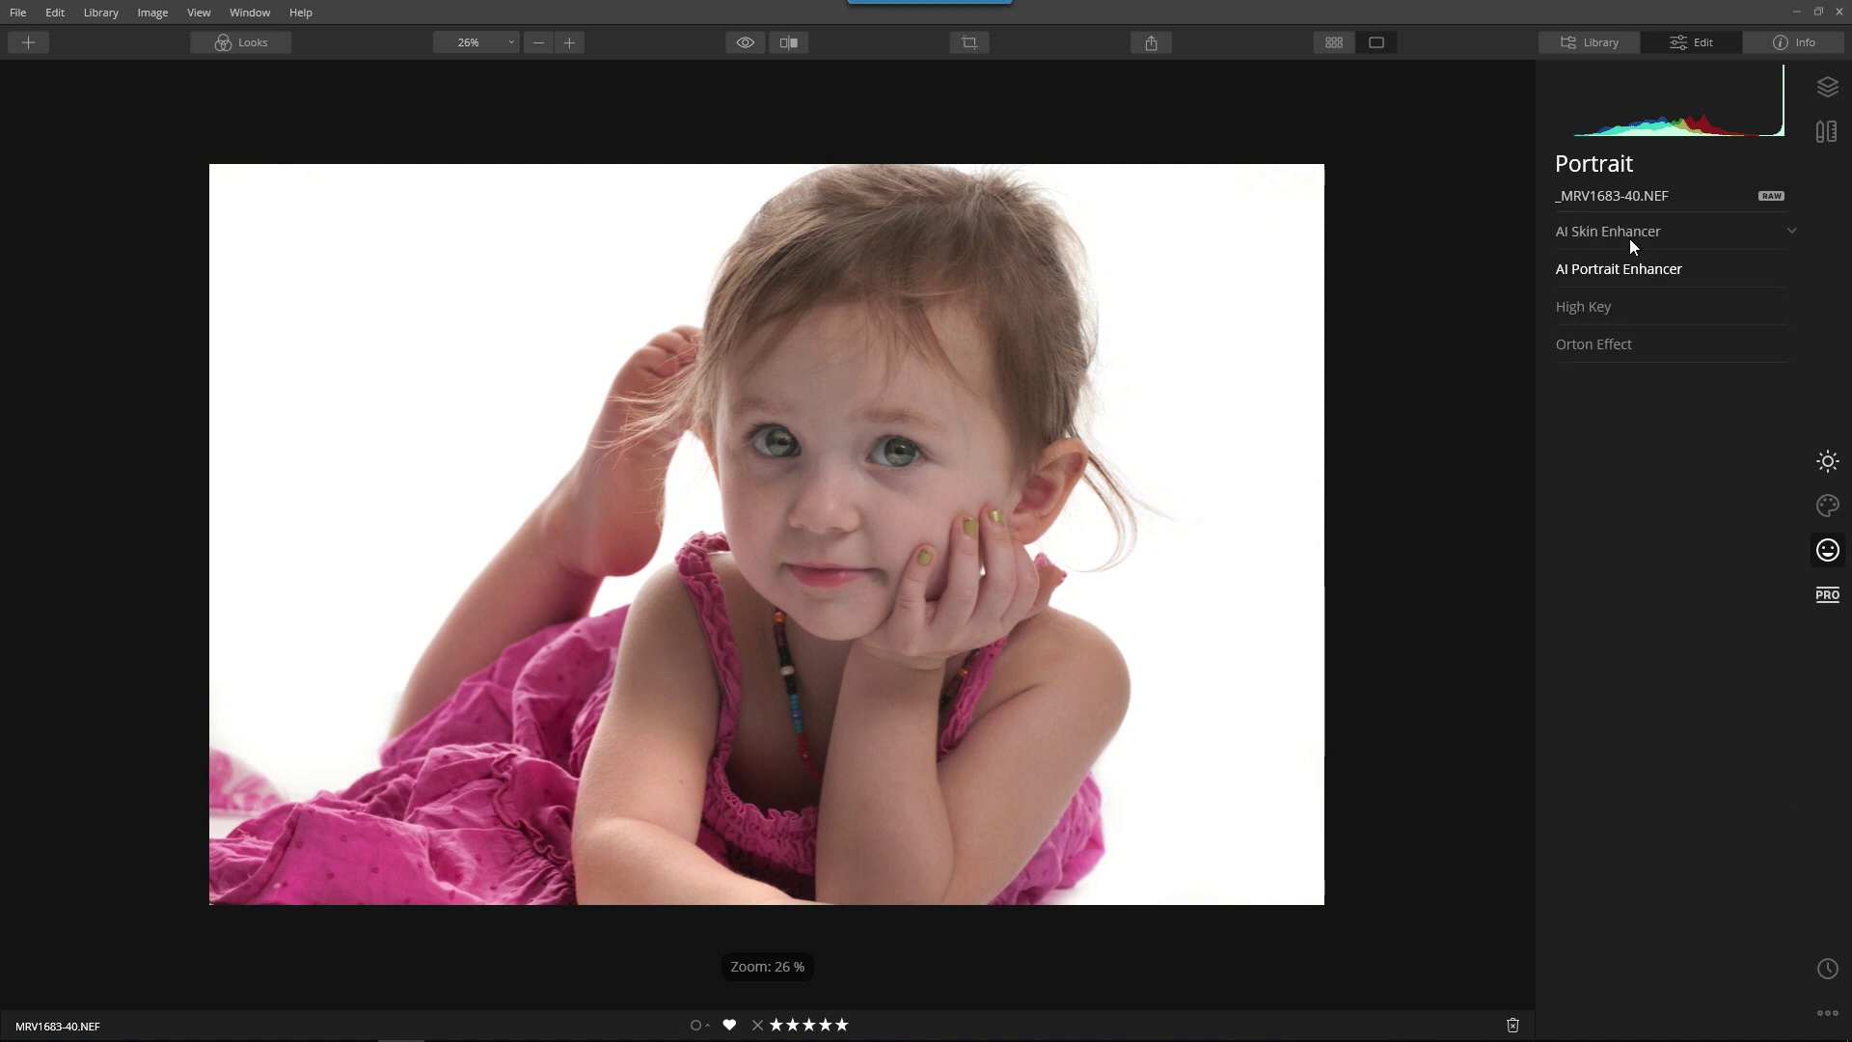
pyautogui.click(1624, 233)
pyautogui.moveTo(1563, 300); pyautogui.dragTo(1686, 301)
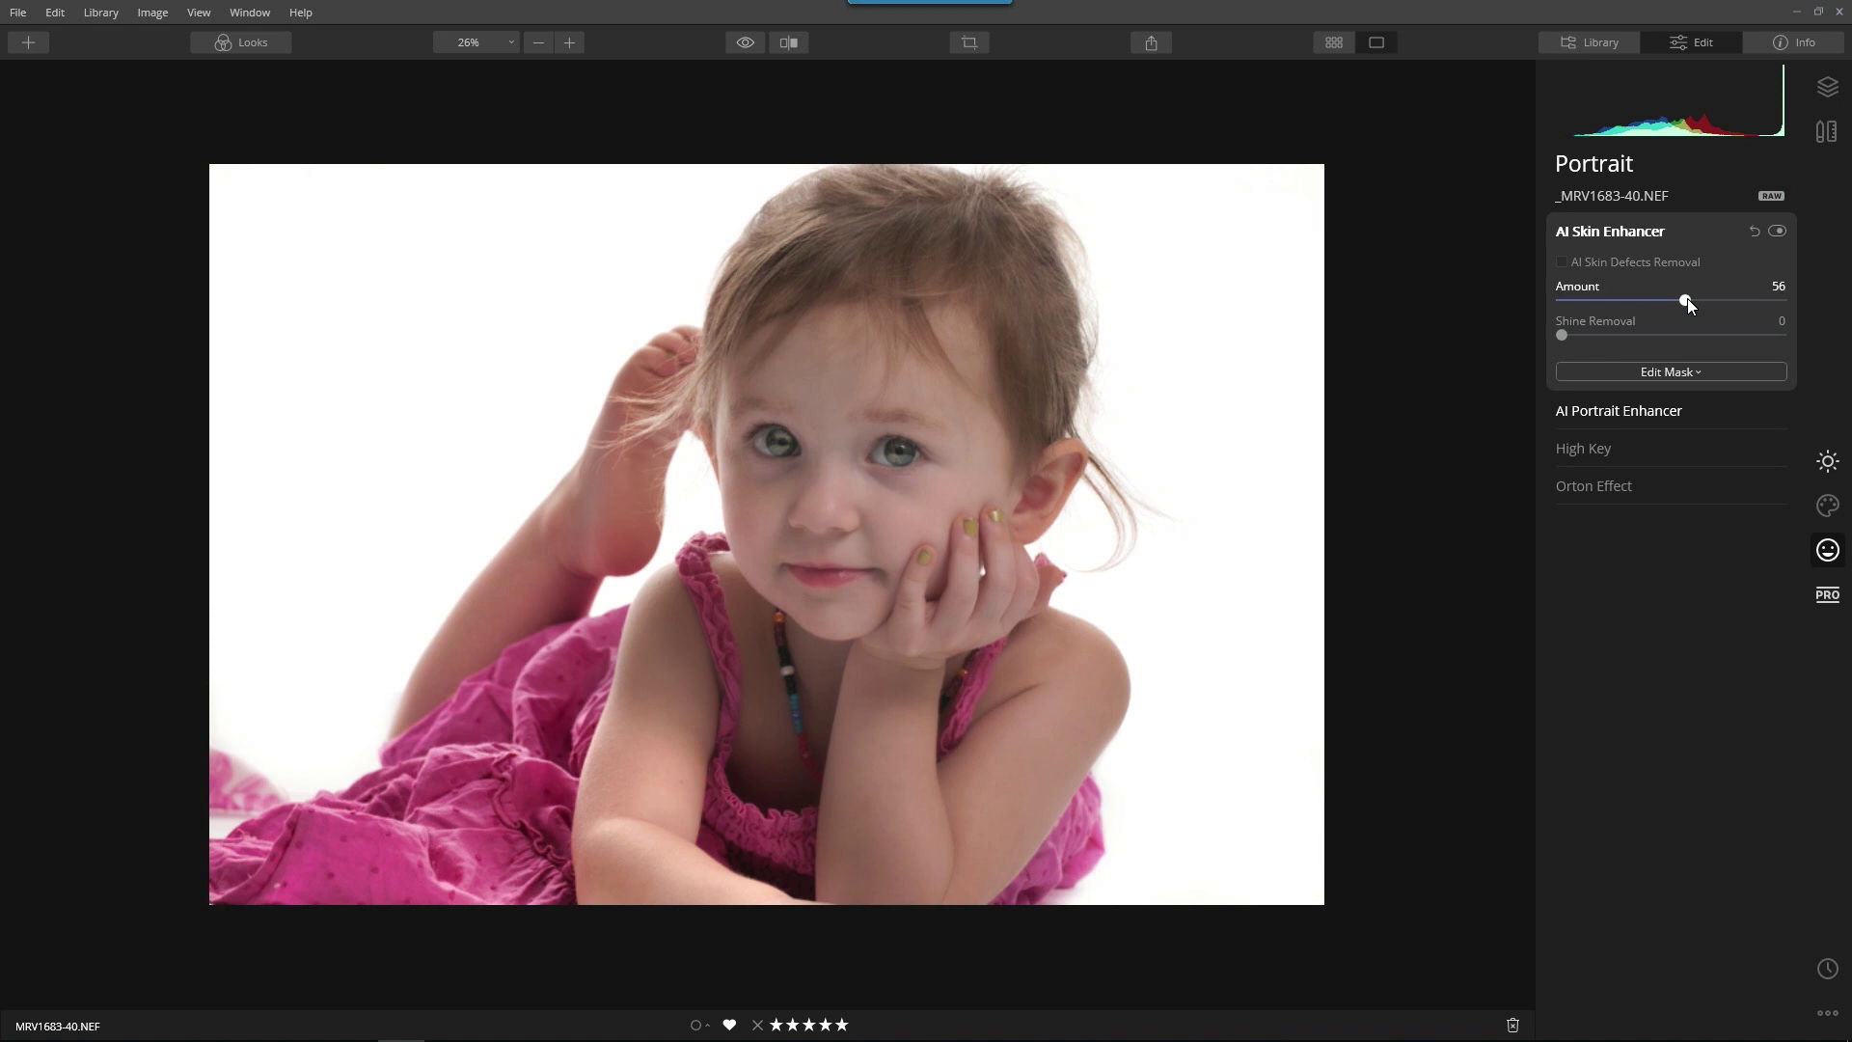
pyautogui.click(1562, 260)
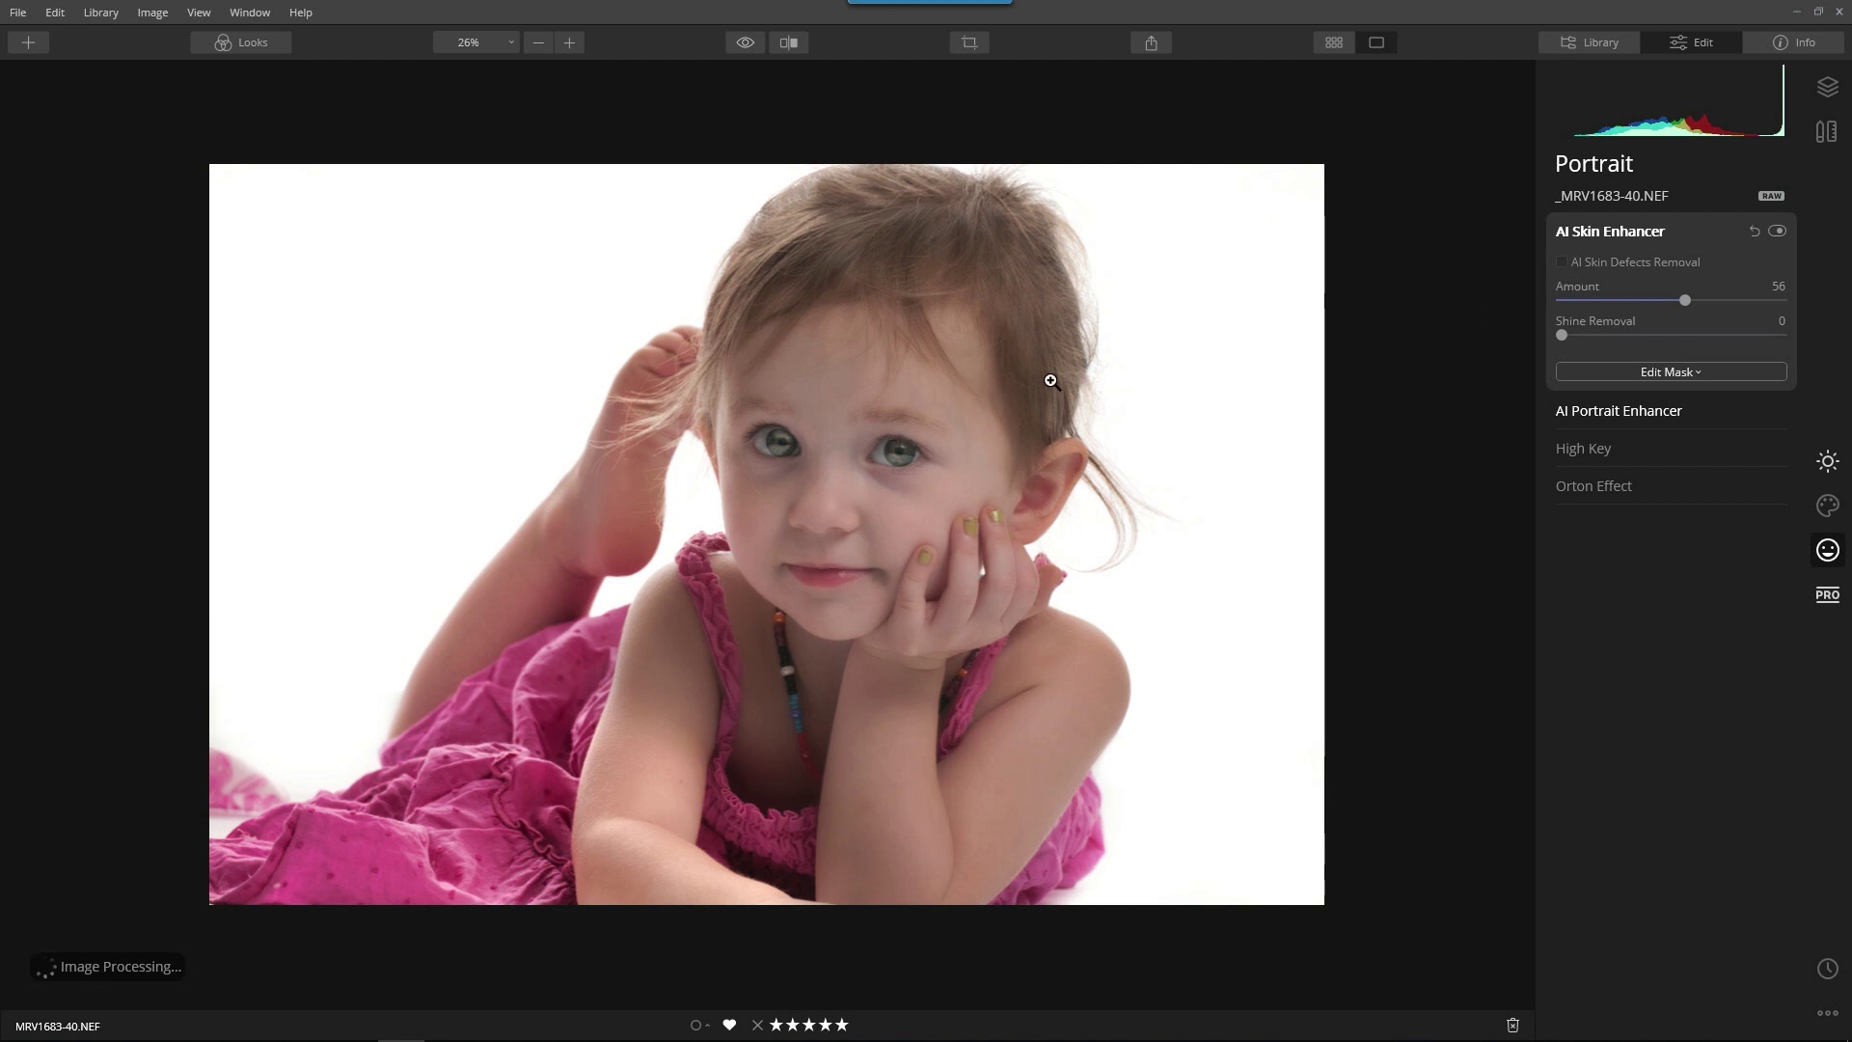
pyautogui.scroll(1, 916, 378)
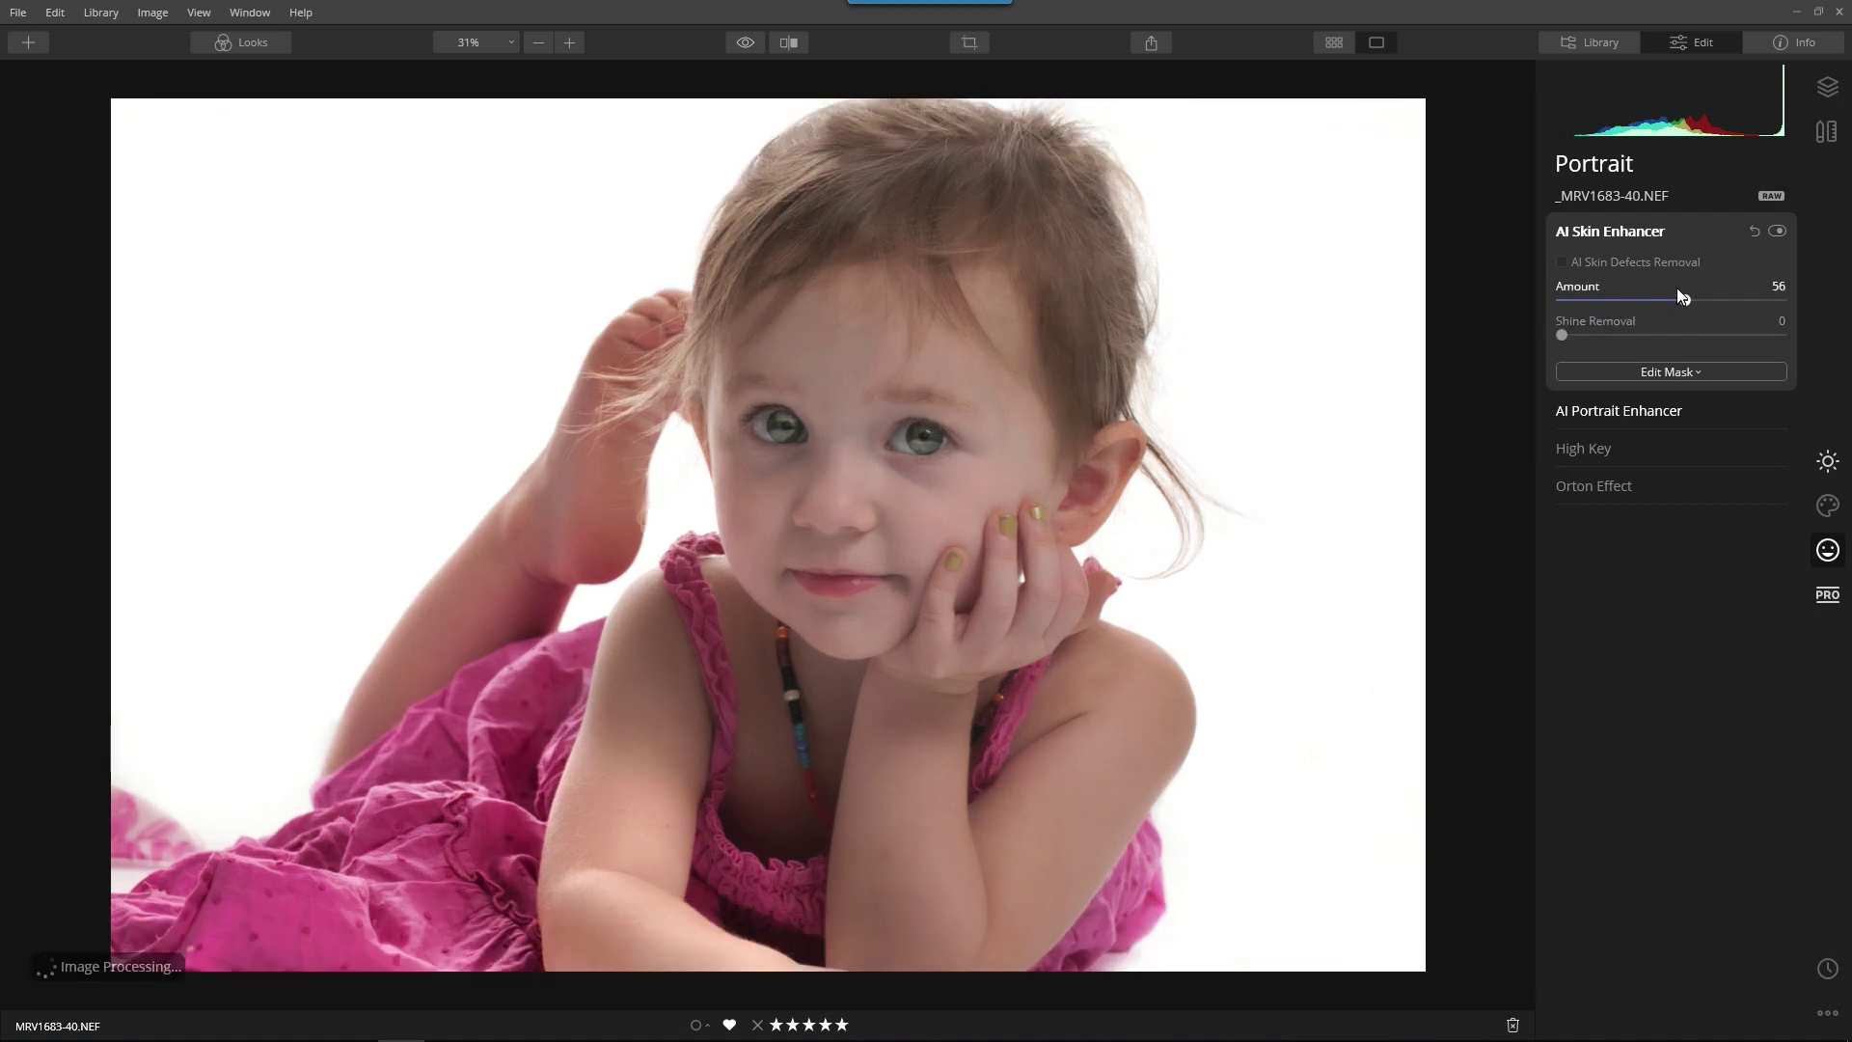
pyautogui.moveTo(1681, 295); pyautogui.dragTo(1665, 301)
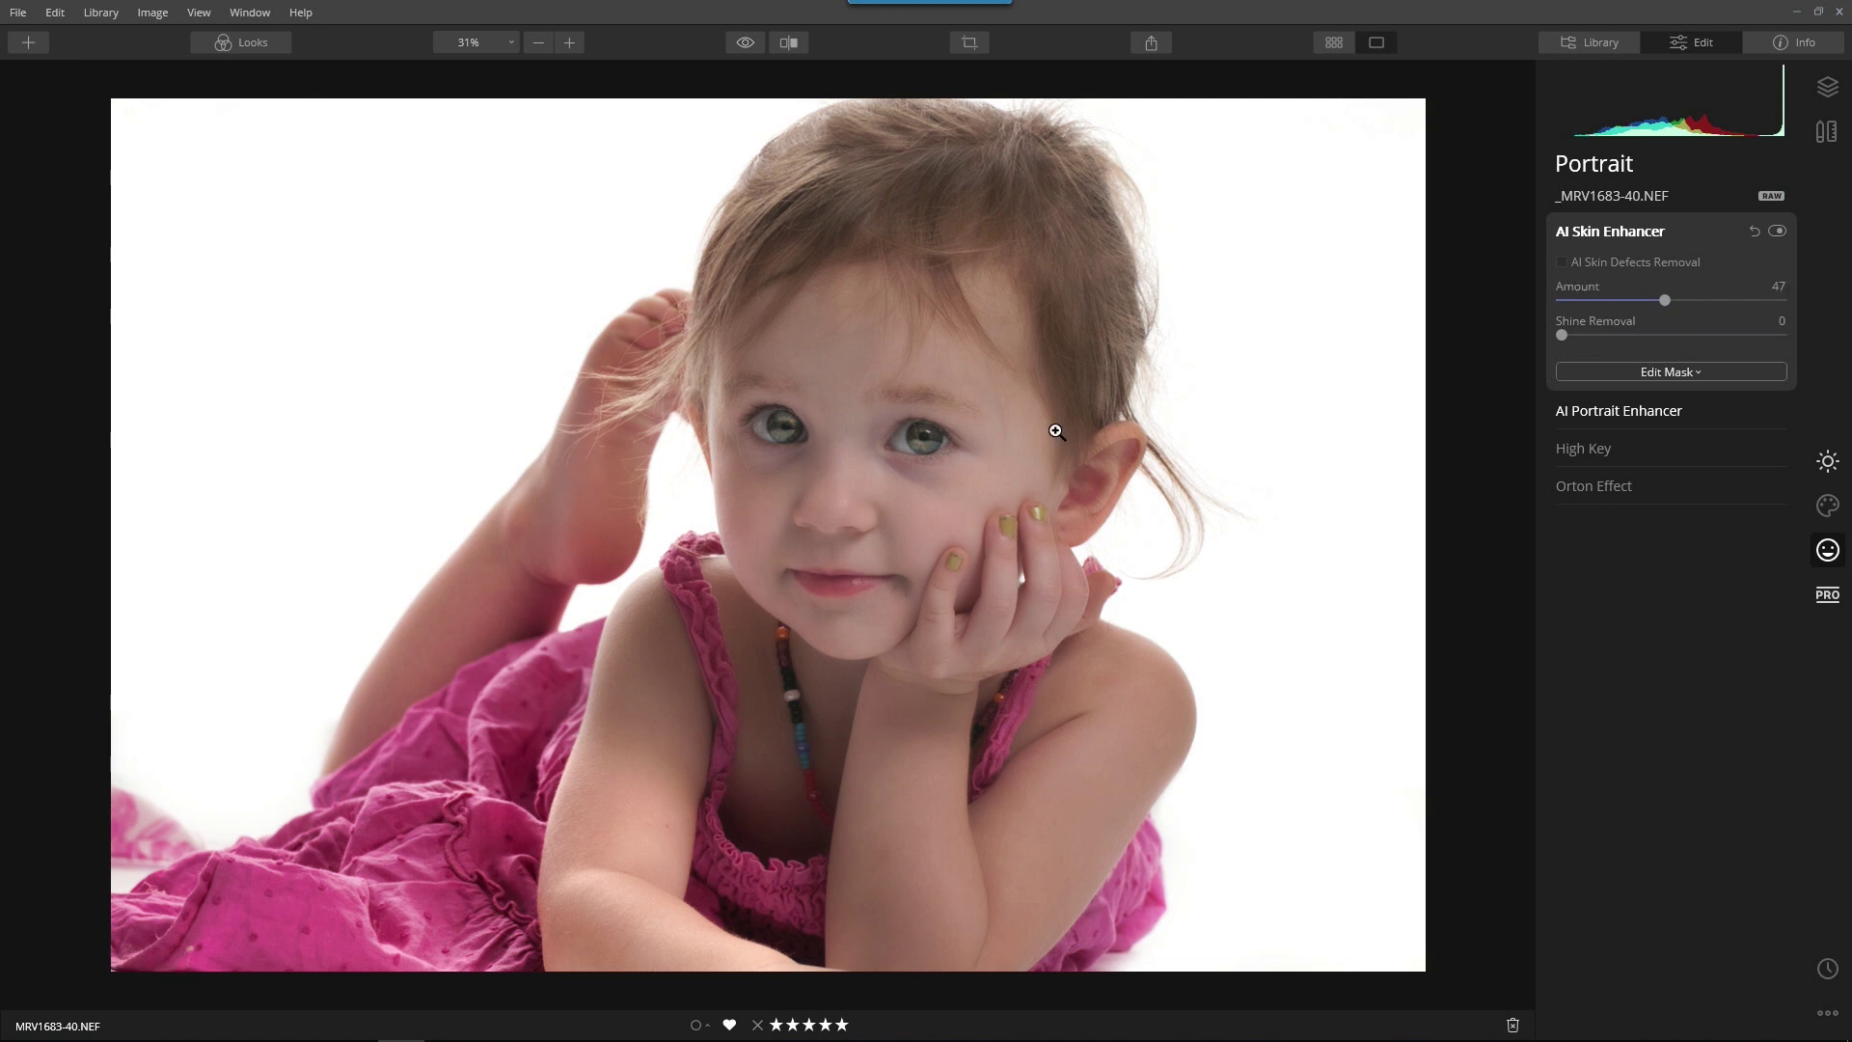
pyautogui.scroll(-1, 991, 319)
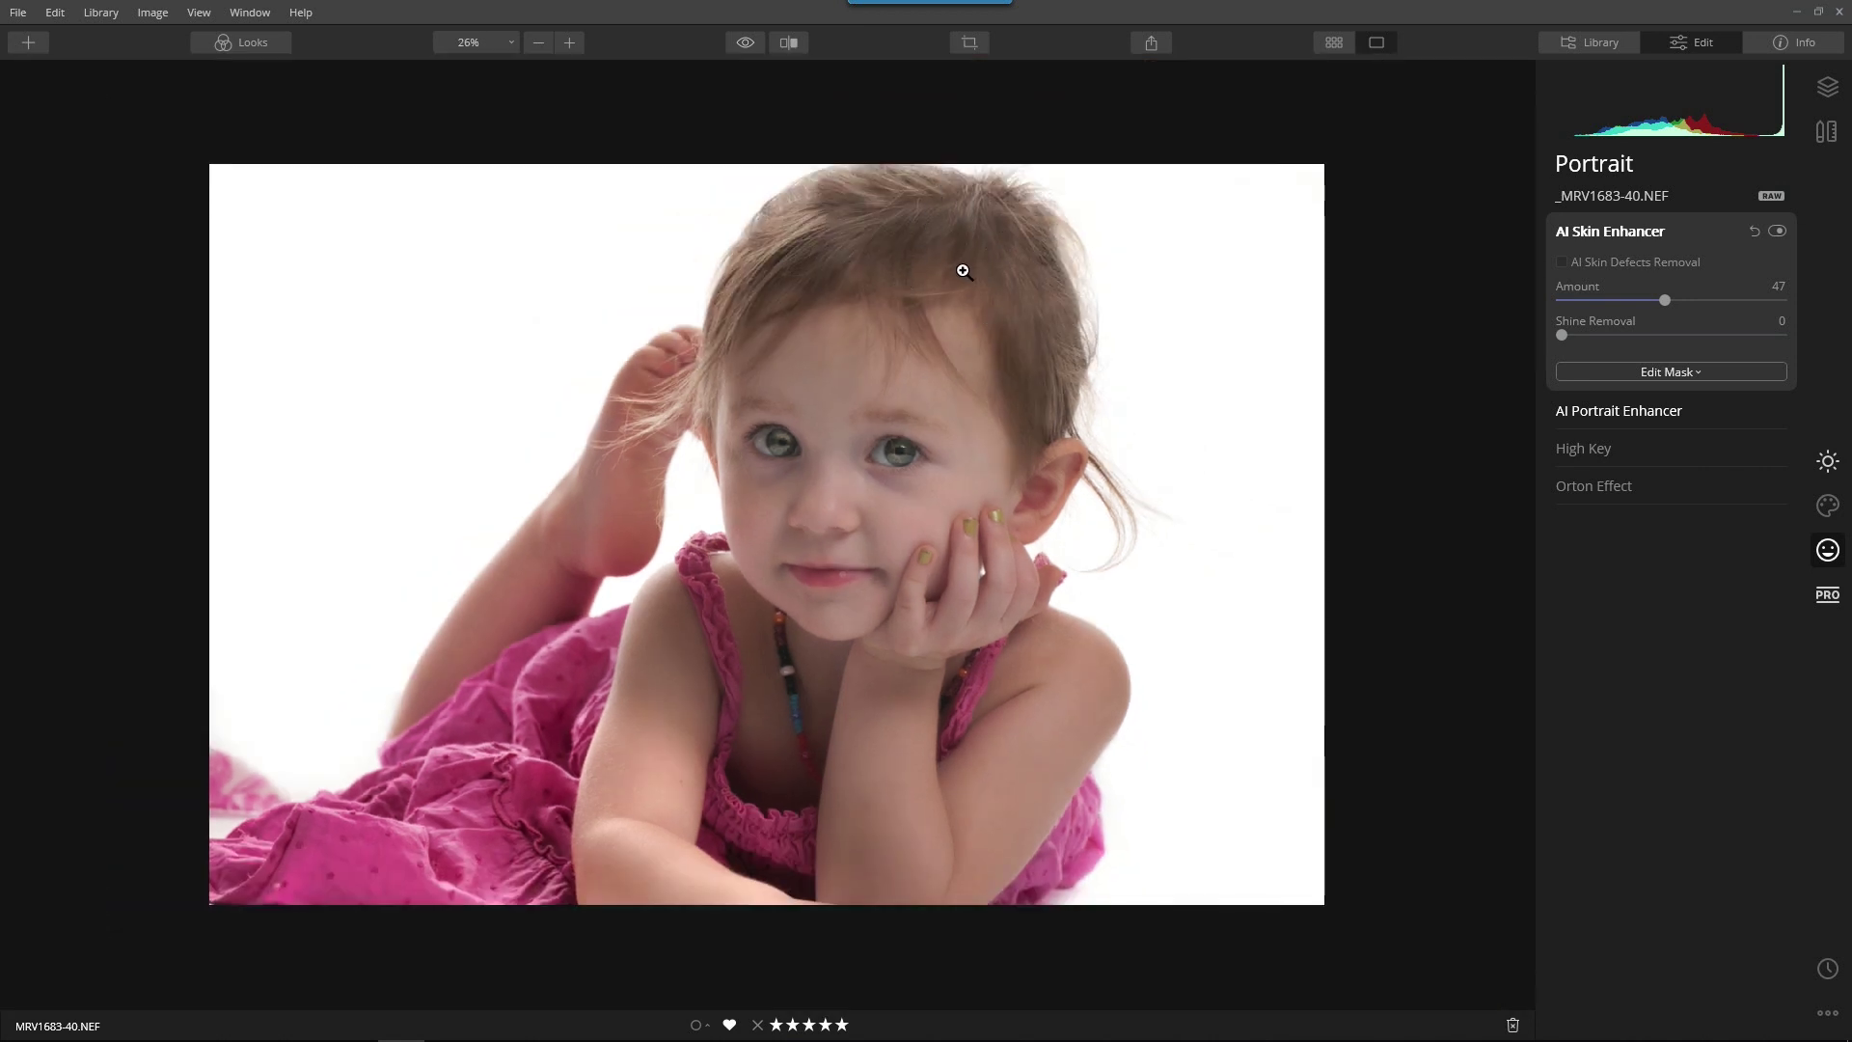
# In the Advanced Contrast filter, set Highlights Contrast to 27 and Highlights Balance to 16.
pyautogui.click(1831, 609)
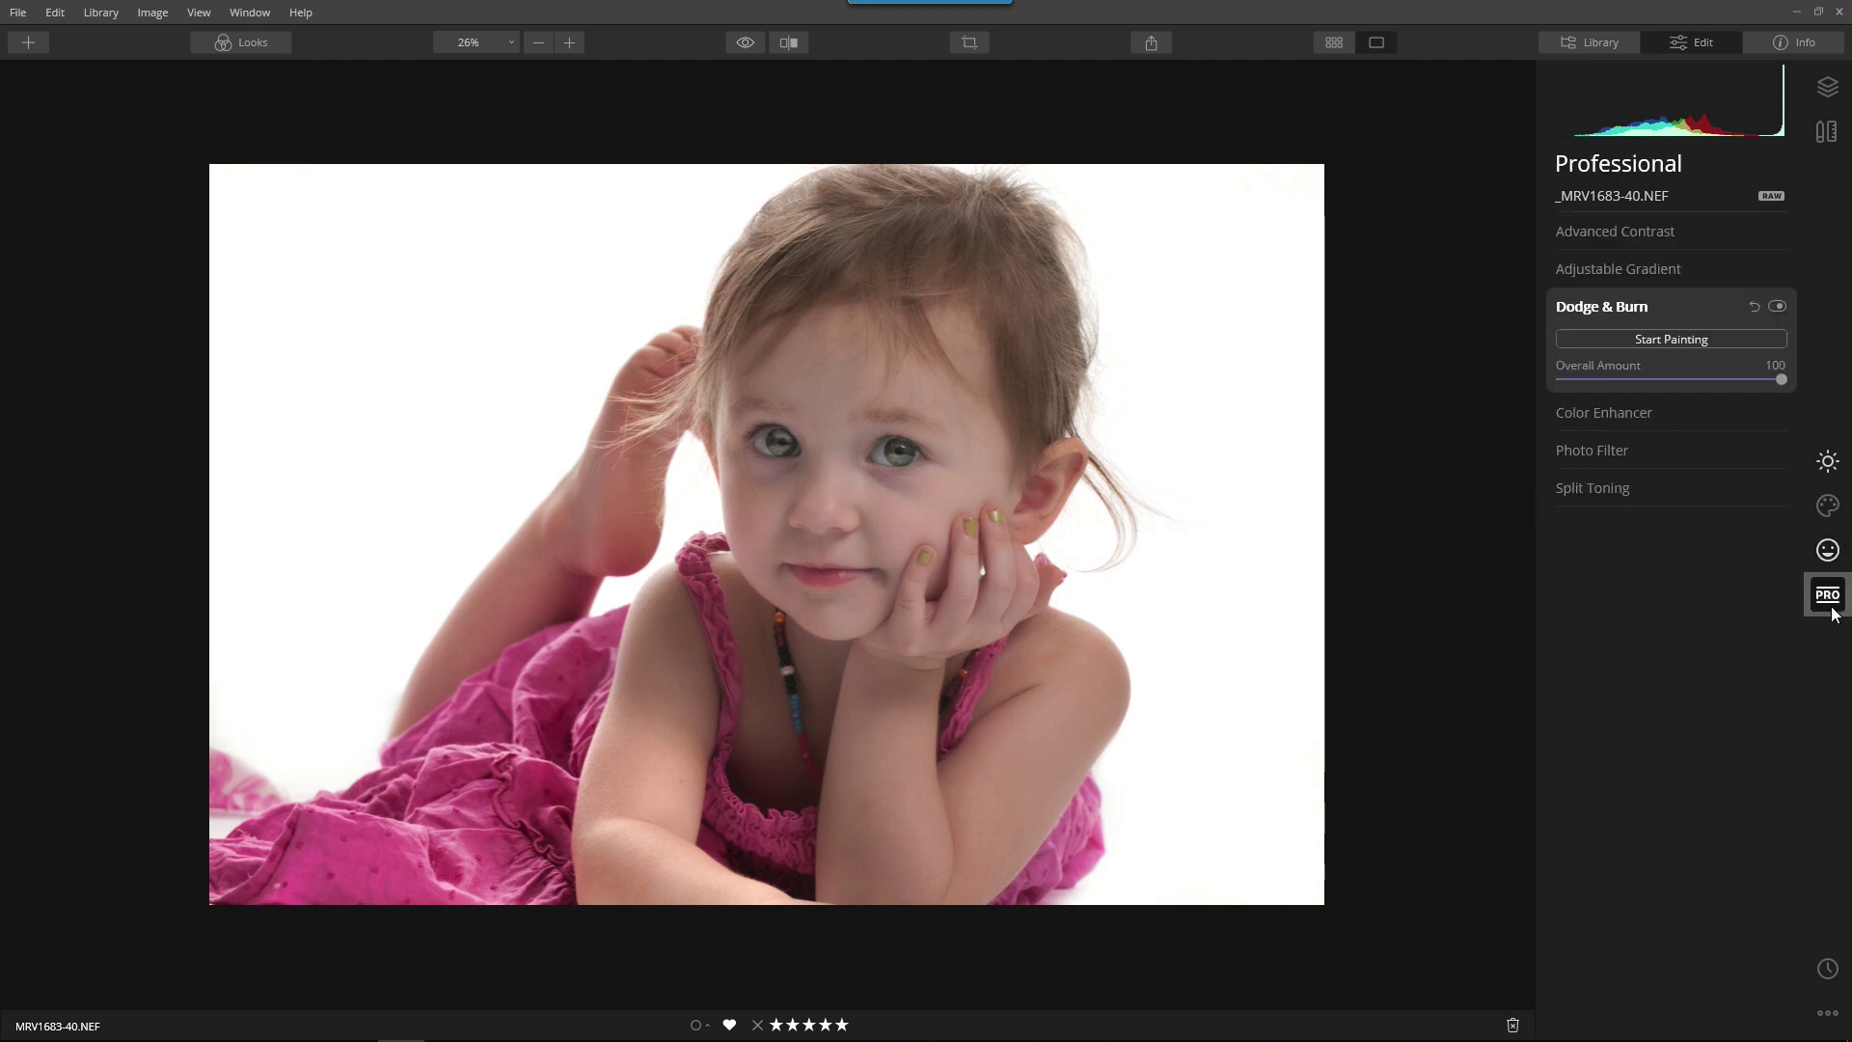
pyautogui.click(1634, 233)
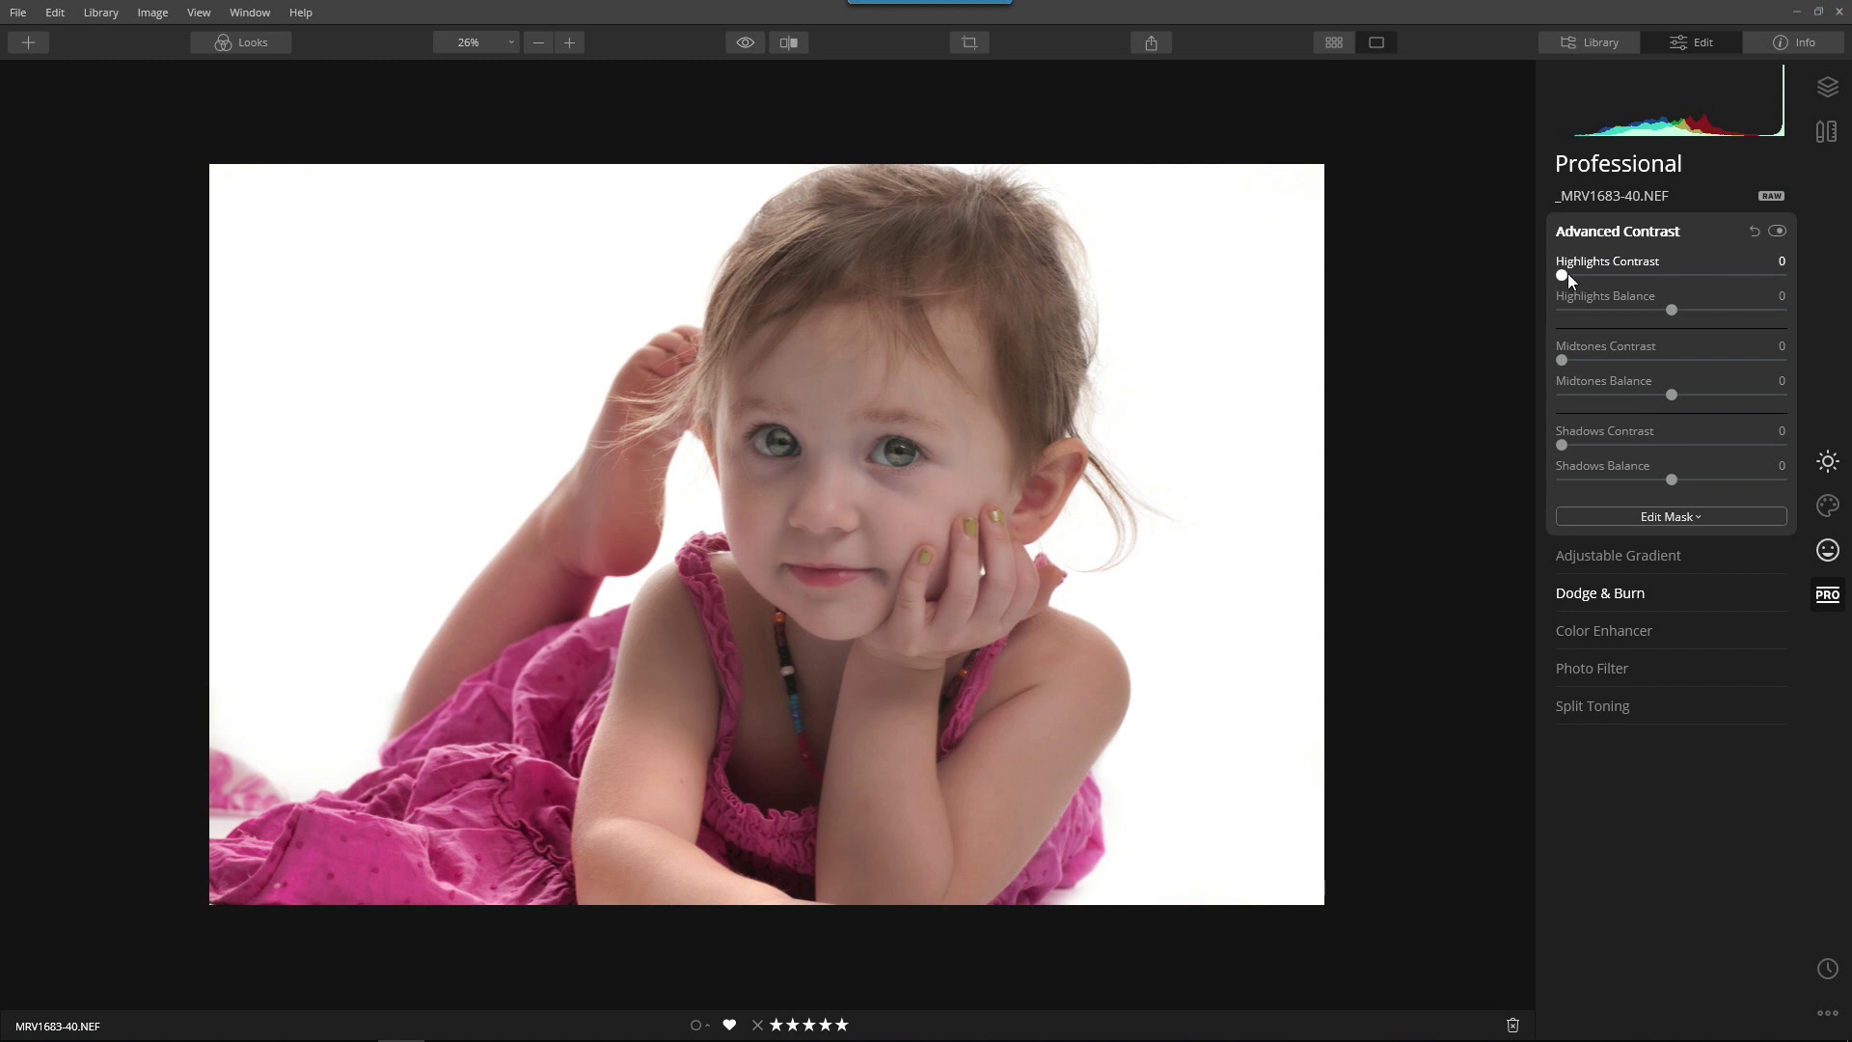
pyautogui.moveTo(1564, 278); pyautogui.dragTo(1687, 313)
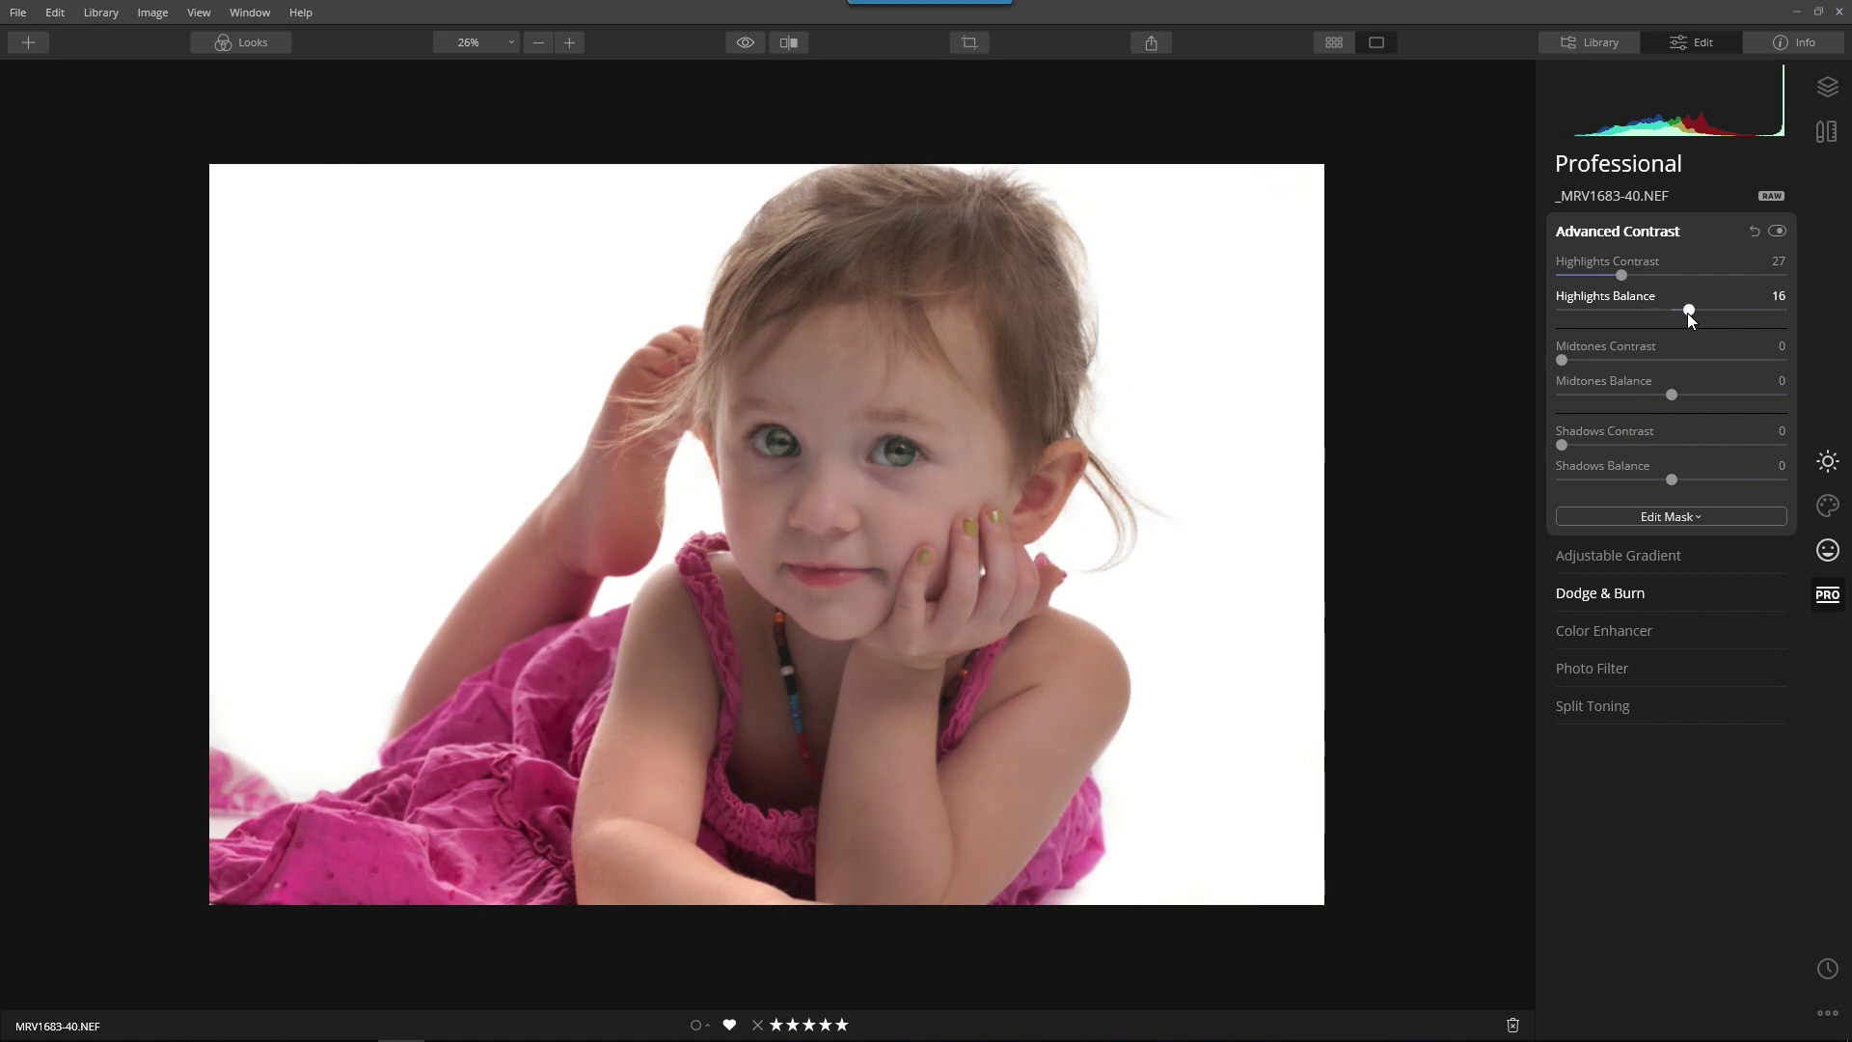
# In the Advanced Contrast filter, set Midtones Contrast to 19 and Midtones Balance to -79, trying the shadow adjustments but leaving both at 0.
pyautogui.moveTo(1569, 360); pyautogui.dragTo(1585, 401)
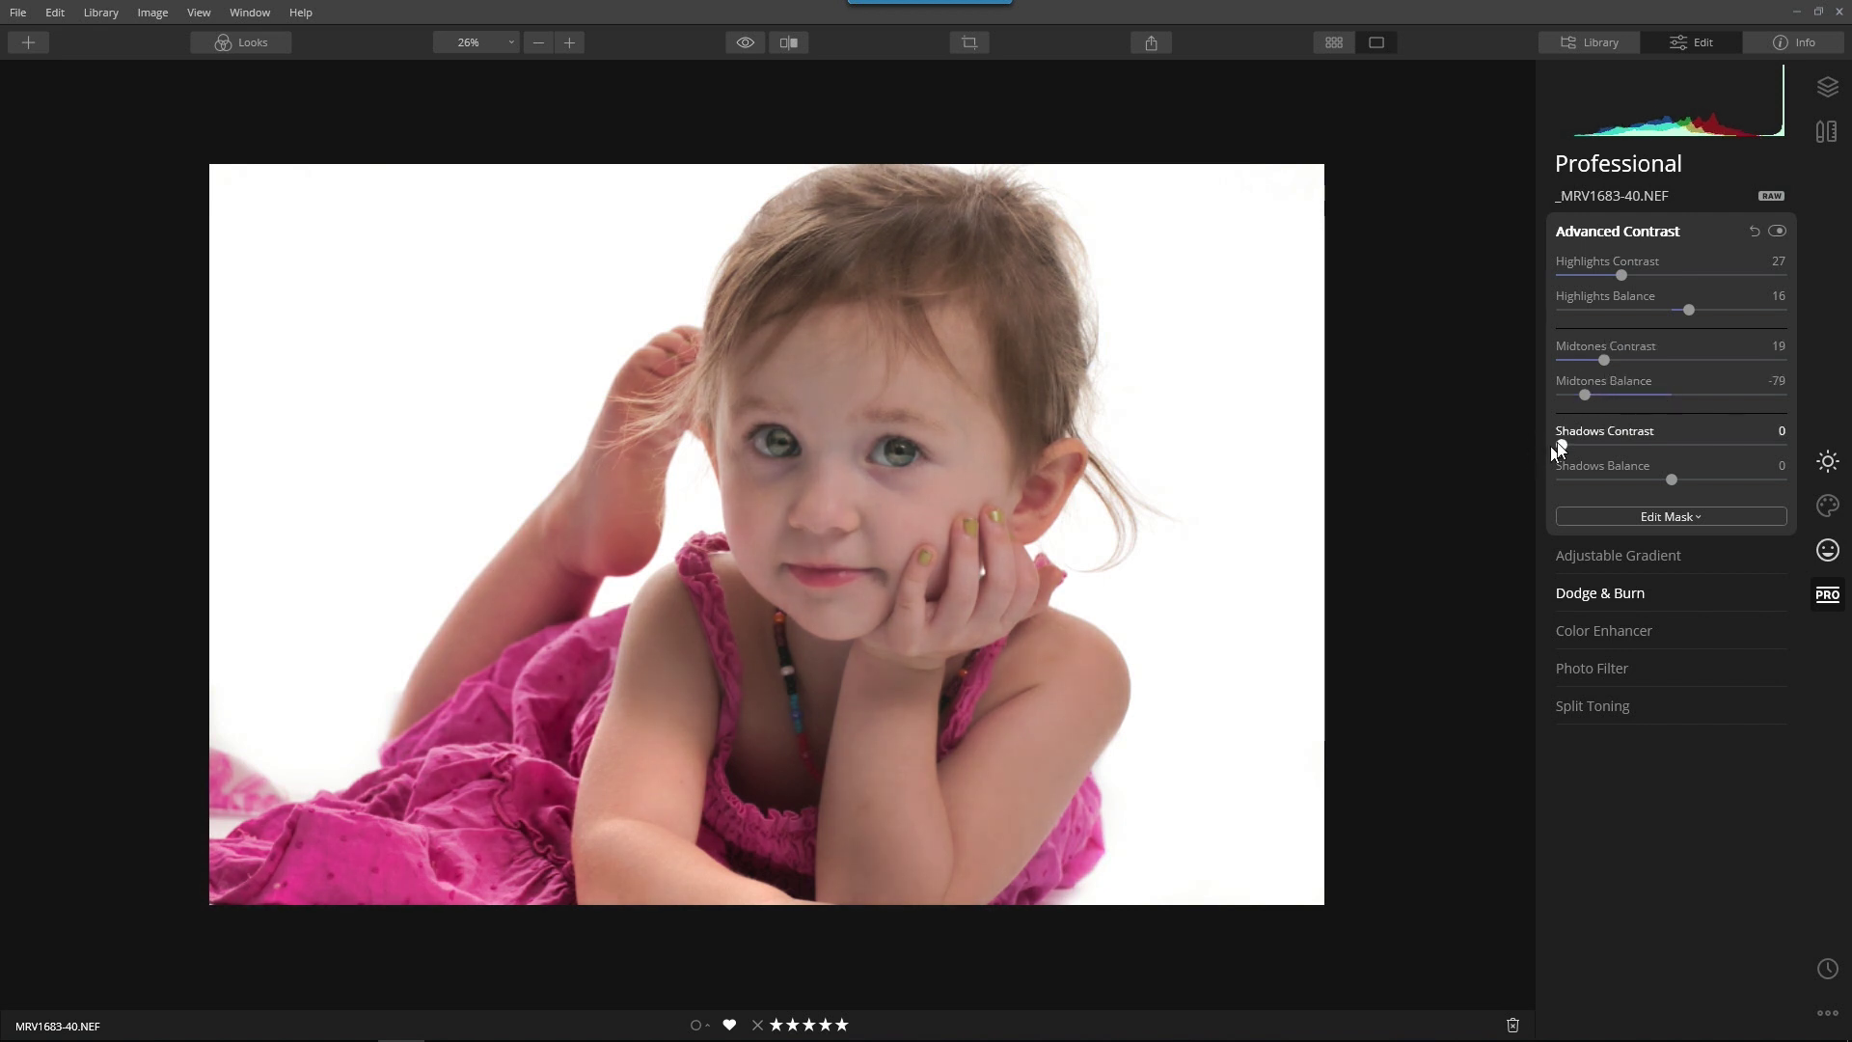
pyautogui.moveTo(1561, 445); pyautogui.dragTo(1722, 446)
pyautogui.moveTo(1587, 463)
pyautogui.mouseDown()
pyautogui.moveTo(1558, 467)
pyautogui.moveTo(1598, 460)
pyautogui.moveTo(1575, 468)
pyautogui.mouseUp()
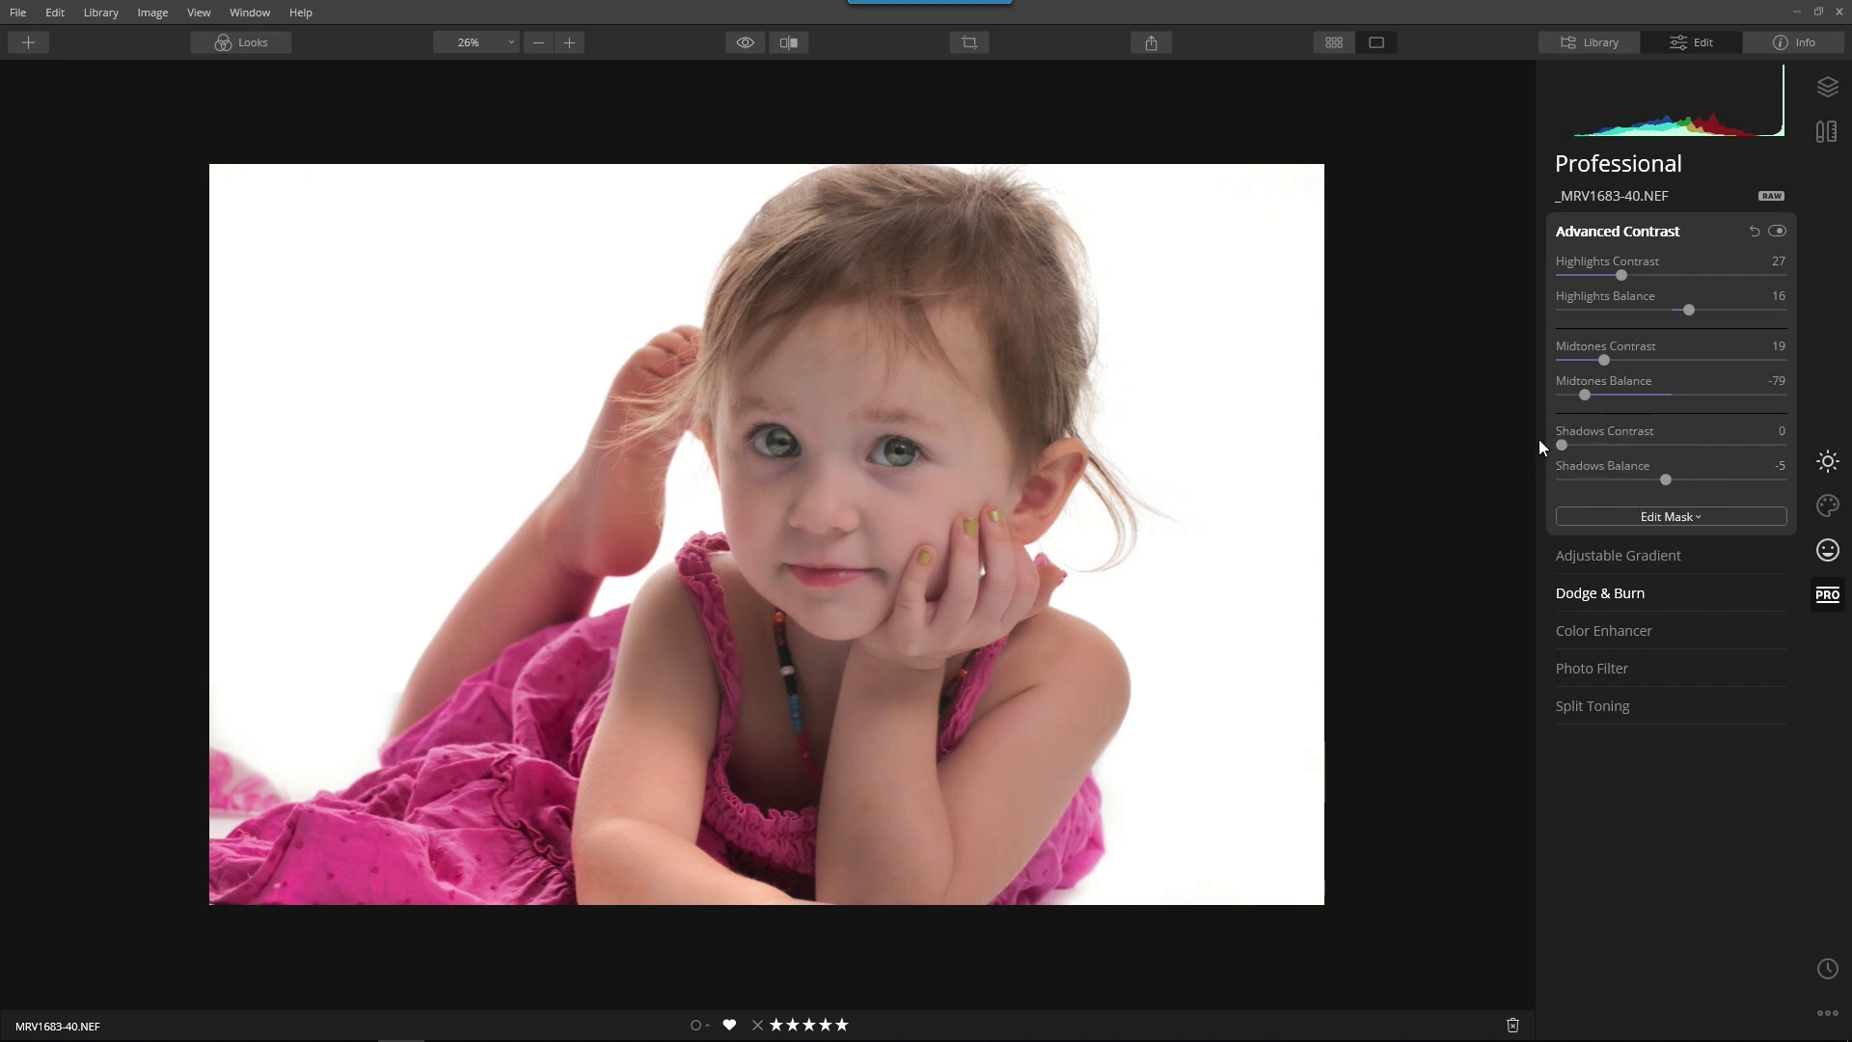
# Compare the portrait with Advanced Contrast off and on, and check the edited version against the original.
pyautogui.click(1779, 230)
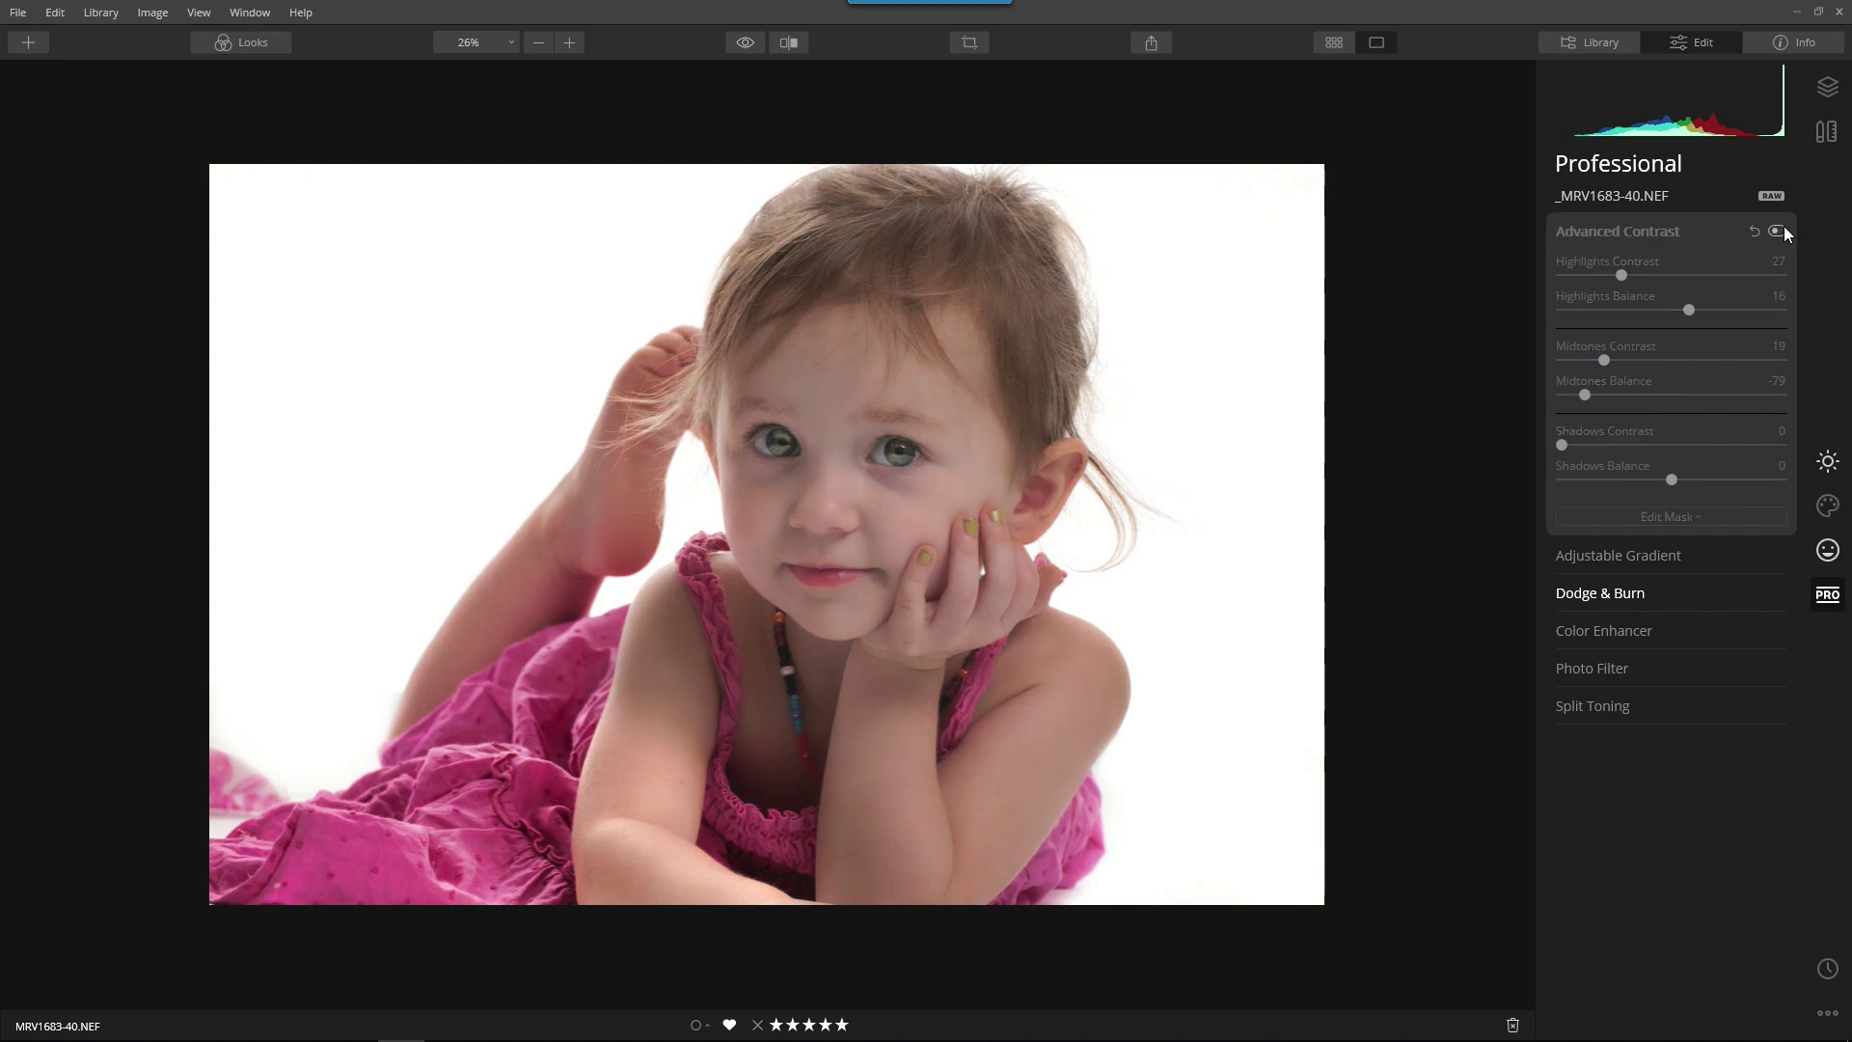
pyautogui.click(1783, 230)
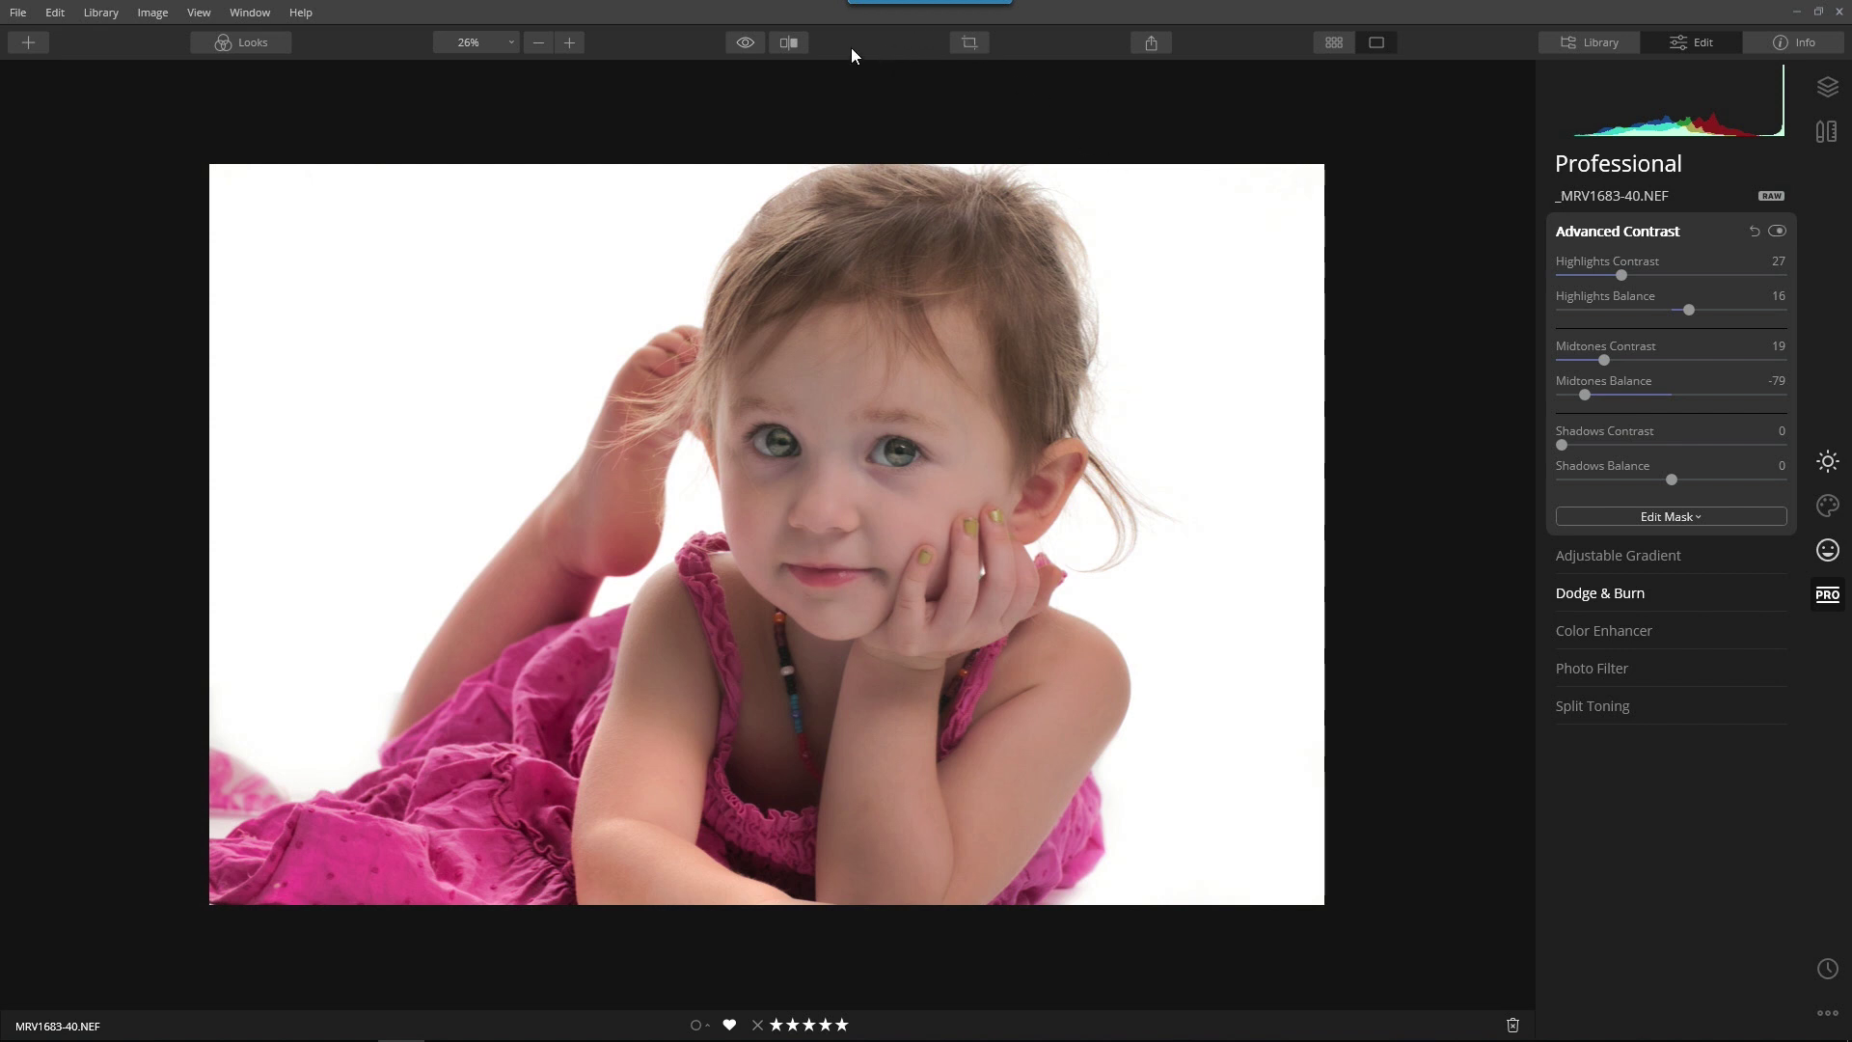
pyautogui.click(741, 45)
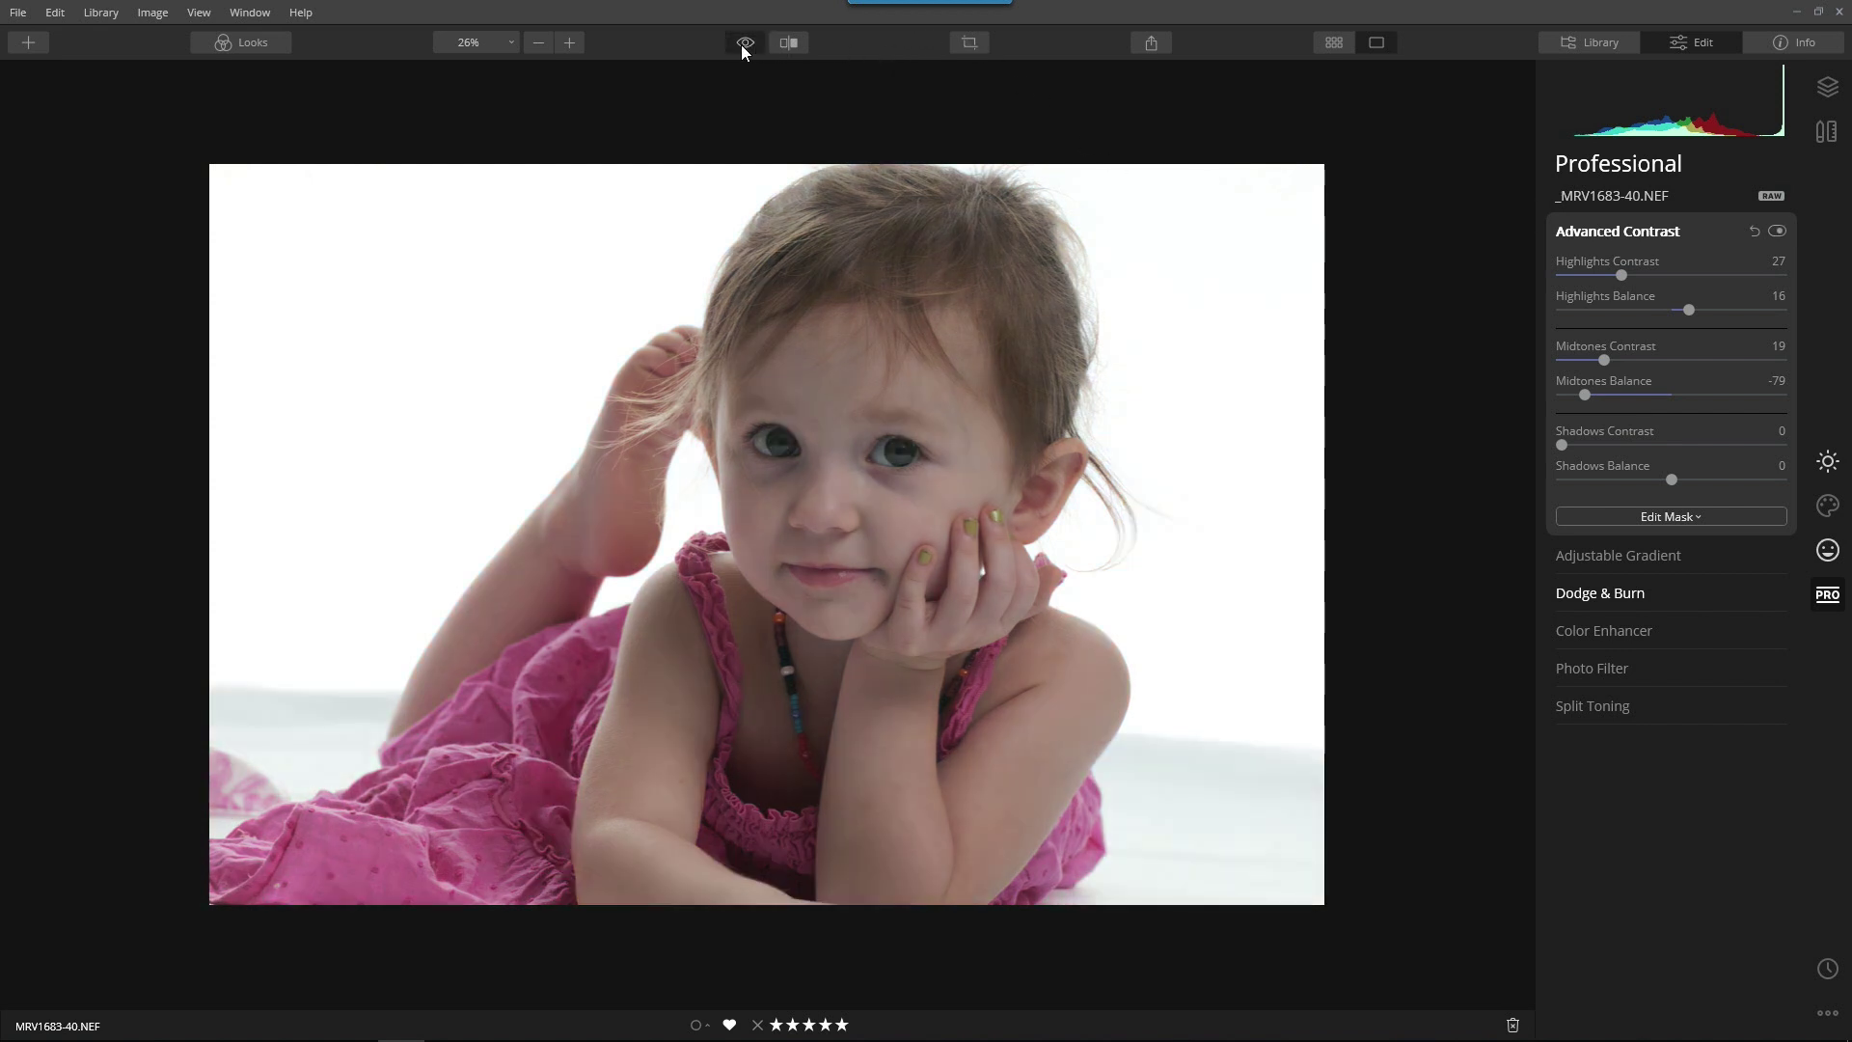
pyautogui.click(741, 44)
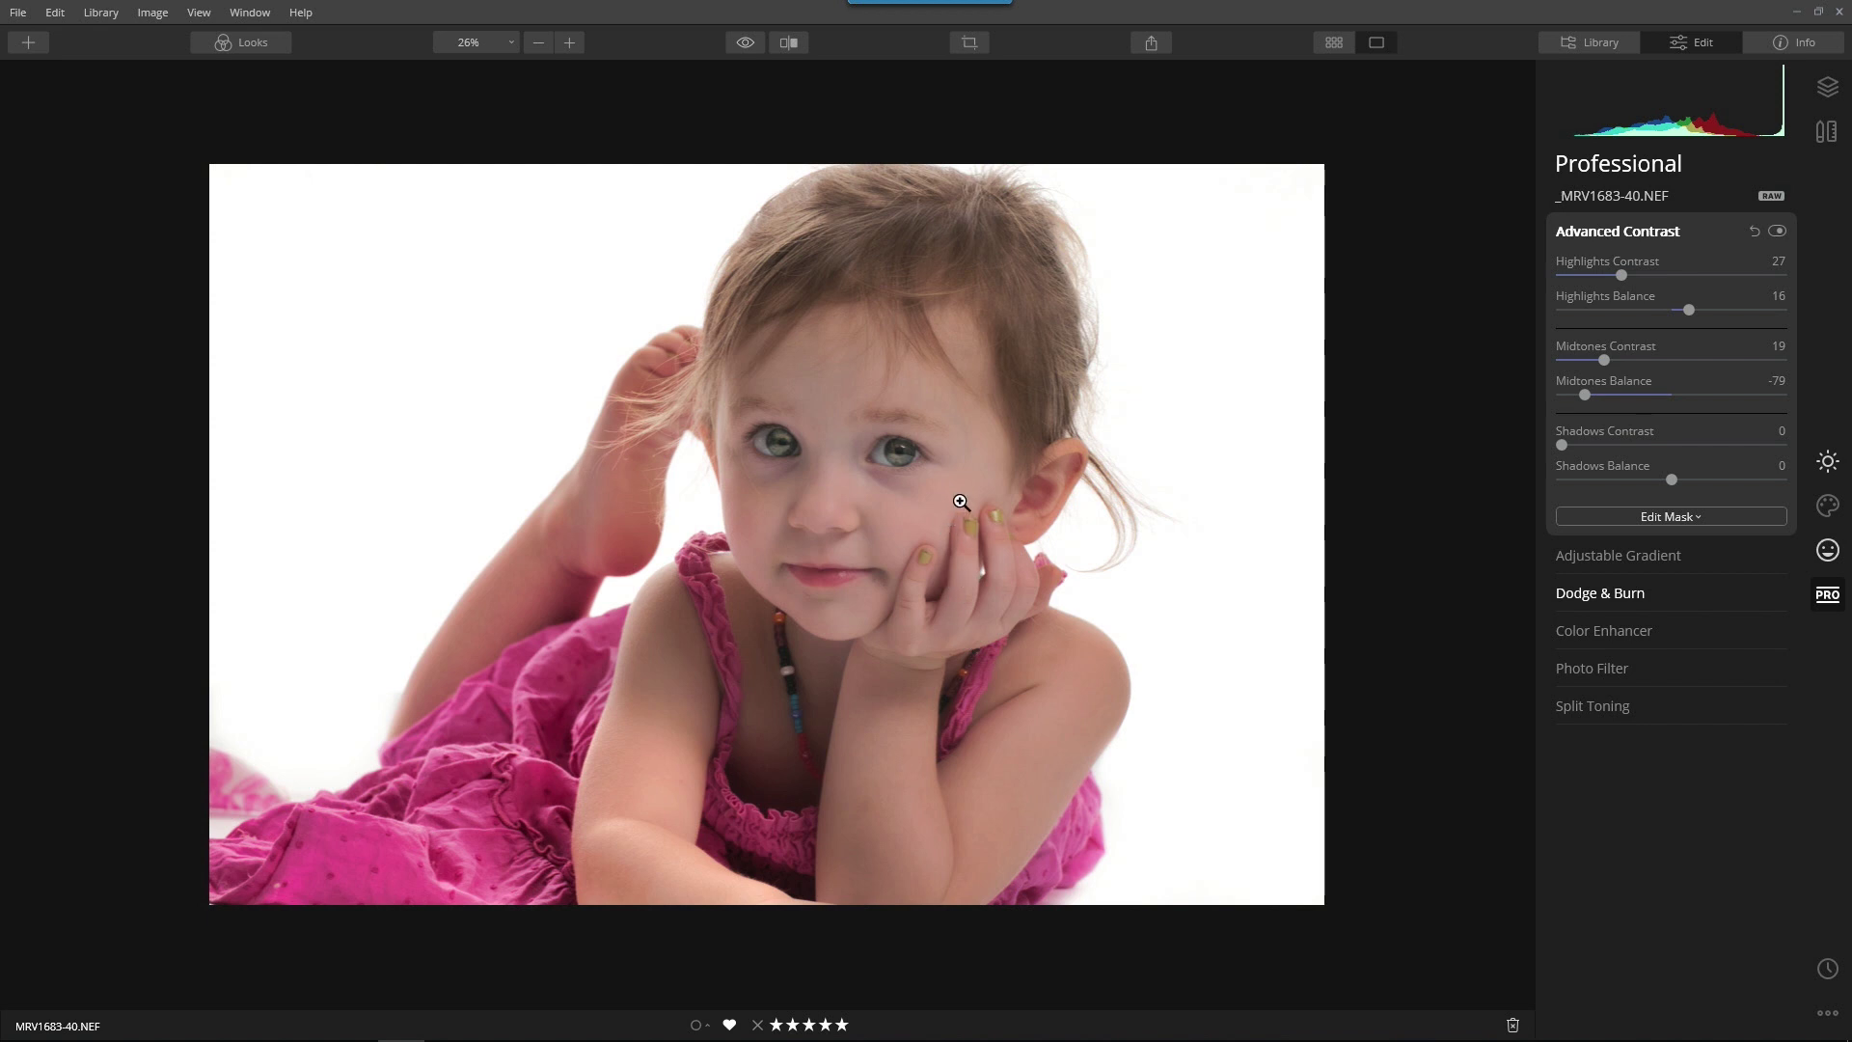
# In the Color filter, recolour the yellow nail polish by setting the yellow range's Hue to -98, Saturation to 31 and Luminance to 26.
pyautogui.scroll(1, 958, 506)
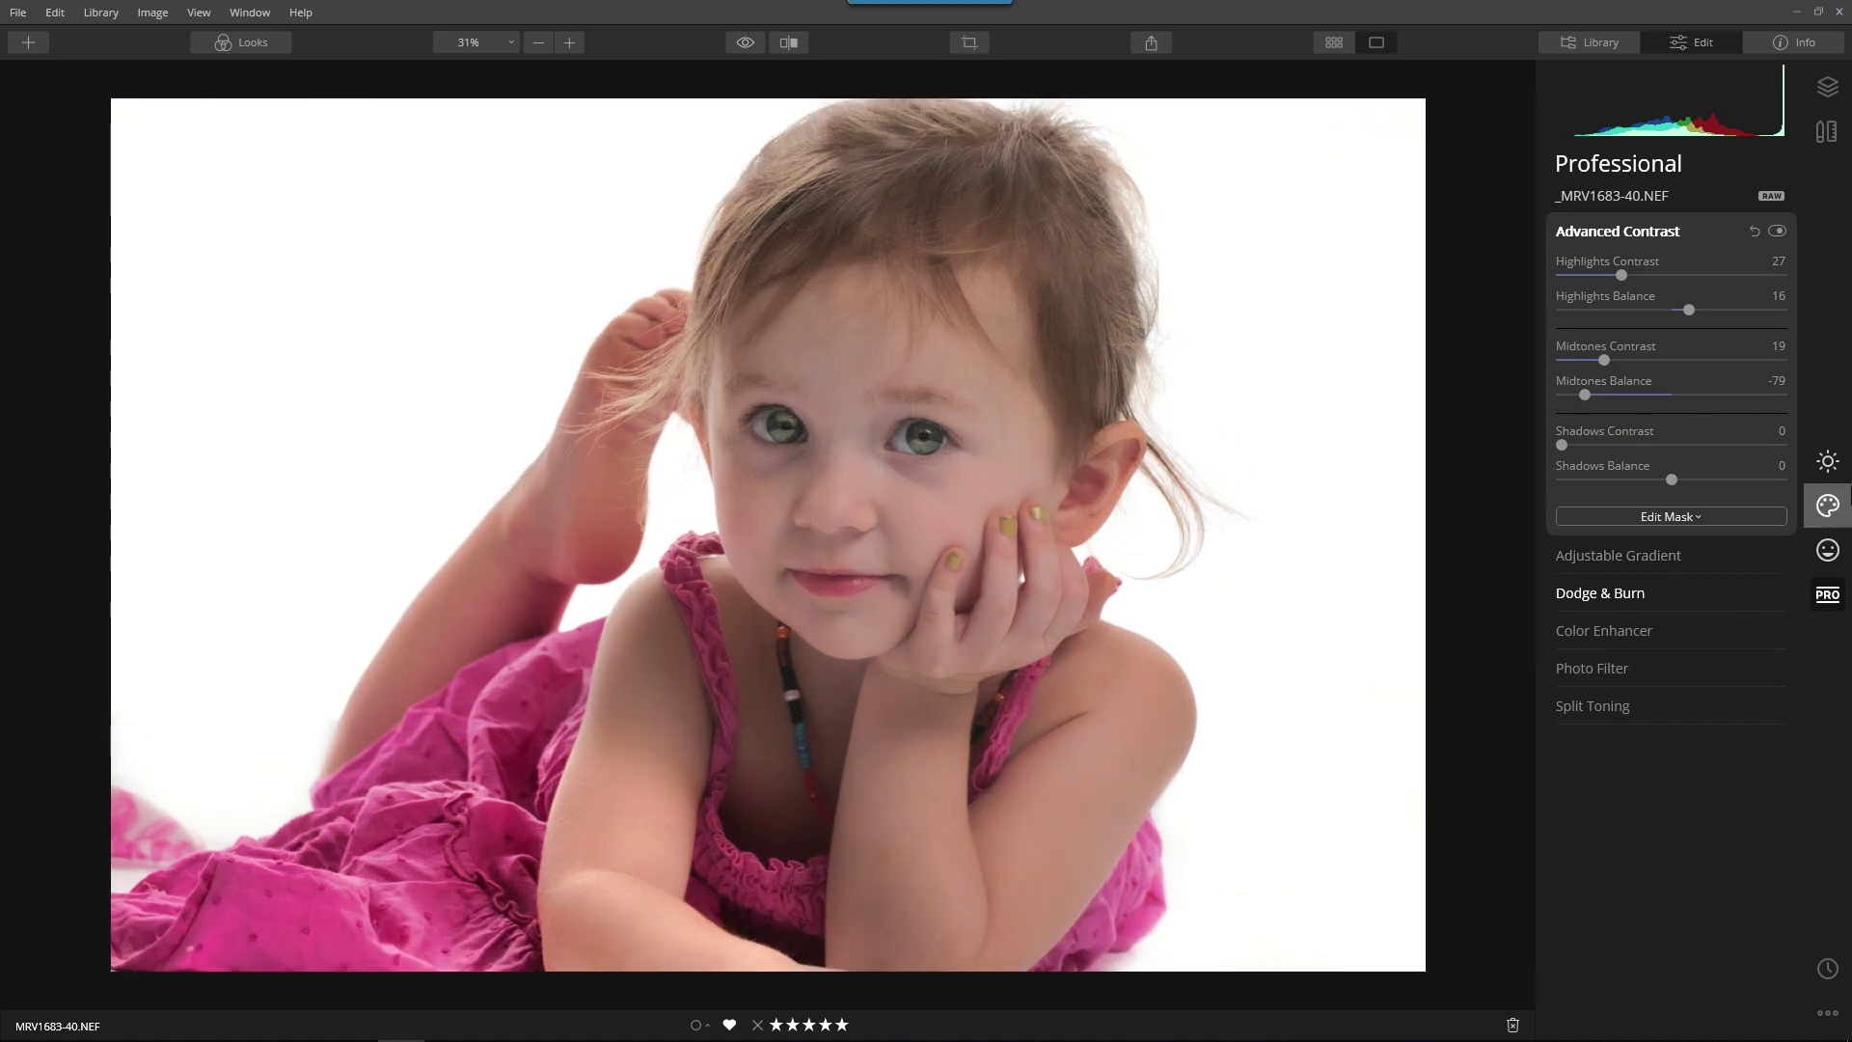
pyautogui.click(1822, 463)
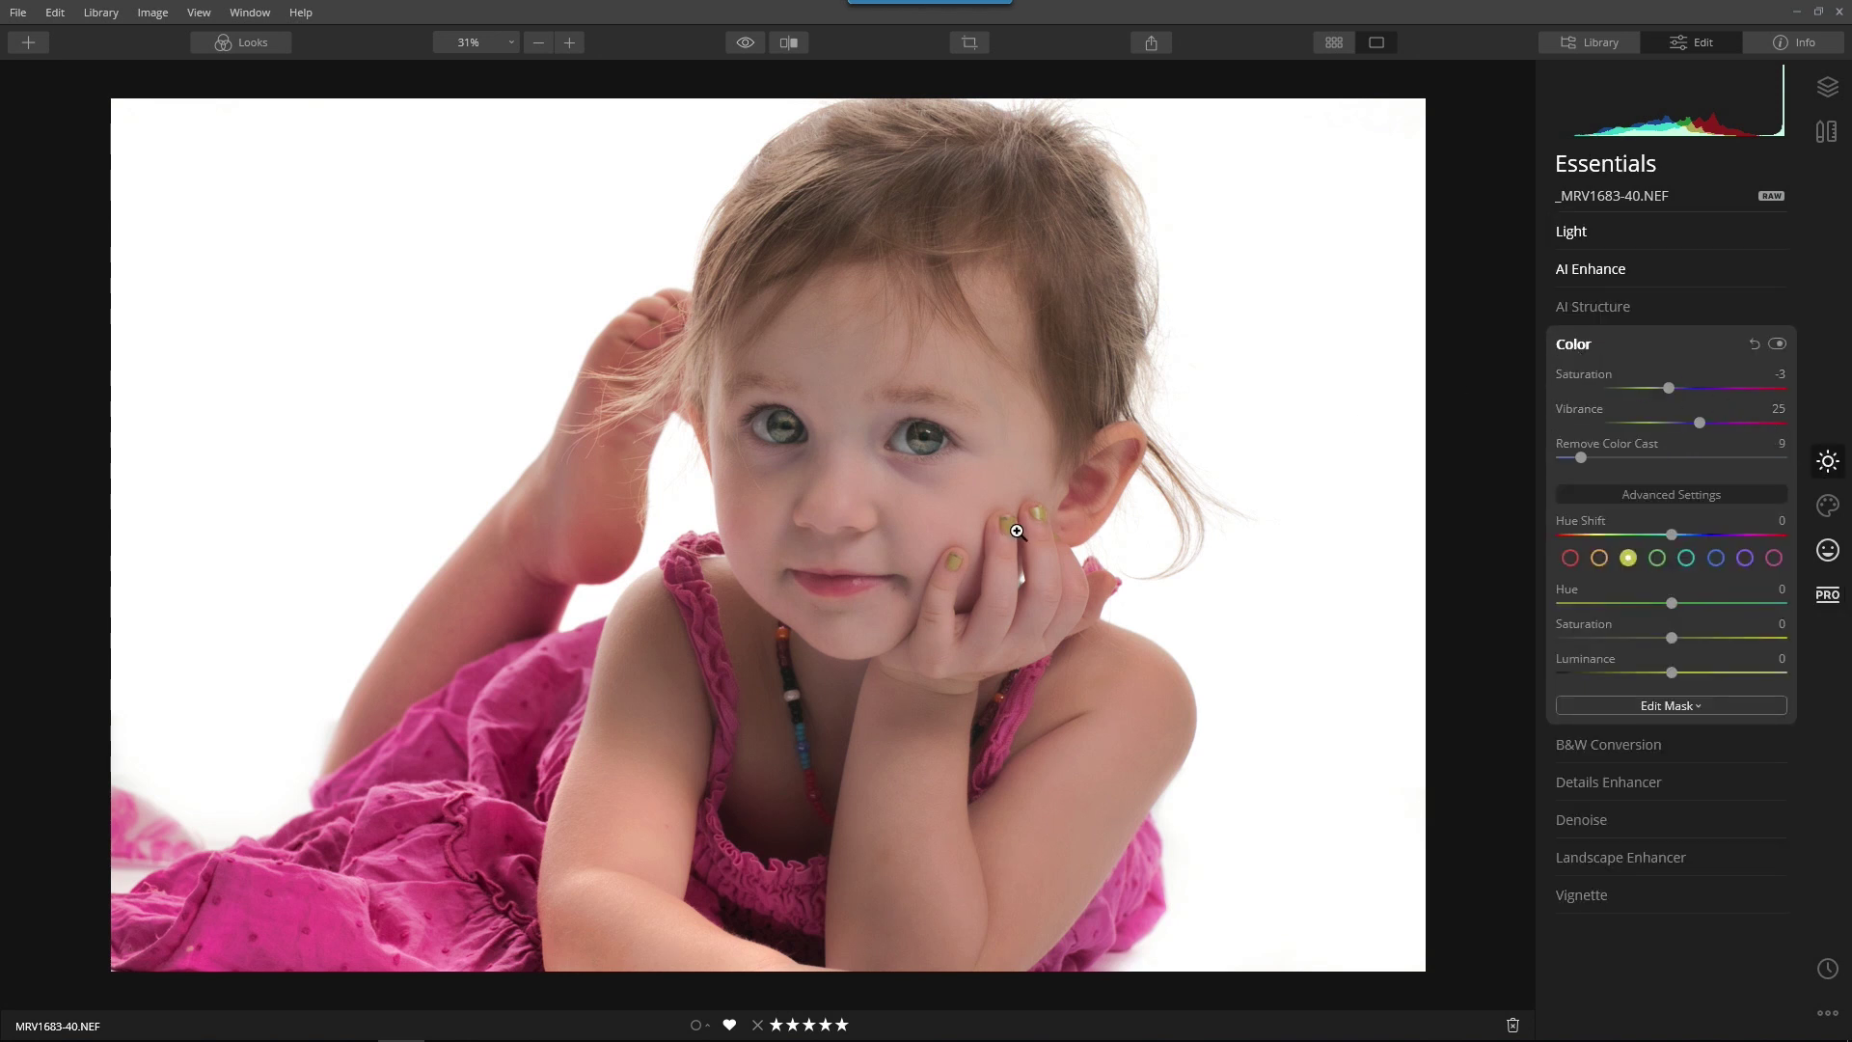
pyautogui.click(1628, 557)
pyautogui.moveTo(1671, 604); pyautogui.dragTo(1564, 635)
pyautogui.moveTo(1674, 638); pyautogui.dragTo(1709, 672)
pyautogui.click(1668, 702)
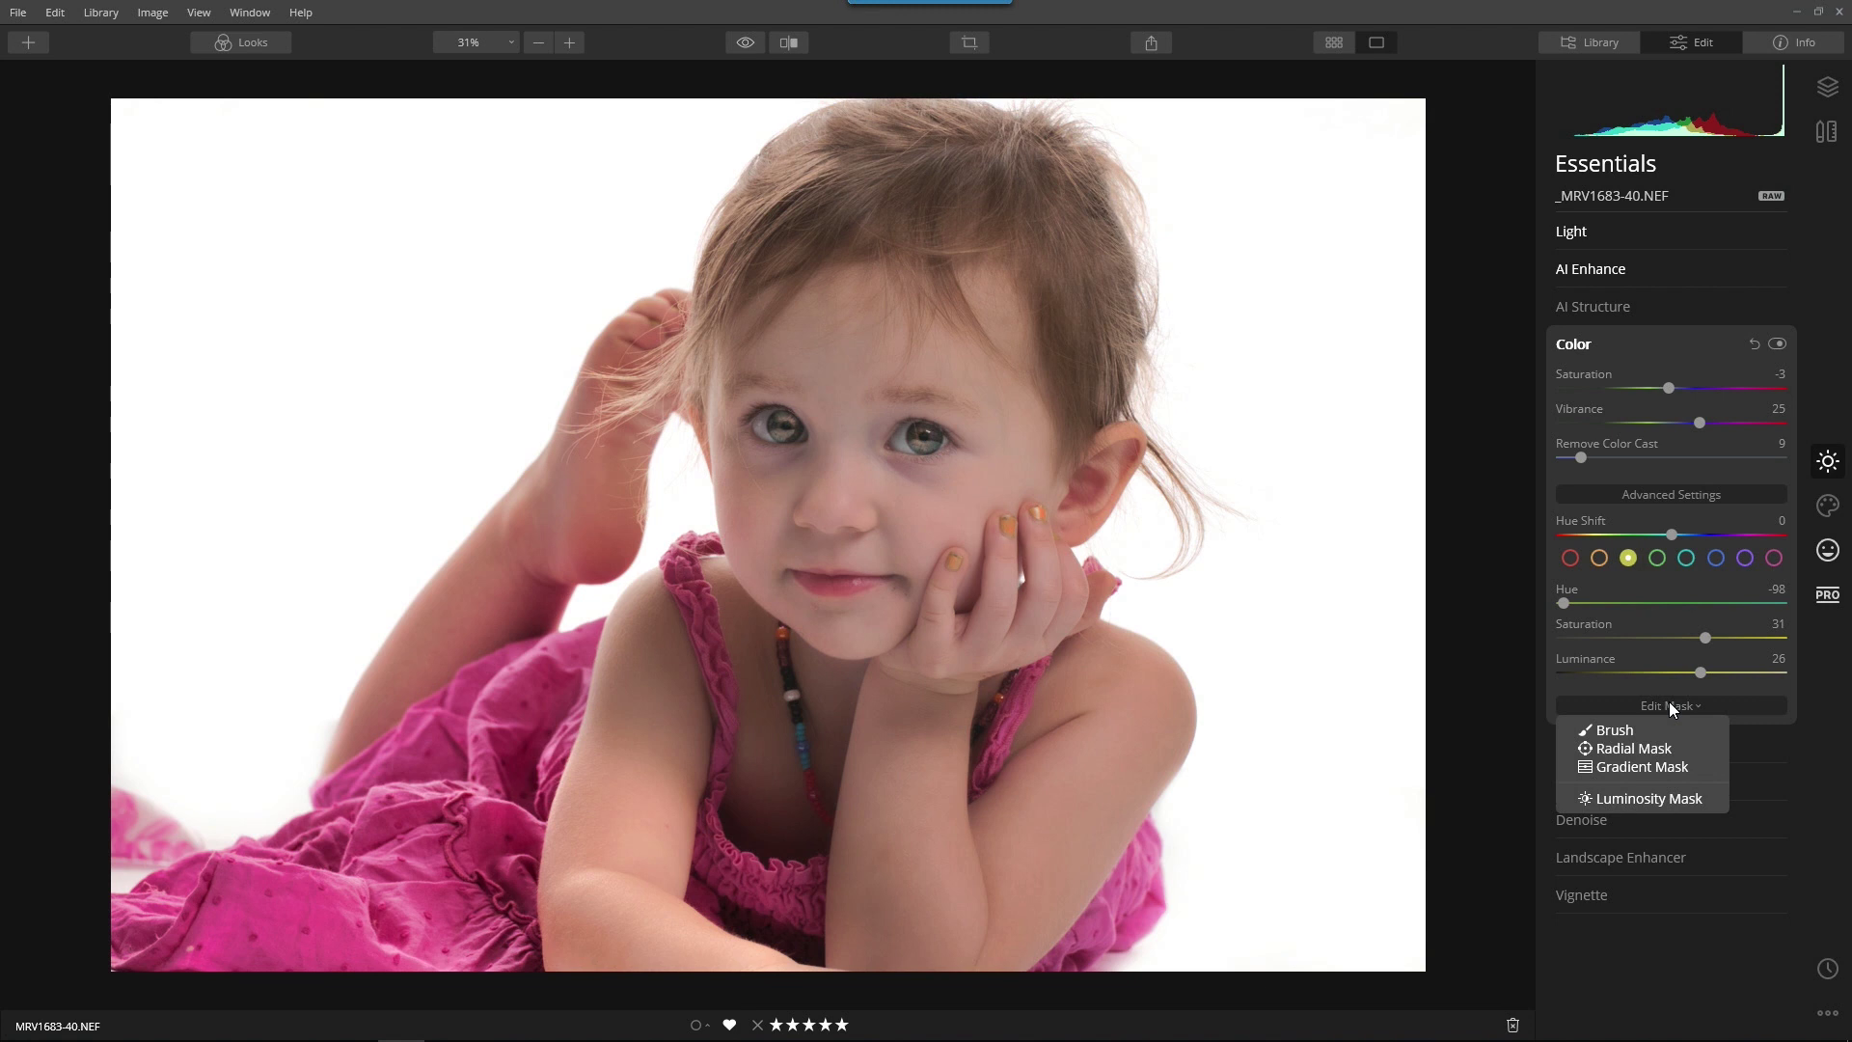
pyautogui.click(1641, 687)
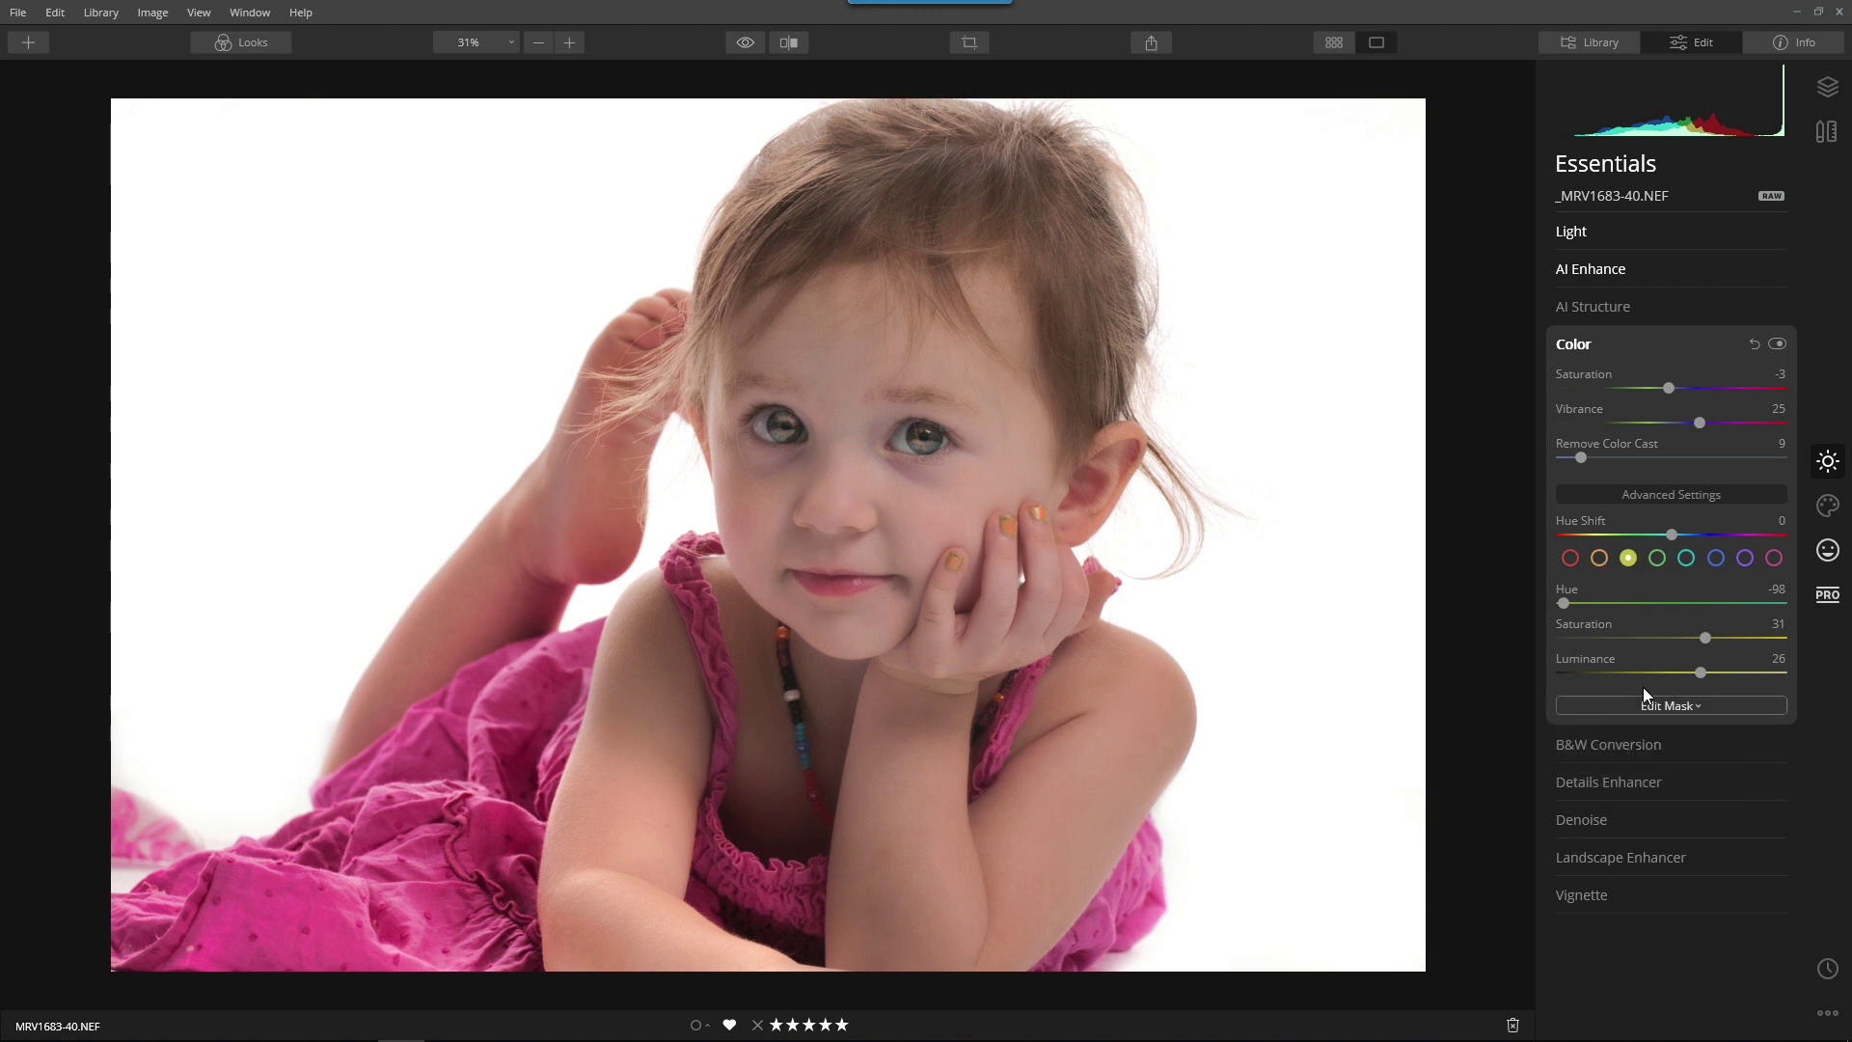
# Compare the portrait with the Color filter off and on, and view the whole image before and after all edits.
pyautogui.click(1777, 344)
pyautogui.click(1777, 345)
pyautogui.click(1777, 345)
pyautogui.click(1778, 344)
pyautogui.scroll(-1, 1228, 528)
pyautogui.scroll(-1, 1193, 535)
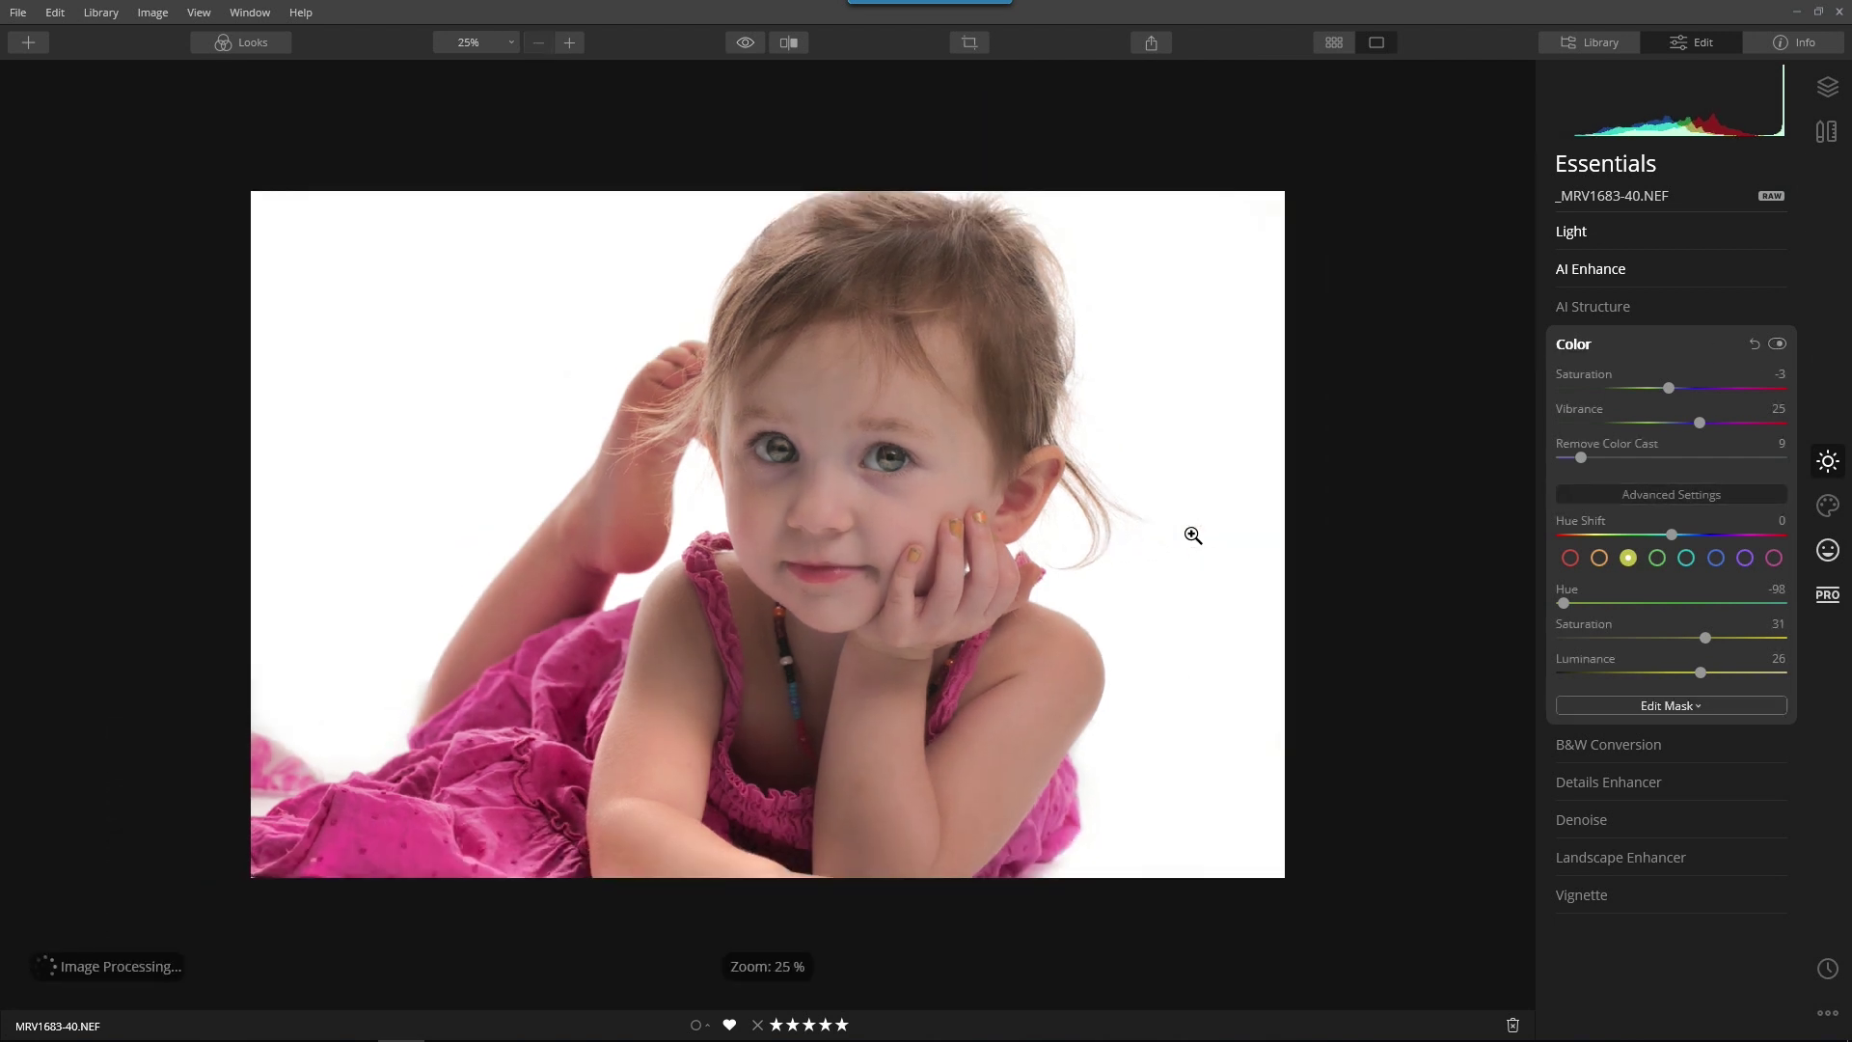
pyautogui.click(745, 42)
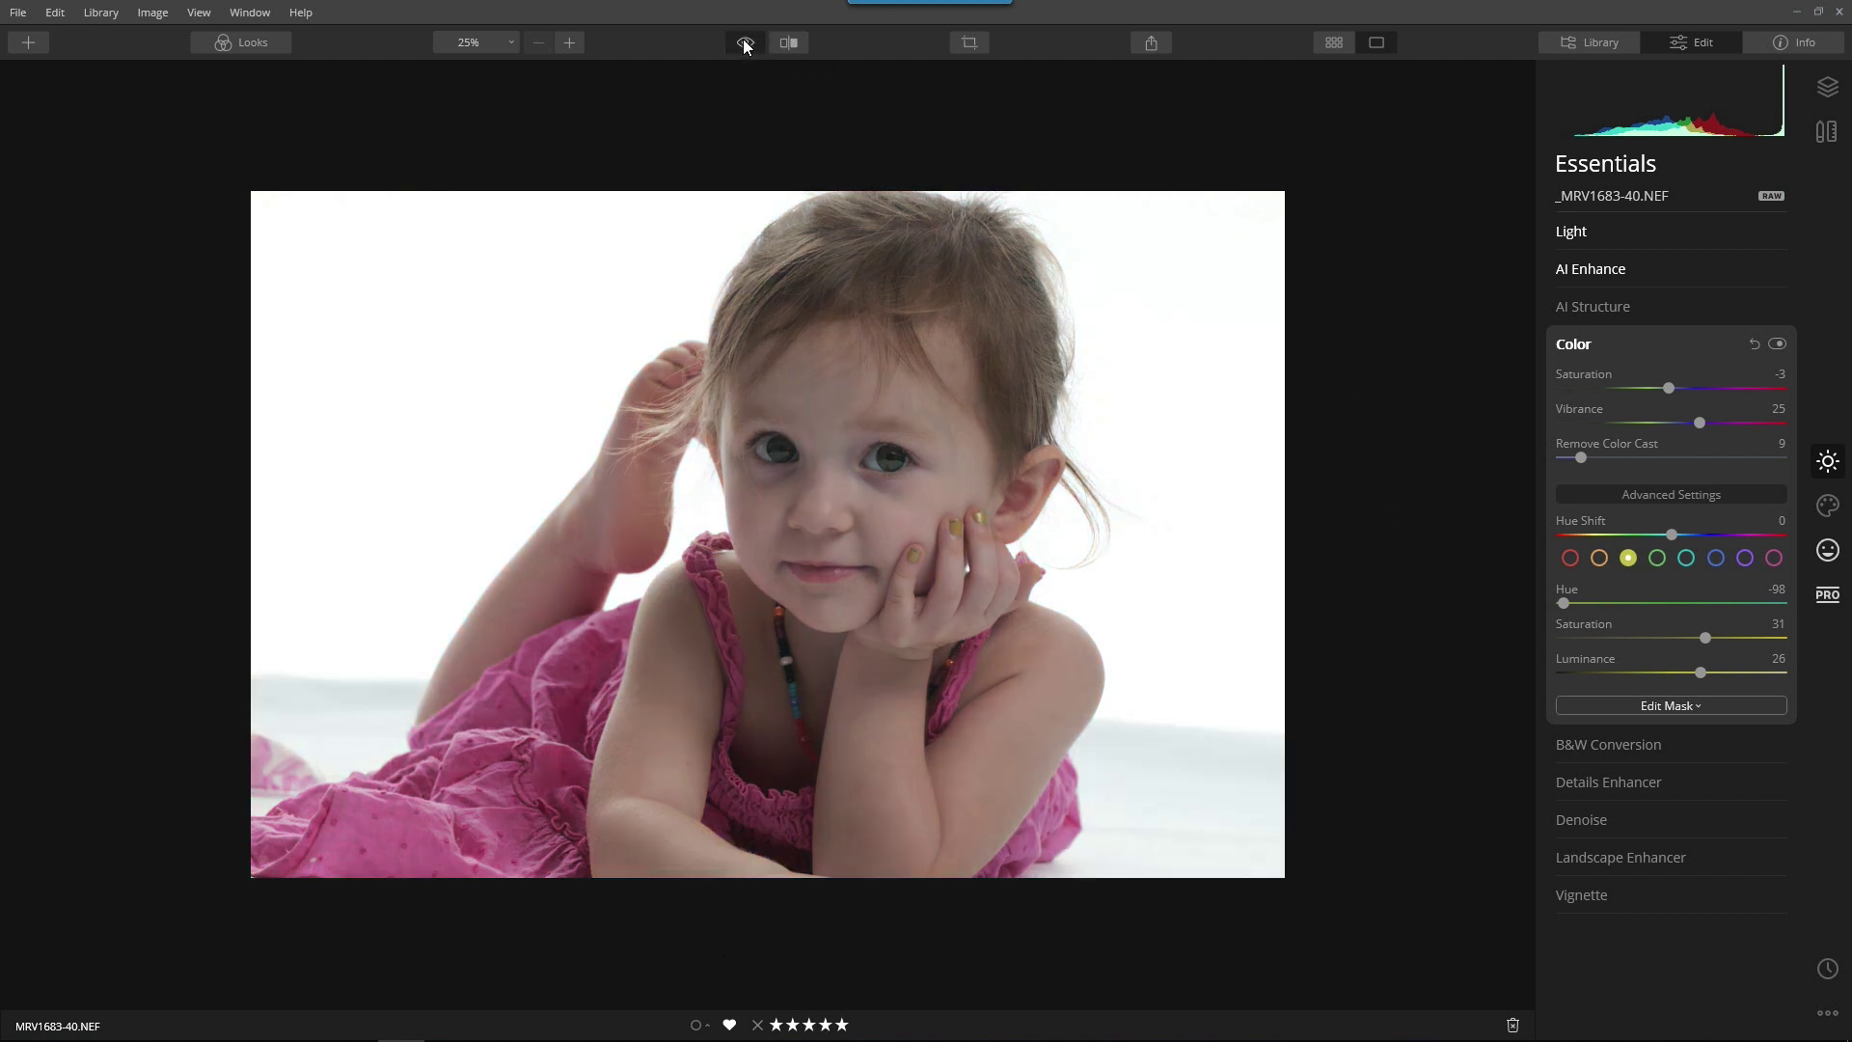
pyautogui.click(746, 42)
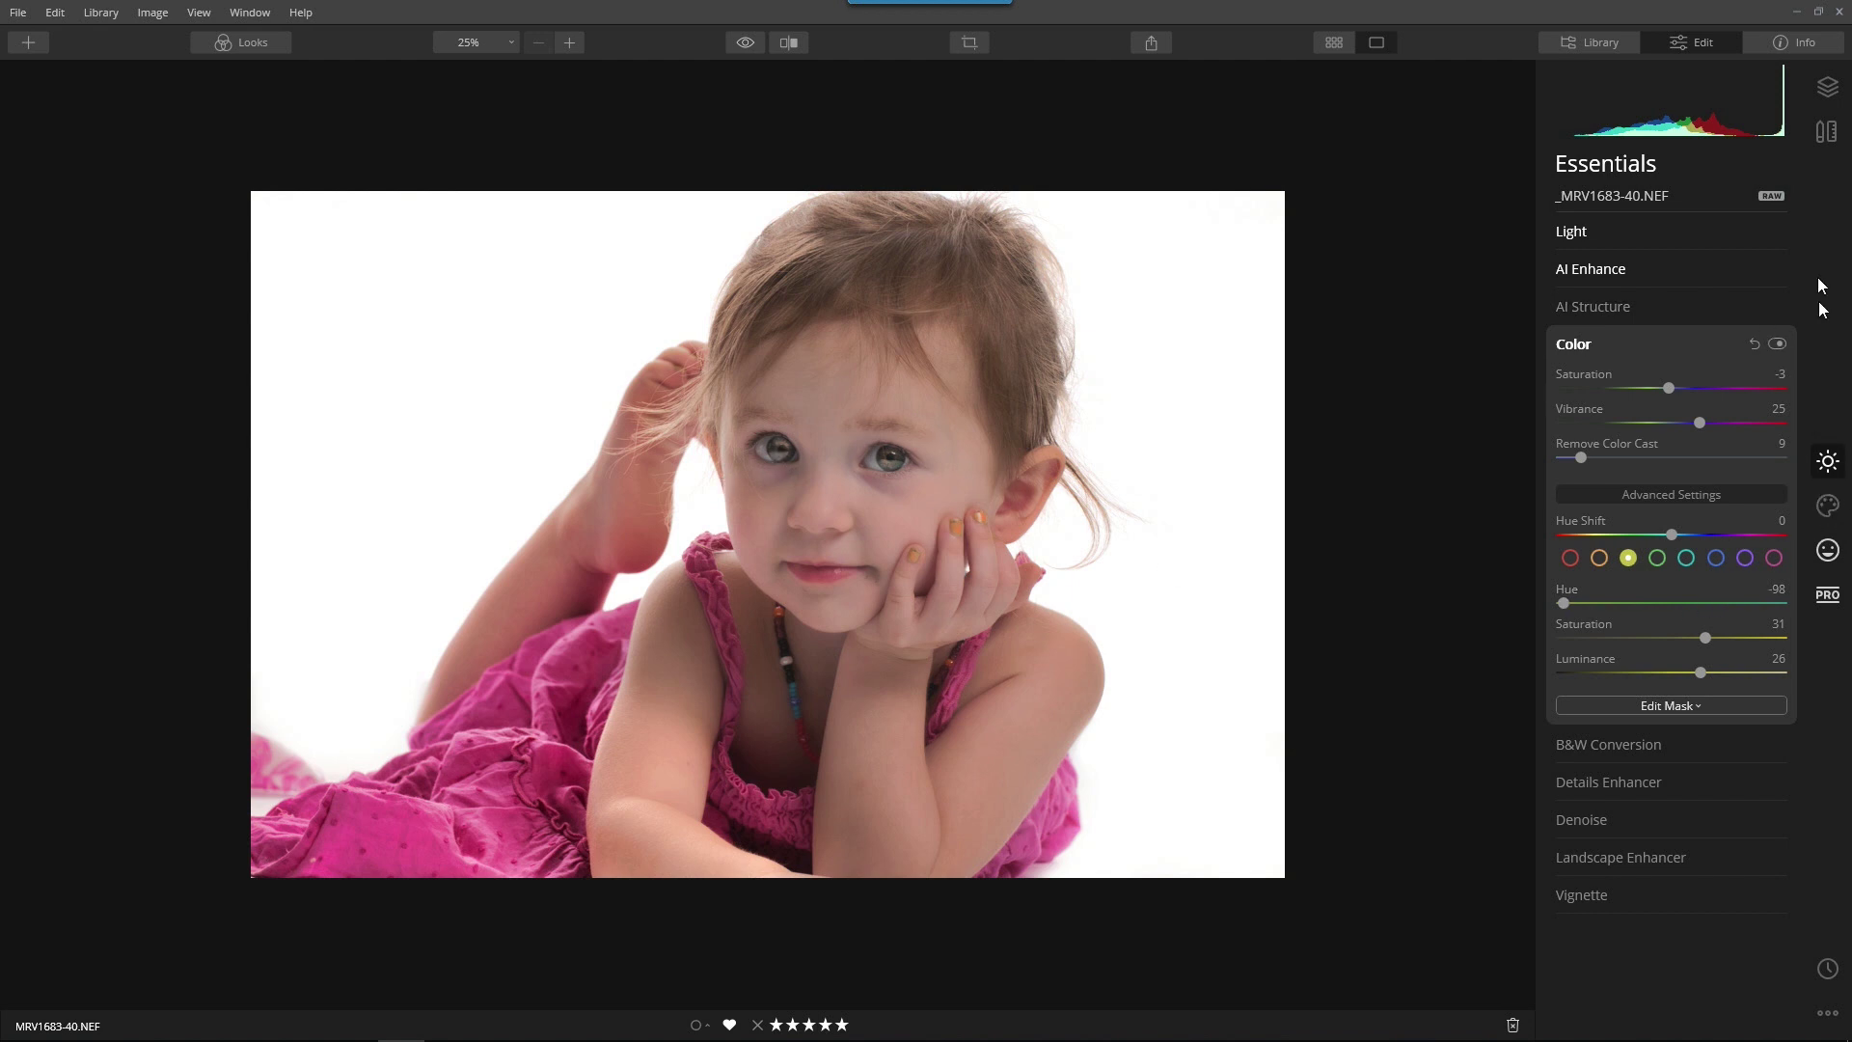
# Preview the base layer's Adjustments Amount at 0 and set it to 95.
pyautogui.click(1825, 135)
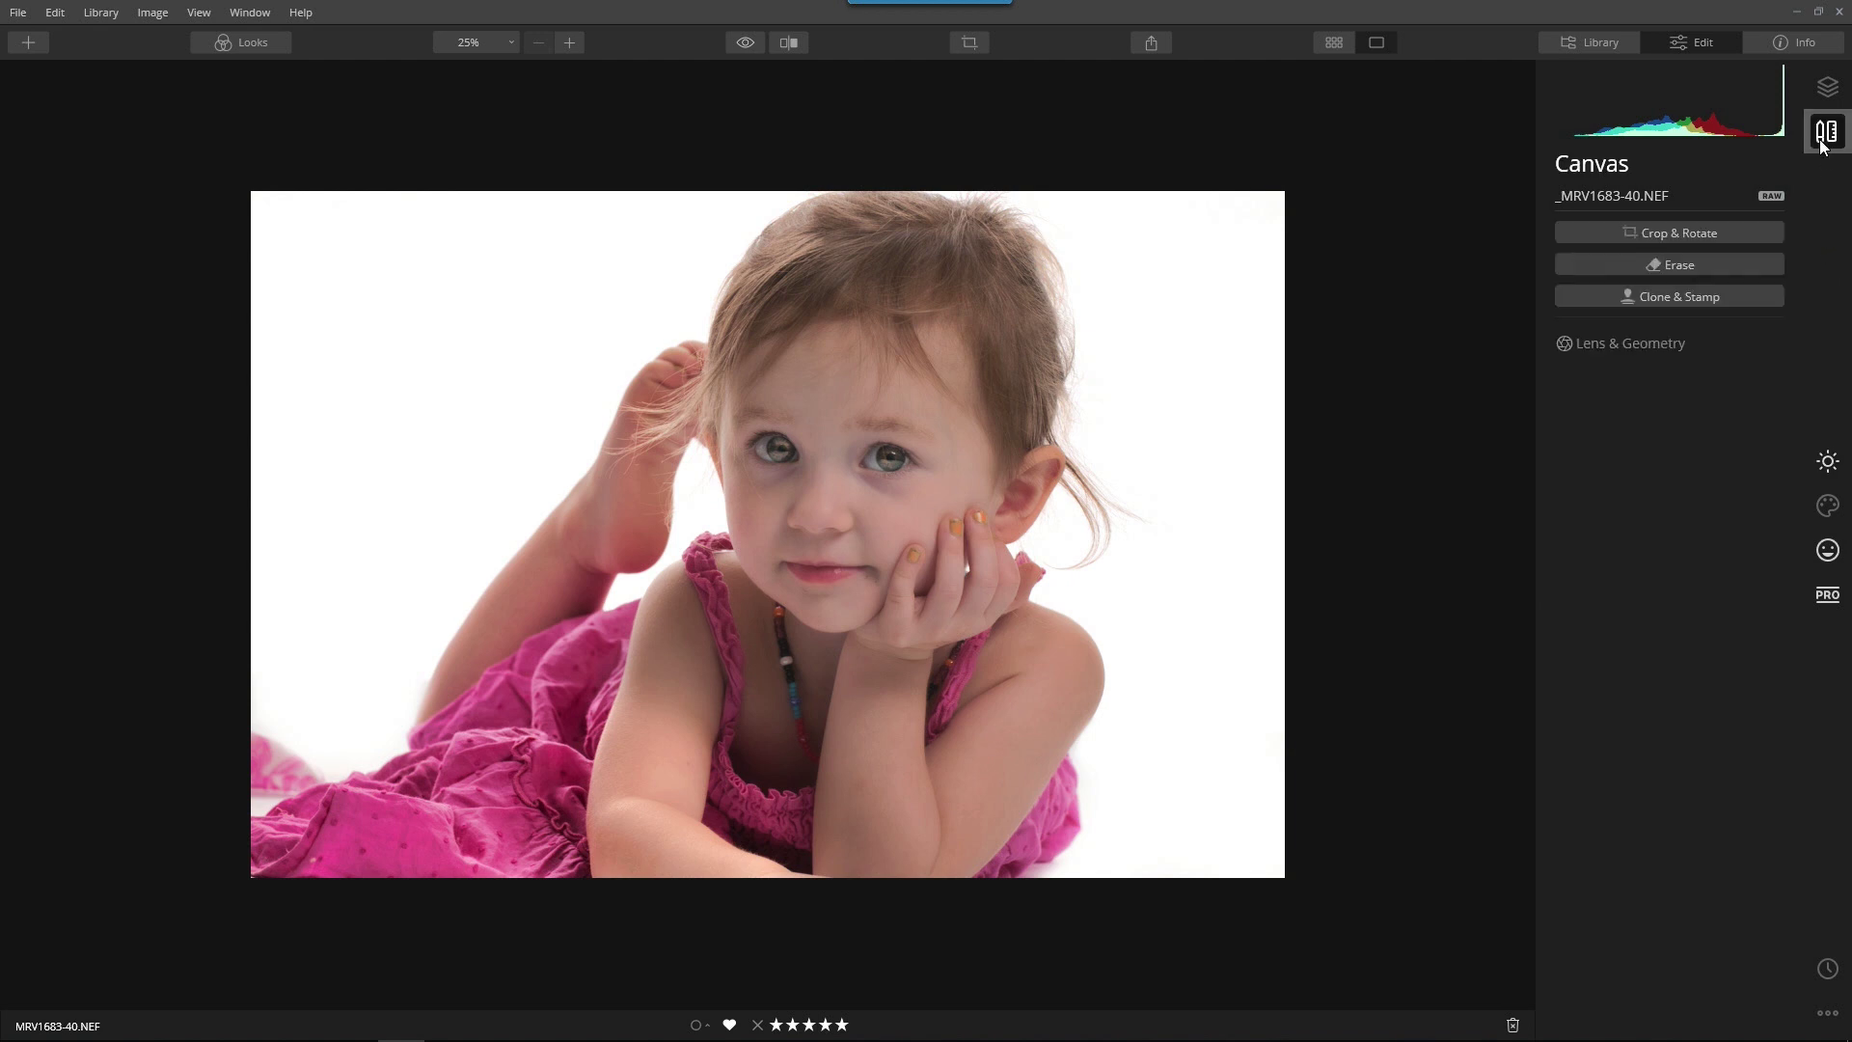
pyautogui.click(1829, 96)
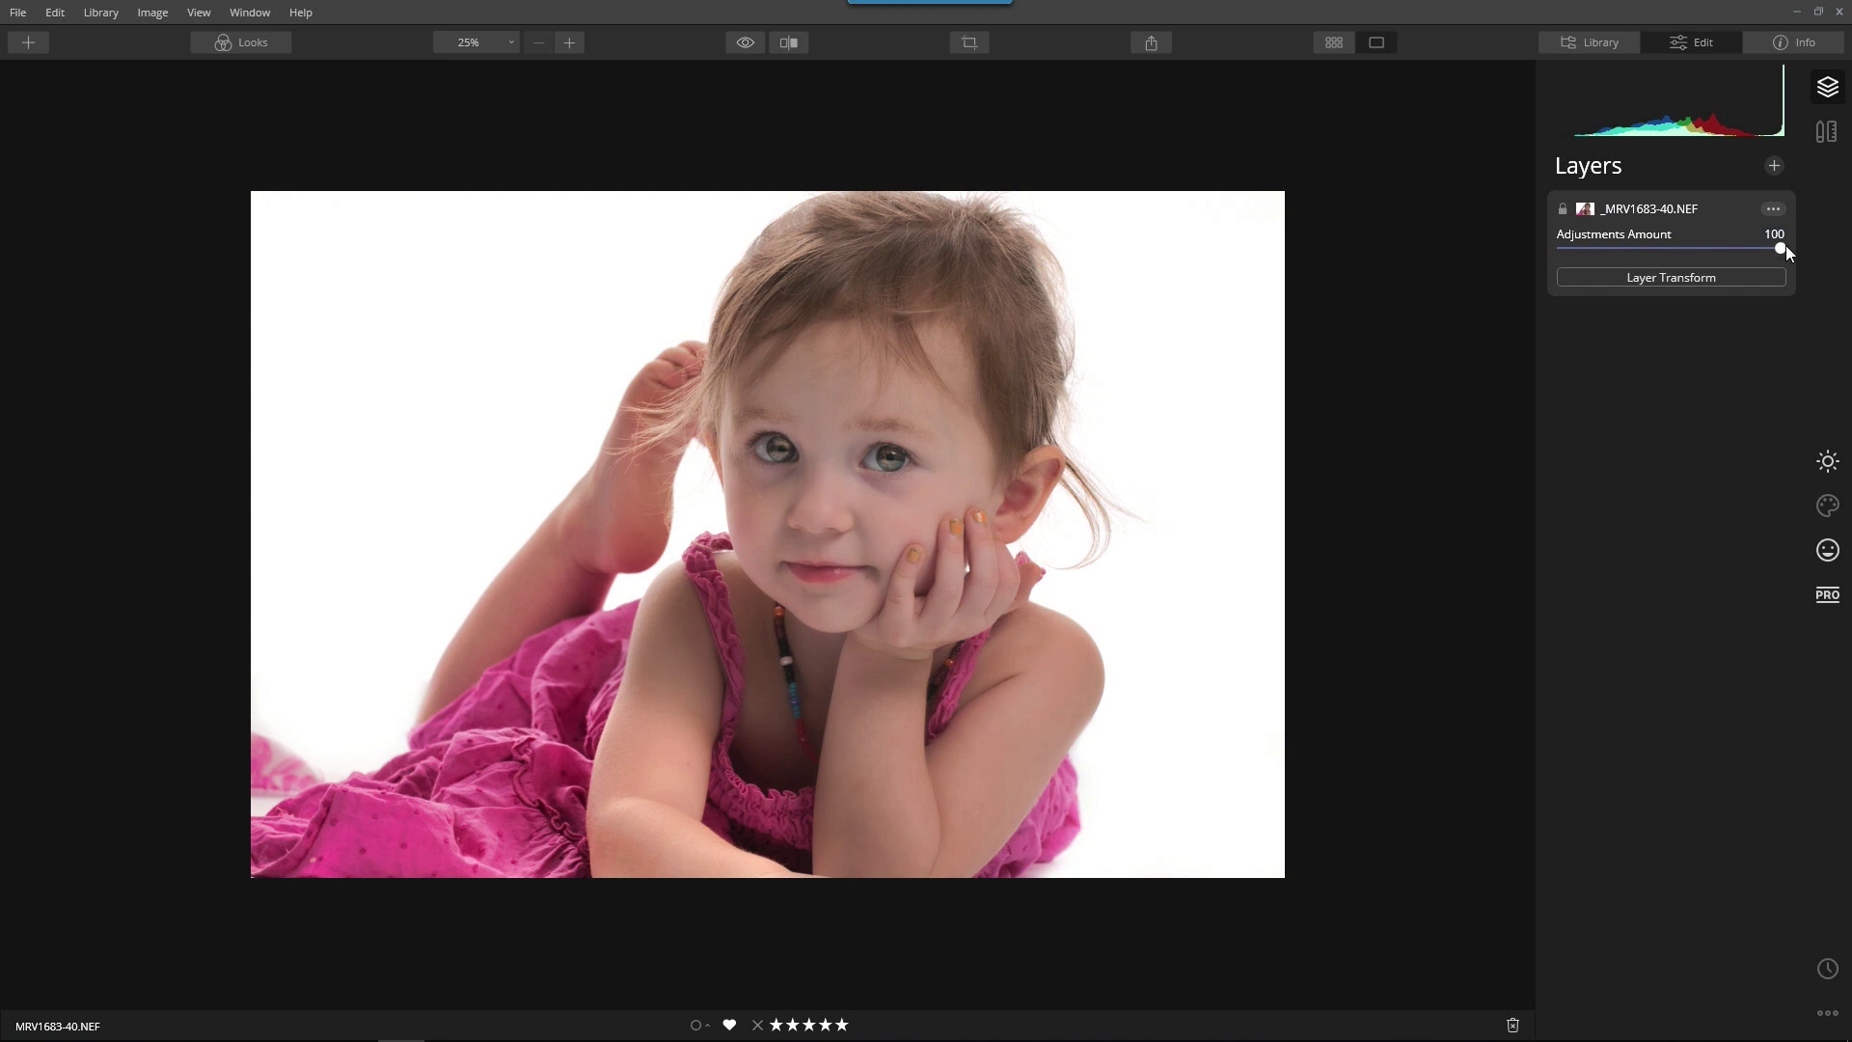
pyautogui.moveTo(1781, 247); pyautogui.dragTo(1553, 267)
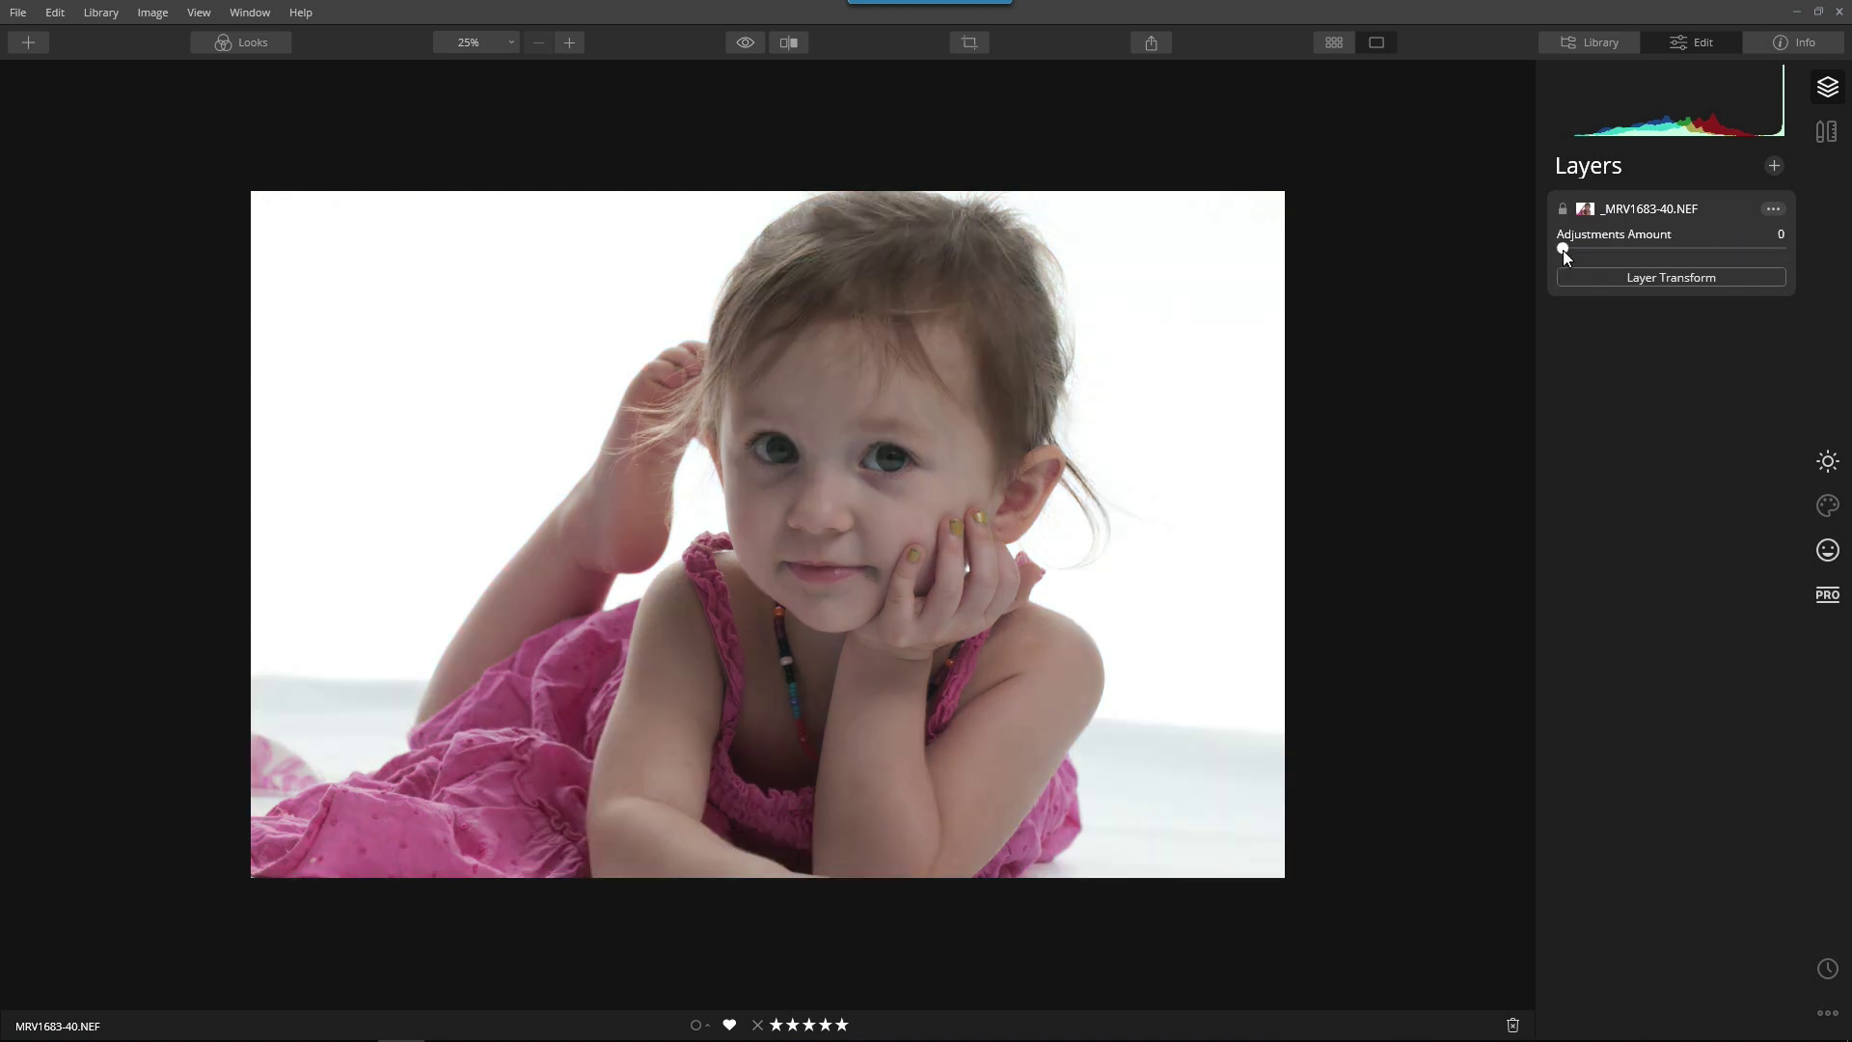
pyautogui.moveTo(1563, 251); pyautogui.dragTo(1753, 262)
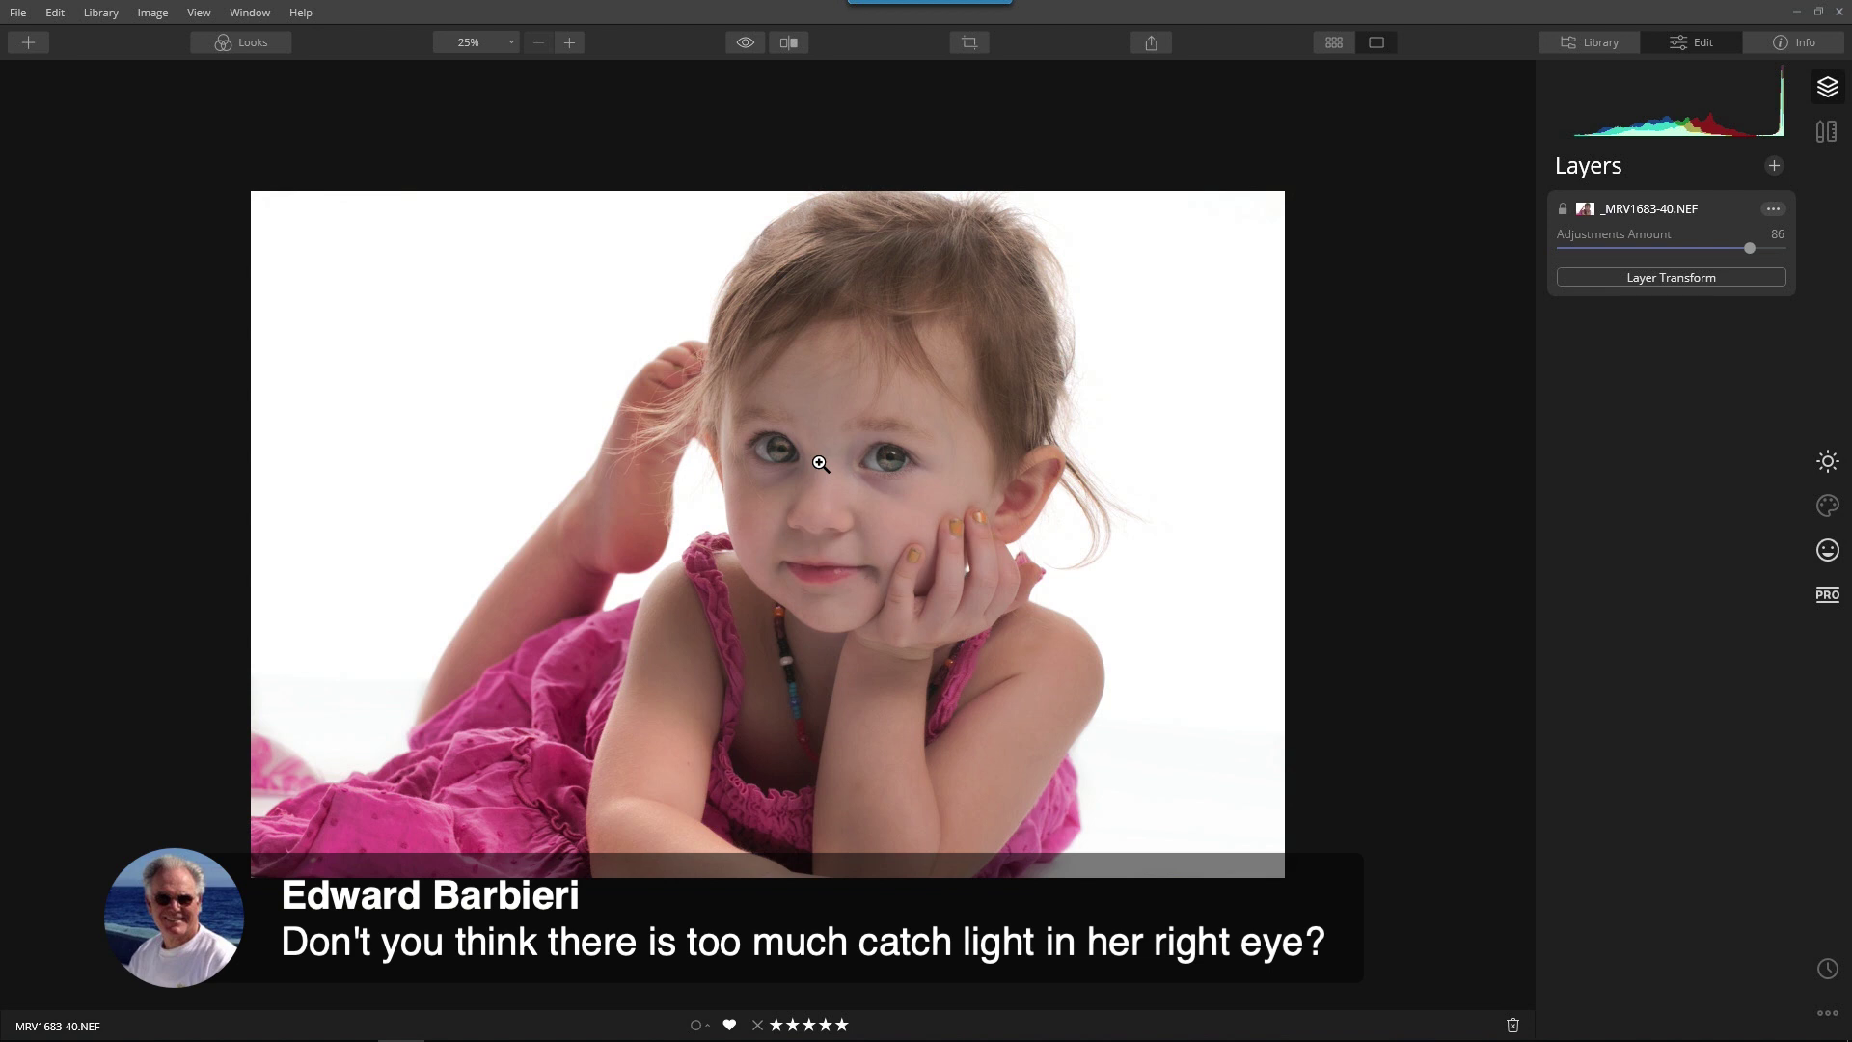
pyautogui.moveTo(1749, 248); pyautogui.dragTo(1757, 248)
pyautogui.click(1770, 249)
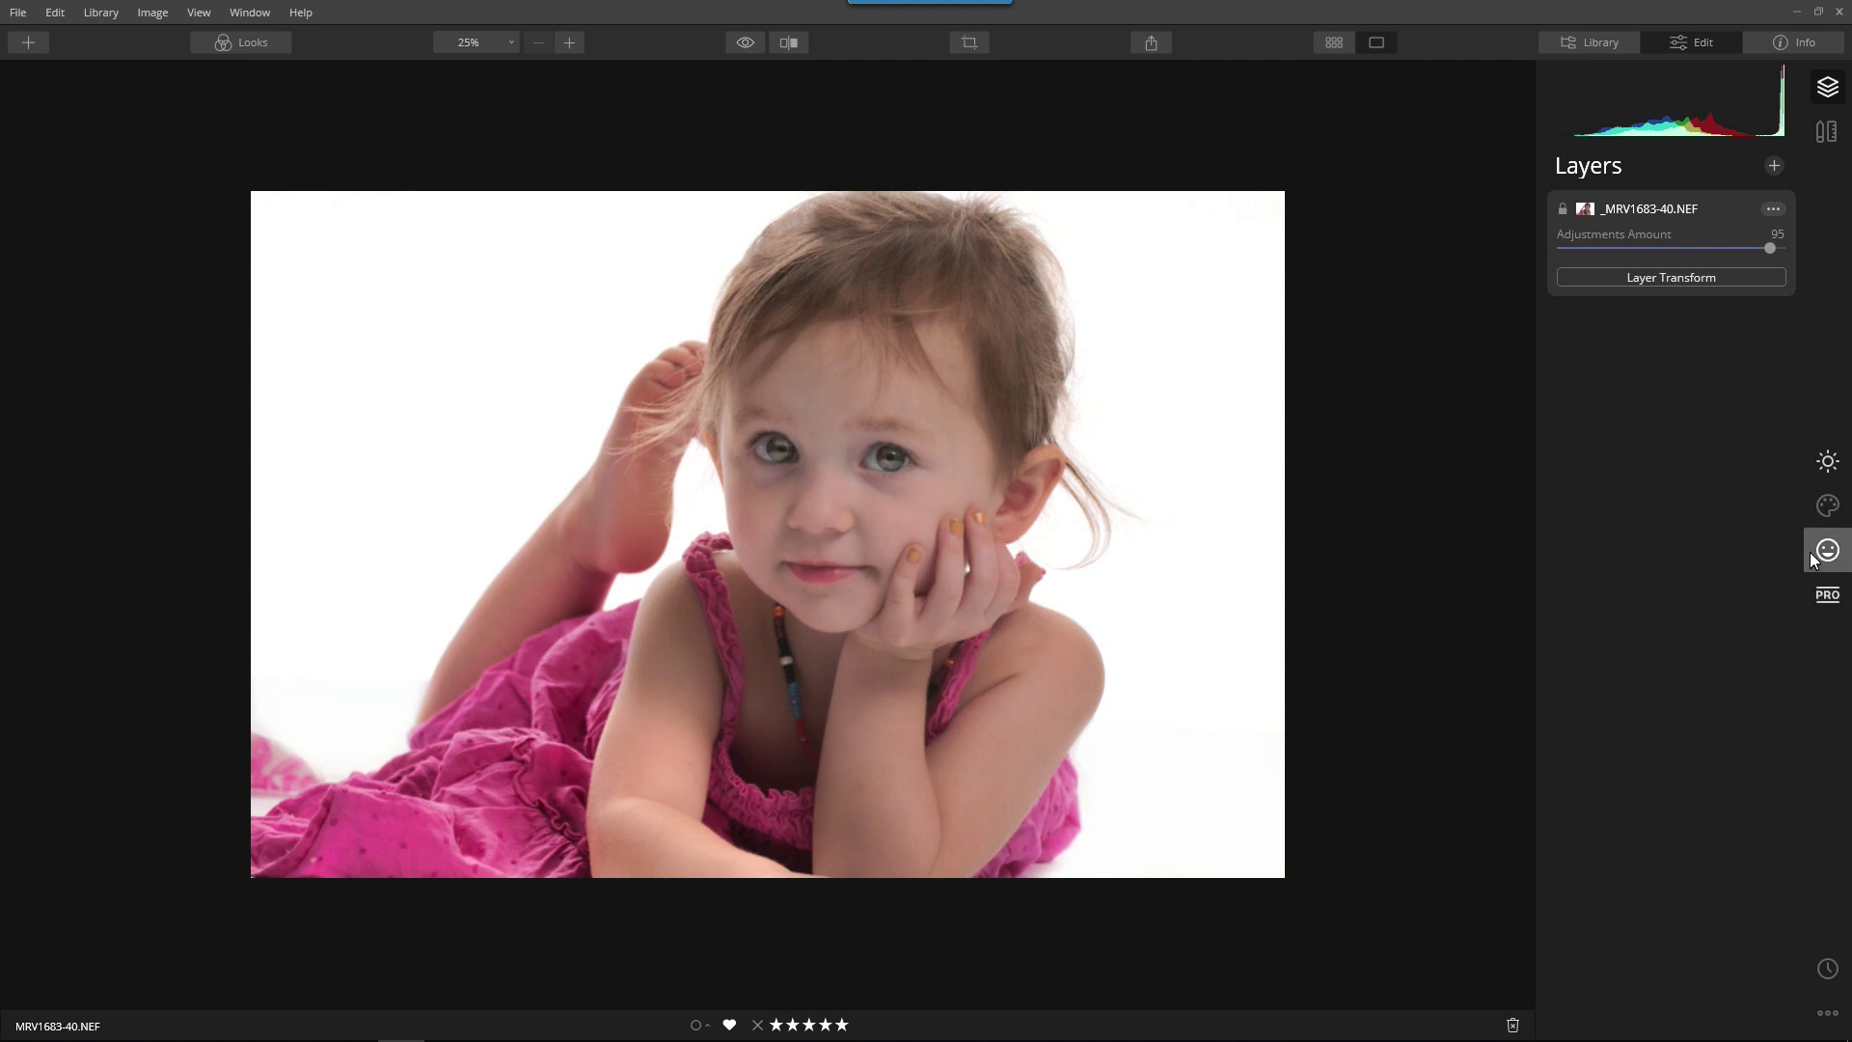
# Compare the portrait's background with the Dodge & Burn filter off and on, leaving the filter enabled.
pyautogui.click(1818, 582)
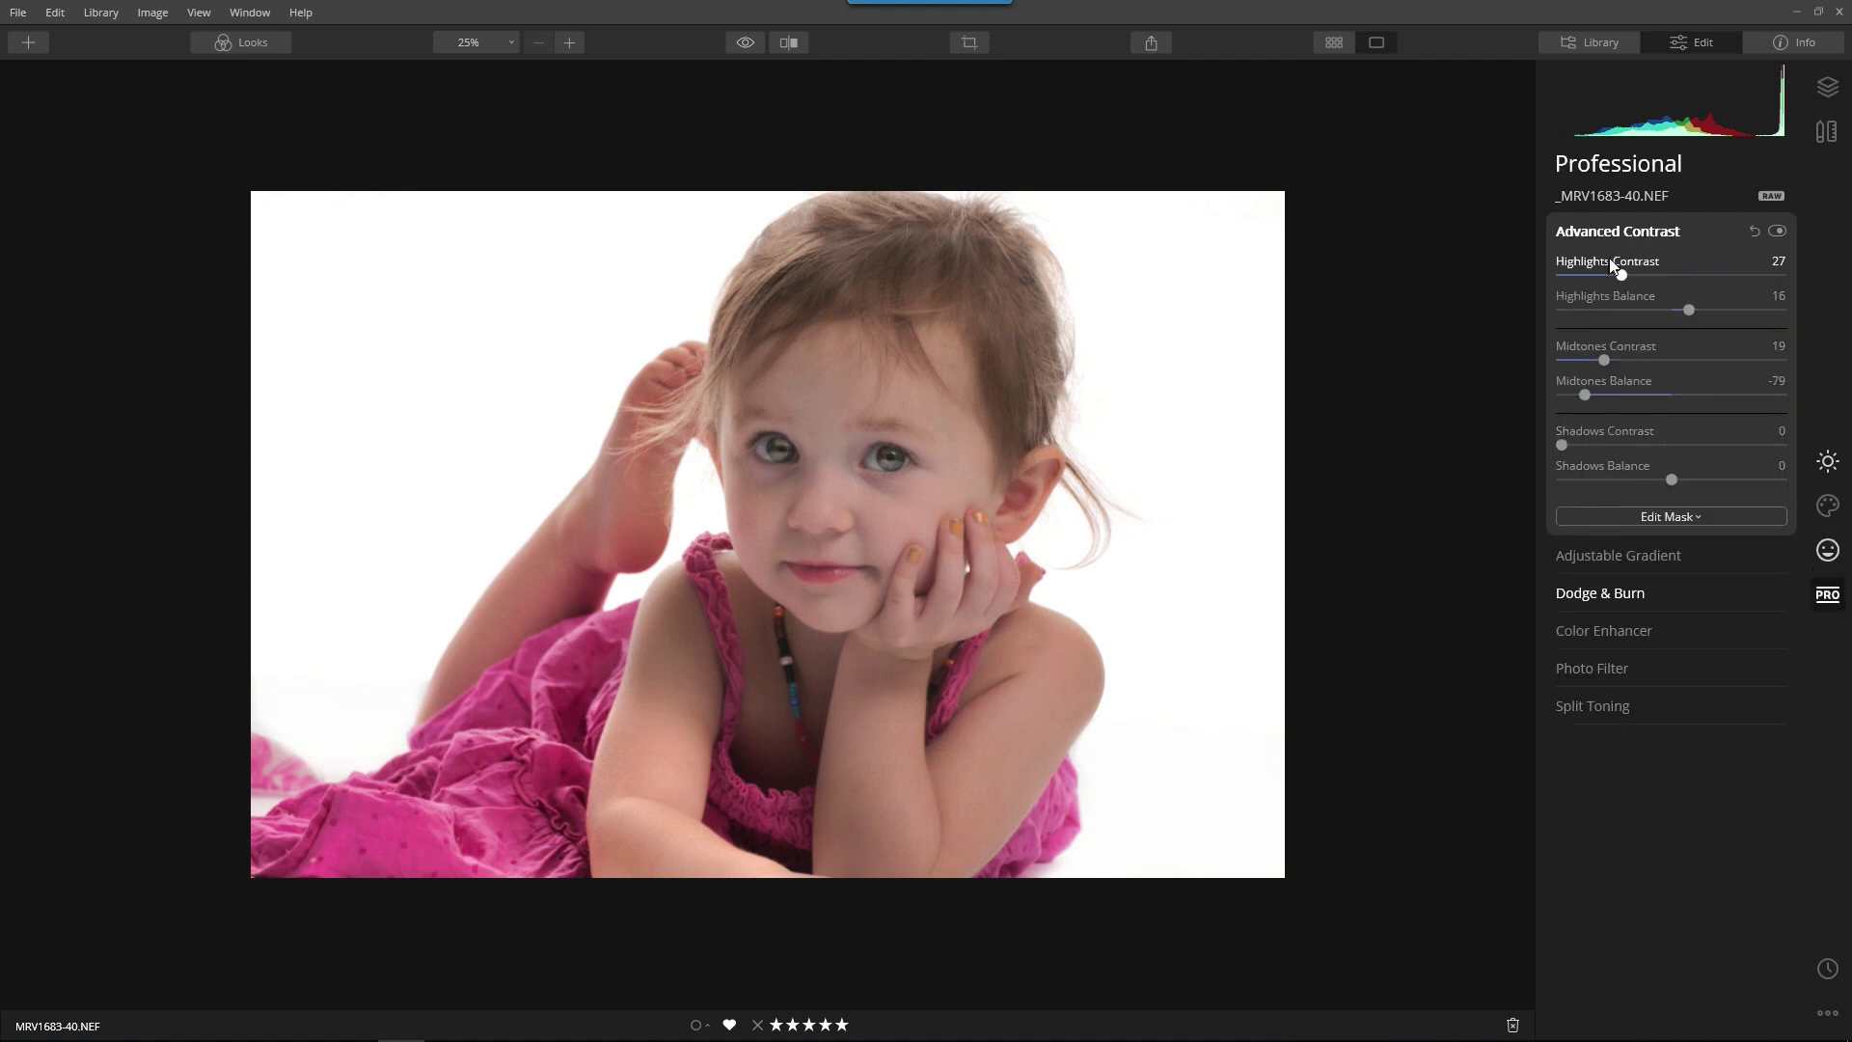
pyautogui.click(1616, 594)
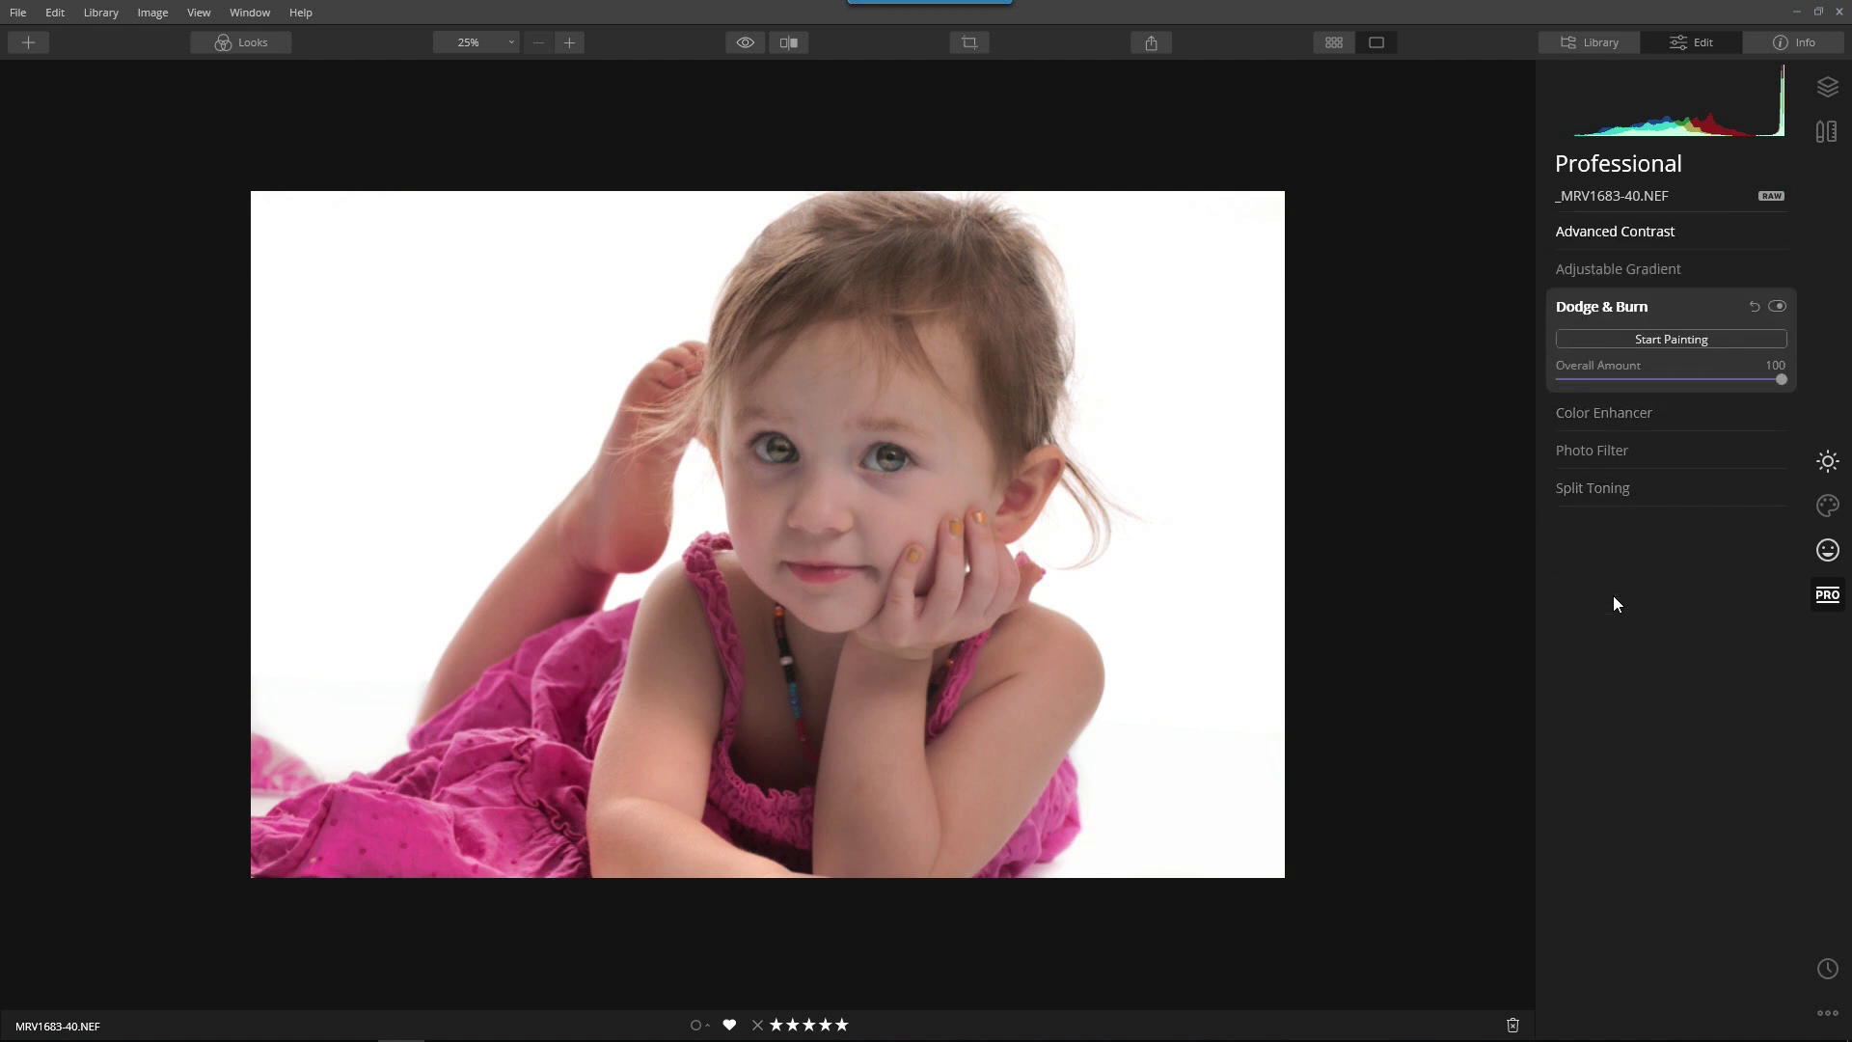
pyautogui.click(1780, 305)
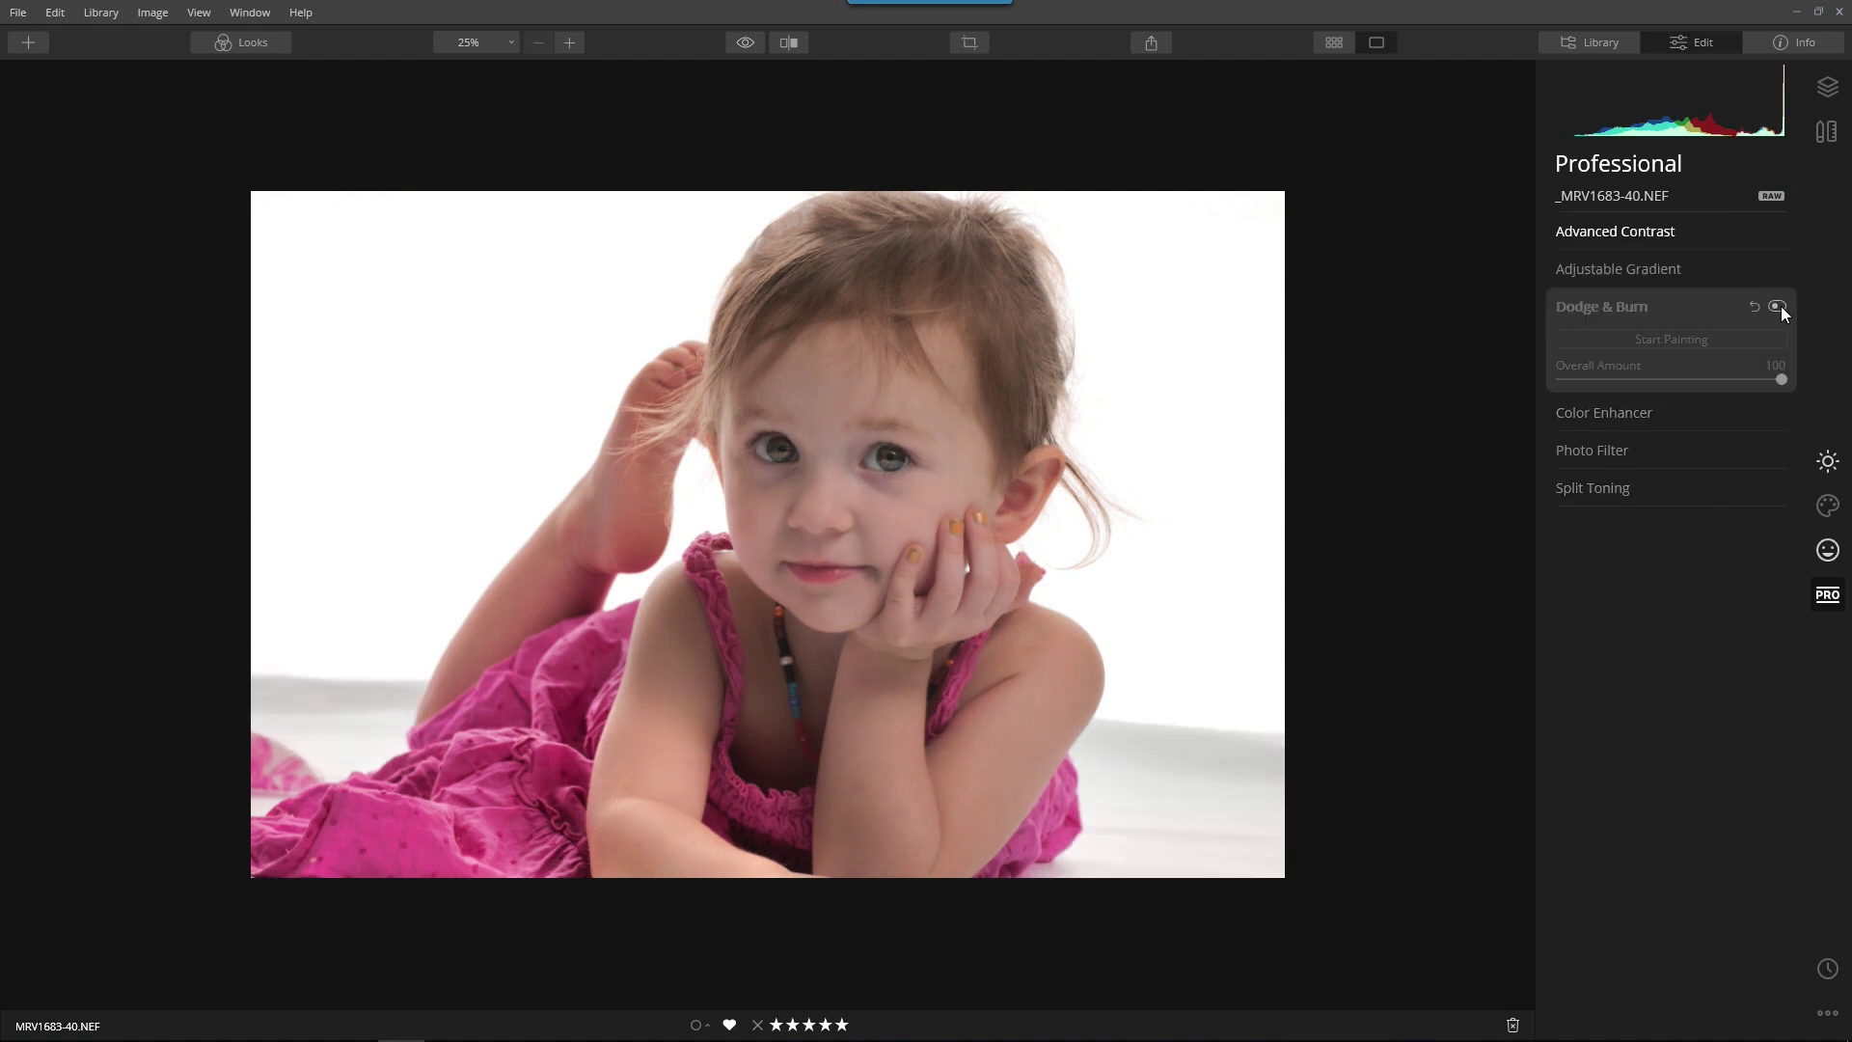
pyautogui.click(1780, 305)
pyautogui.click(1781, 304)
pyautogui.click(1780, 305)
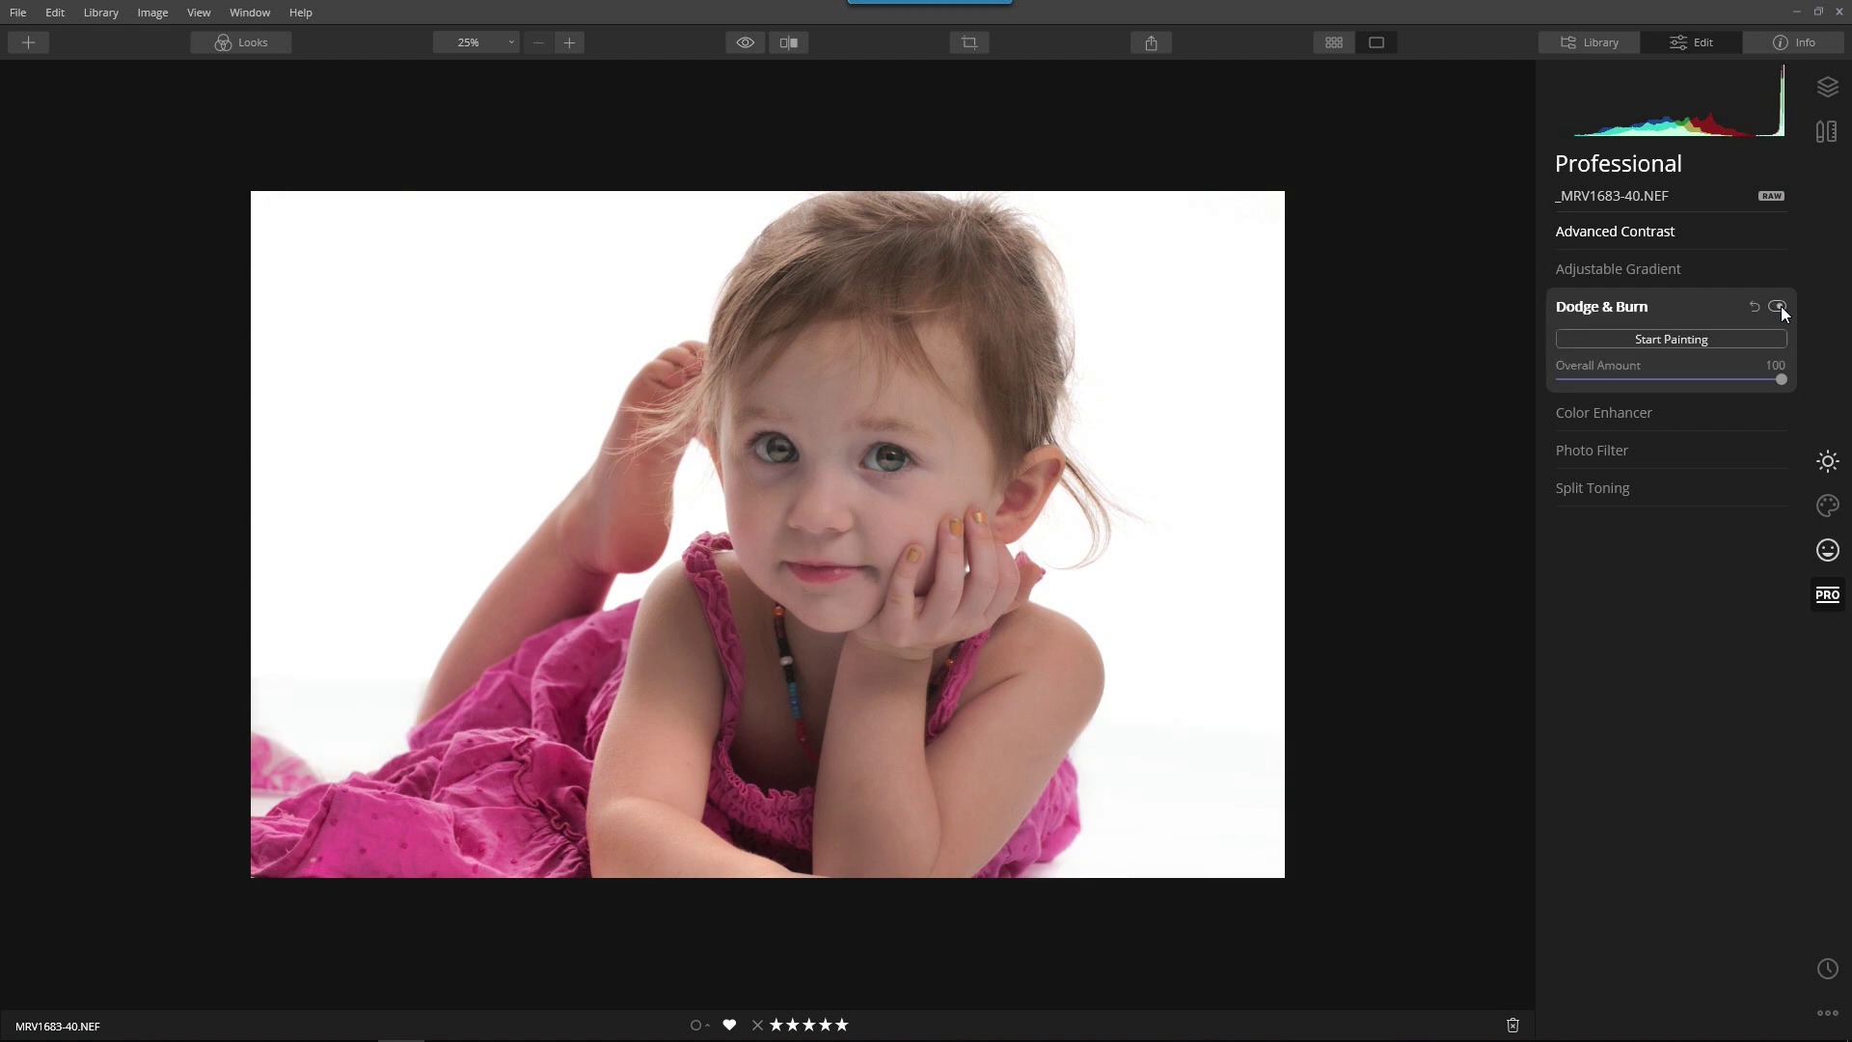
# In Dodge & Burn, paint over the child's right eye with the Erase brush at size 64 and 6% strength, and finish painting.
pyautogui.click(1692, 341)
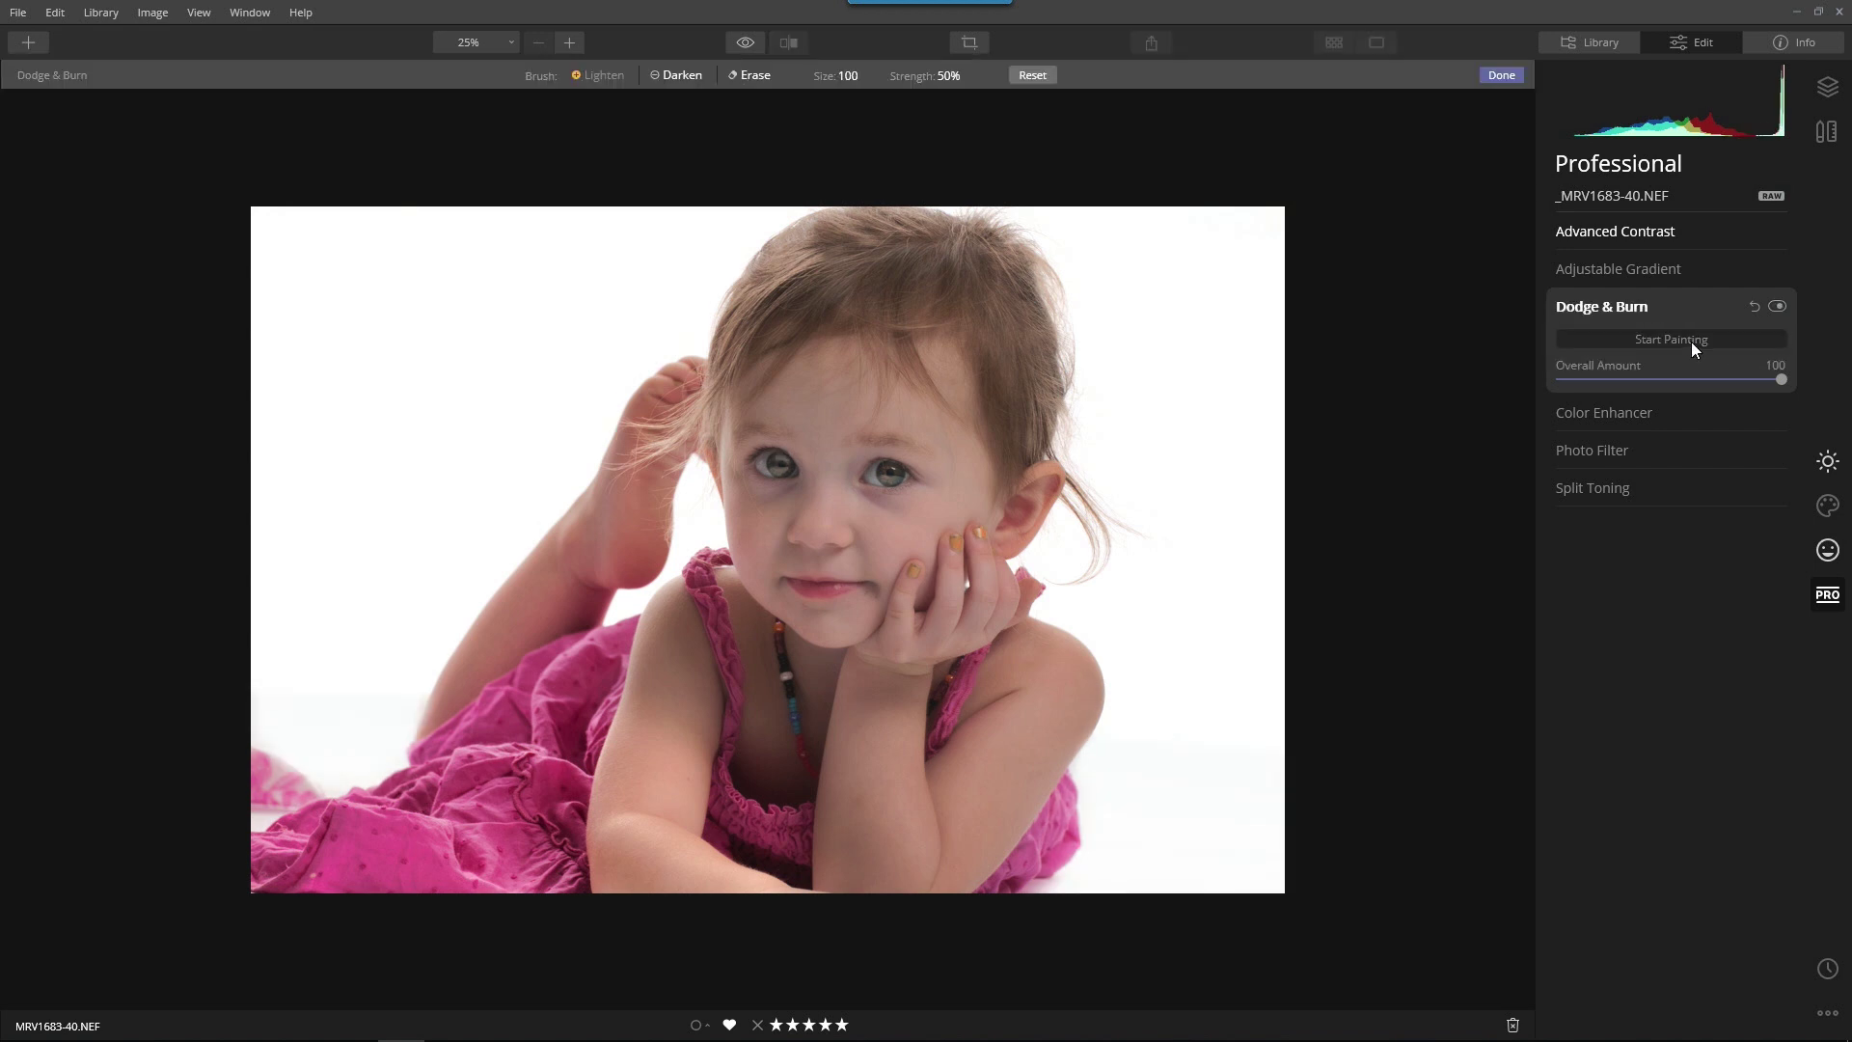
pyautogui.click(754, 78)
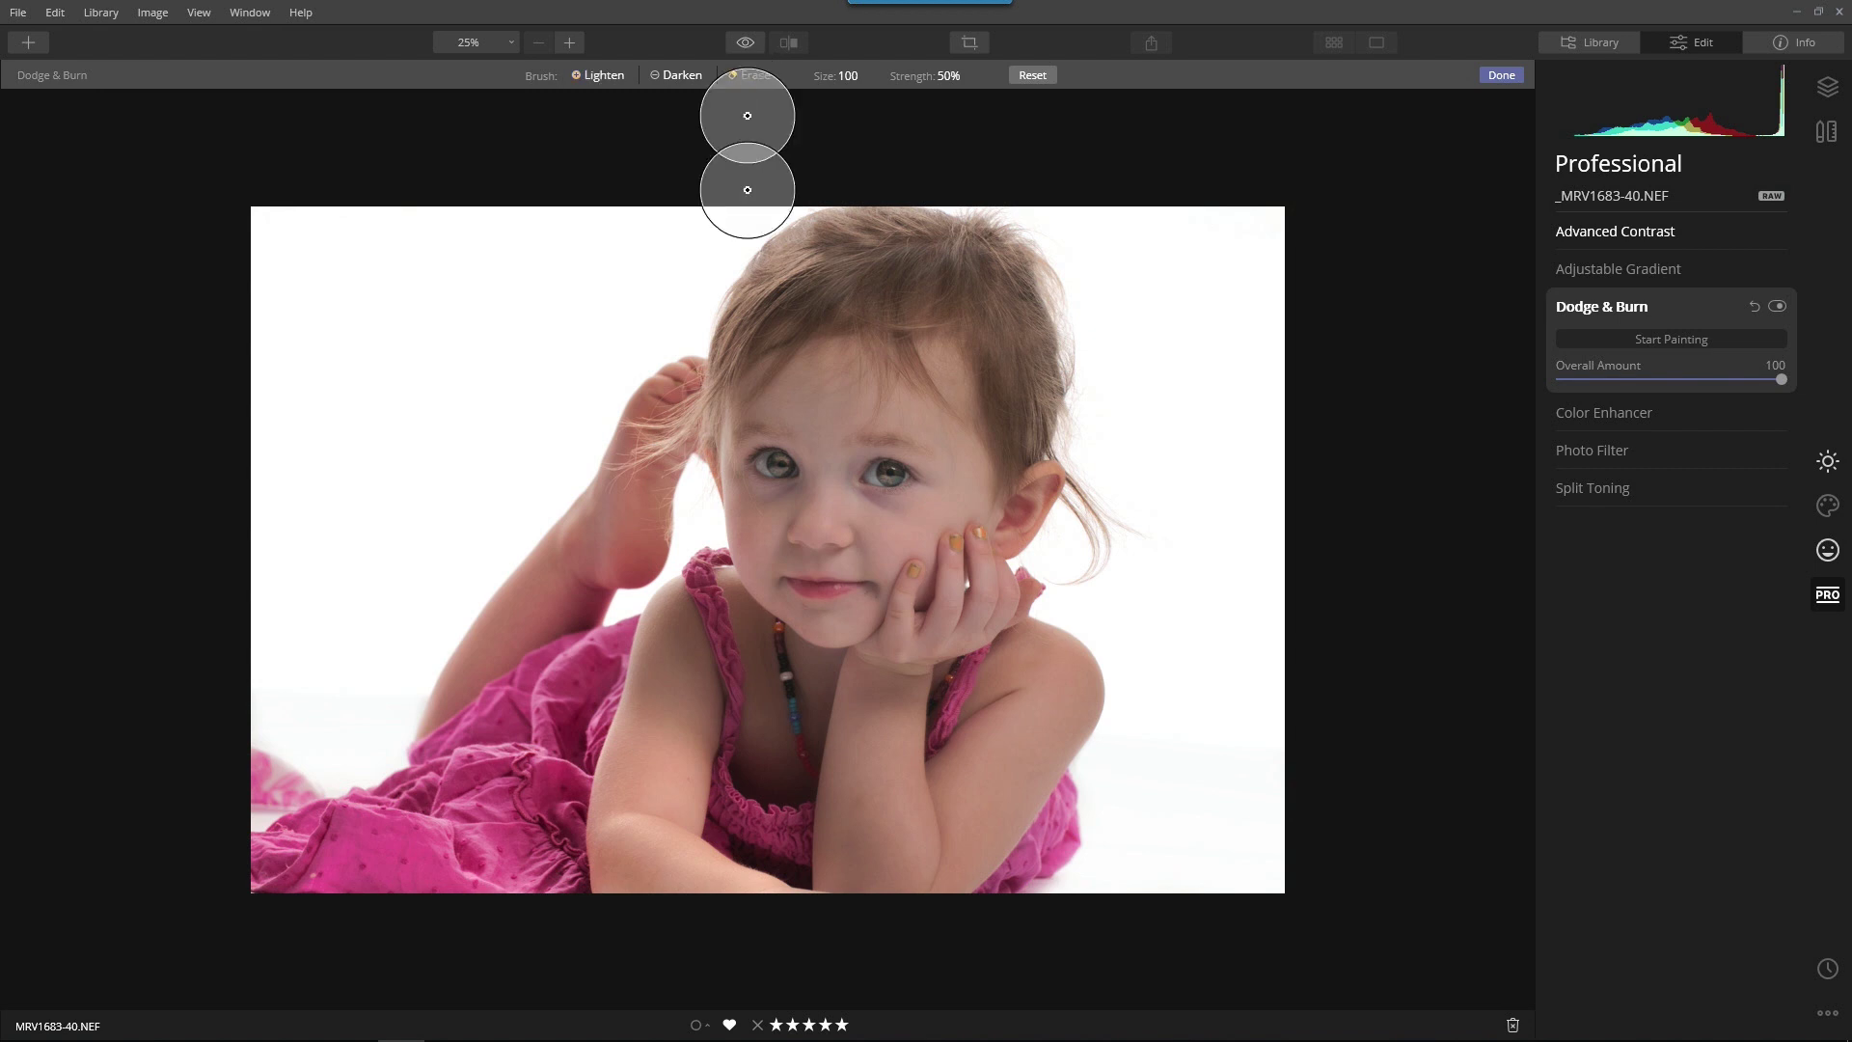
pyautogui.click(961, 77)
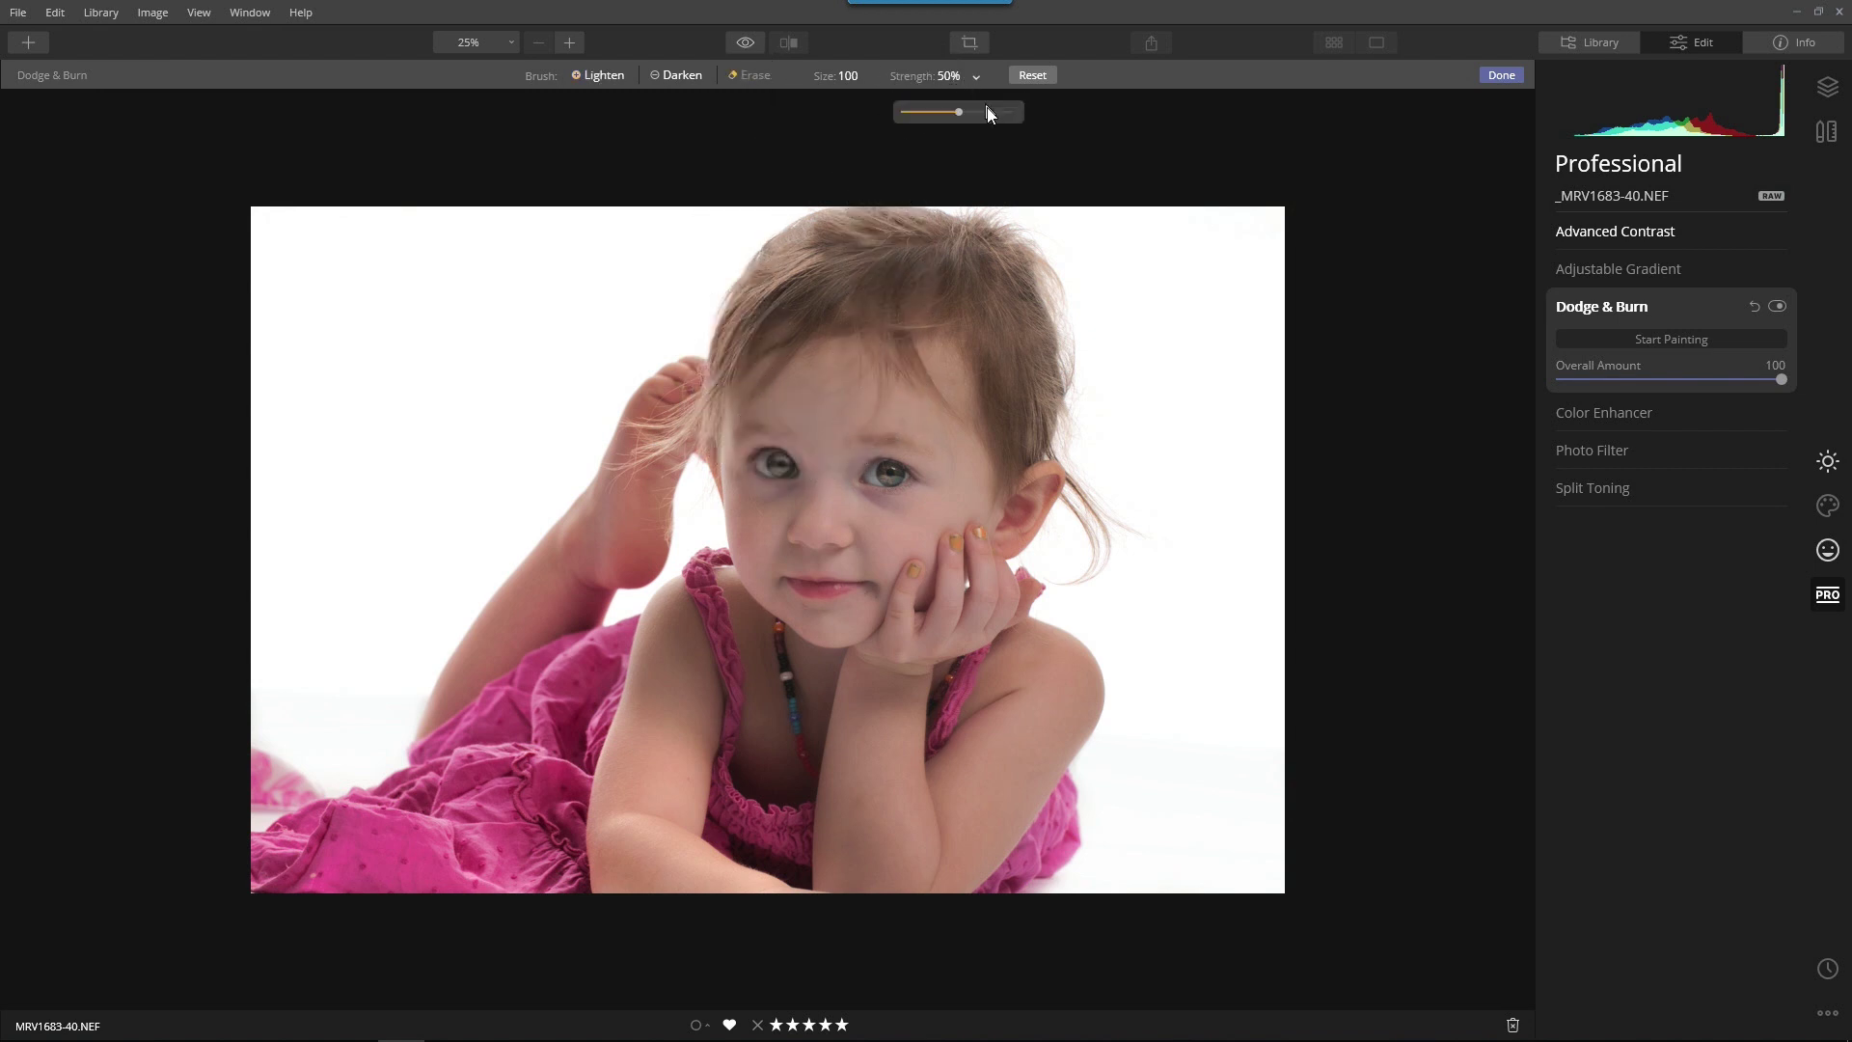
pyautogui.moveTo(956, 111); pyautogui.dragTo(909, 121)
pyautogui.scroll(3, 743, 444)
pyautogui.scroll(2, 735, 407)
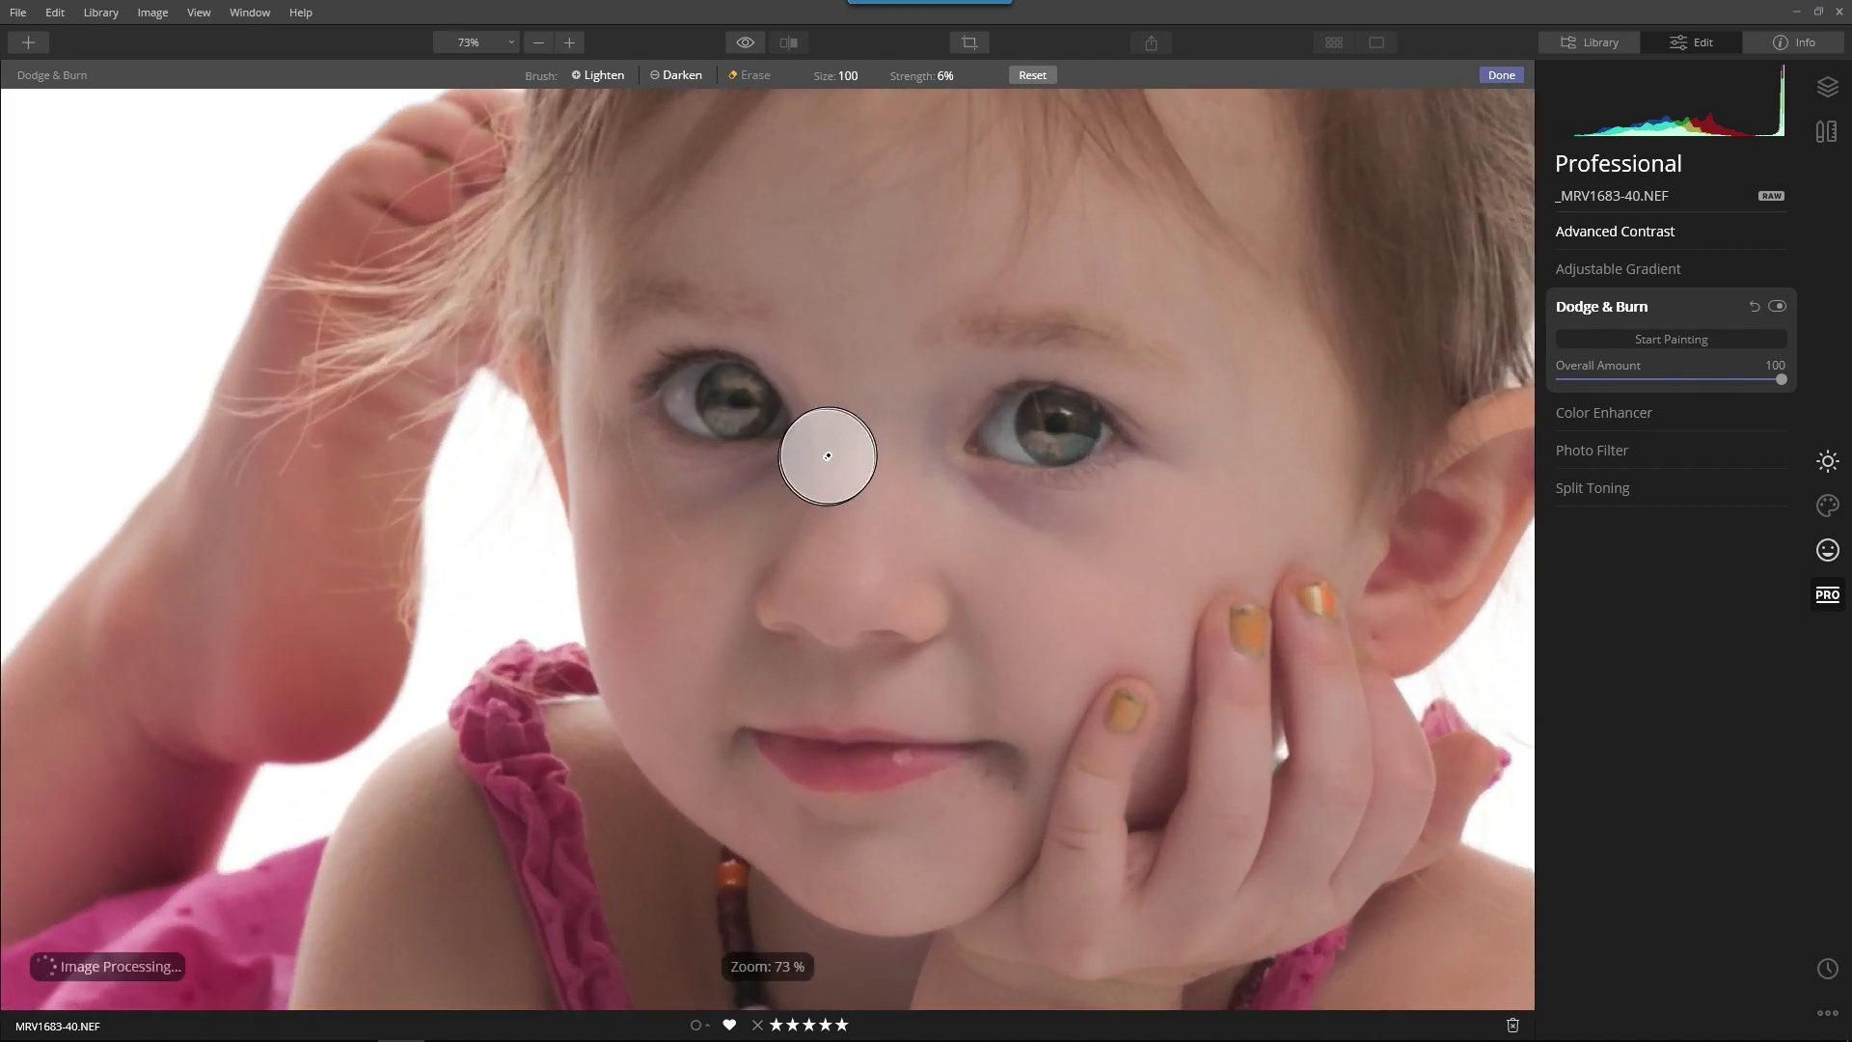
pyautogui.press('[')
pyautogui.press('[')
pyautogui.moveTo(756, 388)
pyautogui.mouseDown()
pyautogui.moveTo(719, 385)
pyautogui.moveTo(707, 402)
pyautogui.moveTo(743, 392)
pyautogui.moveTo(718, 410)
pyautogui.mouseUp()
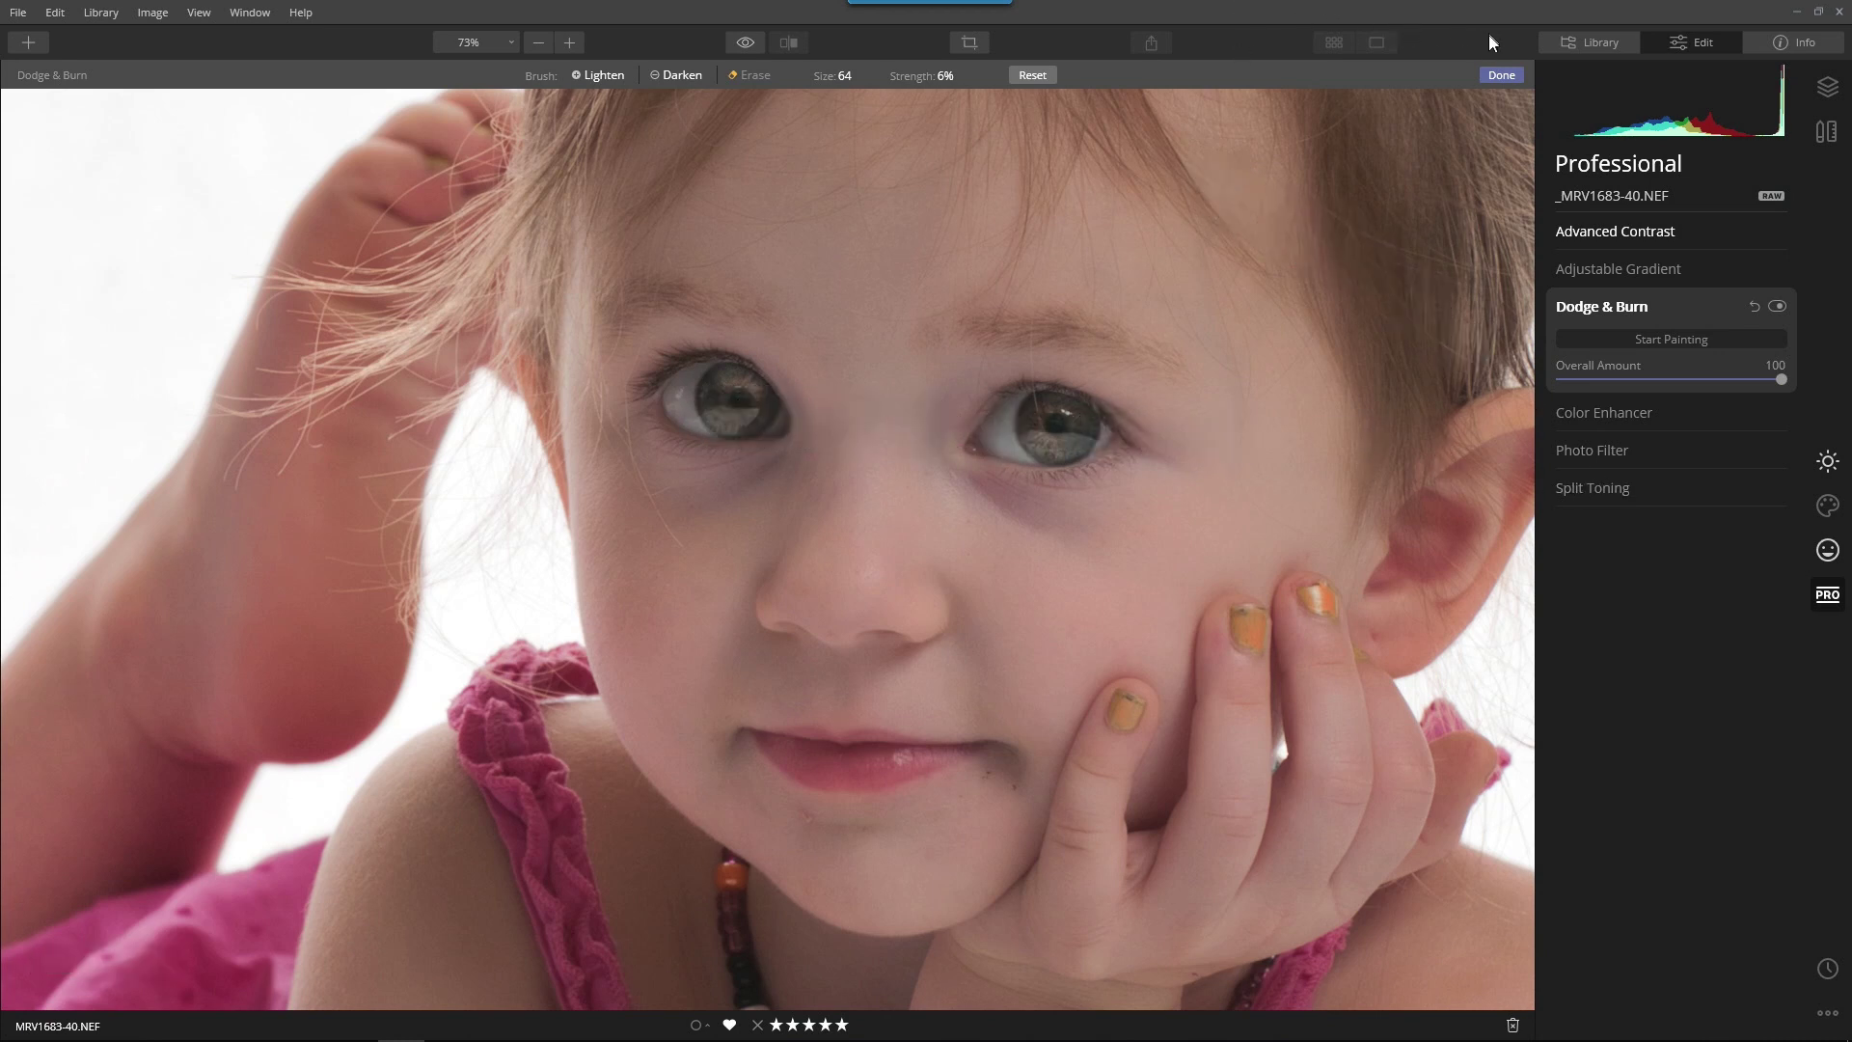
pyautogui.click(1507, 76)
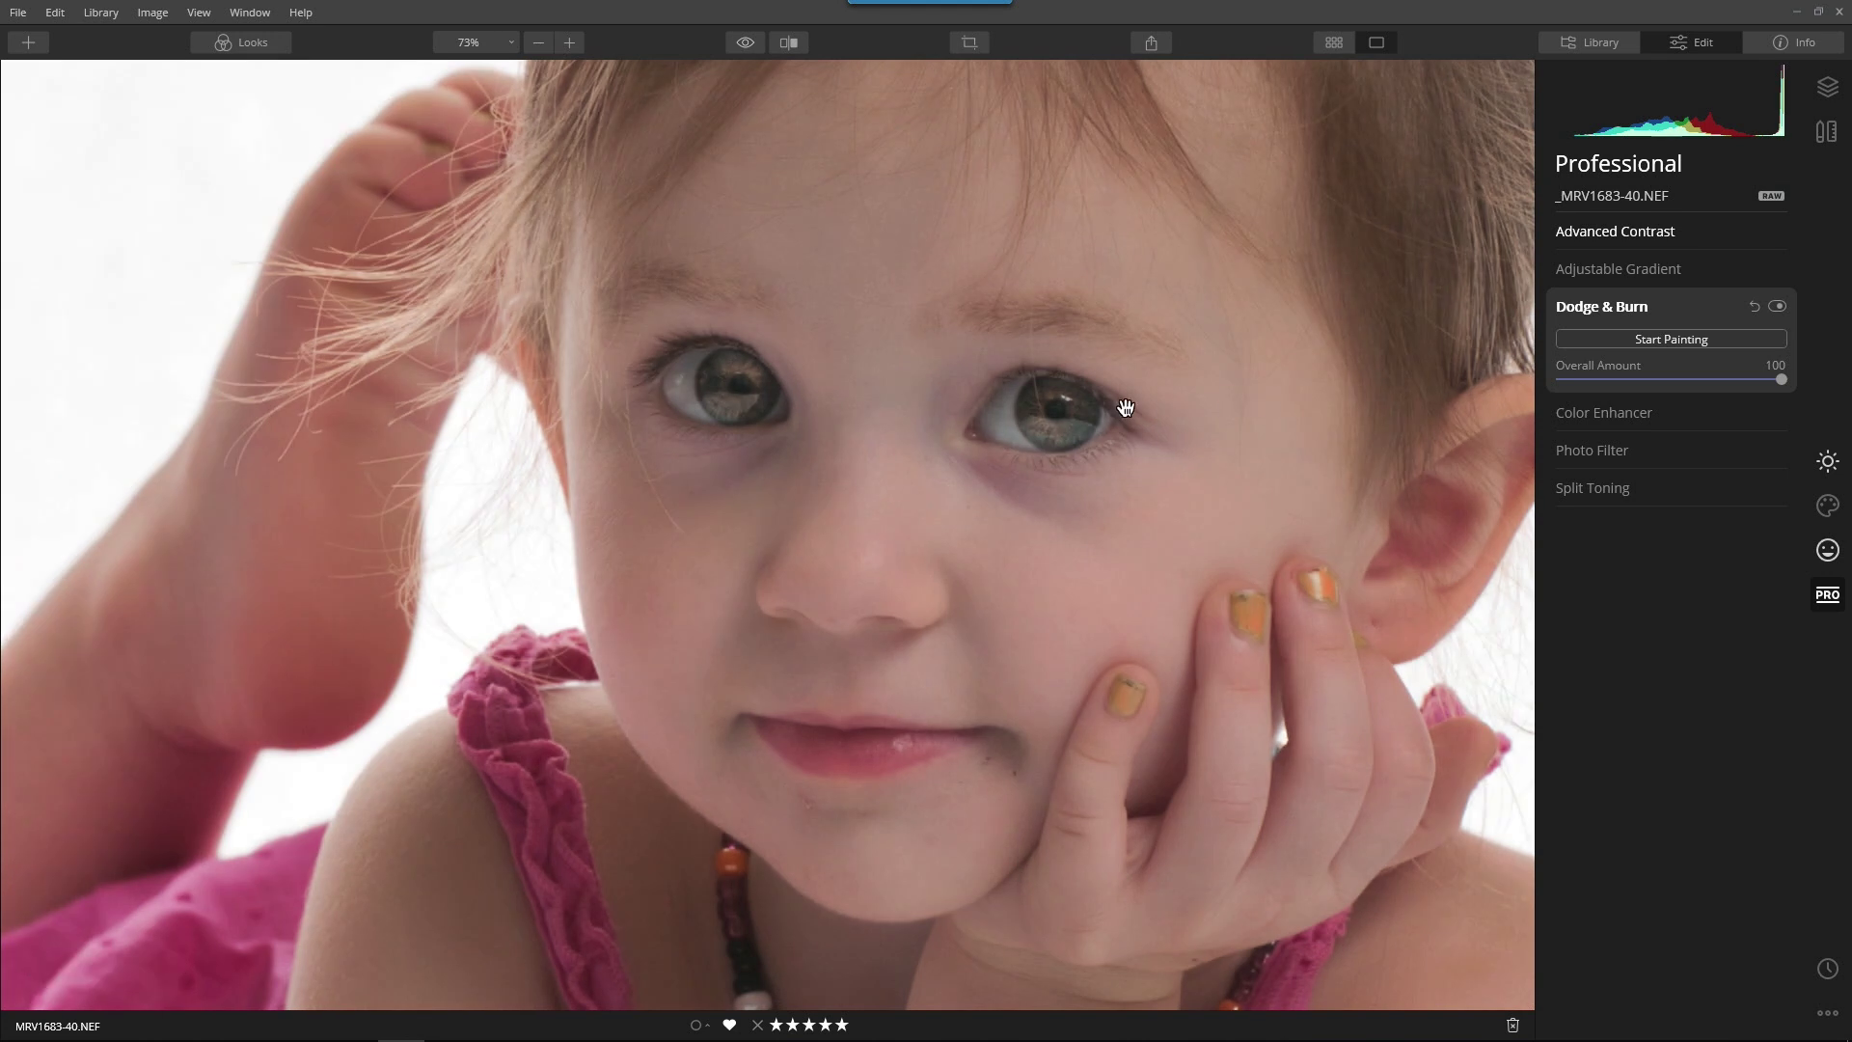
# Check the retouched eye with Dodge & Burn off and on, and return to the full portrait.
pyautogui.click(1783, 308)
pyautogui.click(1780, 310)
pyautogui.scroll(-1, 1234, 429)
pyautogui.scroll(-5, 1233, 428)
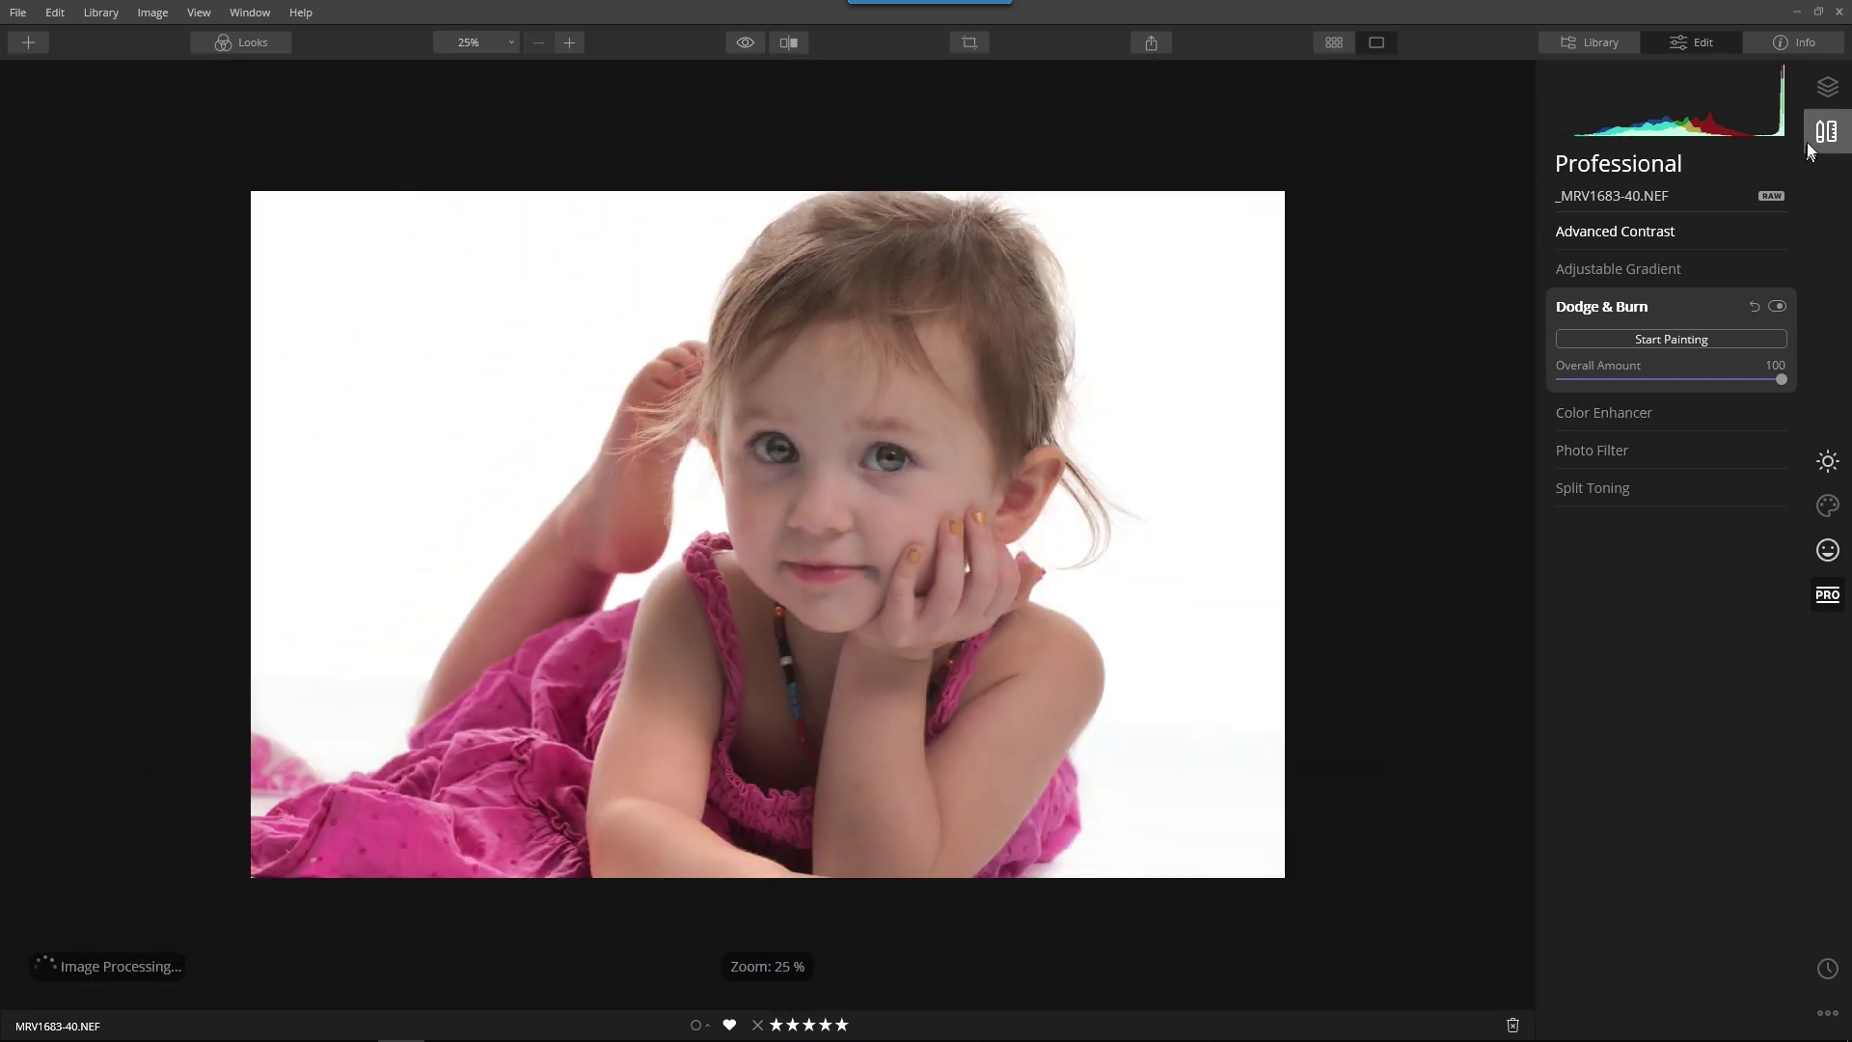
# Set the base layer's Adjustments Amount to 84 and compare the portrait with the original.
pyautogui.click(1827, 91)
pyautogui.moveTo(1773, 249); pyautogui.dragTo(1655, 273)
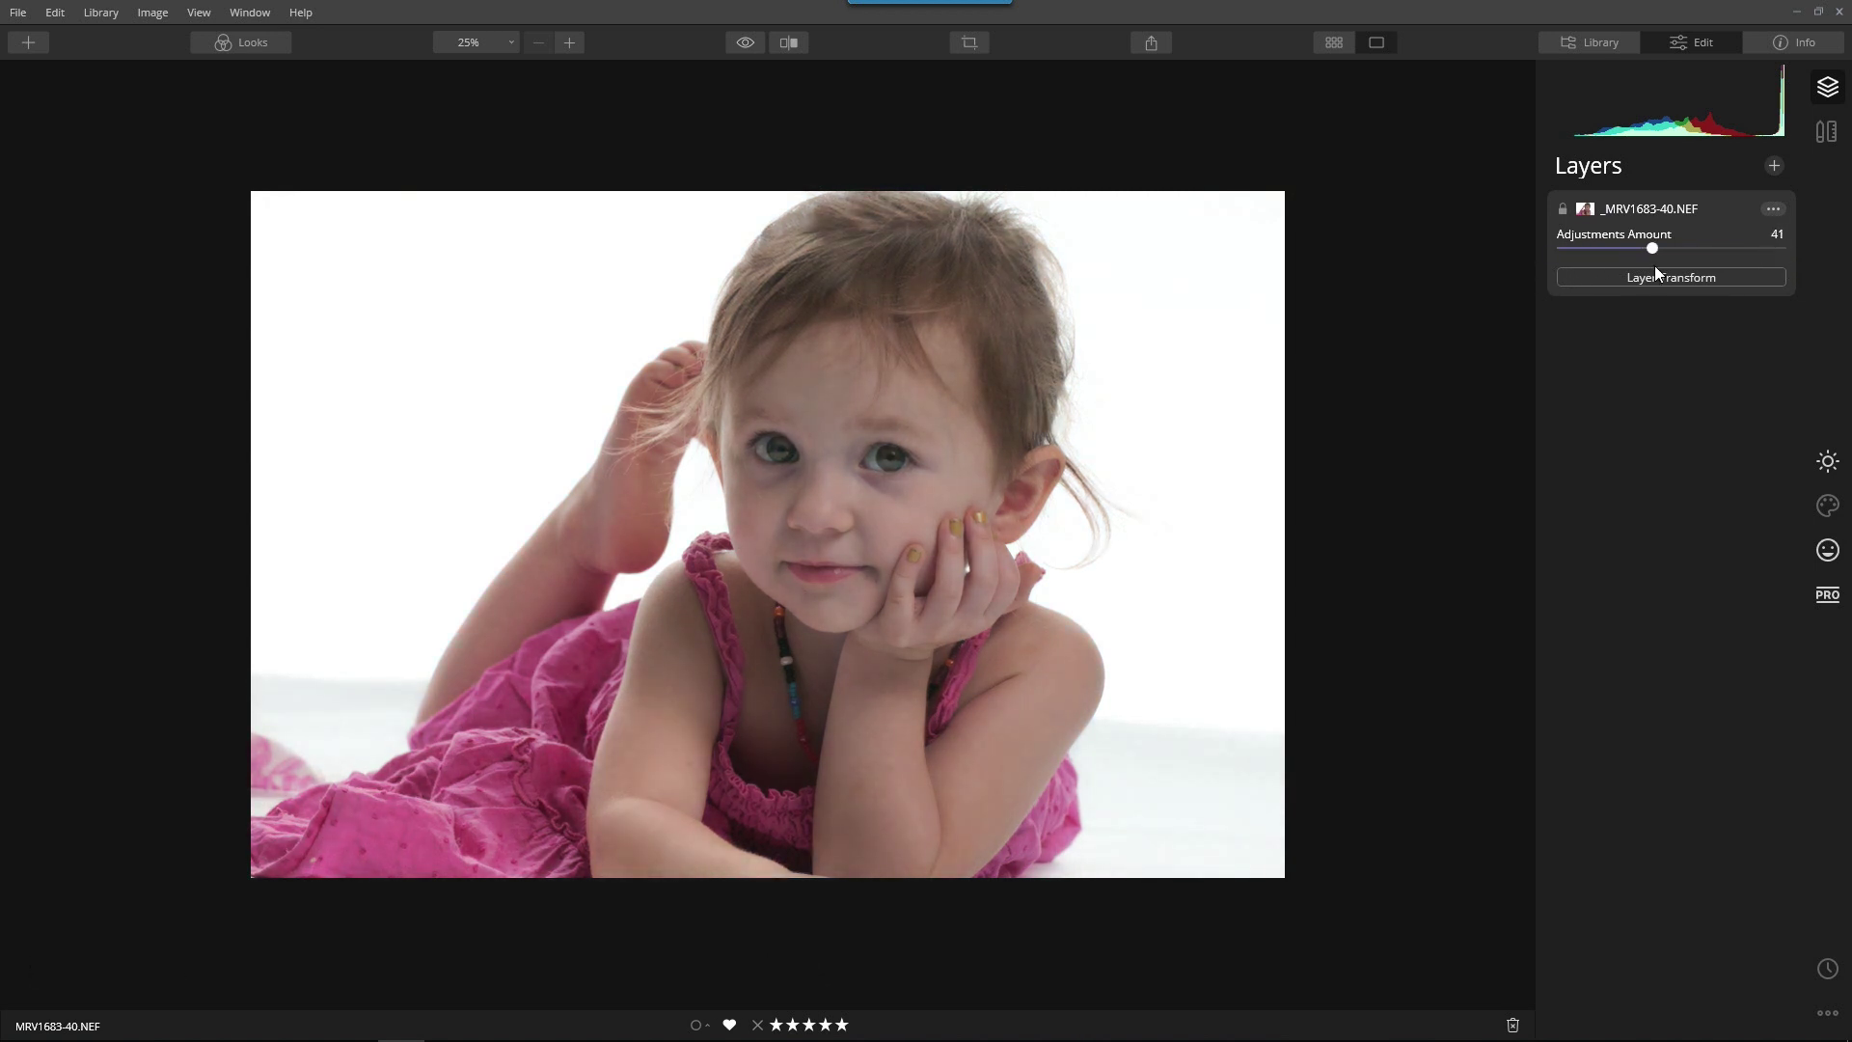
pyautogui.moveTo(1691, 253); pyautogui.dragTo(1721, 253)
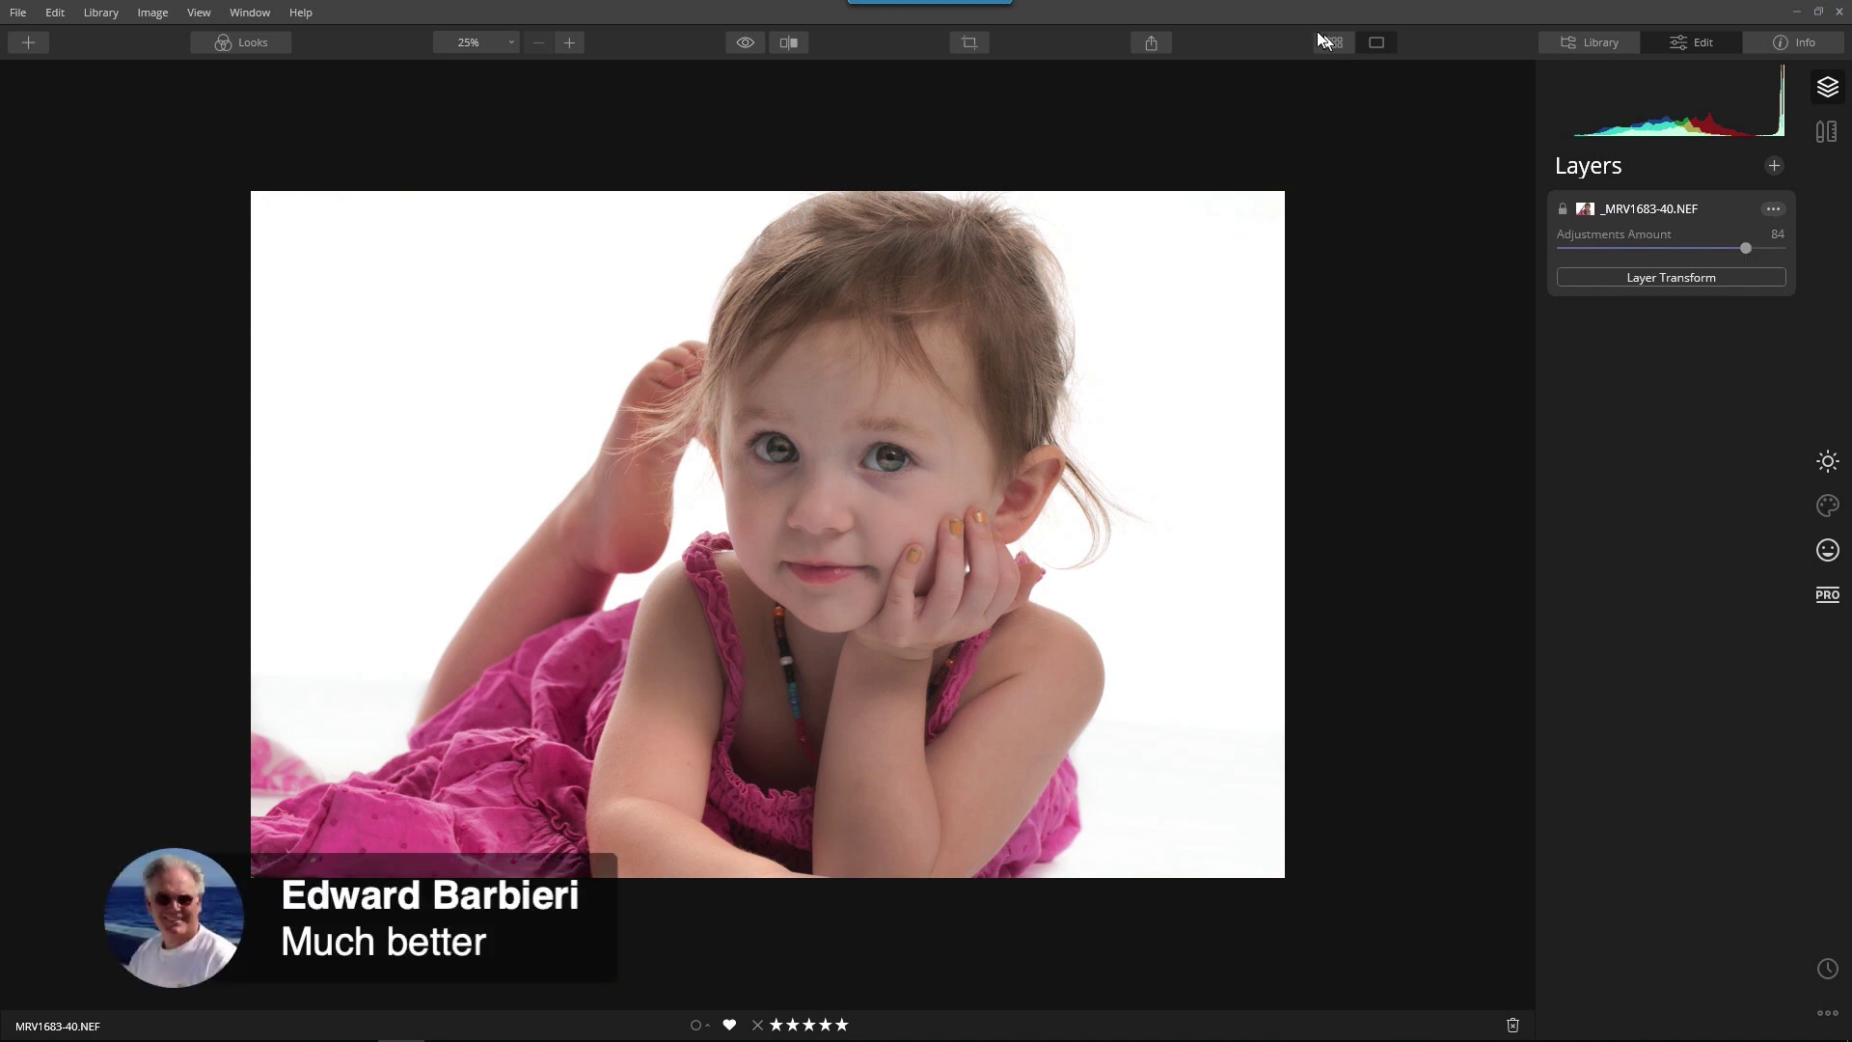
pyautogui.click(746, 44)
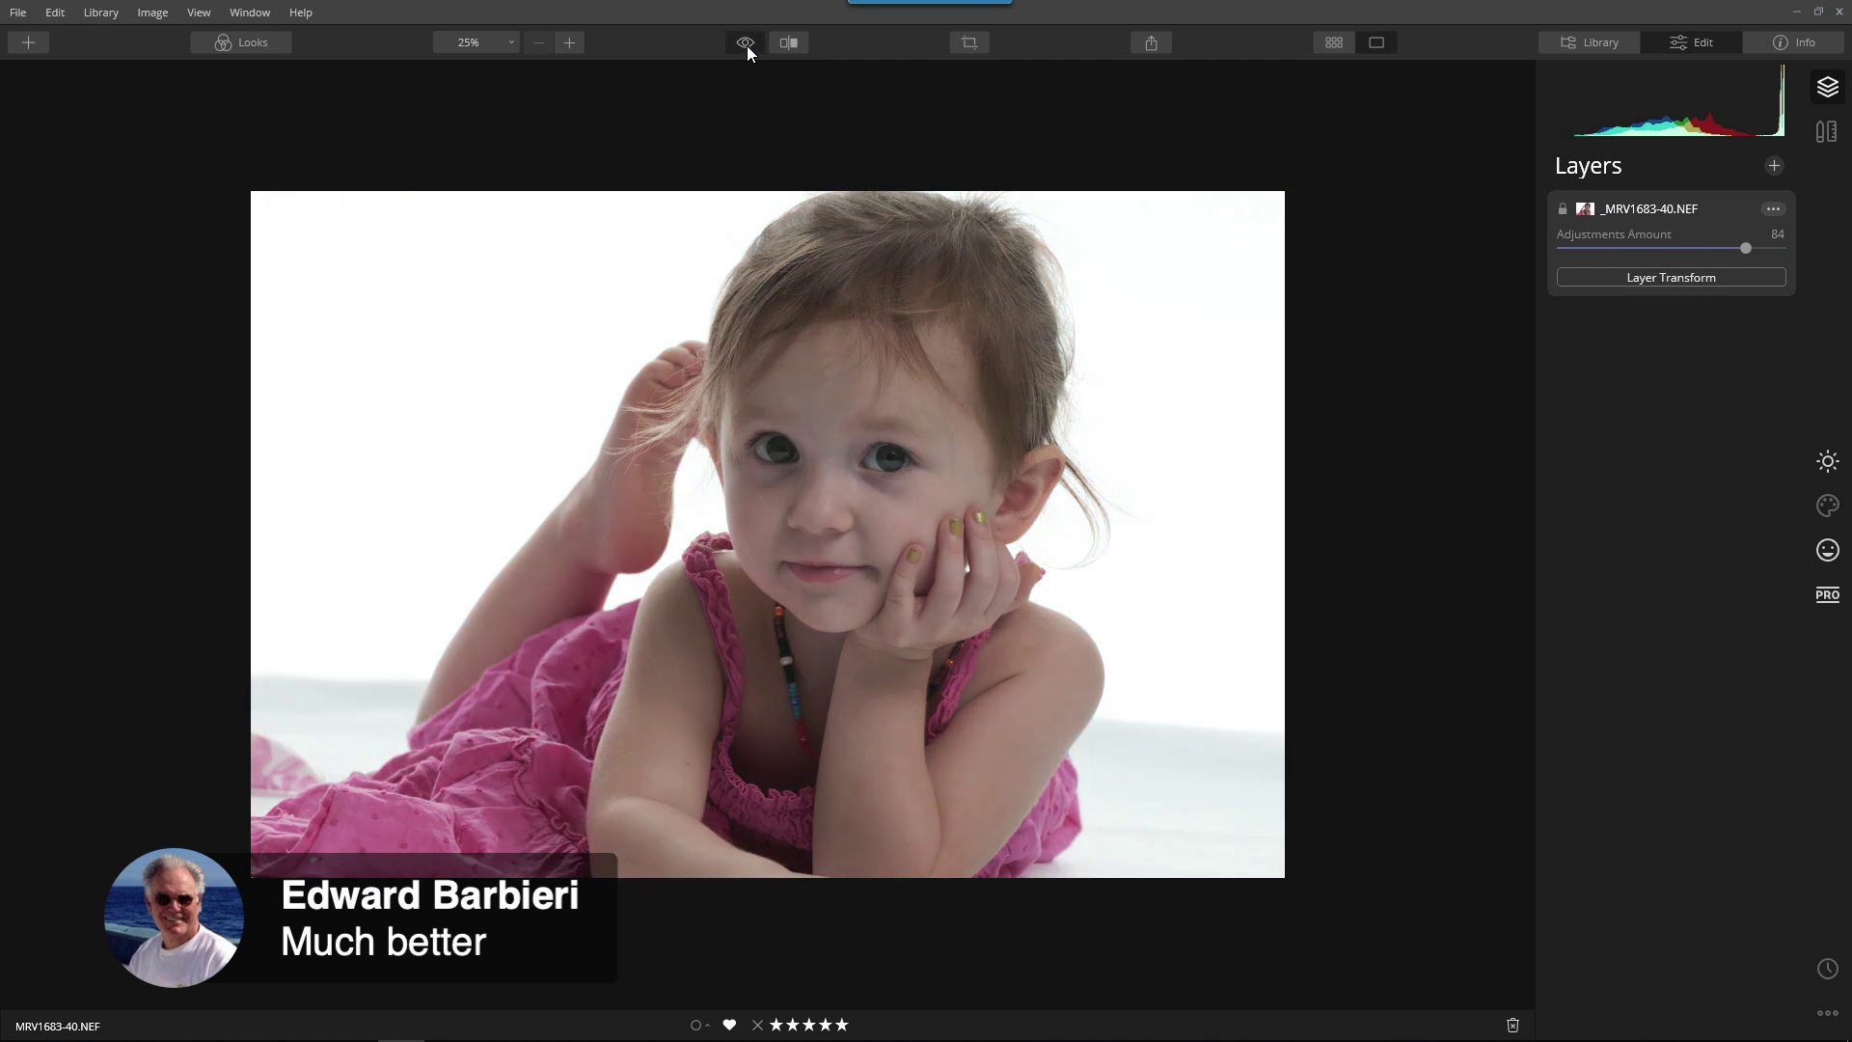
pyautogui.click(747, 44)
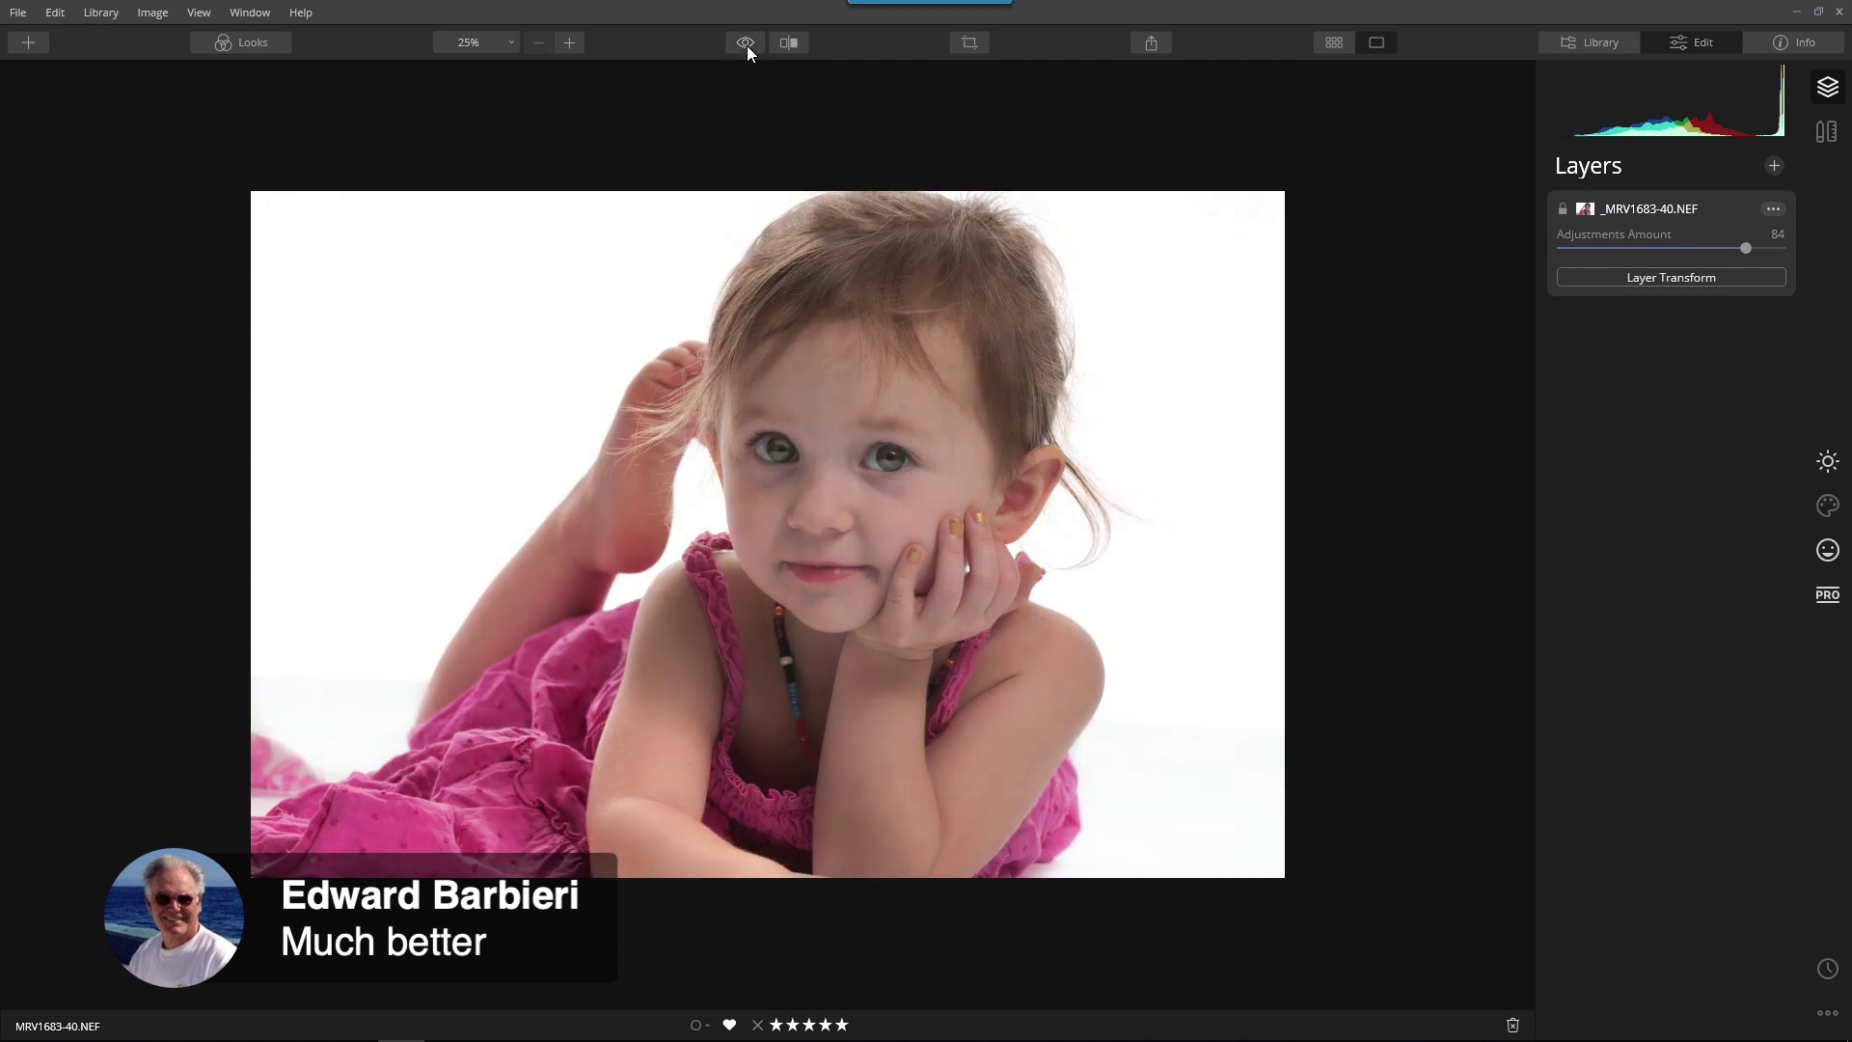
# Return to the Essentials filters and collapse the Color filter's settings.
pyautogui.click(1828, 461)
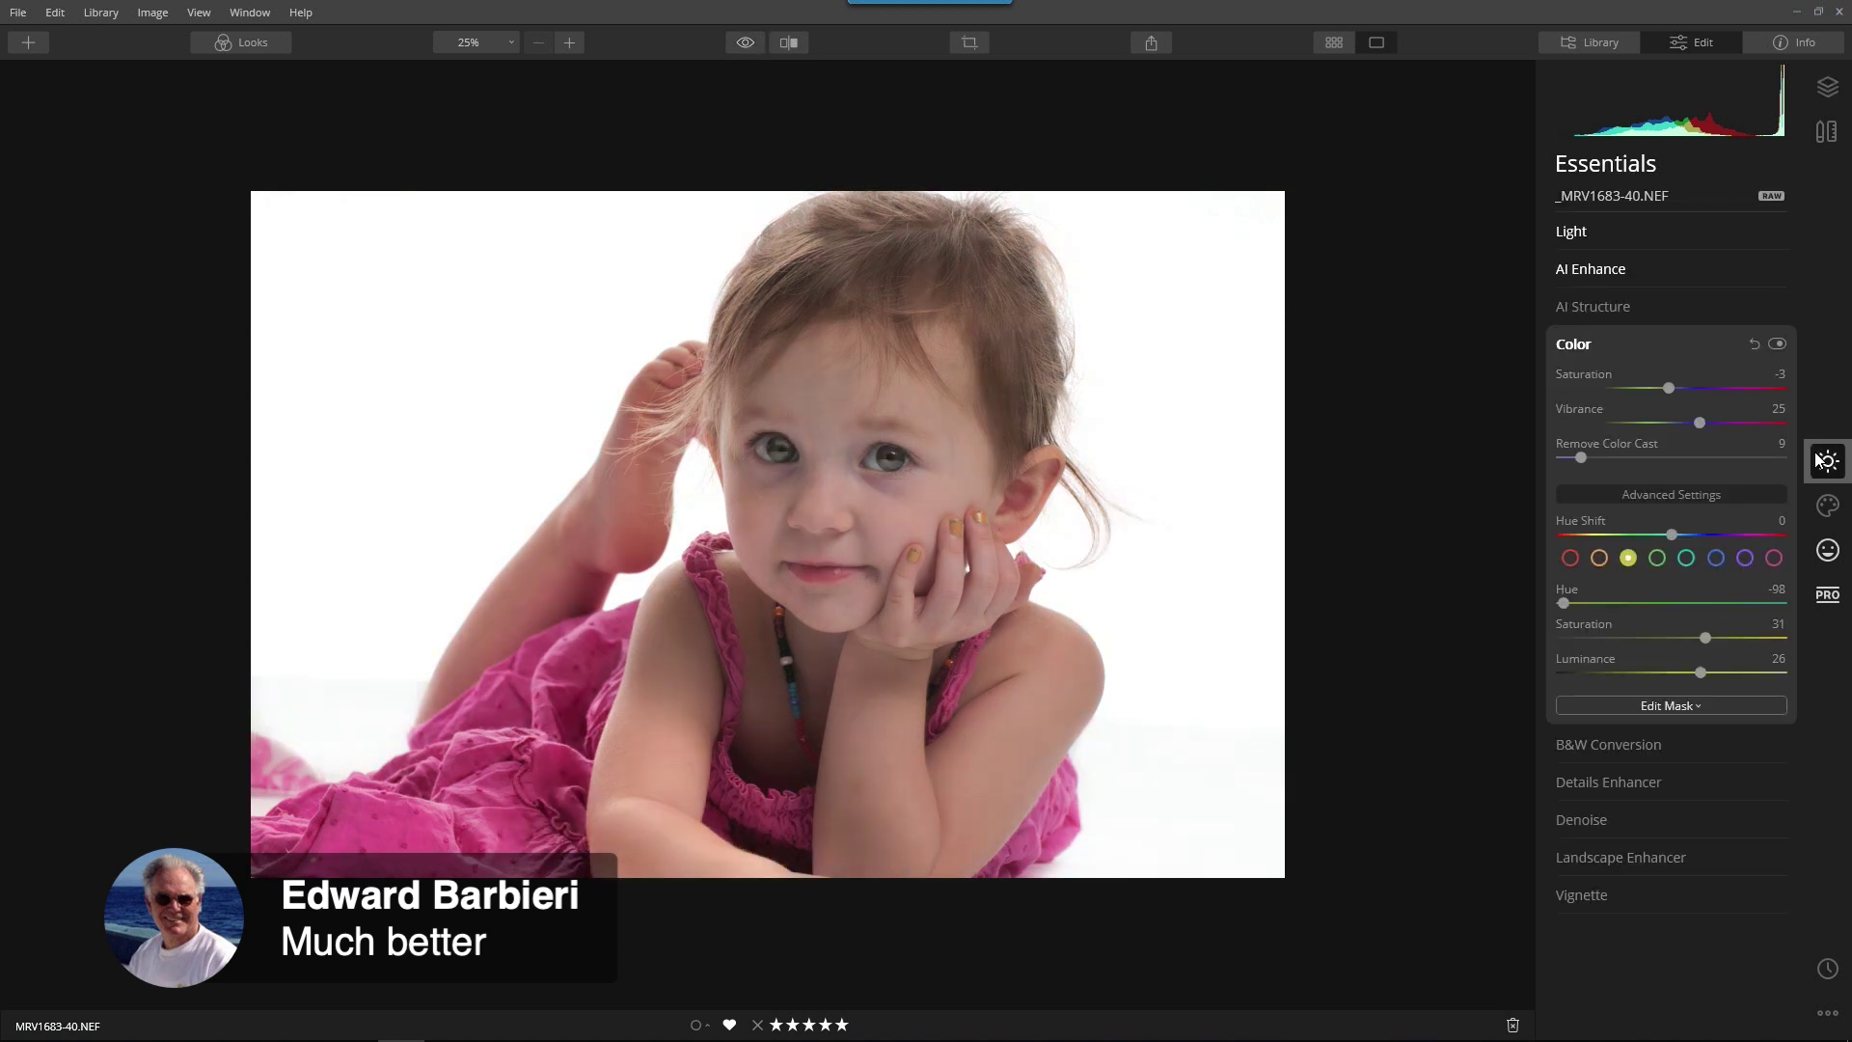
pyautogui.click(1569, 344)
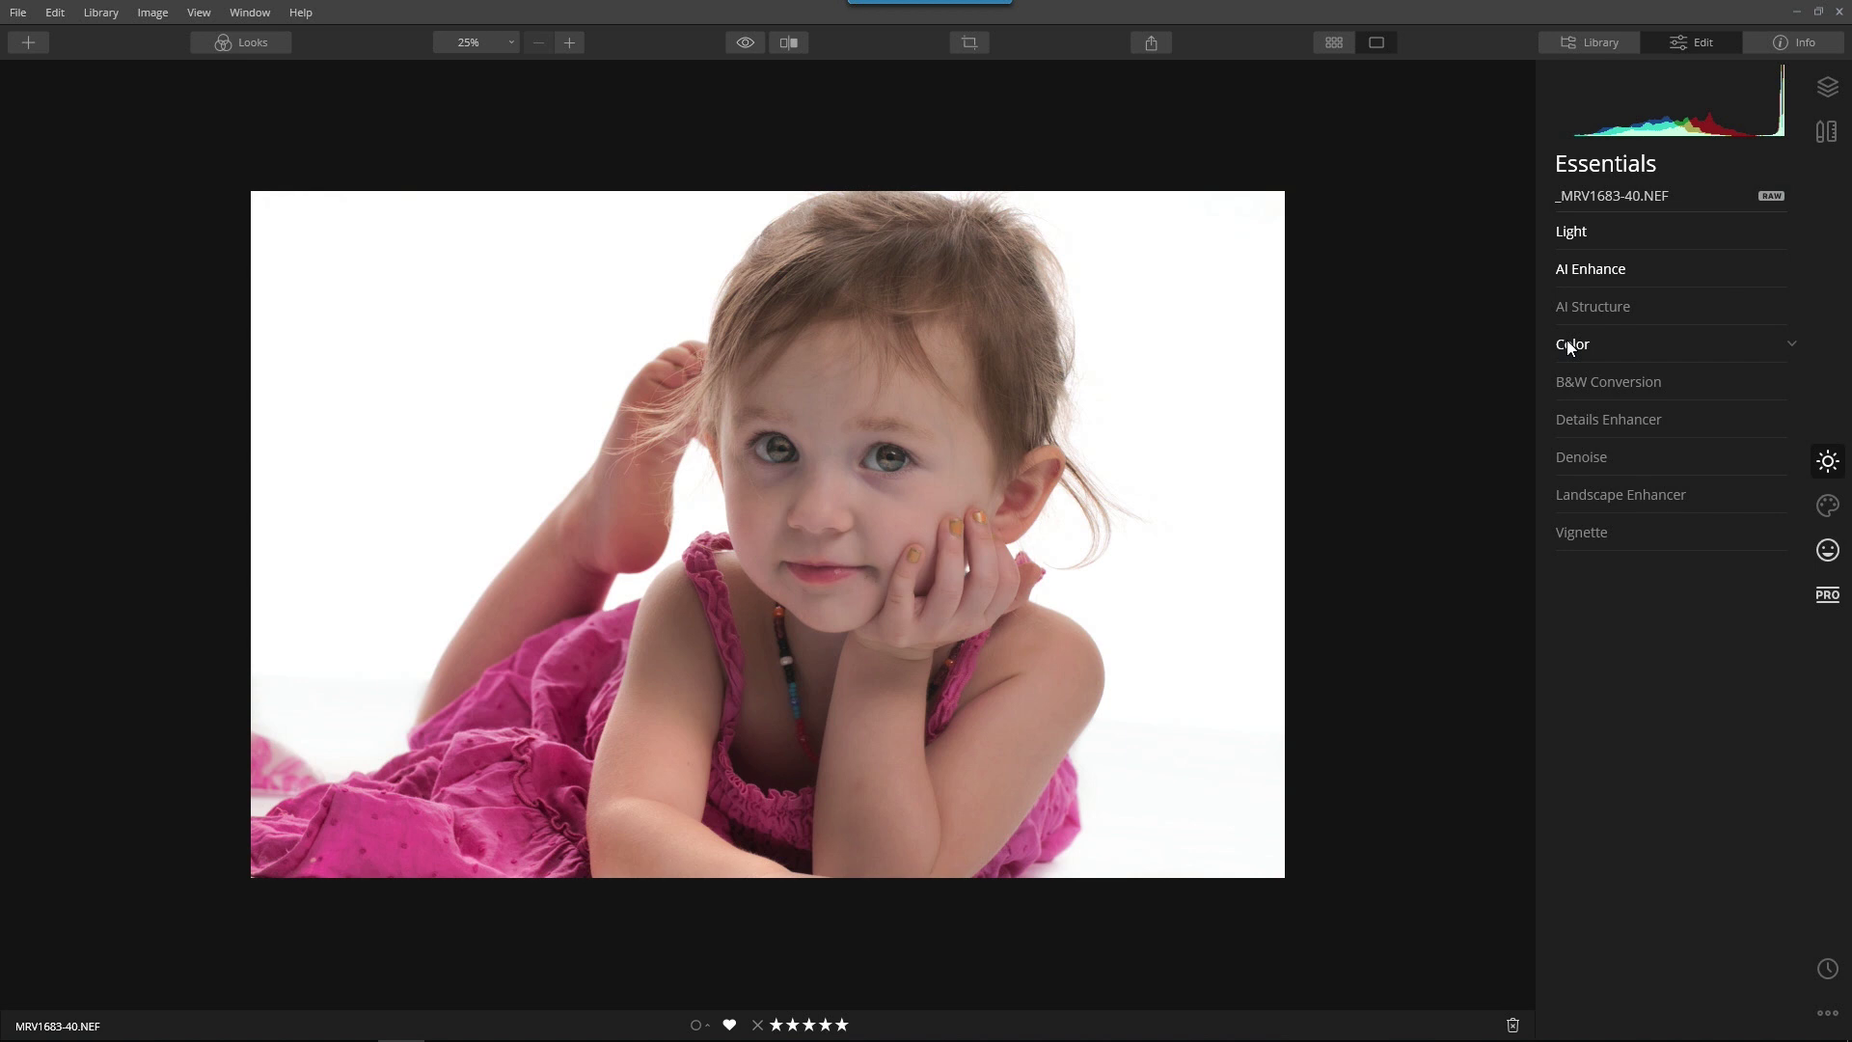
# Add a new adjustment layer above the base image.
pyautogui.click(1840, 90)
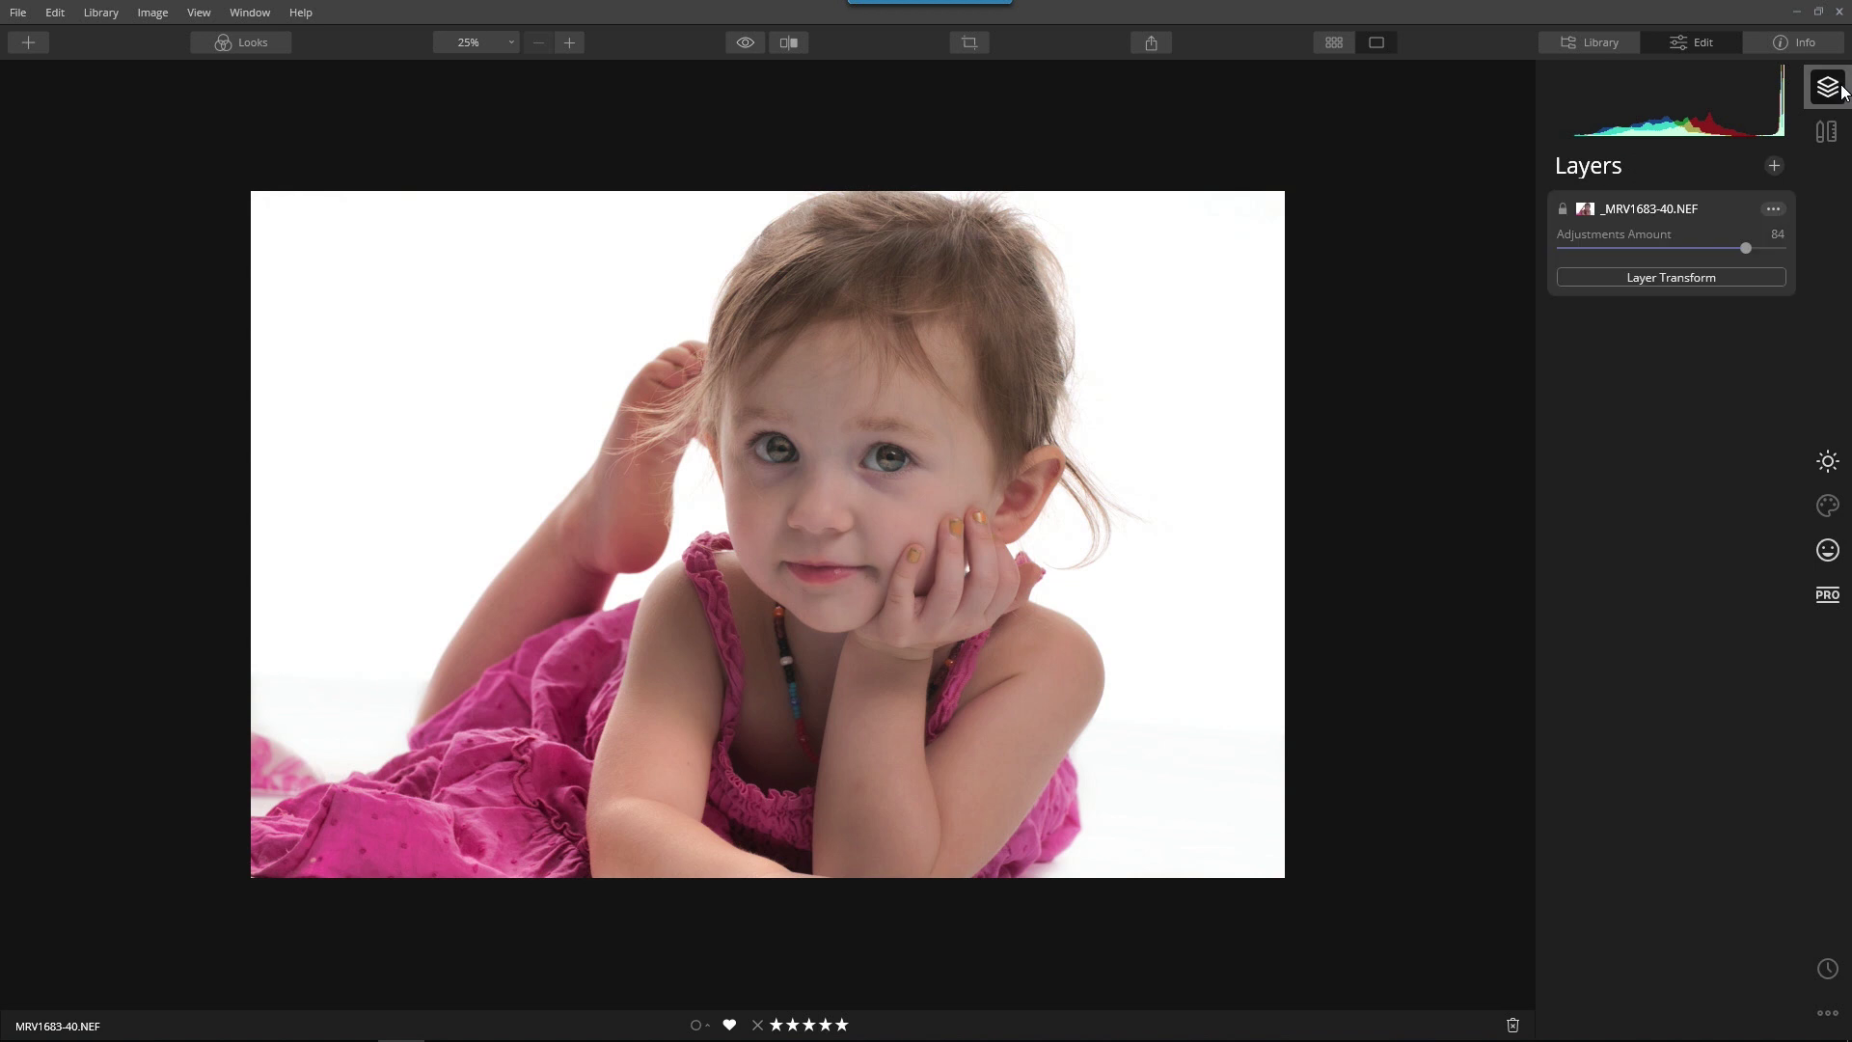
pyautogui.click(1774, 166)
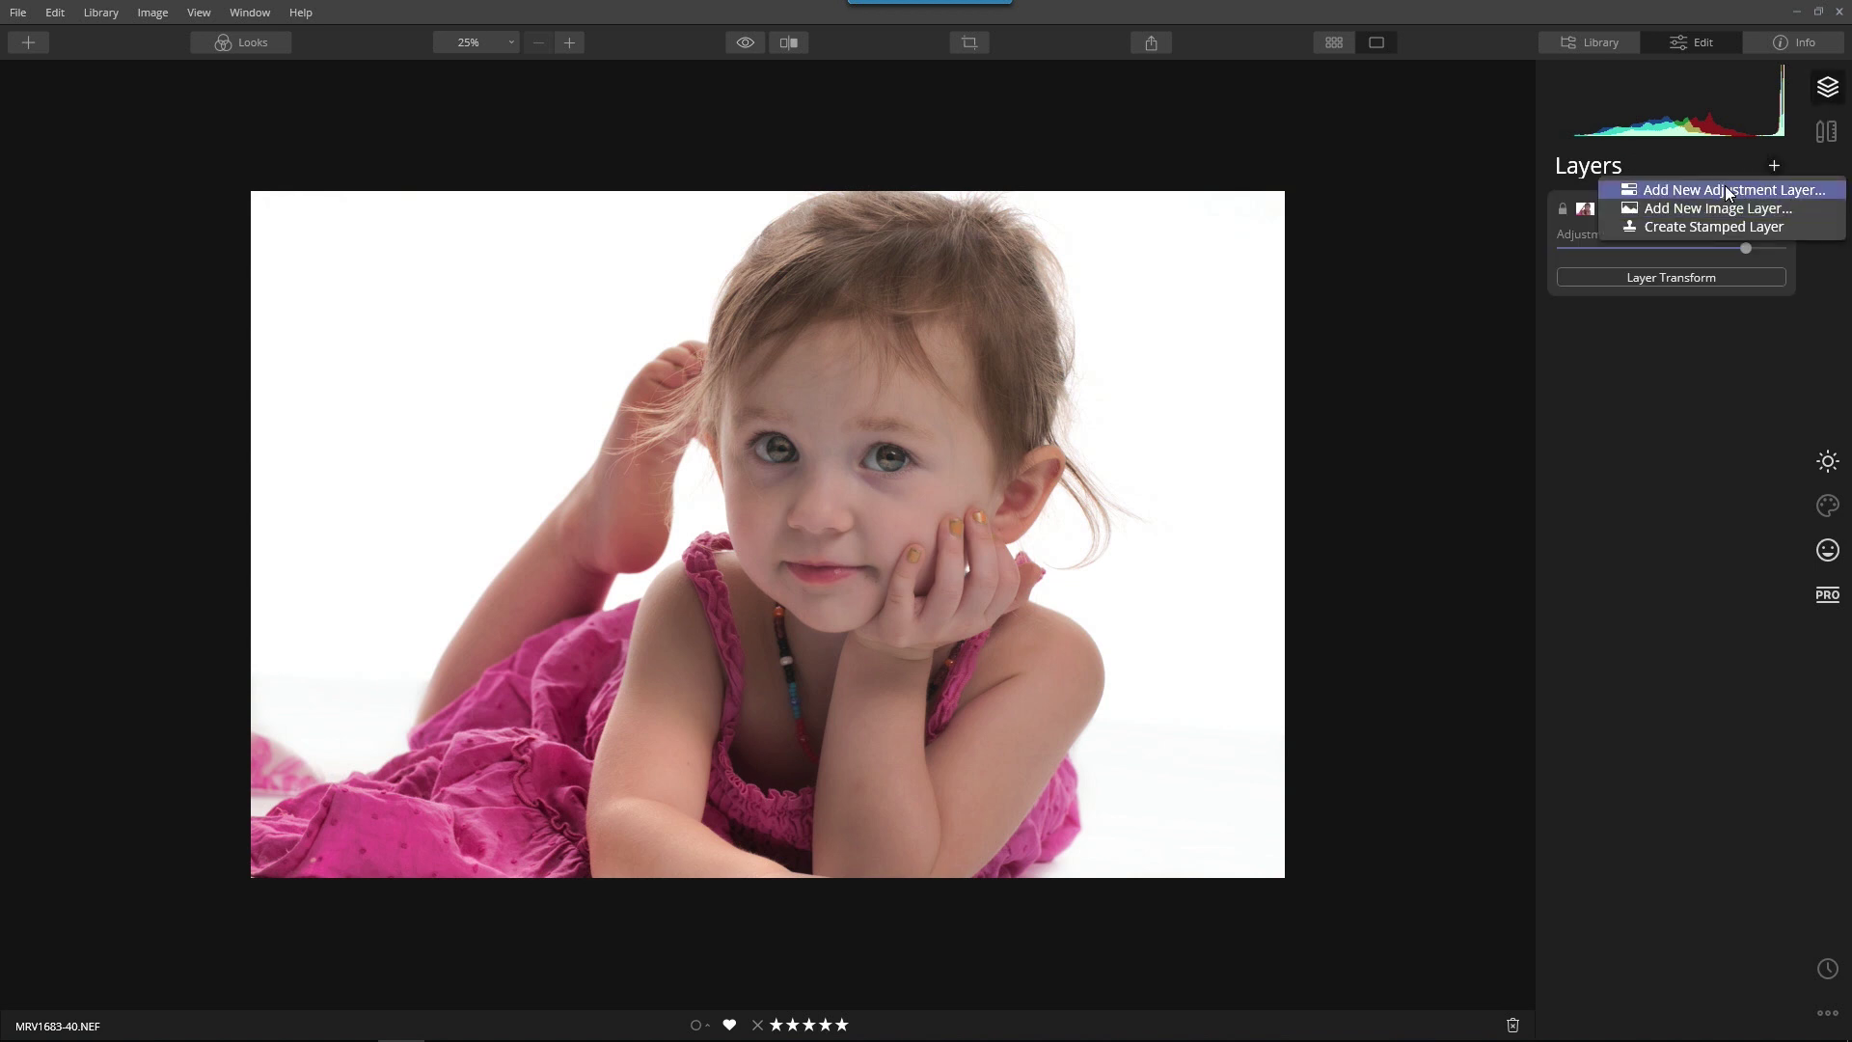
pyautogui.click(1726, 190)
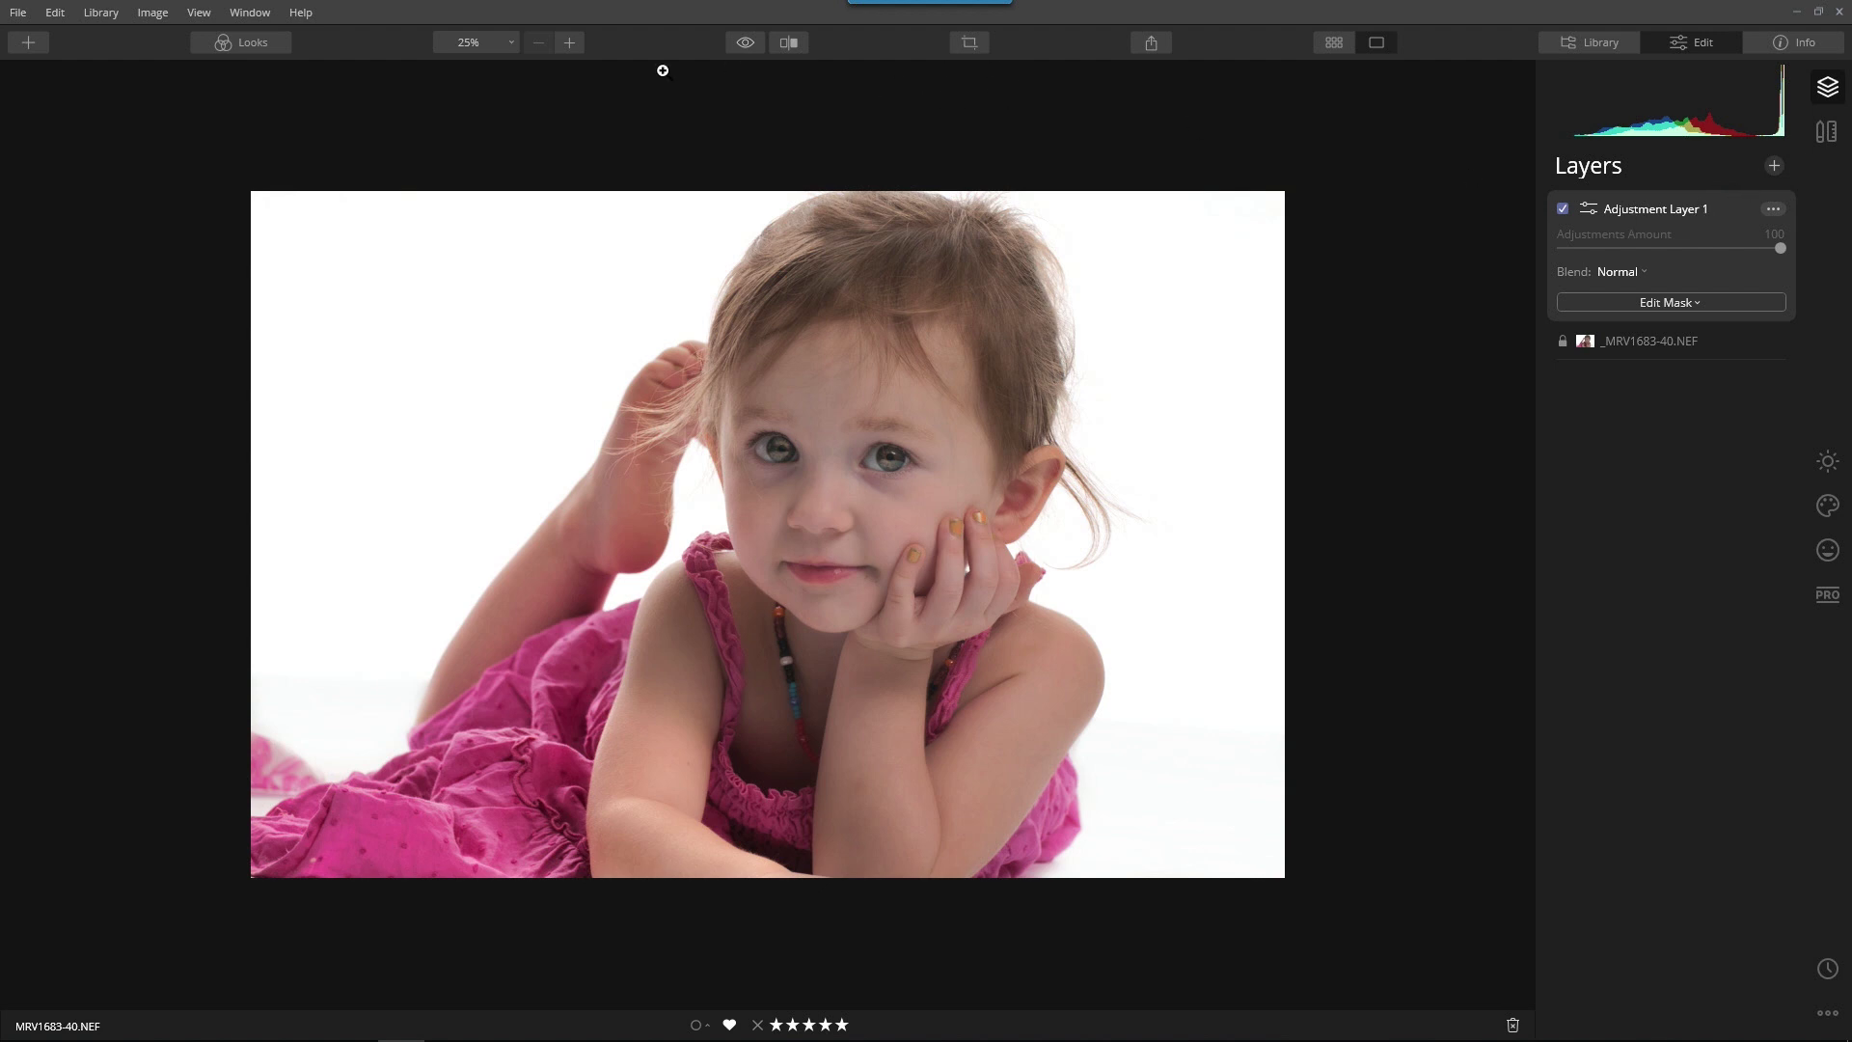
# Apply the Dreamy Portrait look from the Portrait collection to Adjustment Layer 1 and compare the image without it.
pyautogui.click(252, 44)
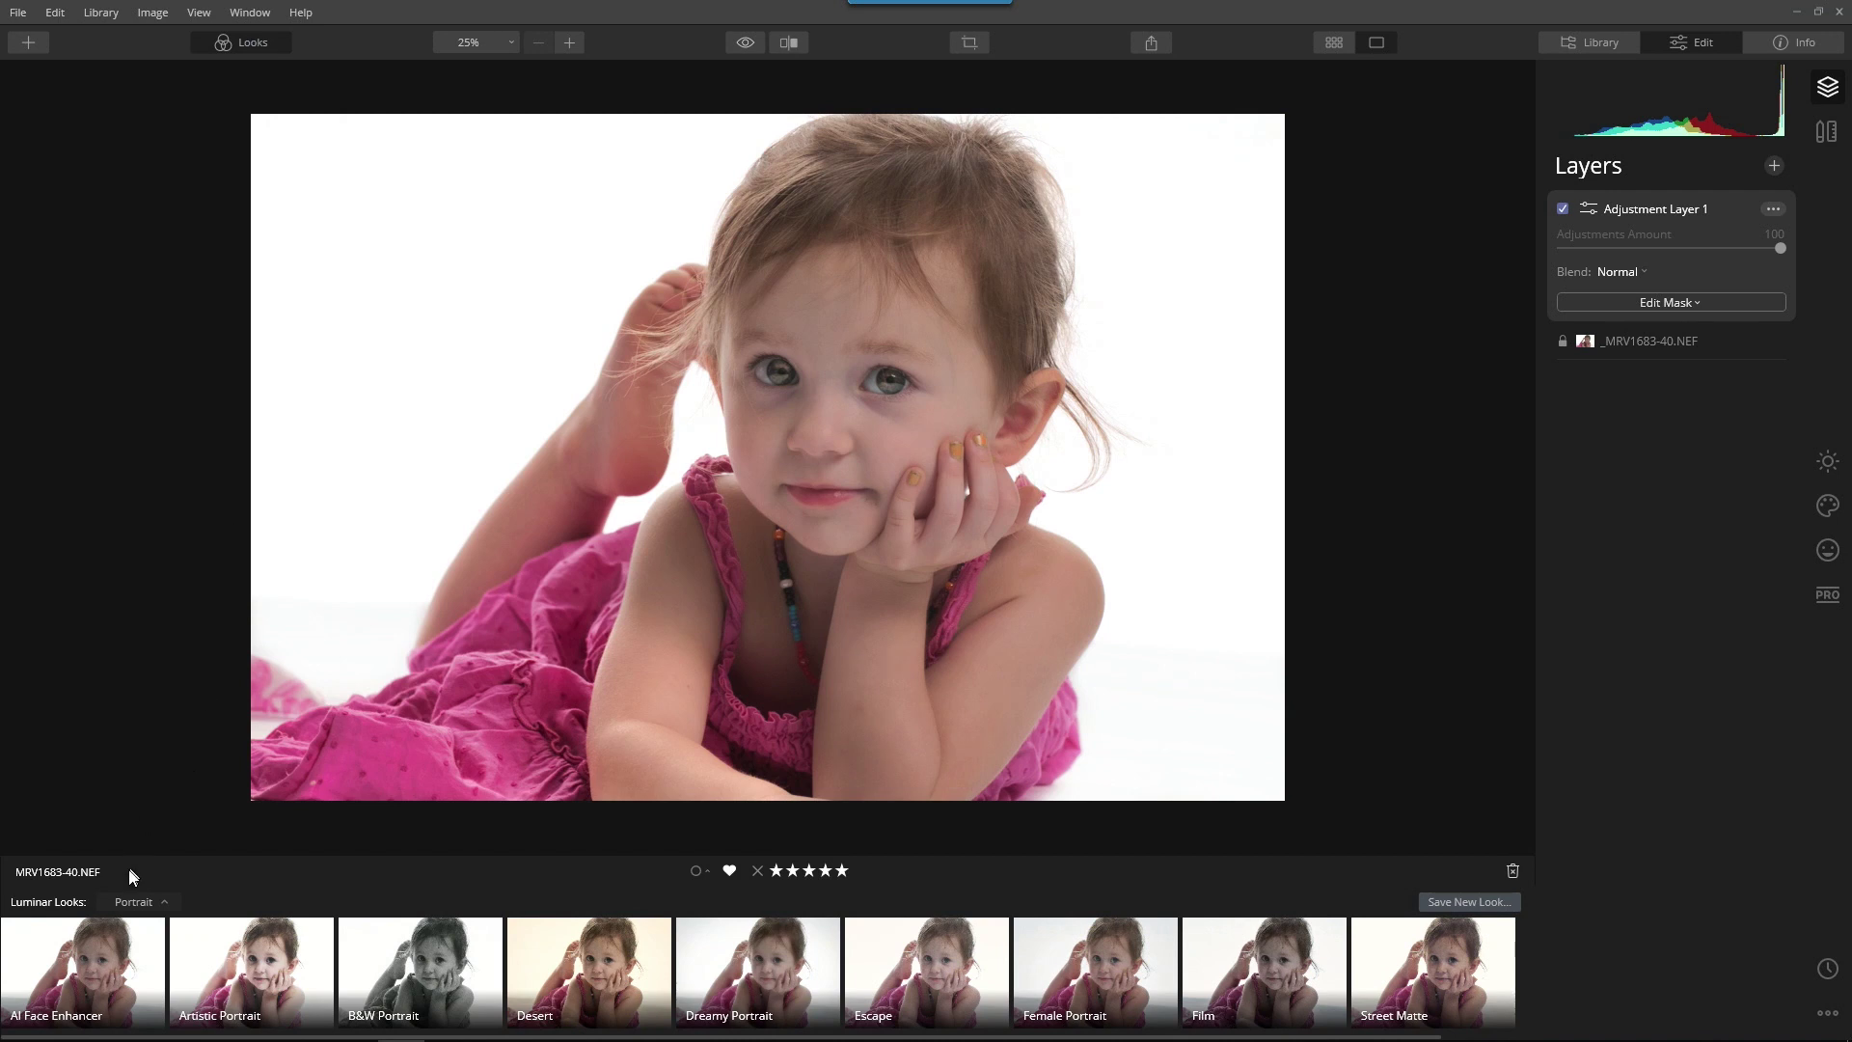
pyautogui.click(152, 897)
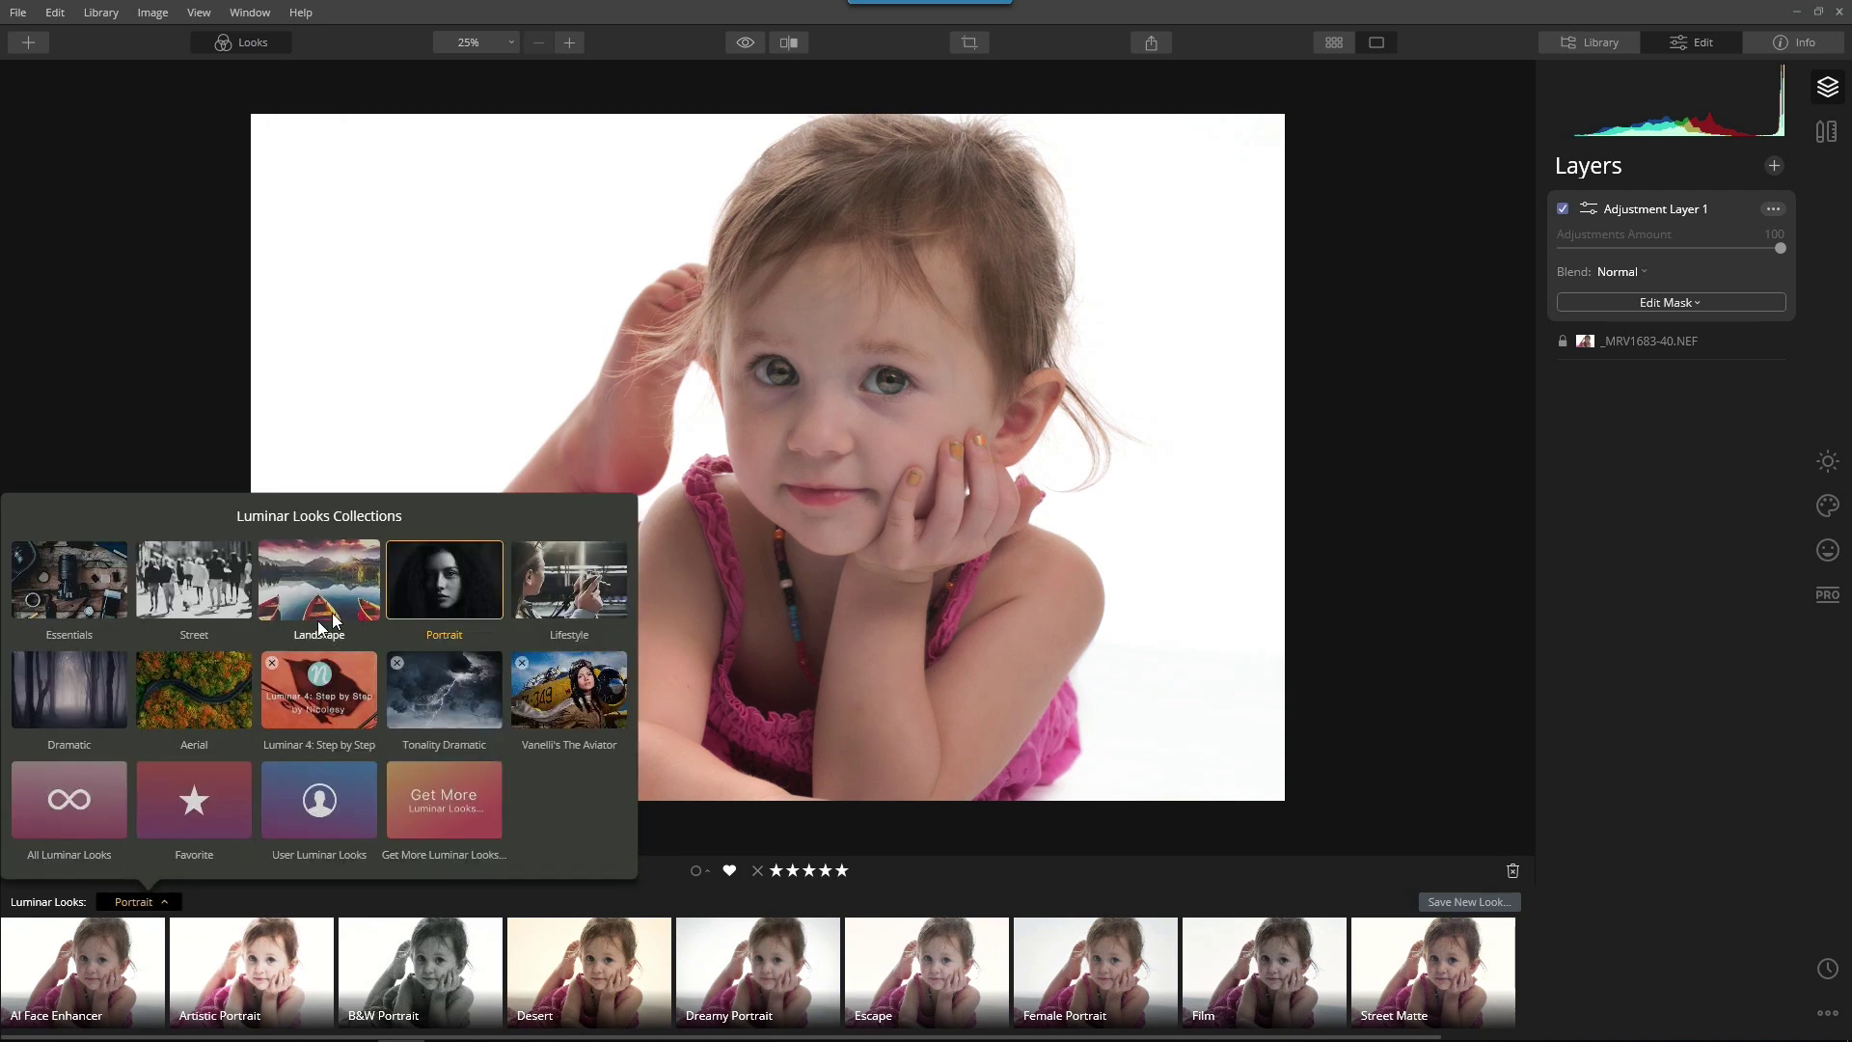
pyautogui.click(955, 874)
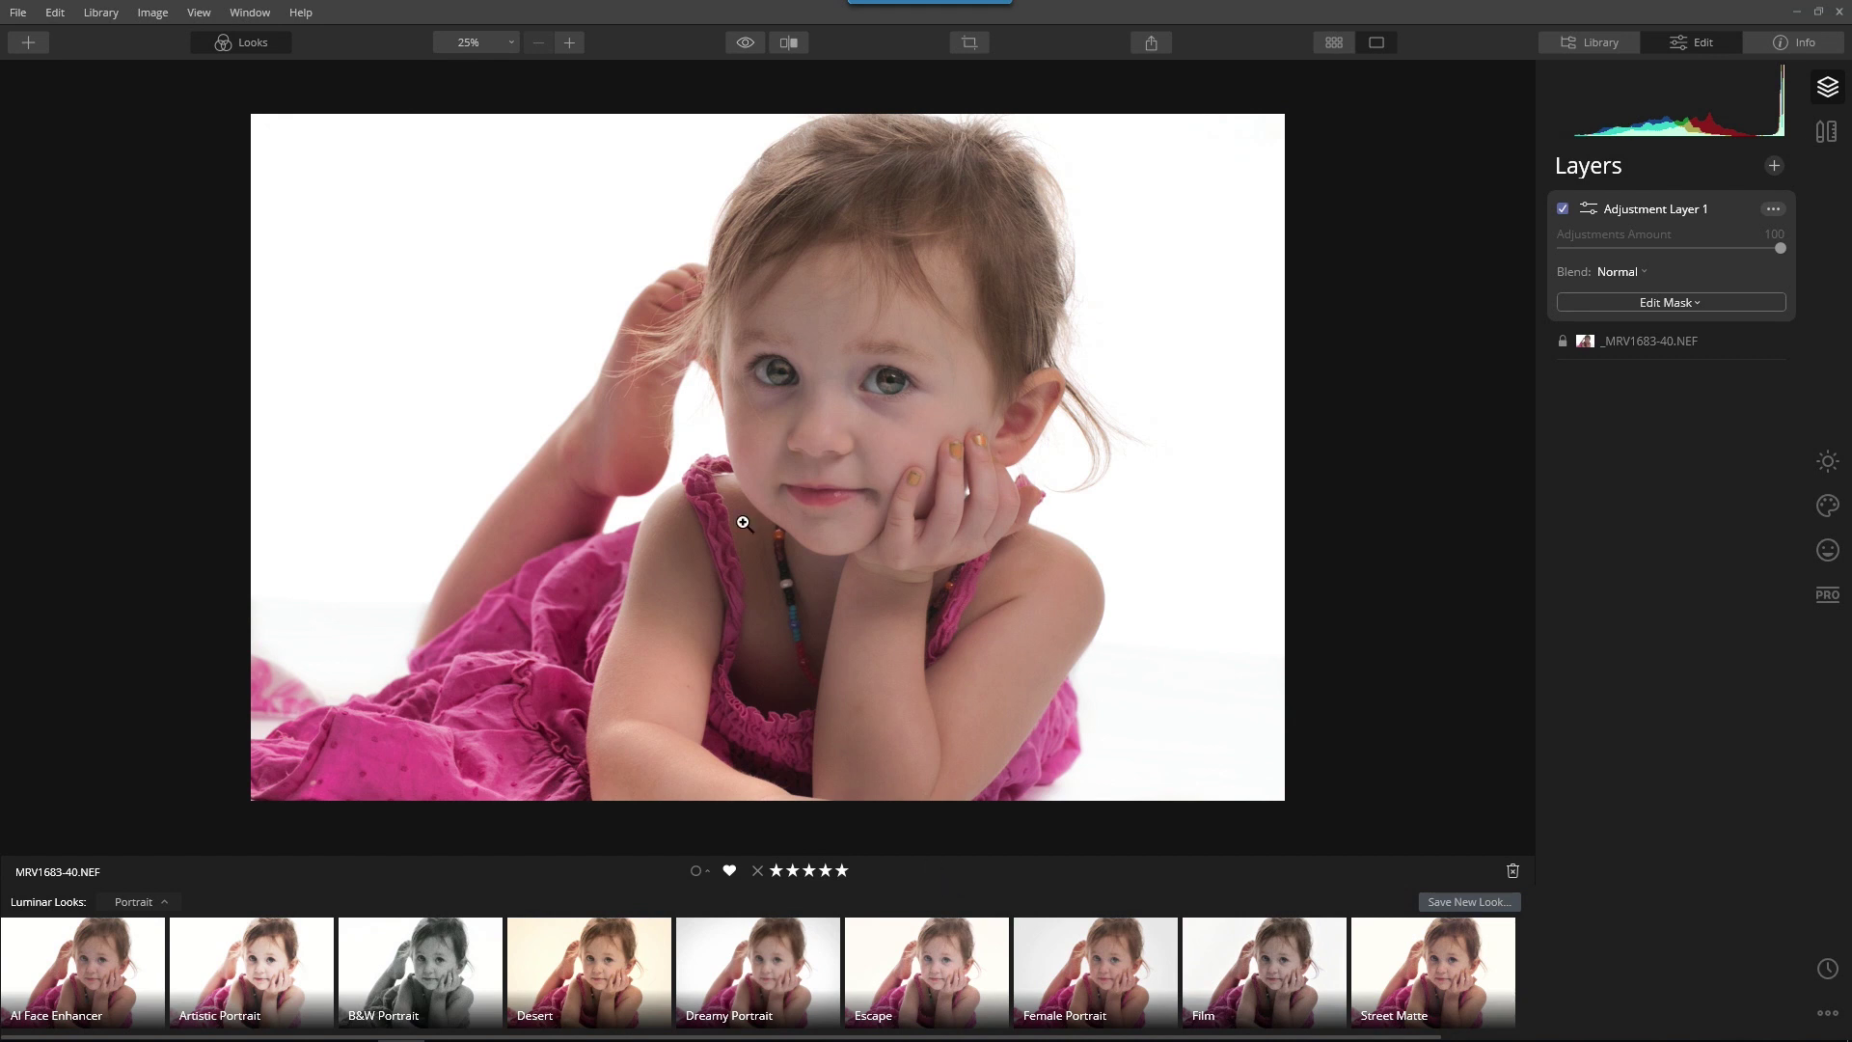
pyautogui.click(770, 976)
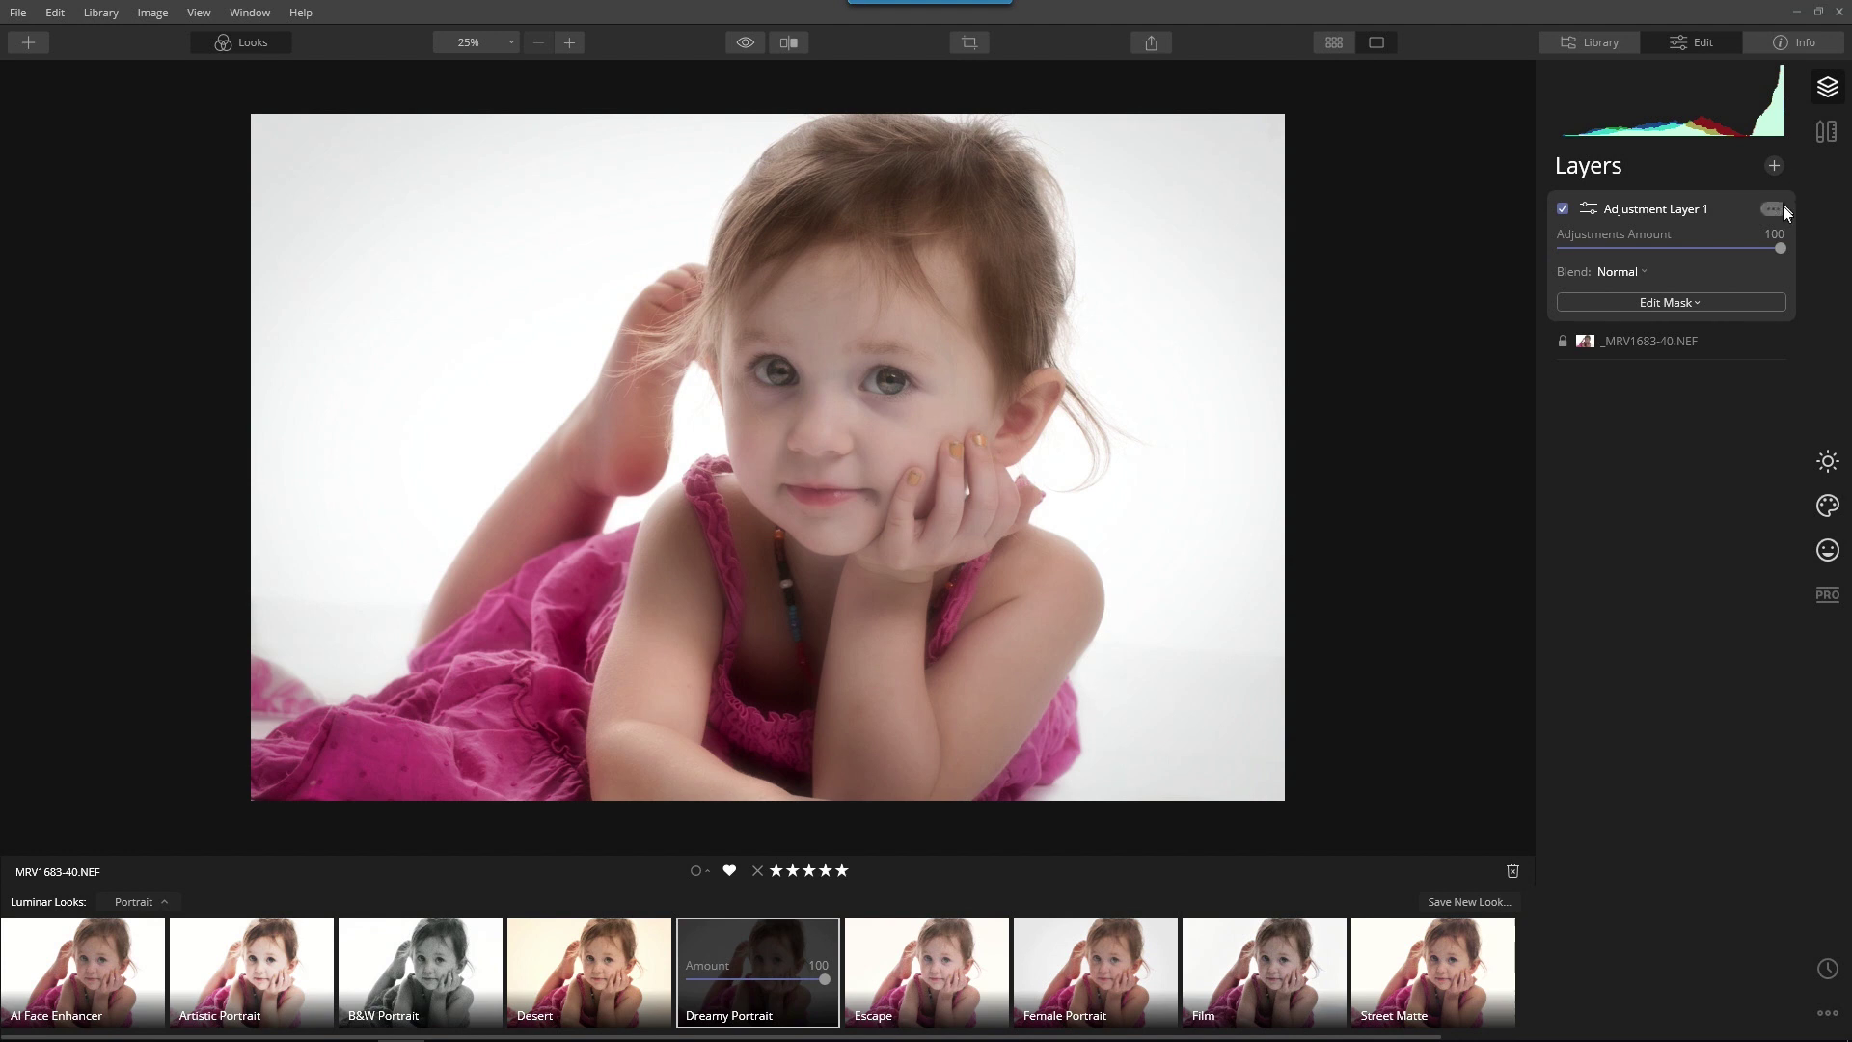
pyautogui.click(1563, 208)
# Erase the adjustment layer's effect over the child's face with a mask brush at size 100 and 50% opacity.
pyautogui.click(1653, 299)
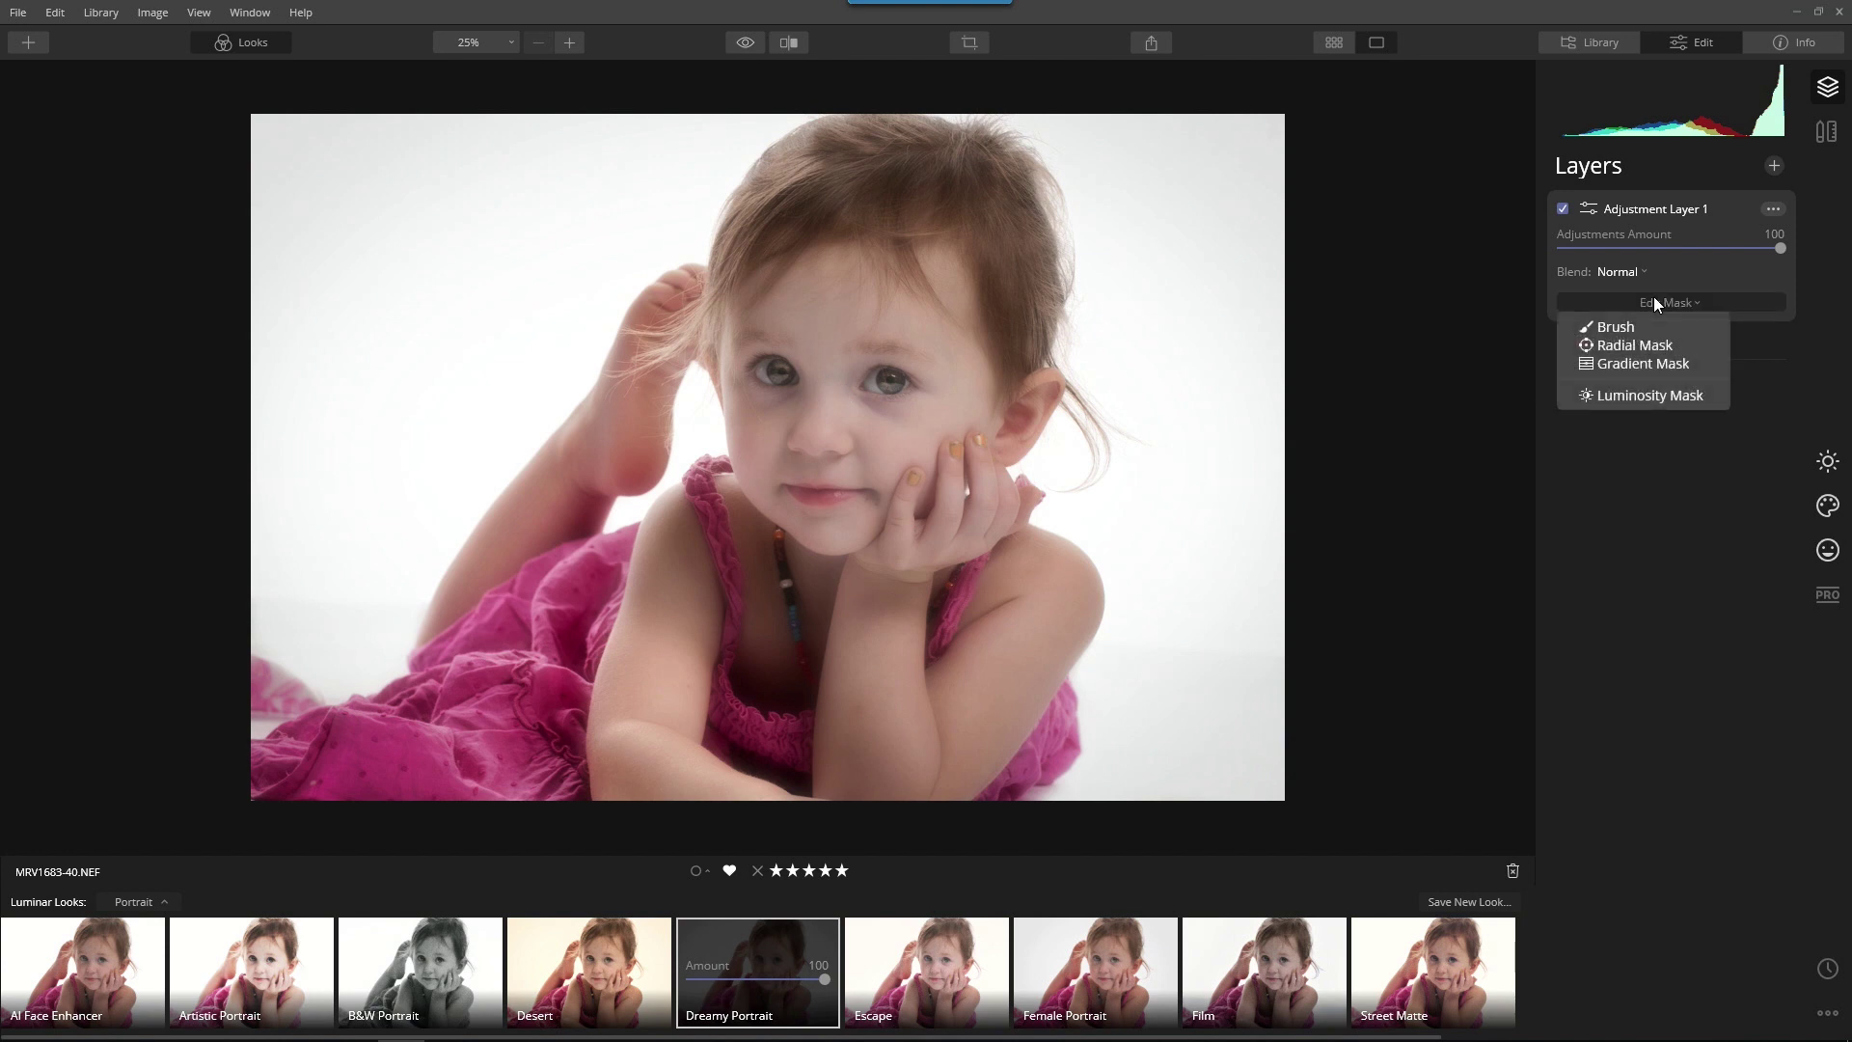
pyautogui.click(1643, 325)
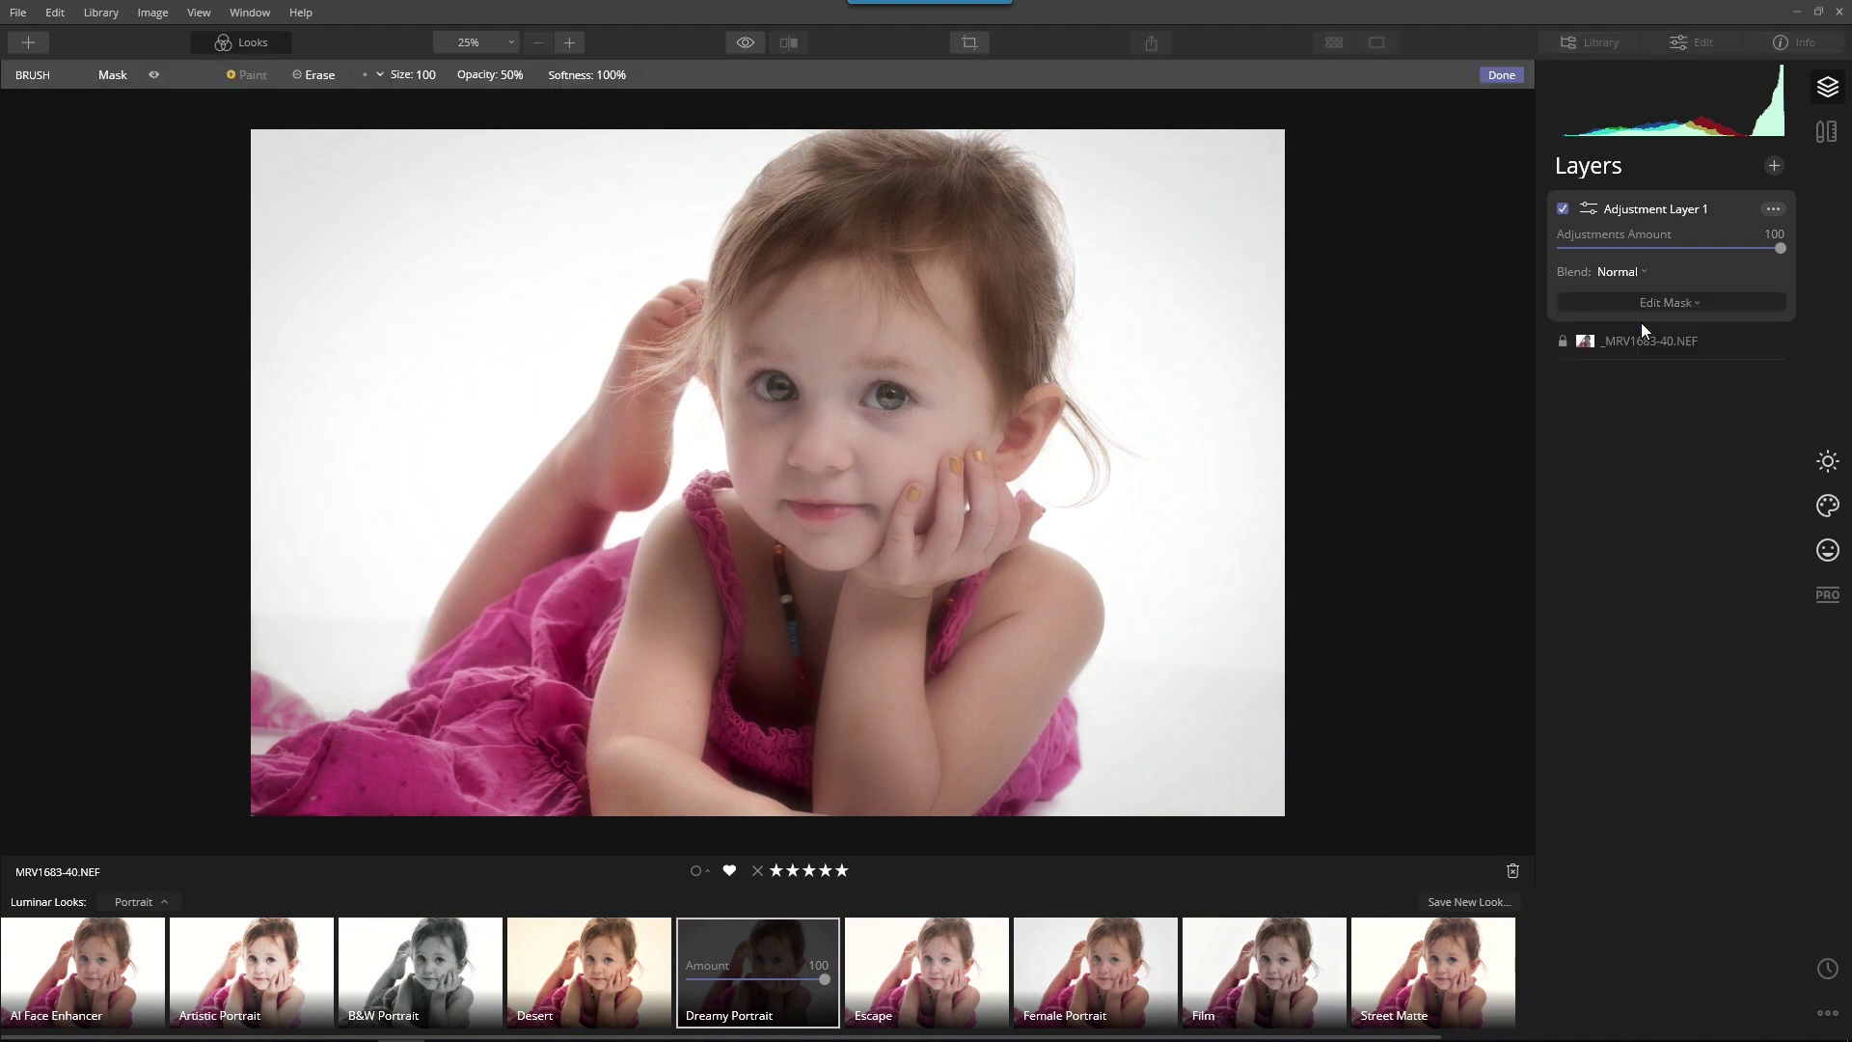
pyautogui.click(333, 77)
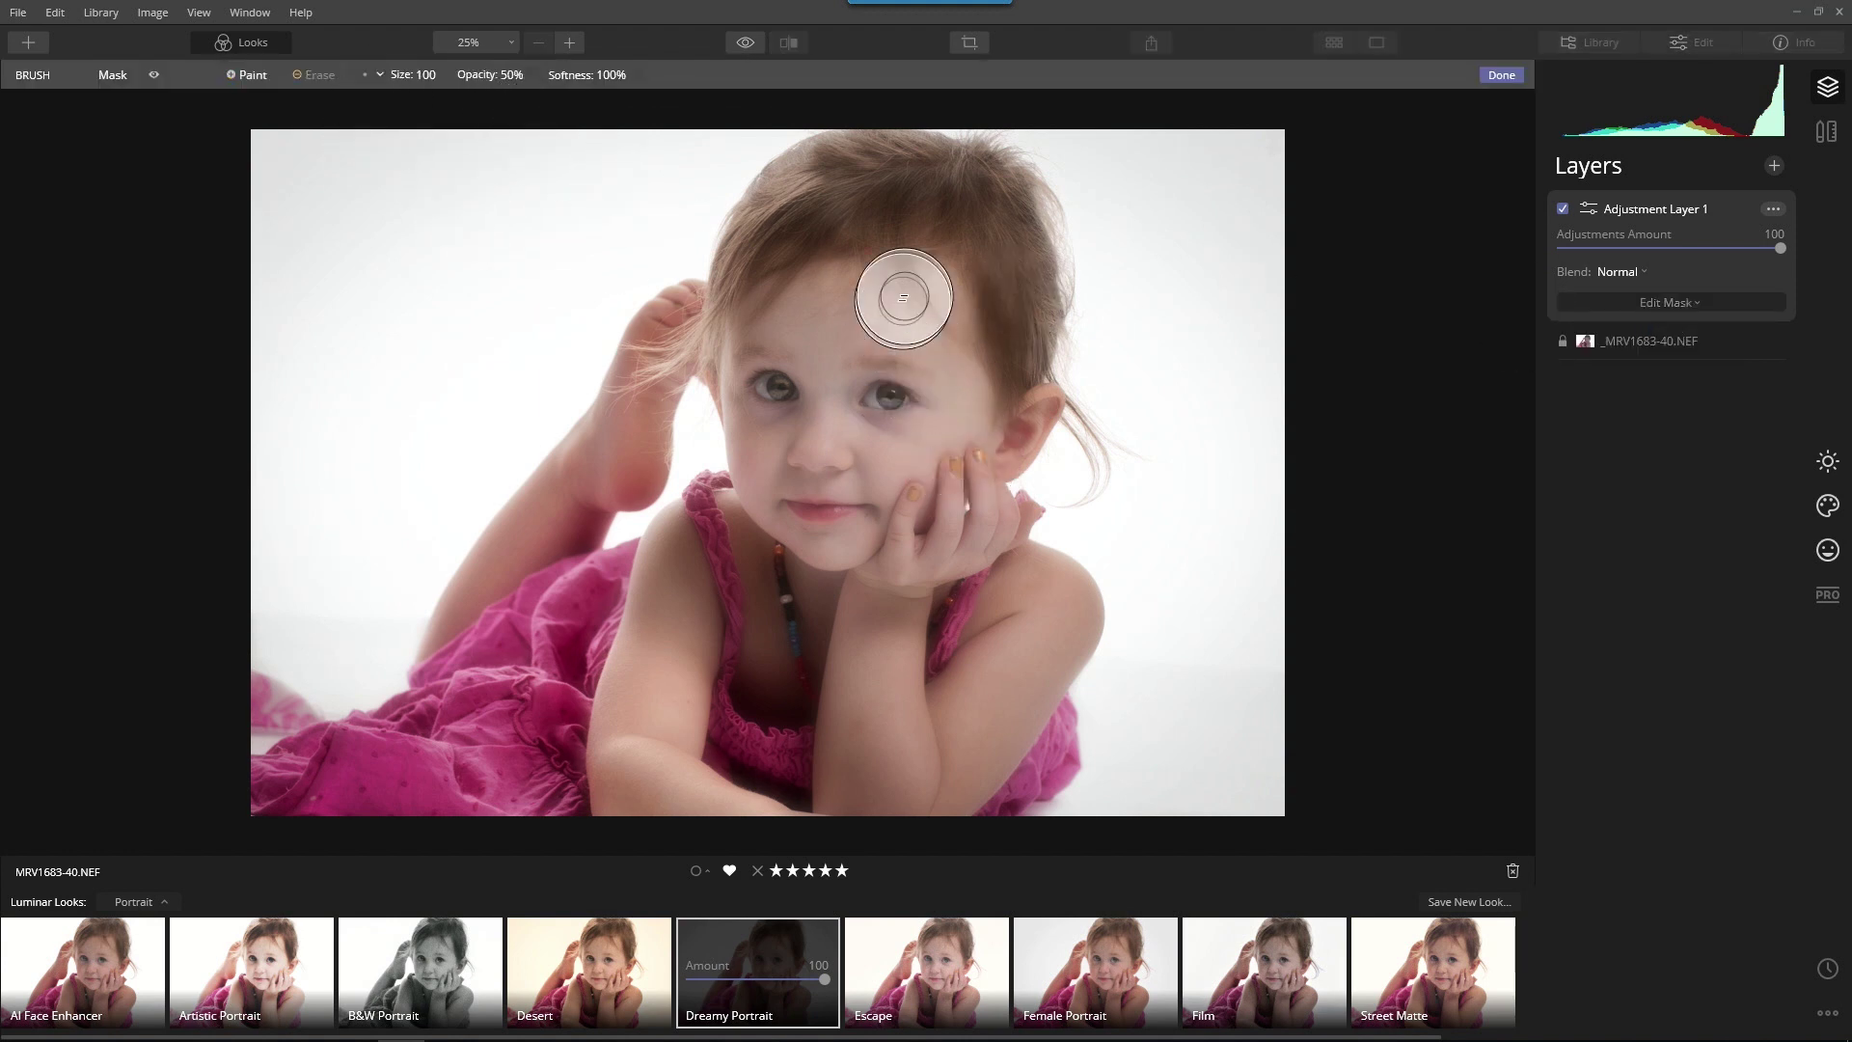
pyautogui.moveTo(798, 321)
pyautogui.mouseDown()
pyautogui.moveTo(848, 323)
pyautogui.moveTo(814, 417)
pyautogui.moveTo(823, 512)
pyautogui.moveTo(761, 352)
pyautogui.moveTo(954, 331)
pyautogui.moveTo(814, 546)
pyautogui.moveTo(1096, 352)
pyautogui.mouseUp()
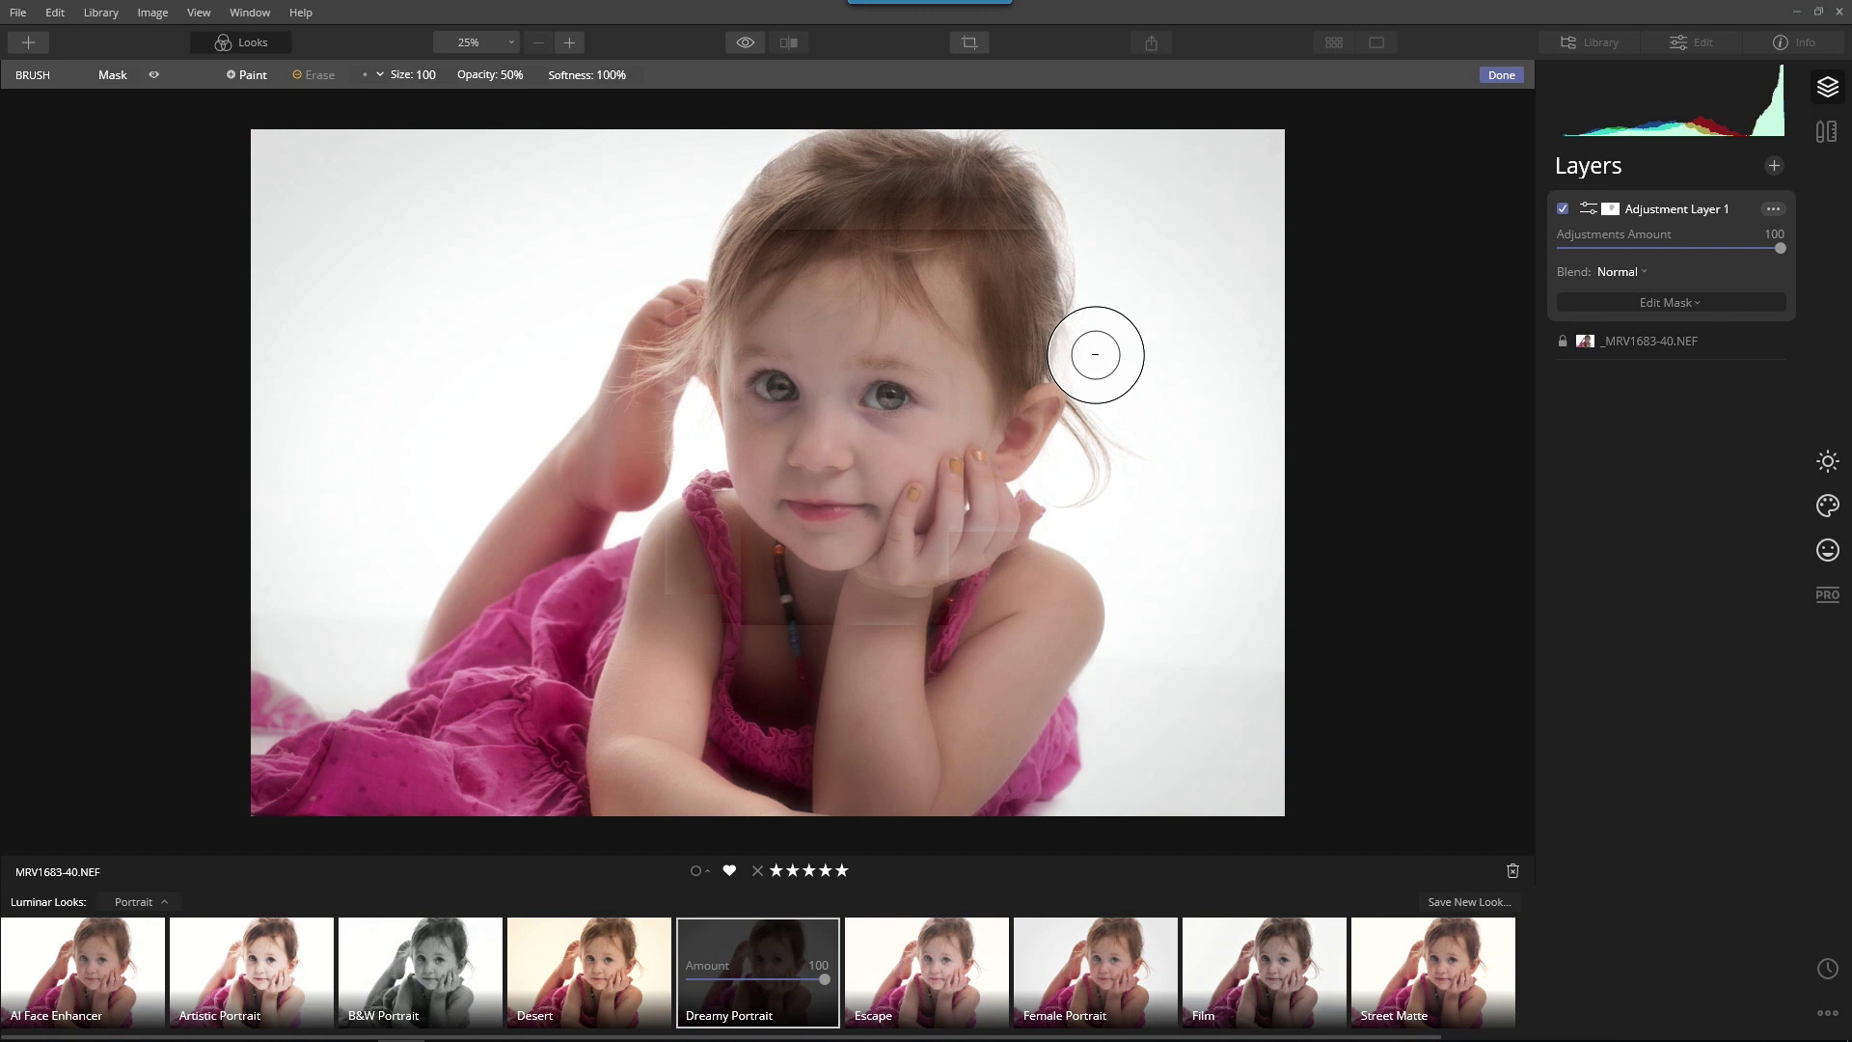
# Reduce the erase brush to size 28, raise its opacity to 100%, and erase the layer's effect over both eyes.
pyautogui.press('[')
pyautogui.press('[')
pyautogui.press('[')
pyautogui.press('[')
pyautogui.press('[')
pyautogui.press('[')
pyautogui.press('[')
pyautogui.press('[')
pyautogui.press('[')
pyautogui.press('[')
pyautogui.press('[')
pyautogui.press('[')
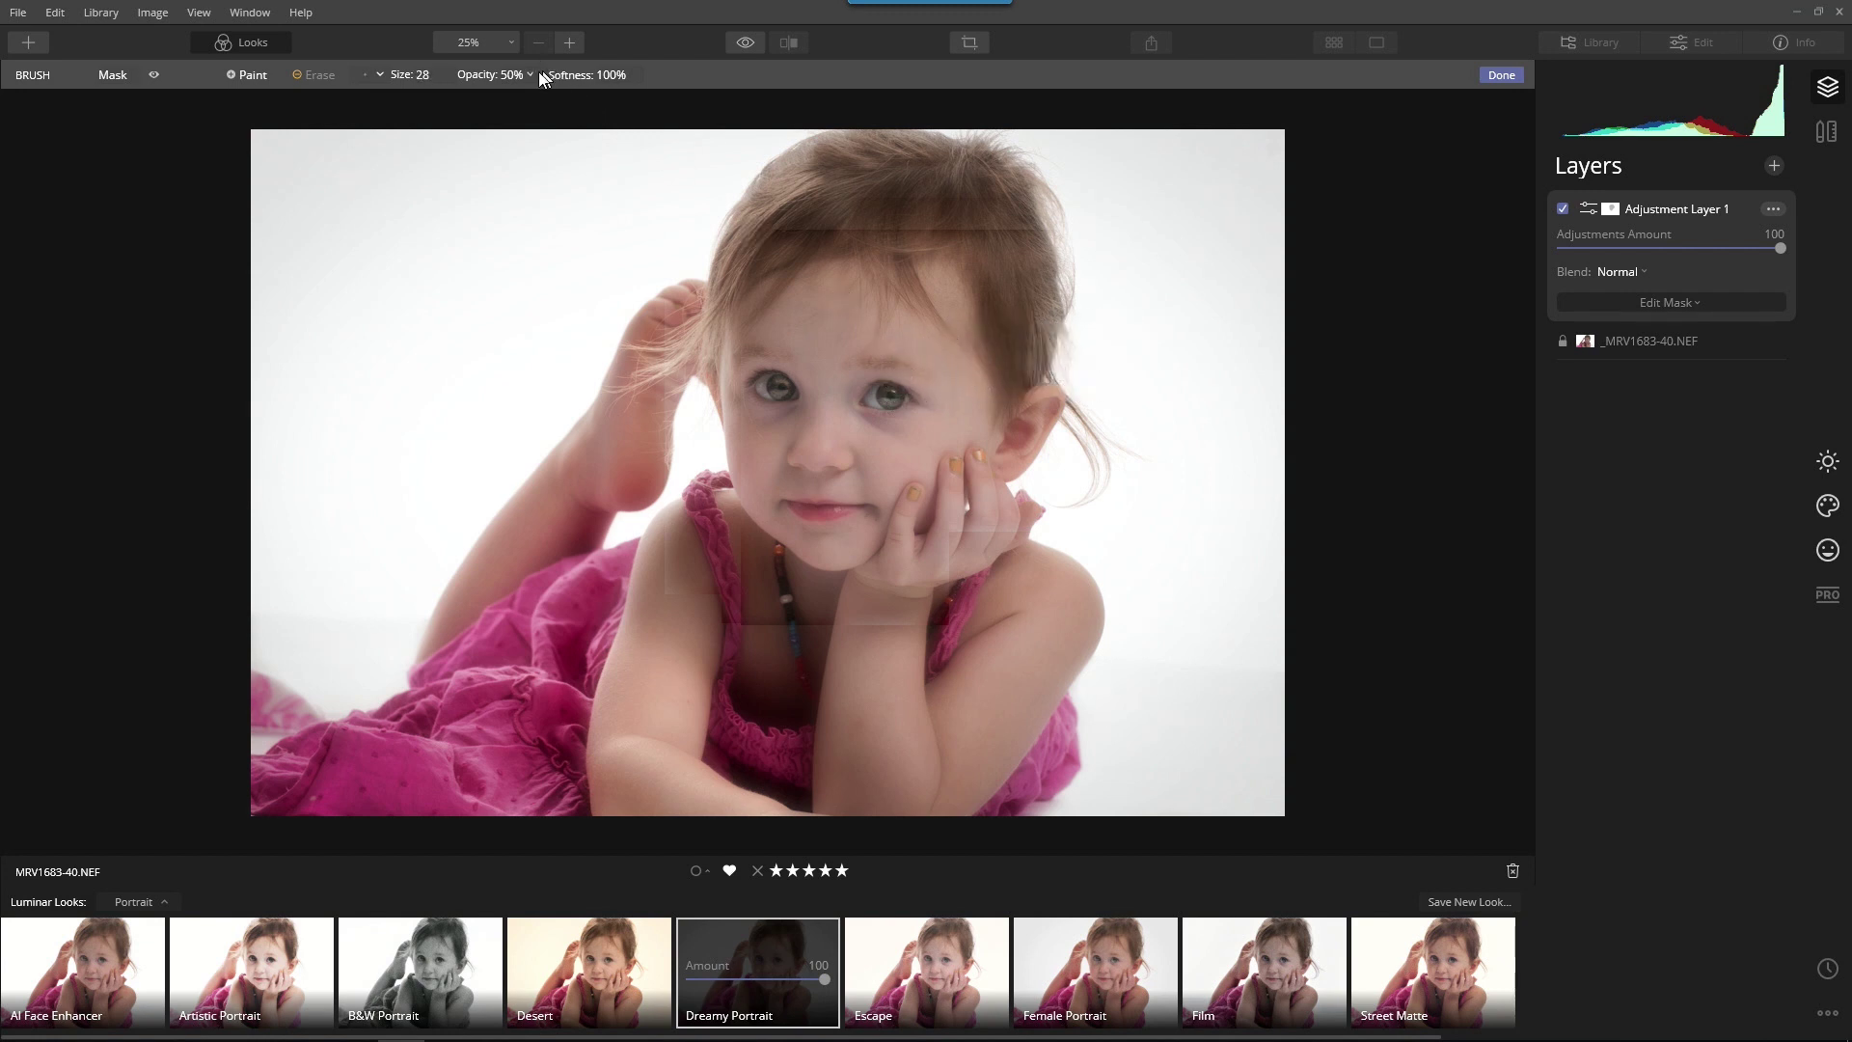
pyautogui.click(499, 74)
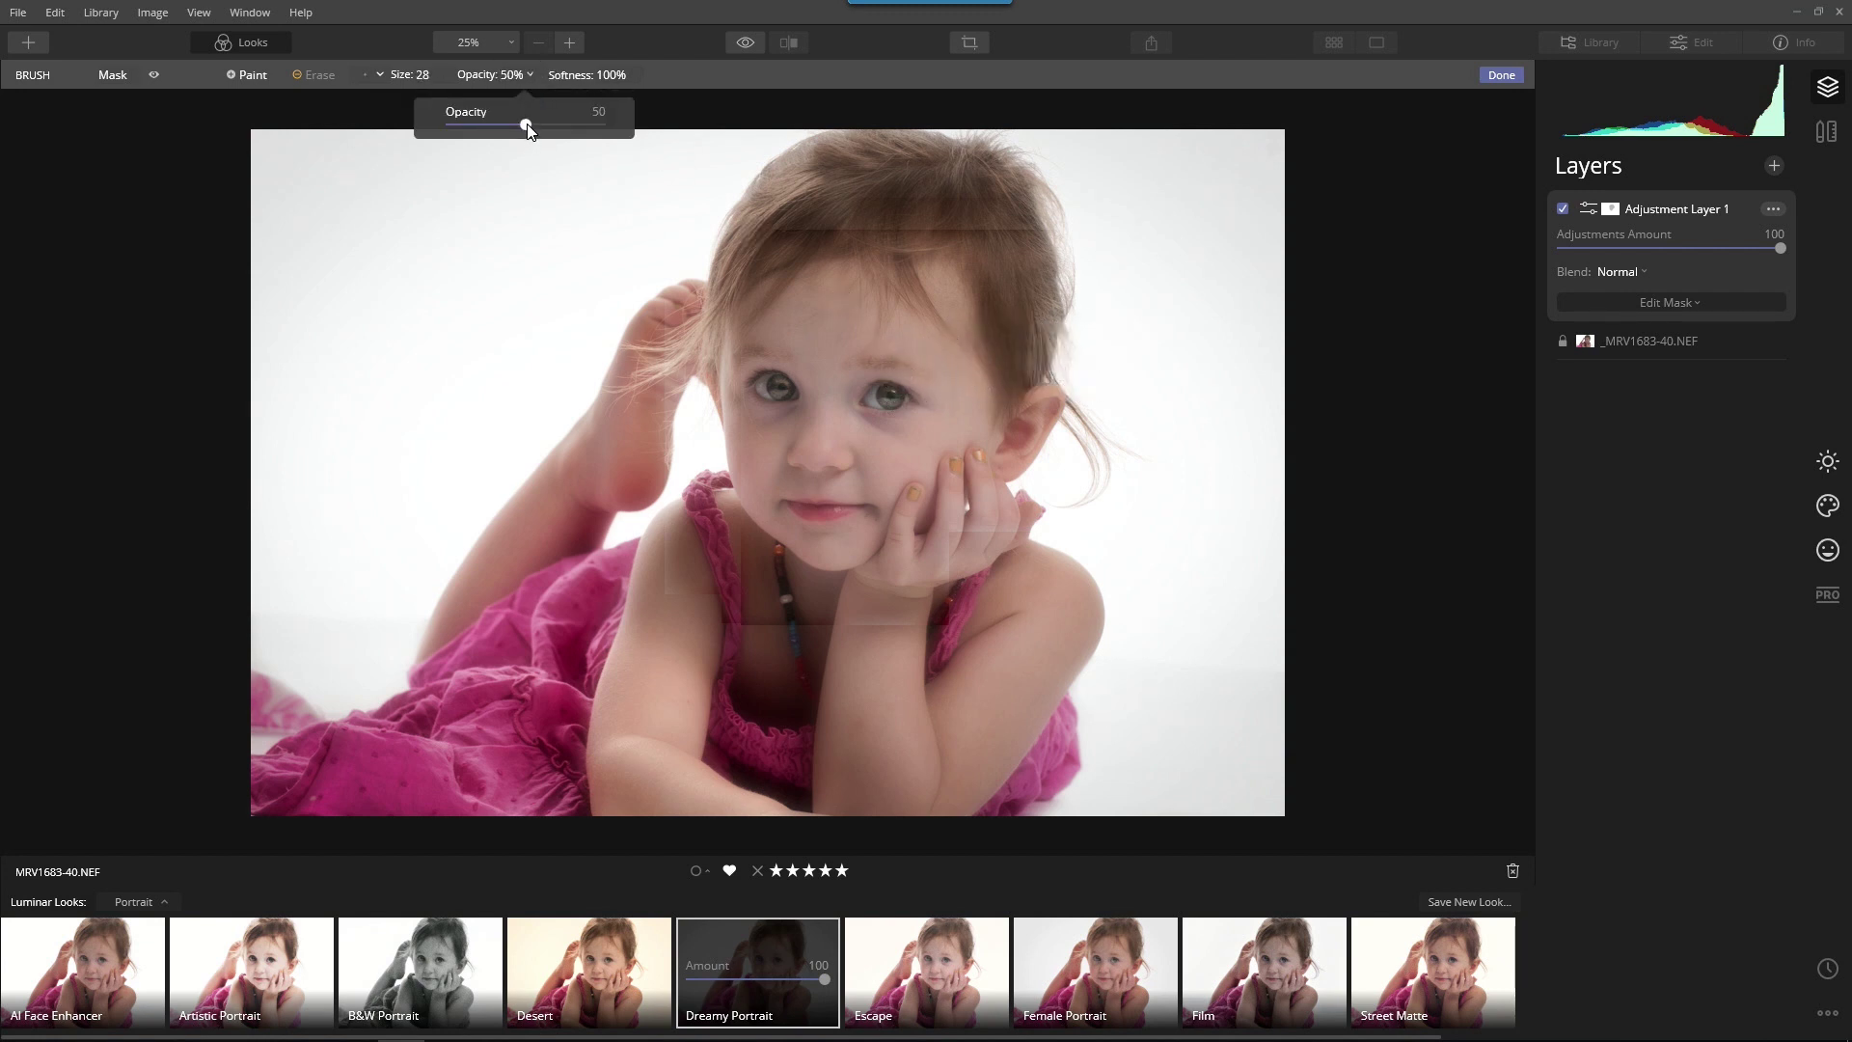
pyautogui.moveTo(761, 380)
pyautogui.mouseDown()
pyautogui.moveTo(897, 391)
pyautogui.moveTo(880, 398)
pyautogui.mouseUp()
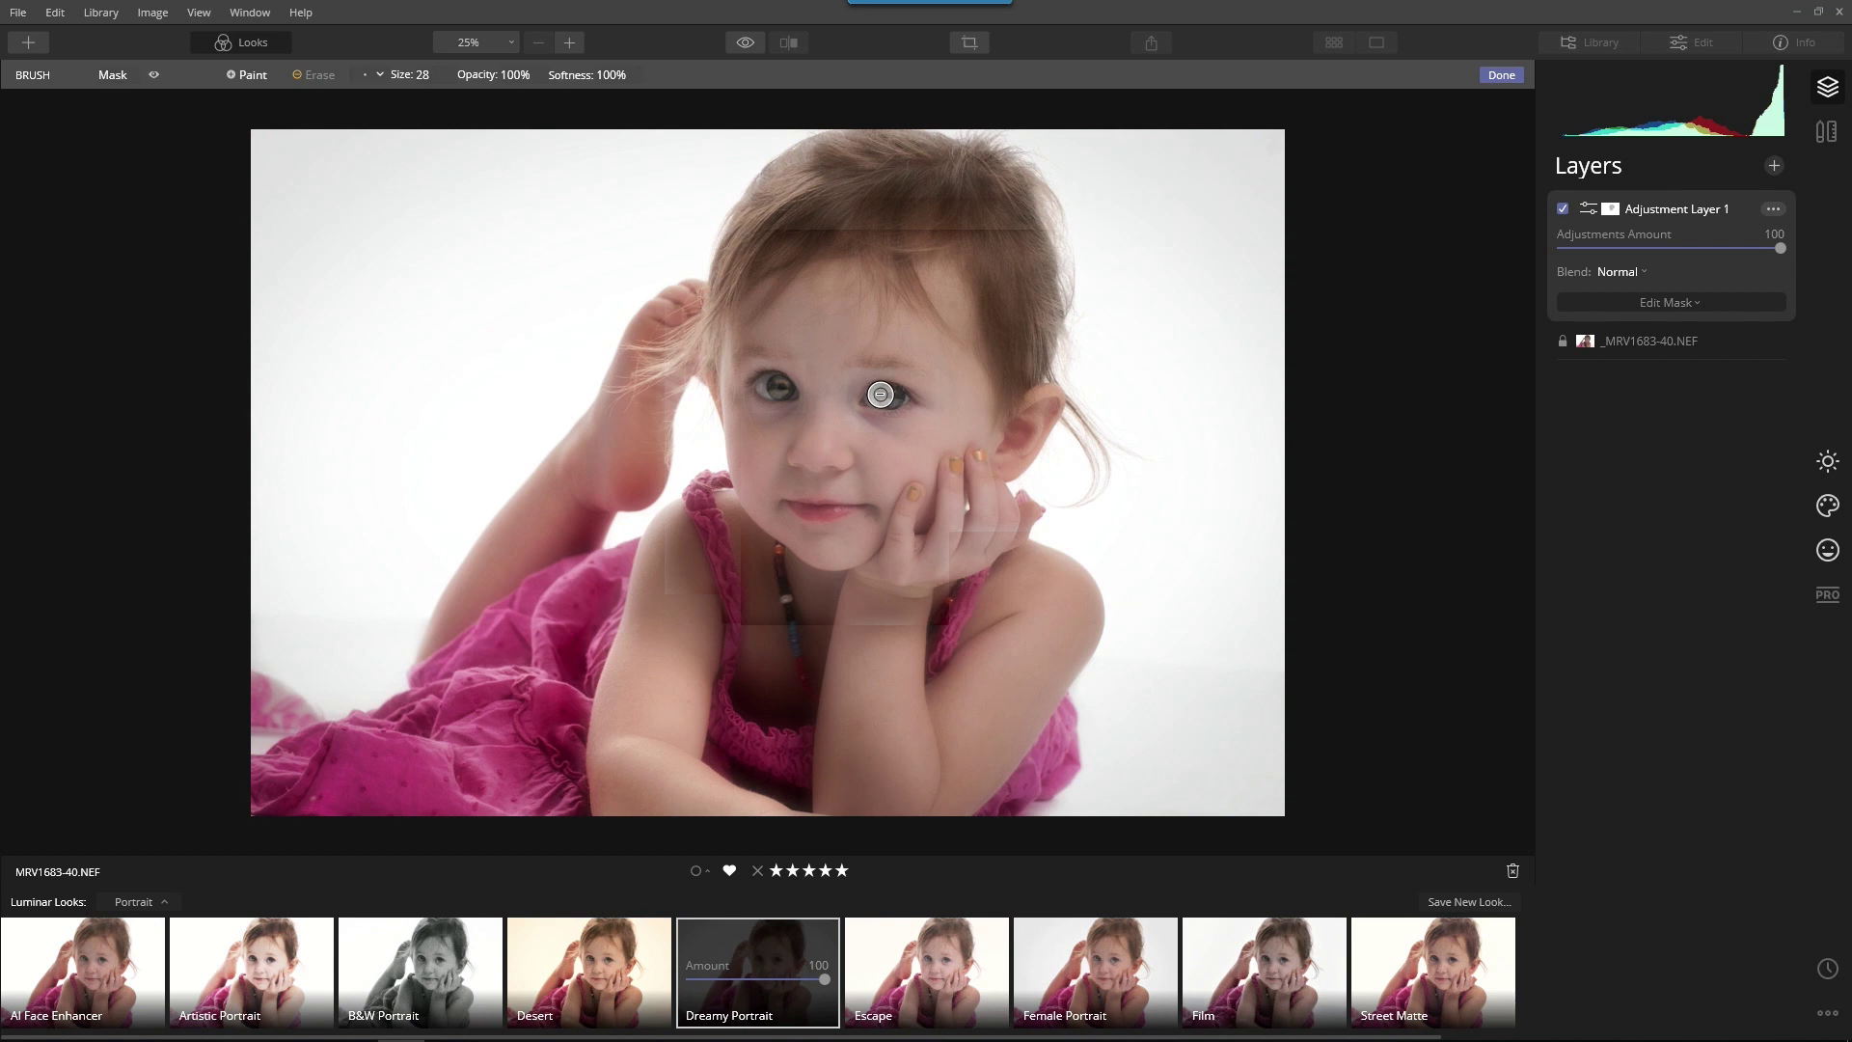
# Inspect the mask overlay, erase more over the child's right eye, and finish the layer mask.
pyautogui.click(160, 77)
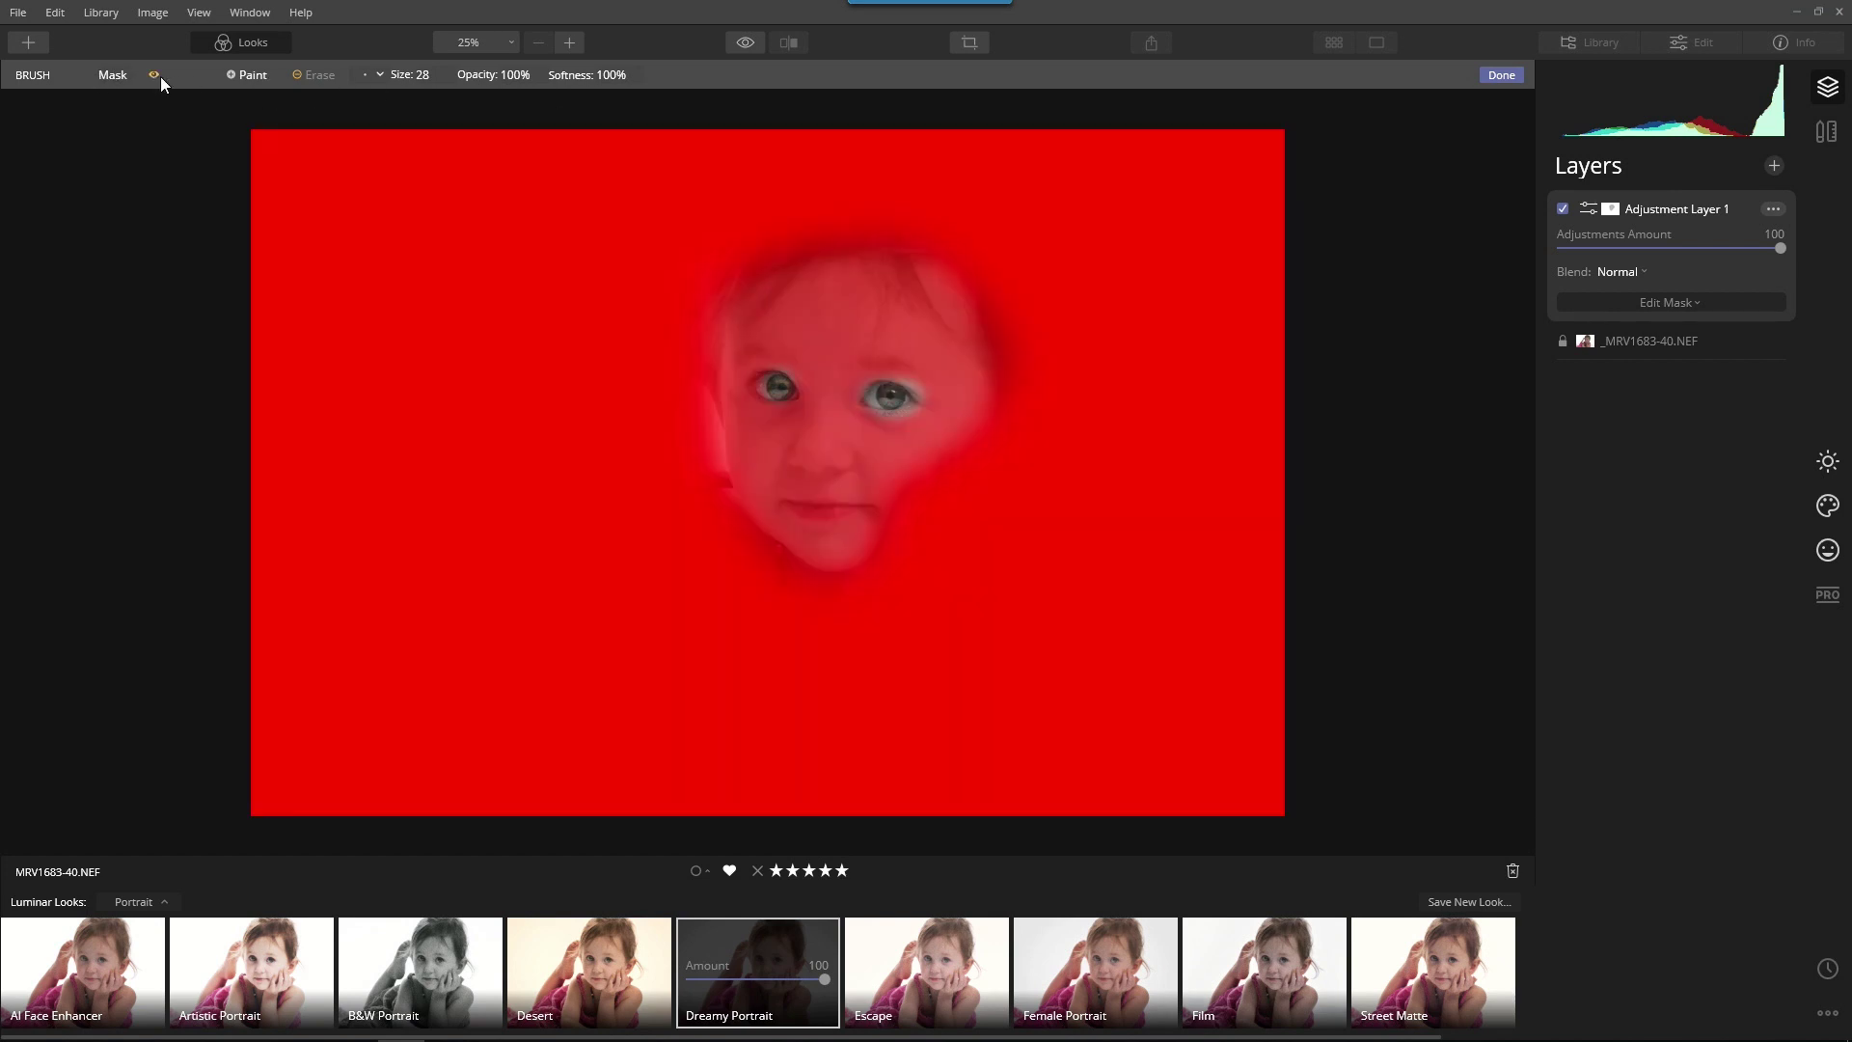
pyautogui.moveTo(773, 389); pyautogui.dragTo(749, 380)
pyautogui.click(153, 75)
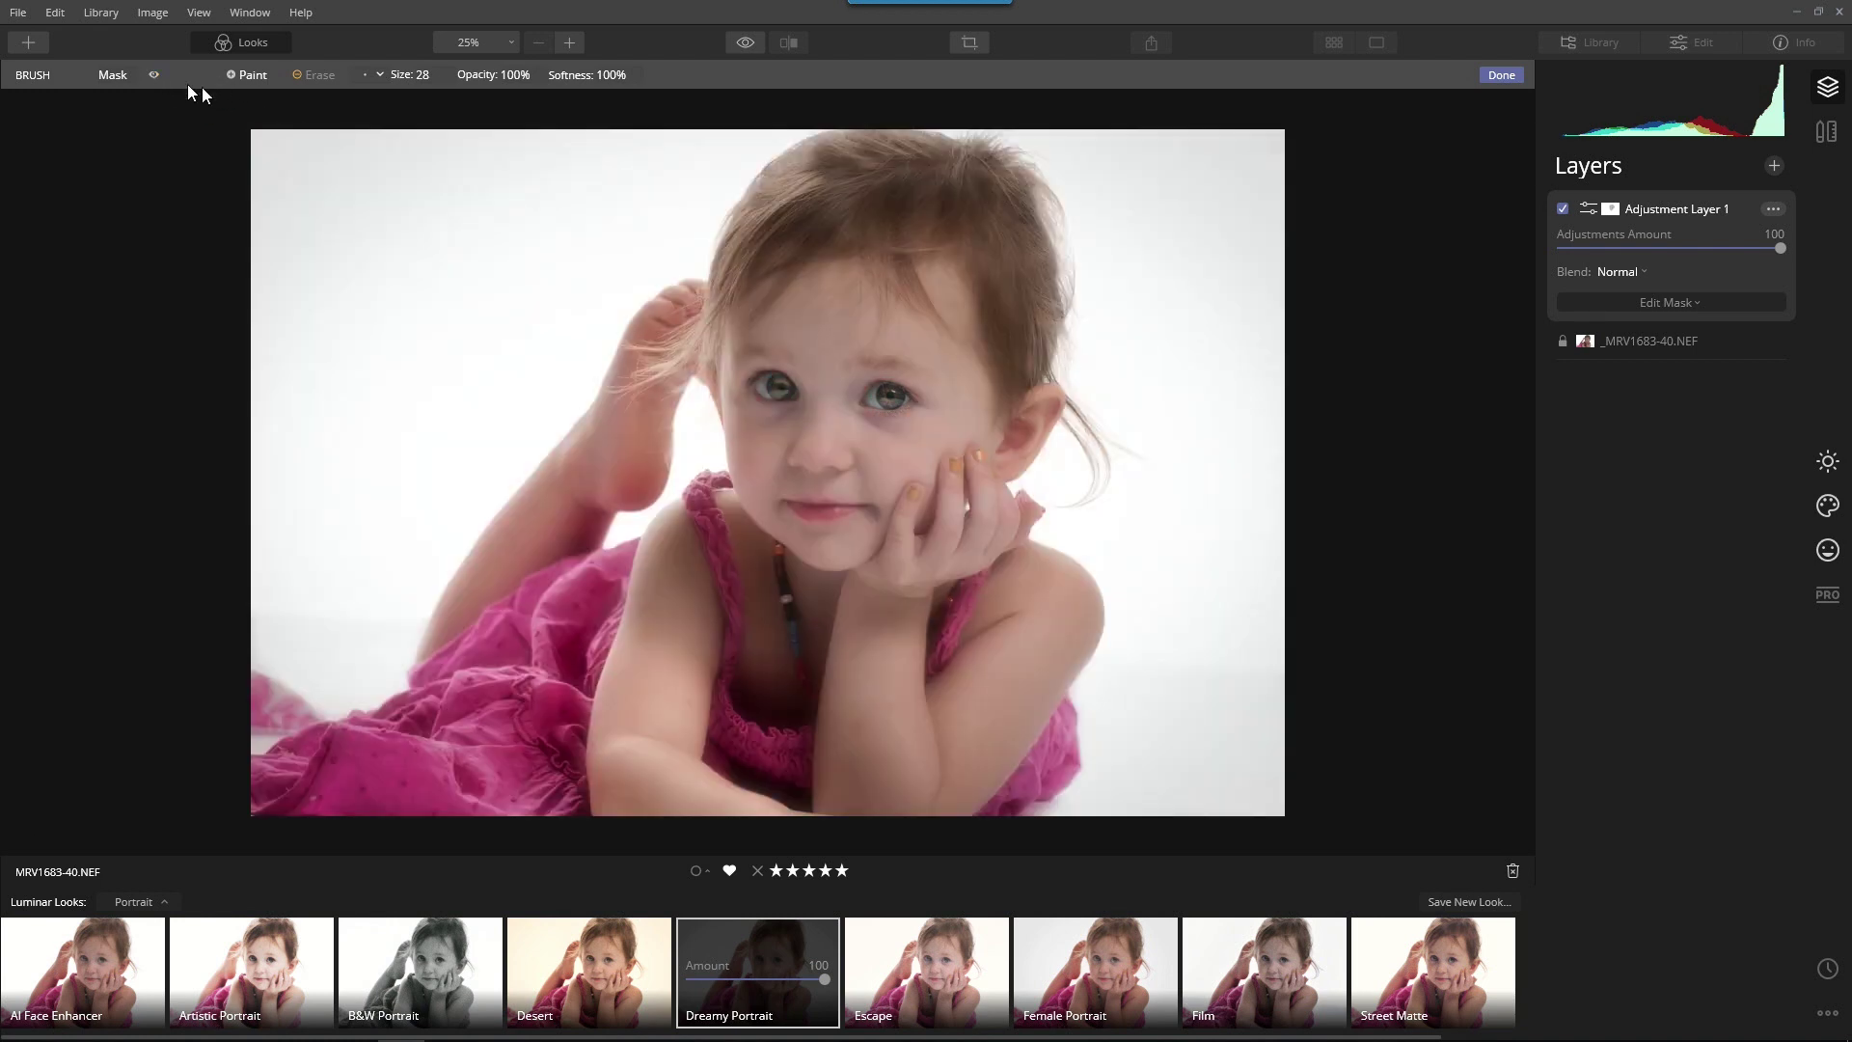
pyautogui.click(1493, 76)
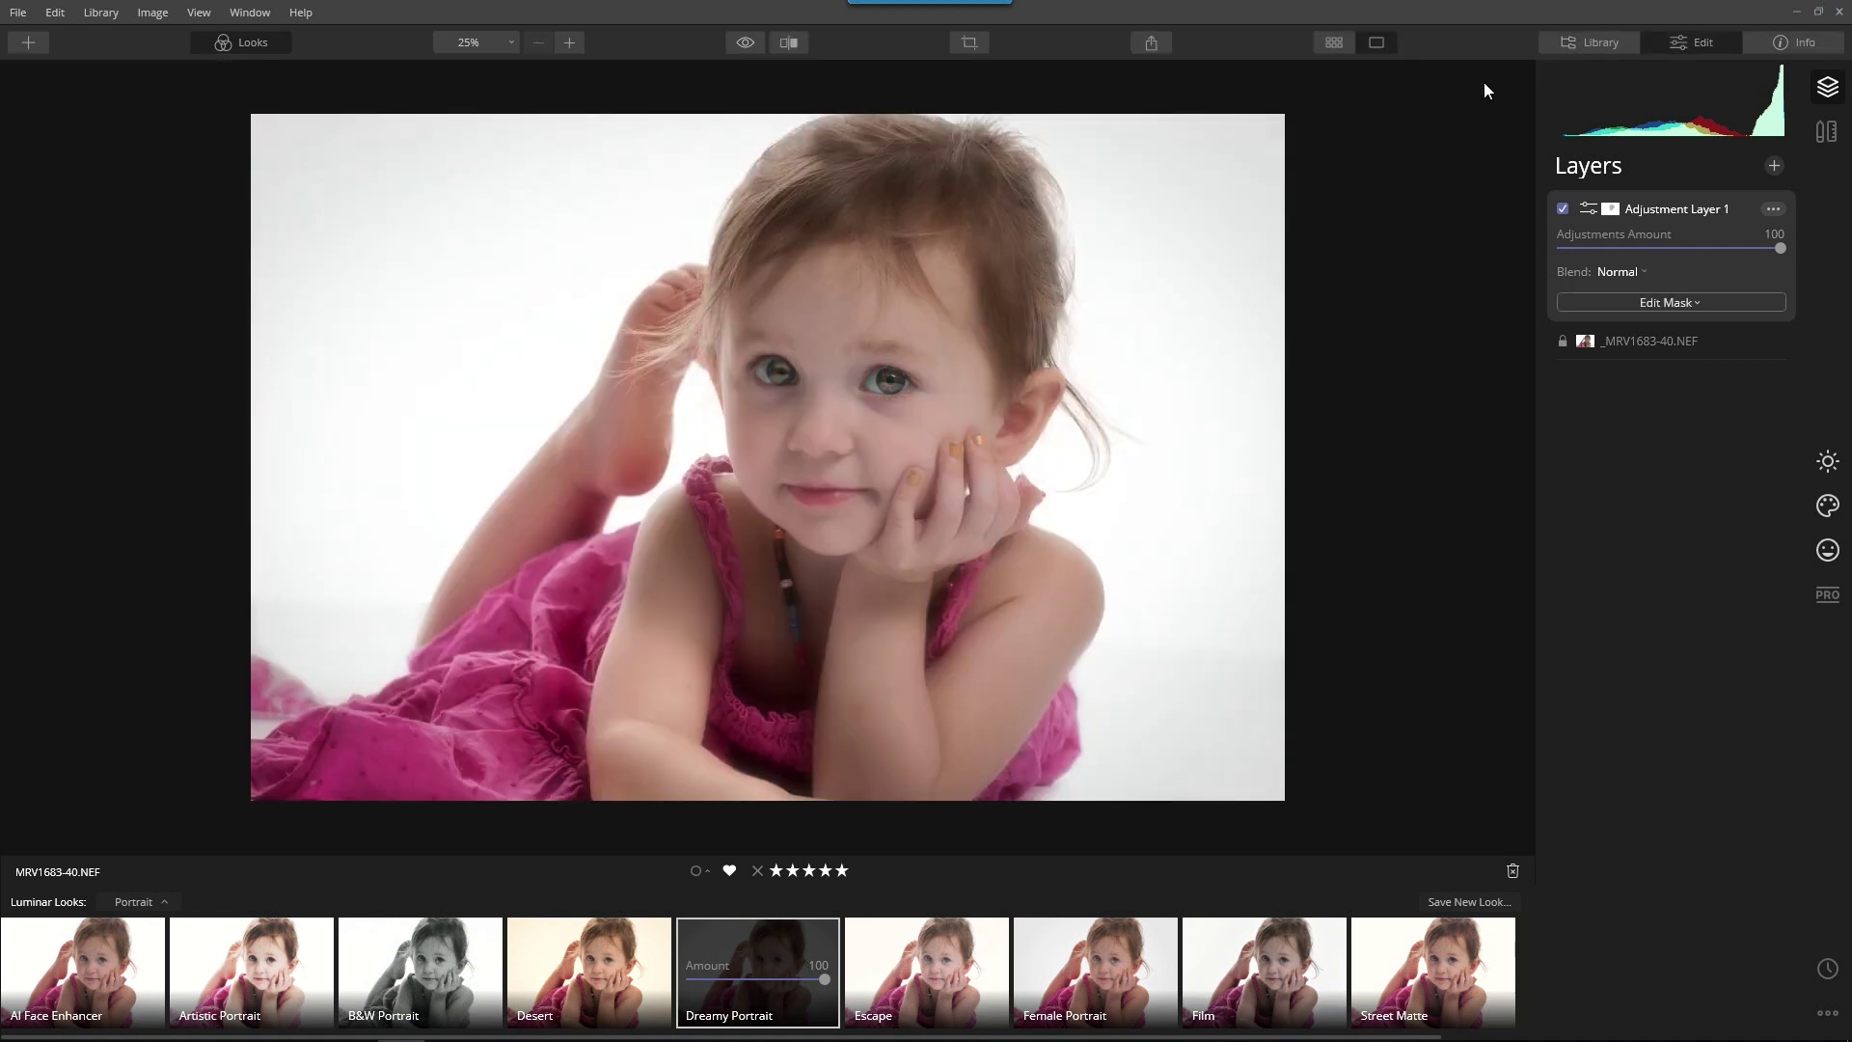
# Compare the portrait with Adjustment Layer 1 switched off and on.
pyautogui.click(1565, 206)
pyautogui.click(1565, 206)
pyautogui.click(1564, 206)
pyautogui.click(1564, 206)
# Reopen Adjustment Layer 1's mask for brush editing and copy the mask.
pyautogui.click(1674, 302)
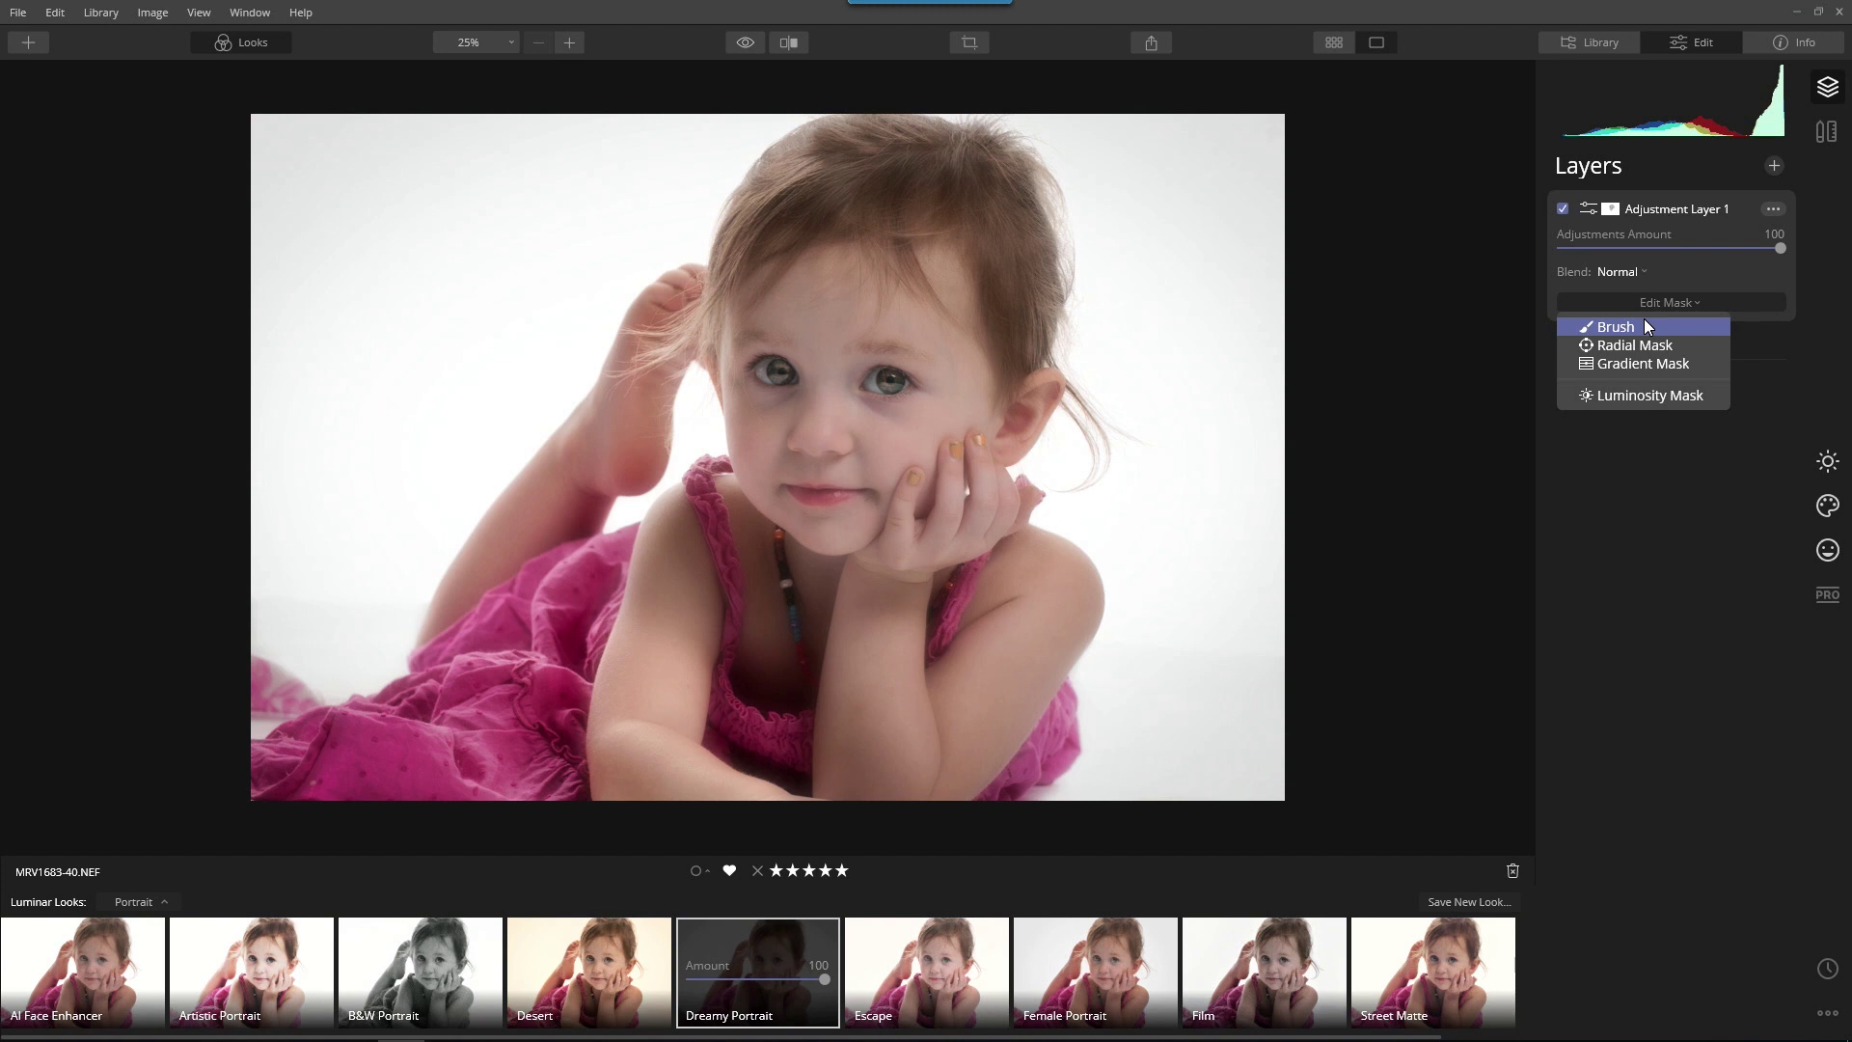
pyautogui.click(1645, 326)
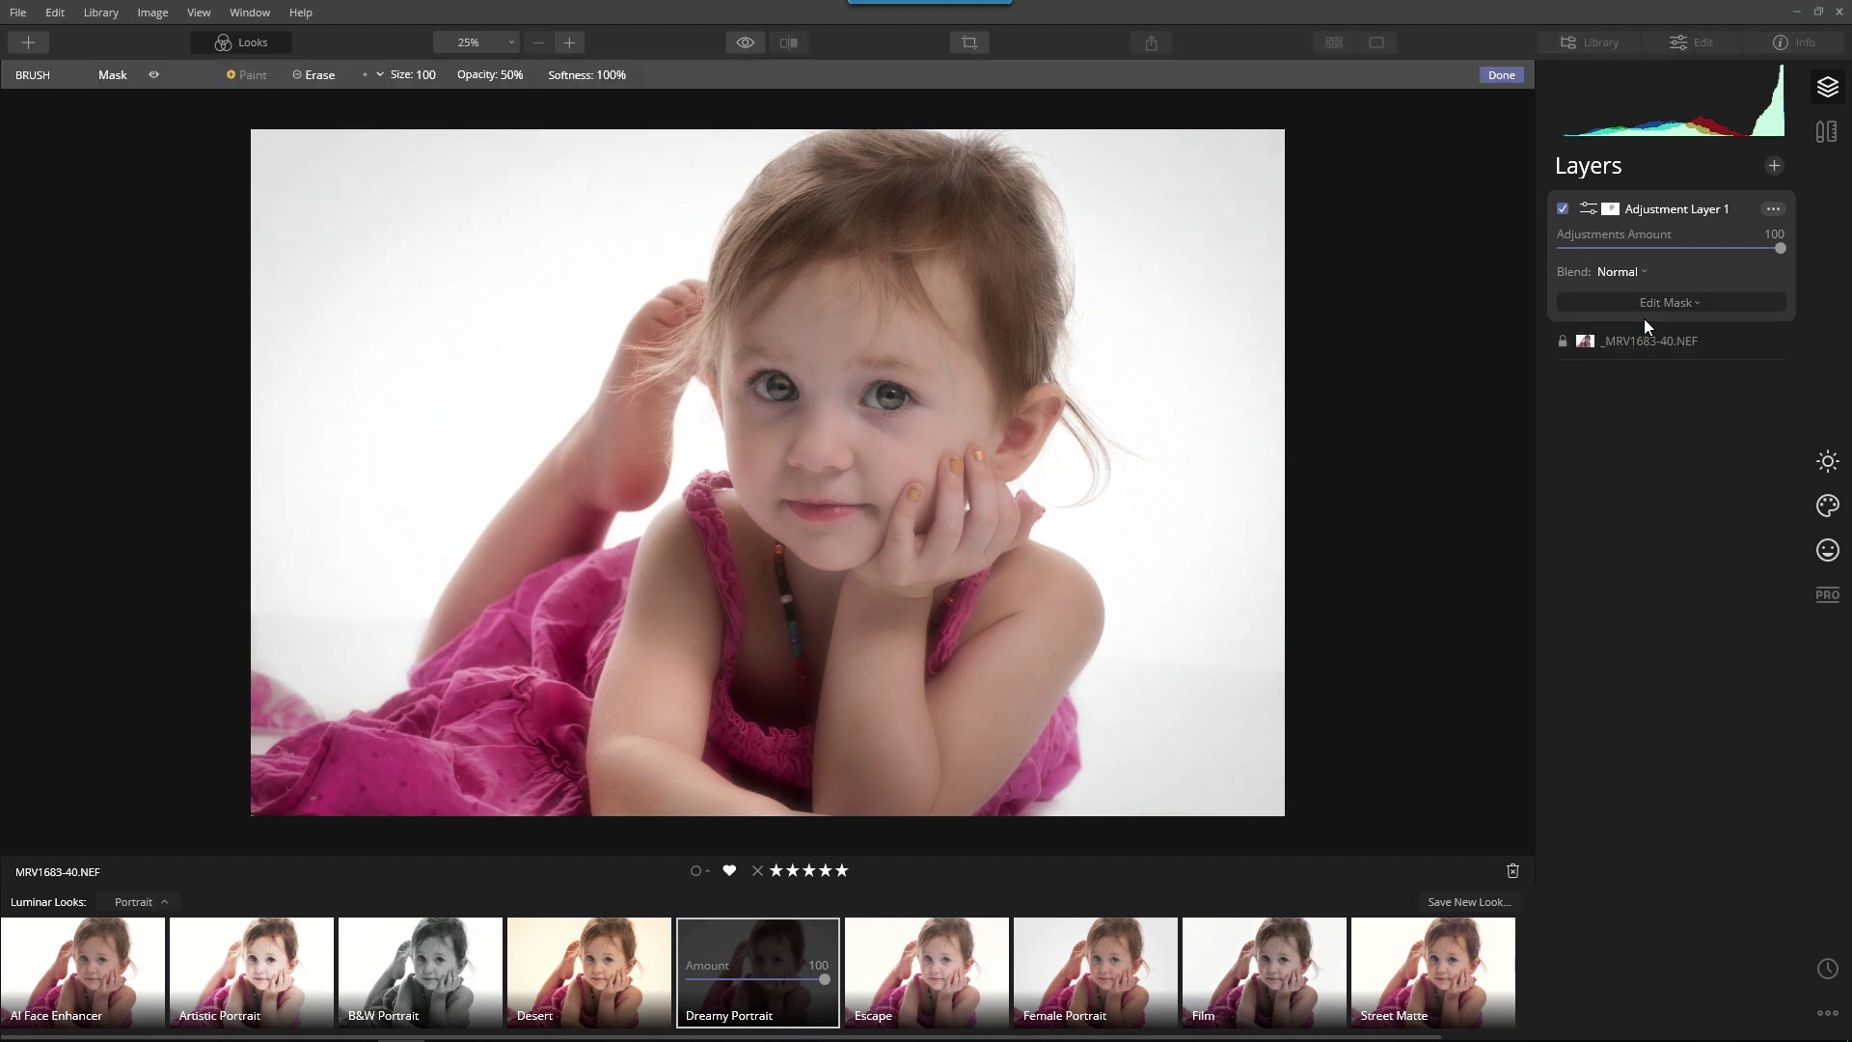
pyautogui.click(114, 75)
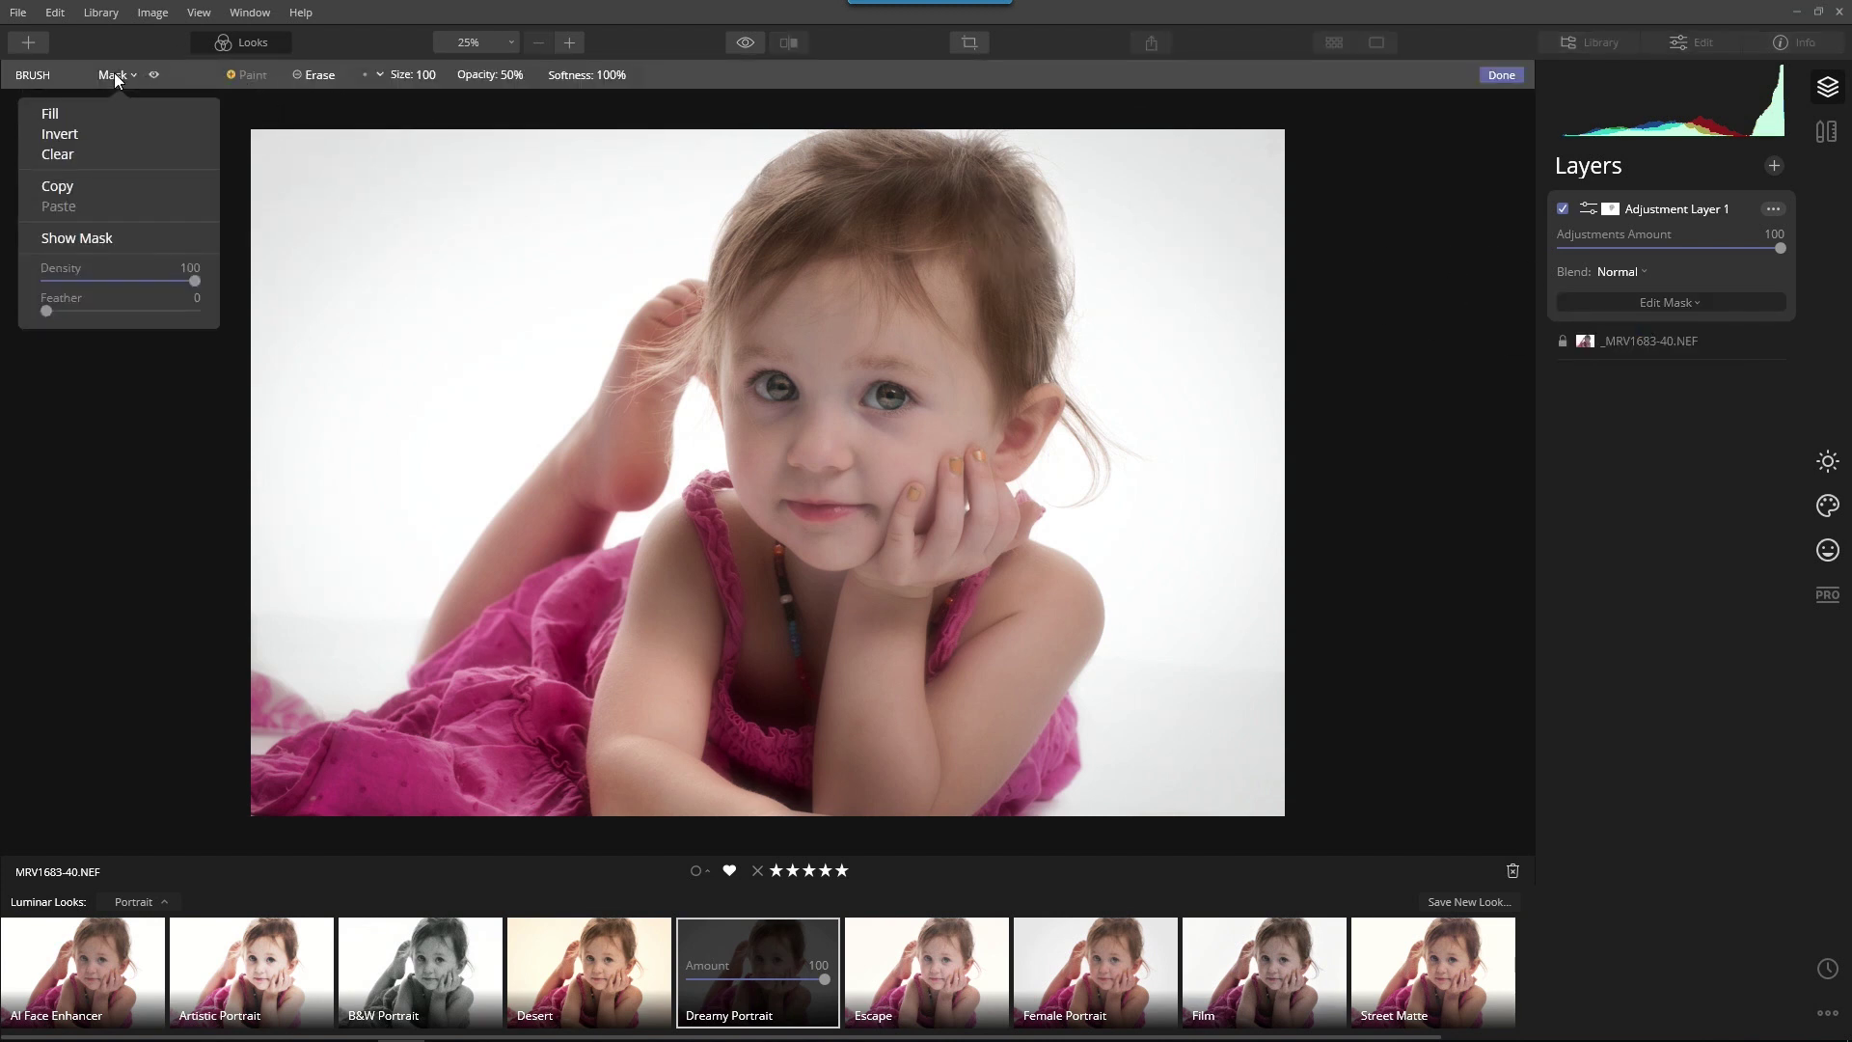
pyautogui.click(60, 186)
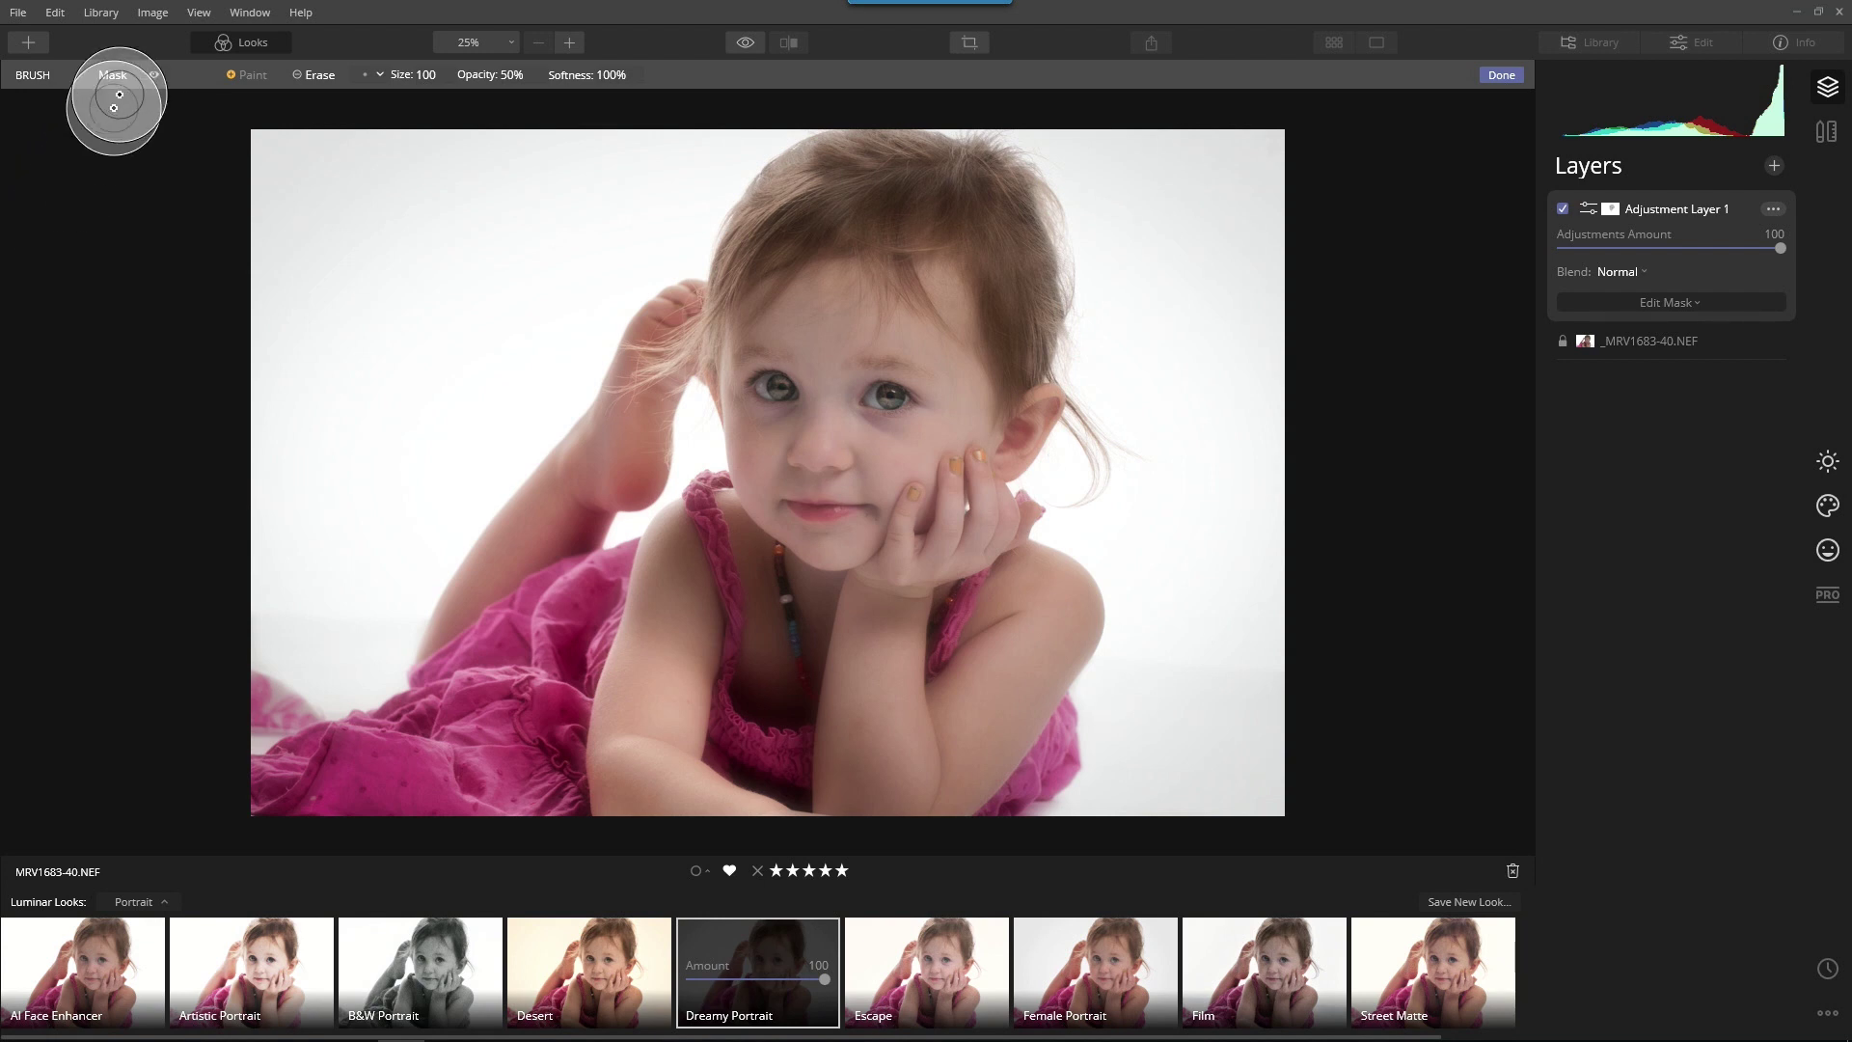
# Clear Adjustment Layer 1's mask, invert it so the look covers the whole image, and finish mask editing.
pyautogui.click(114, 77)
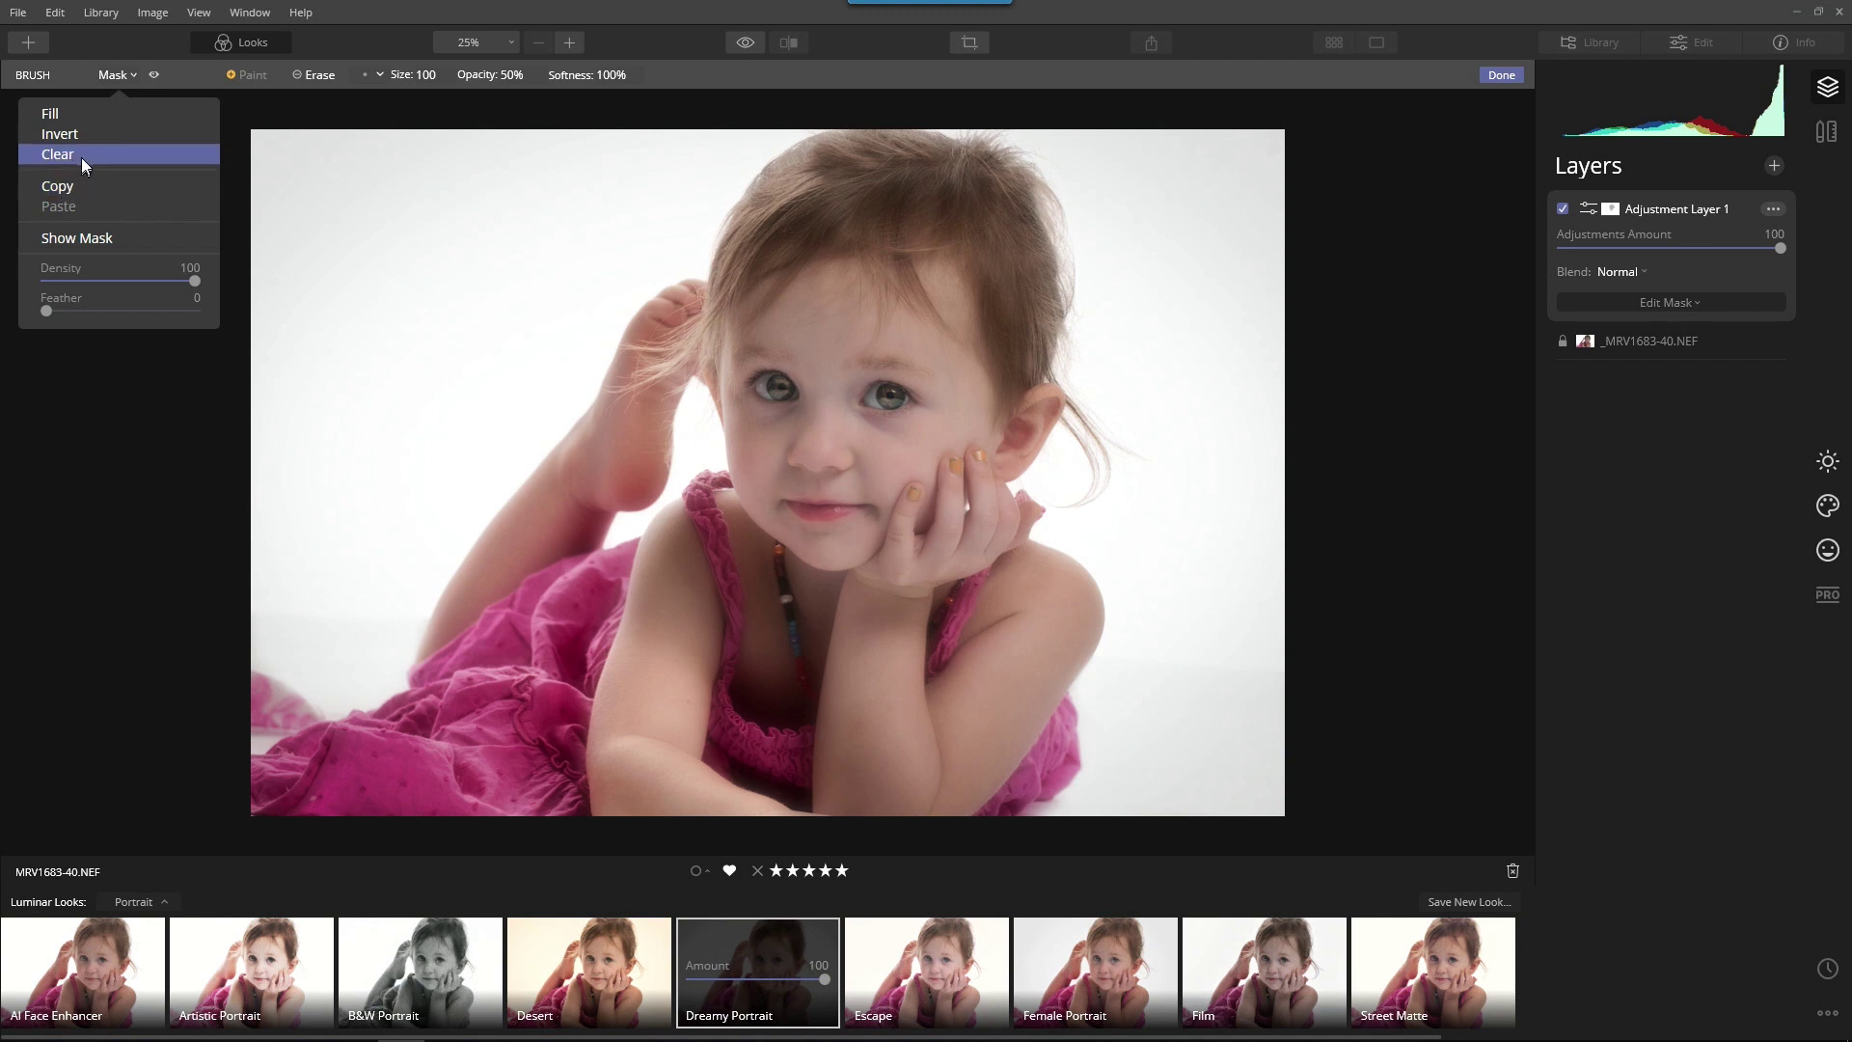
pyautogui.click(81, 154)
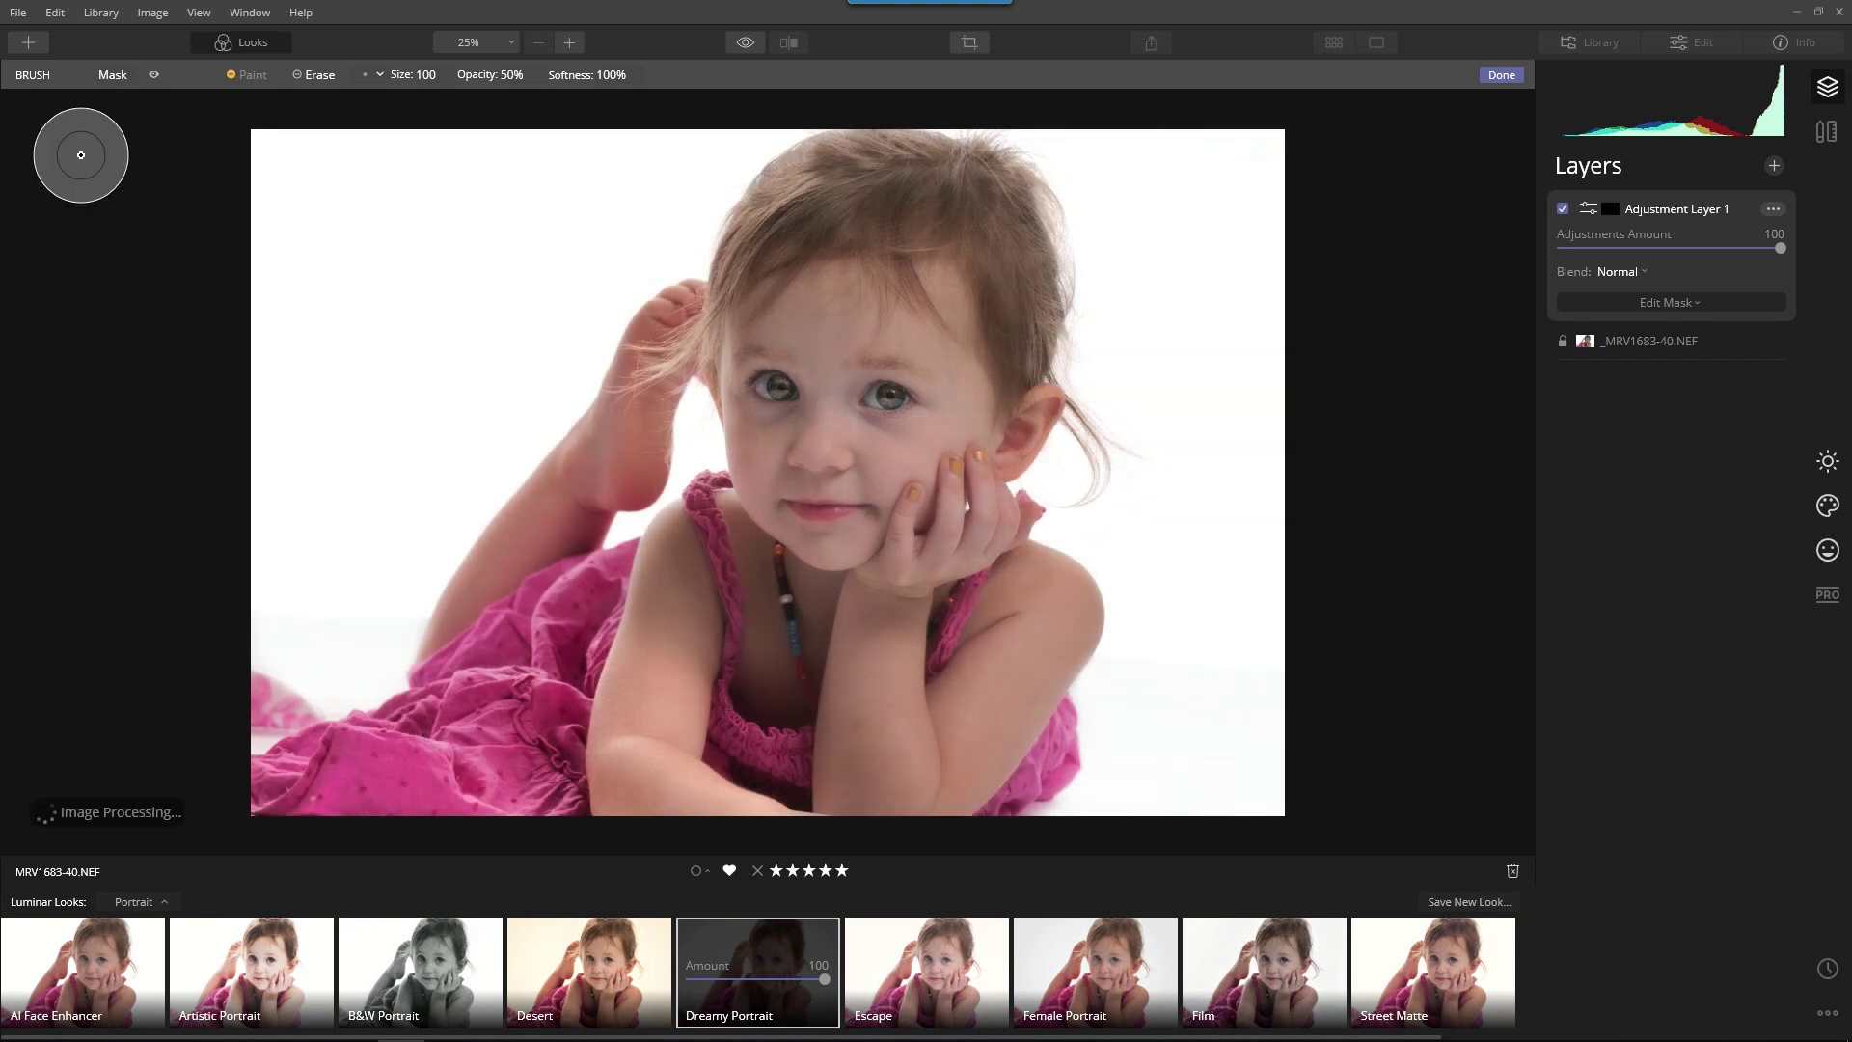
pyautogui.click(113, 75)
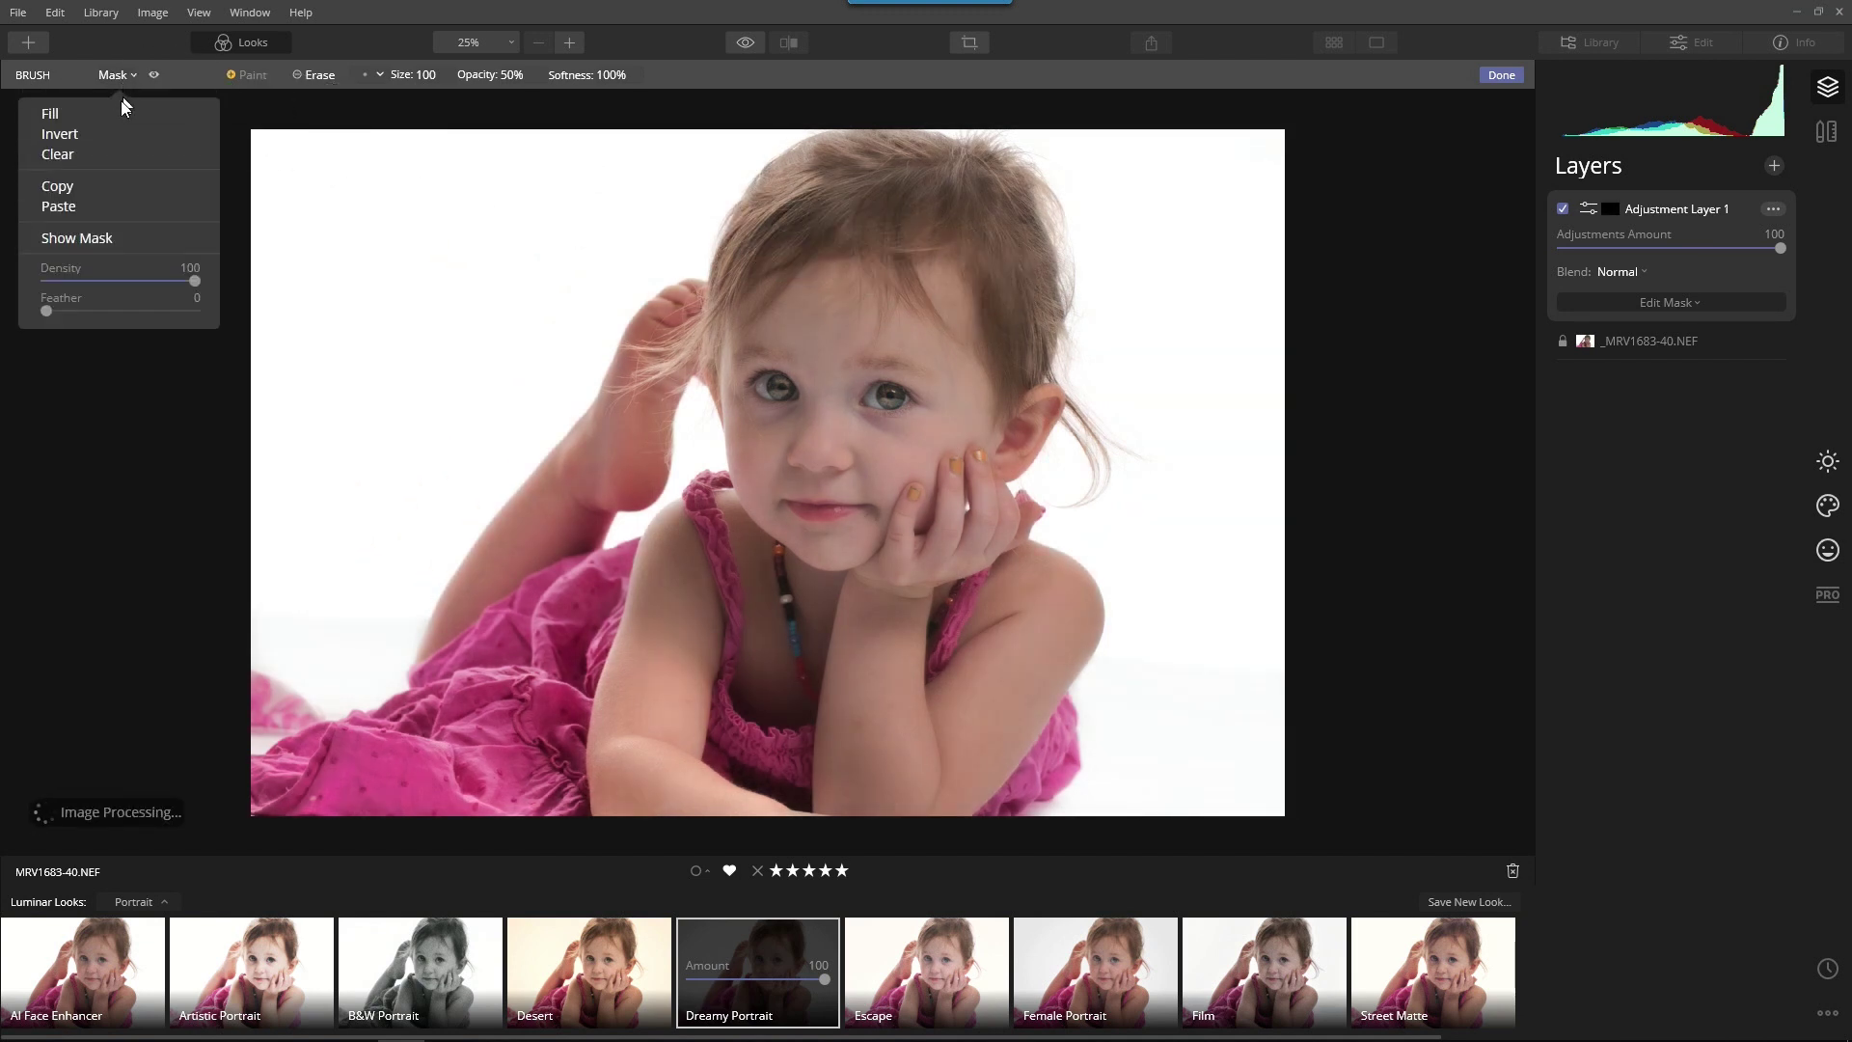
pyautogui.click(90, 140)
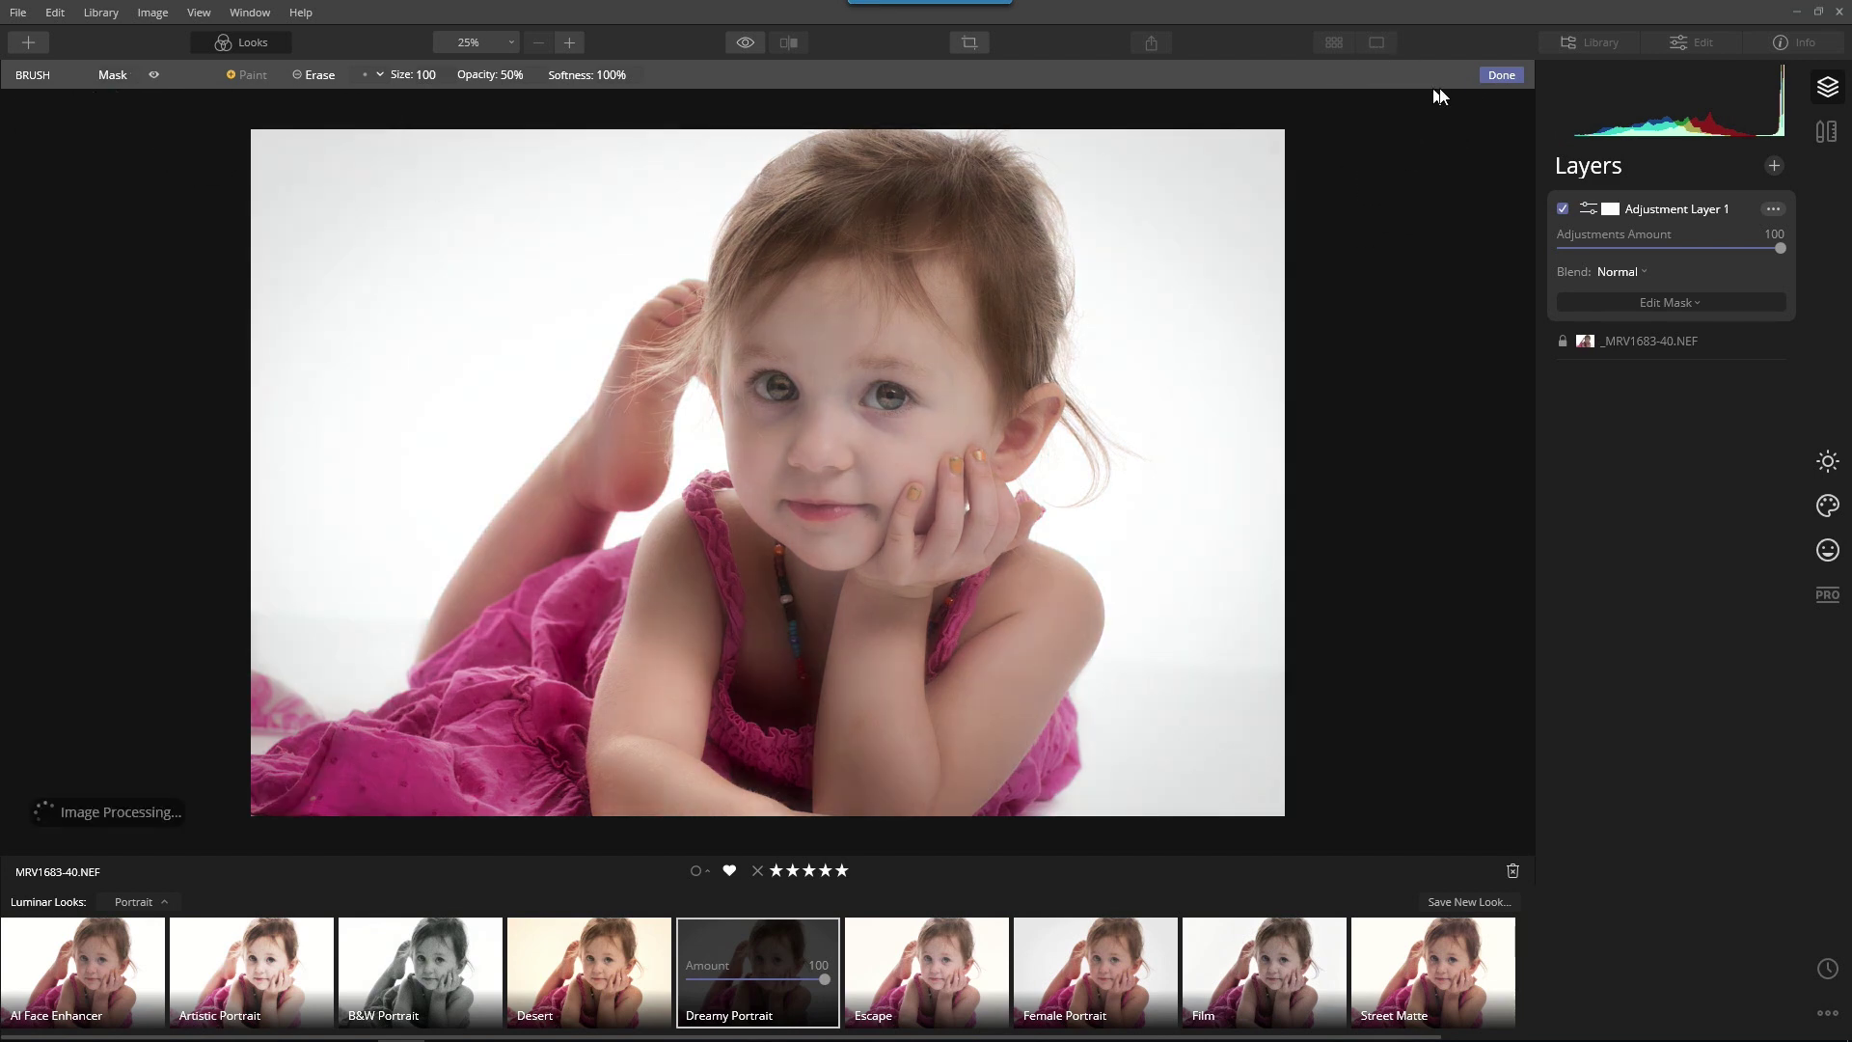
pyautogui.click(1501, 76)
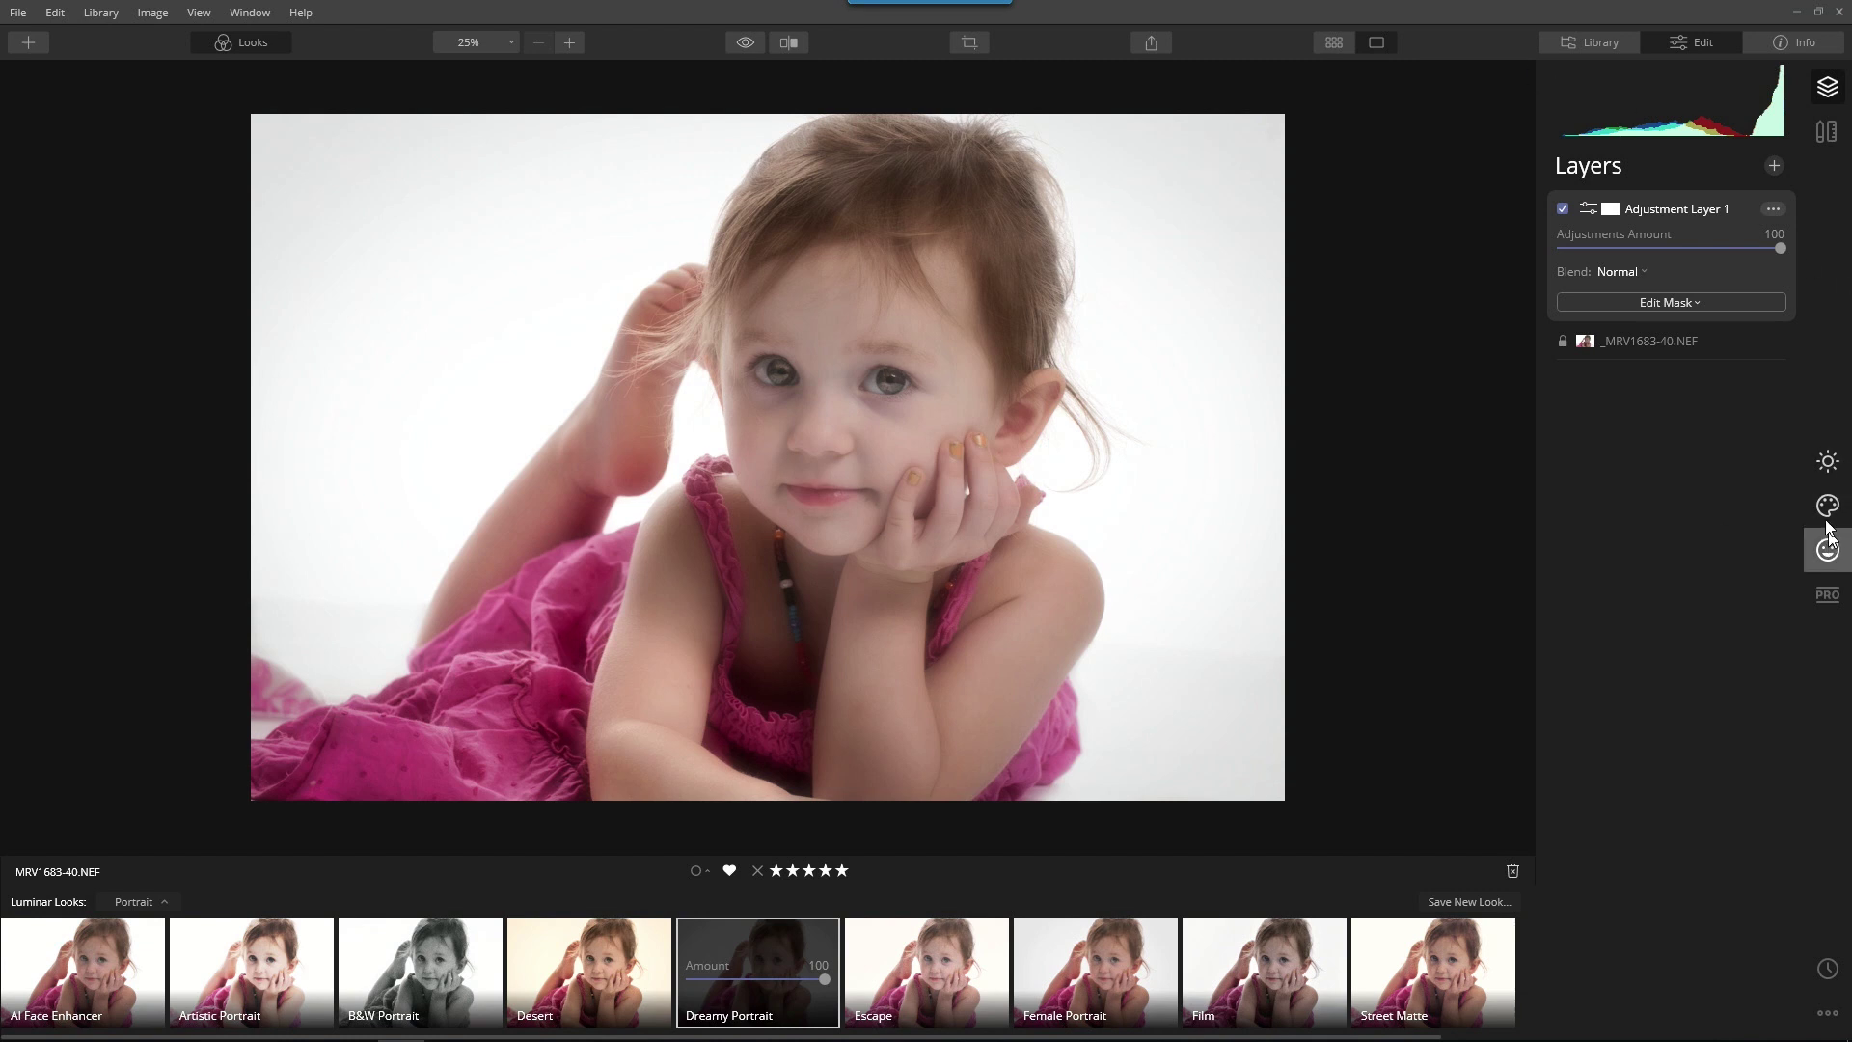
# Review the look's Essentials and Creative filters, expand Glow, and compare the portrait with Glow off and on.
pyautogui.click(1827, 461)
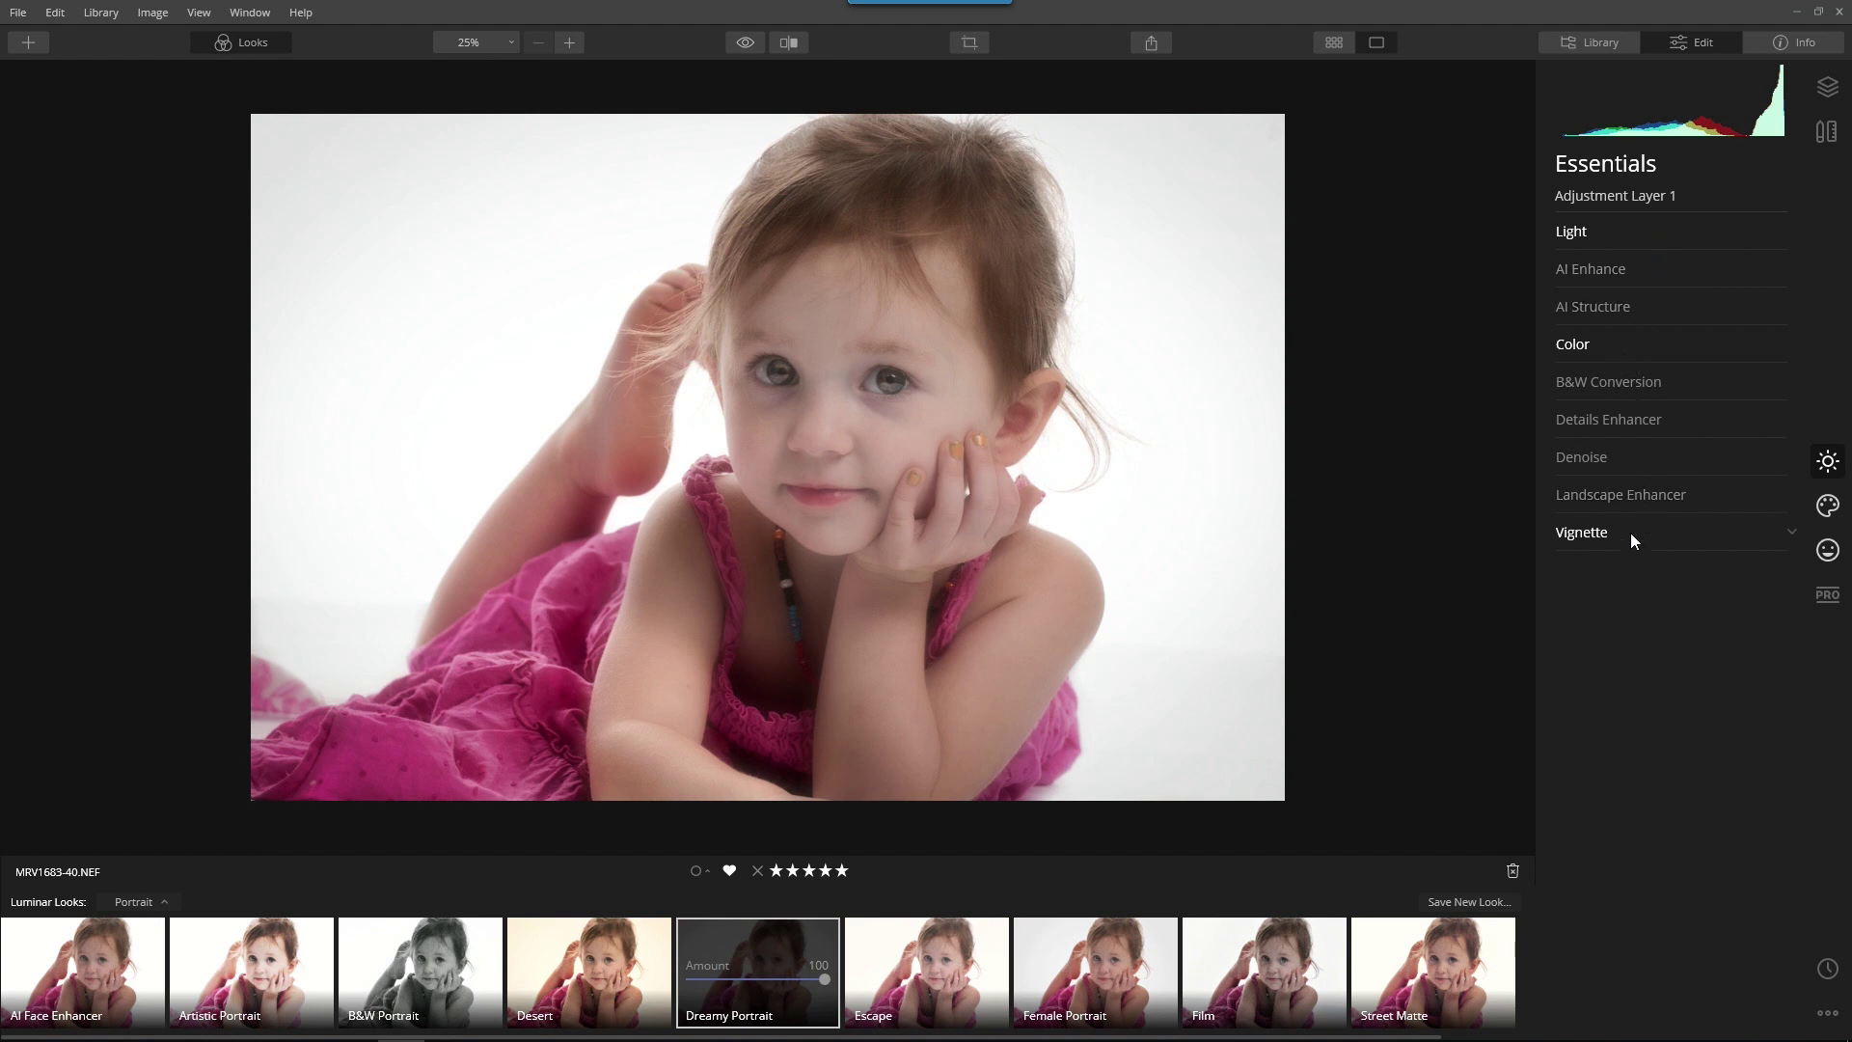
pyautogui.click(1821, 507)
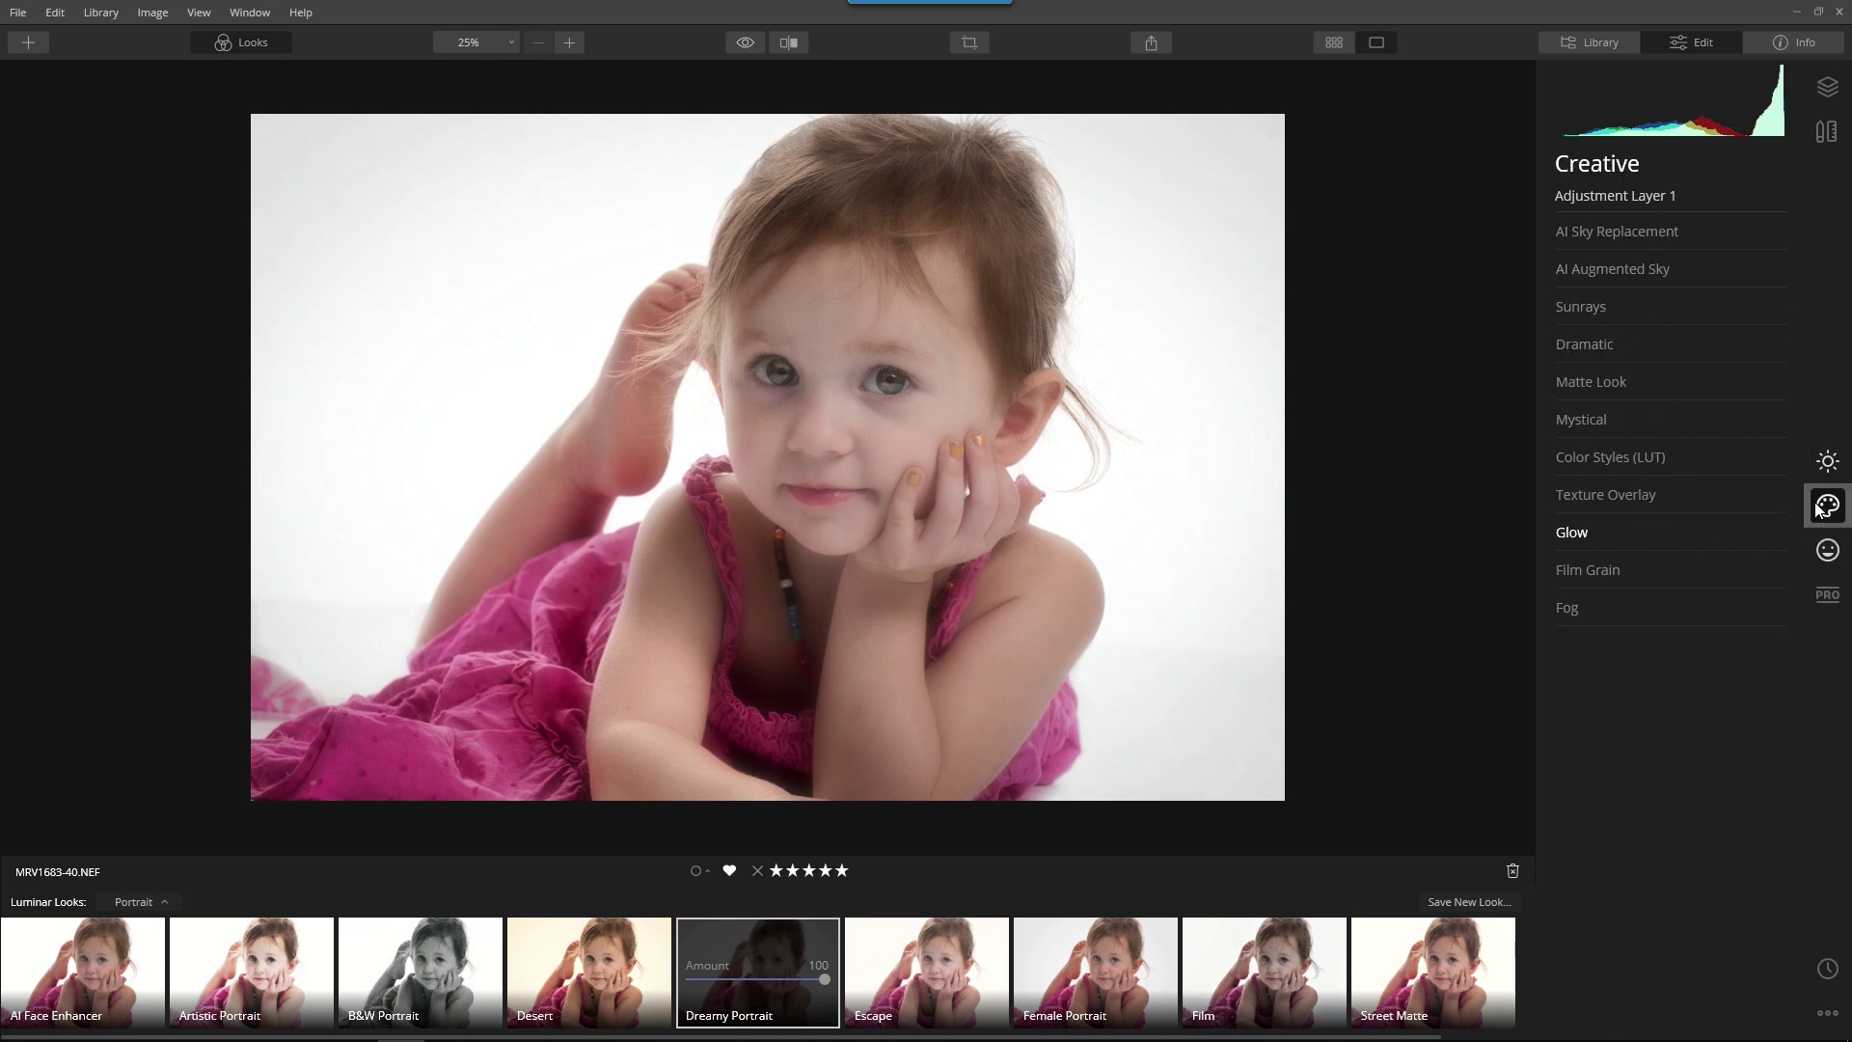
pyautogui.click(1589, 534)
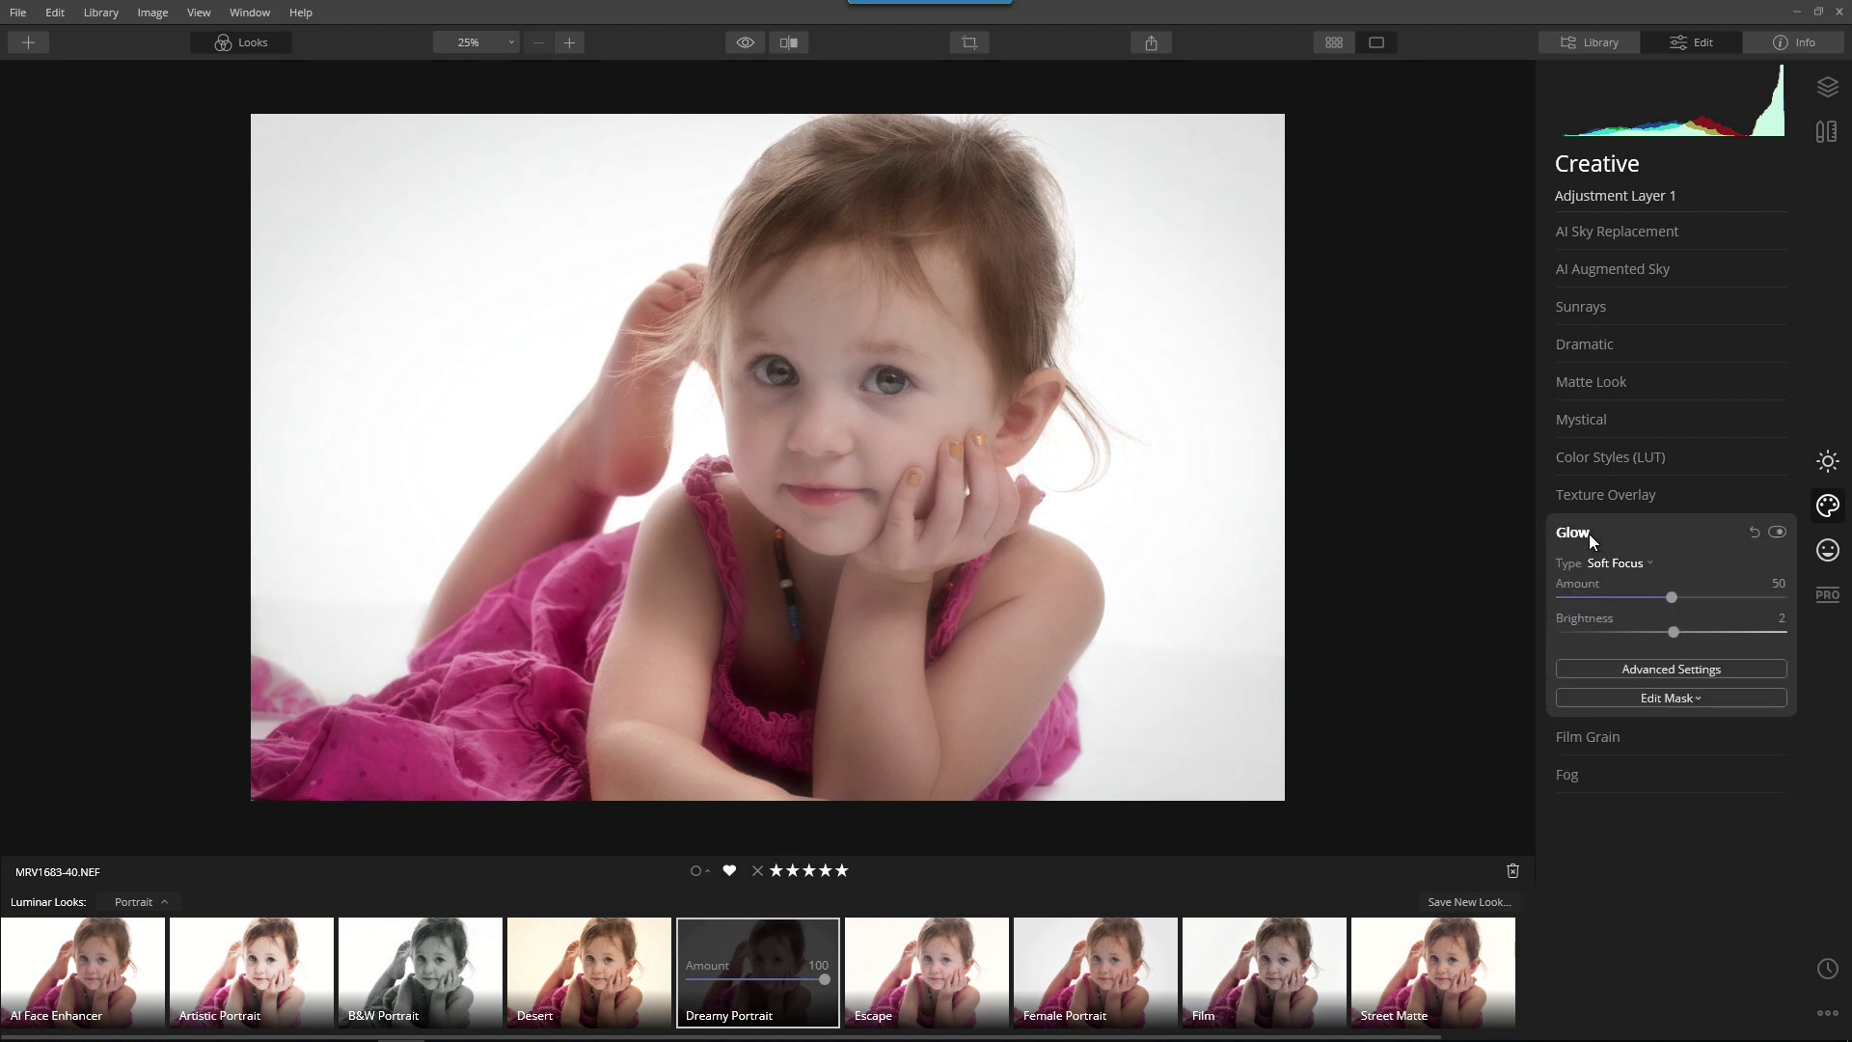
pyautogui.click(1777, 532)
pyautogui.click(1777, 533)
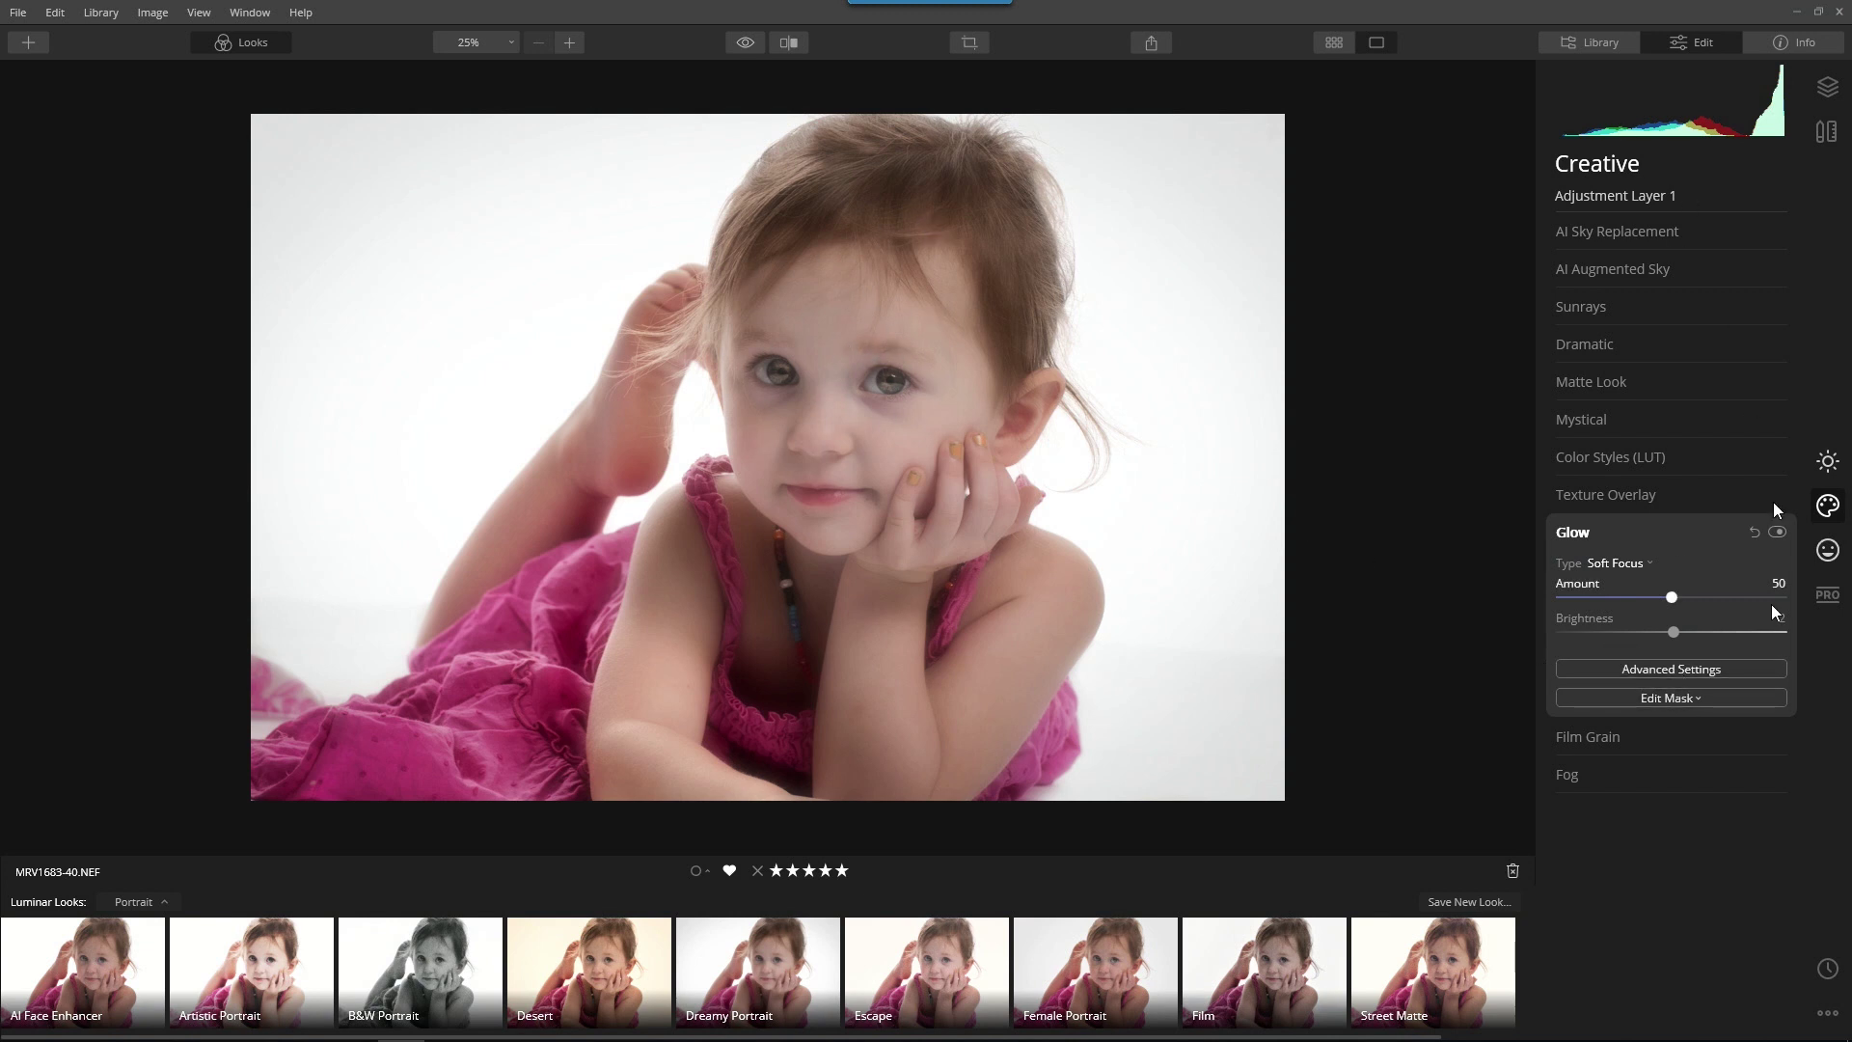
# Start a brush mask on the Glow filter and erase the glow from the child's face with a size 100 brush at 50% opacity.
pyautogui.click(1668, 697)
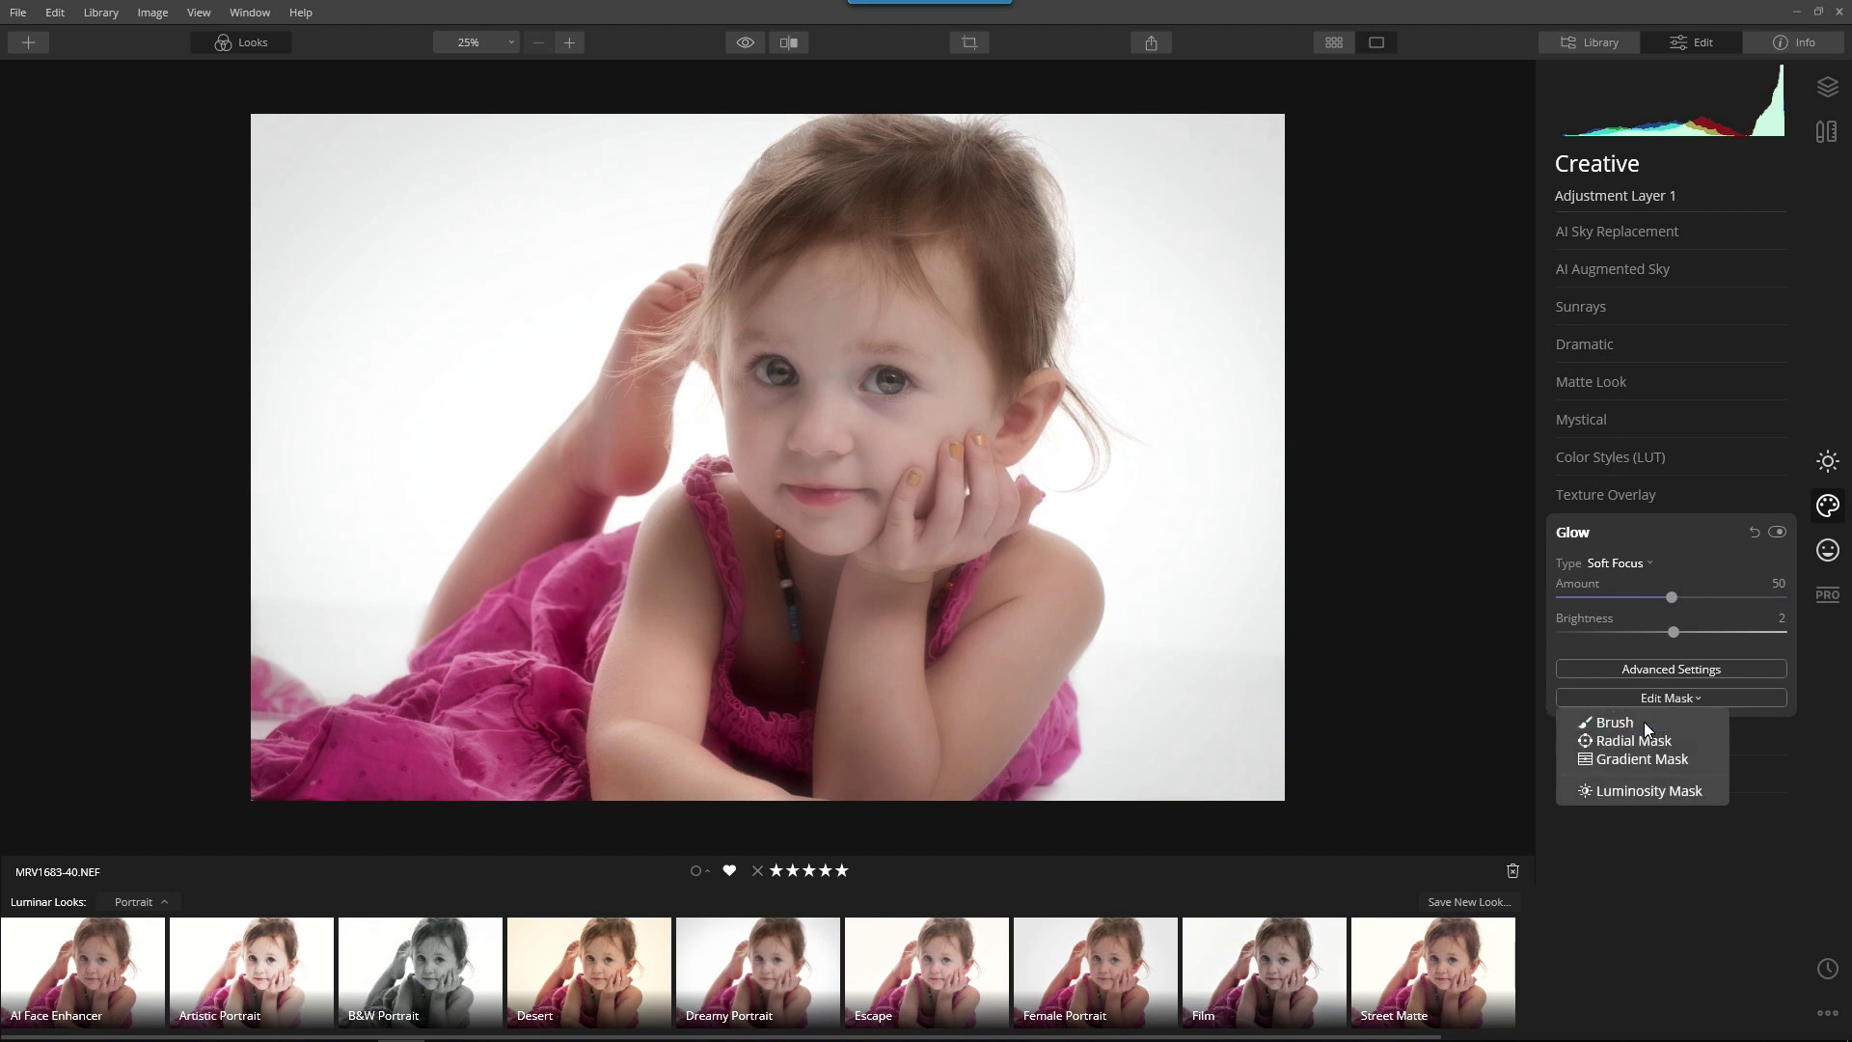
pyautogui.click(1644, 722)
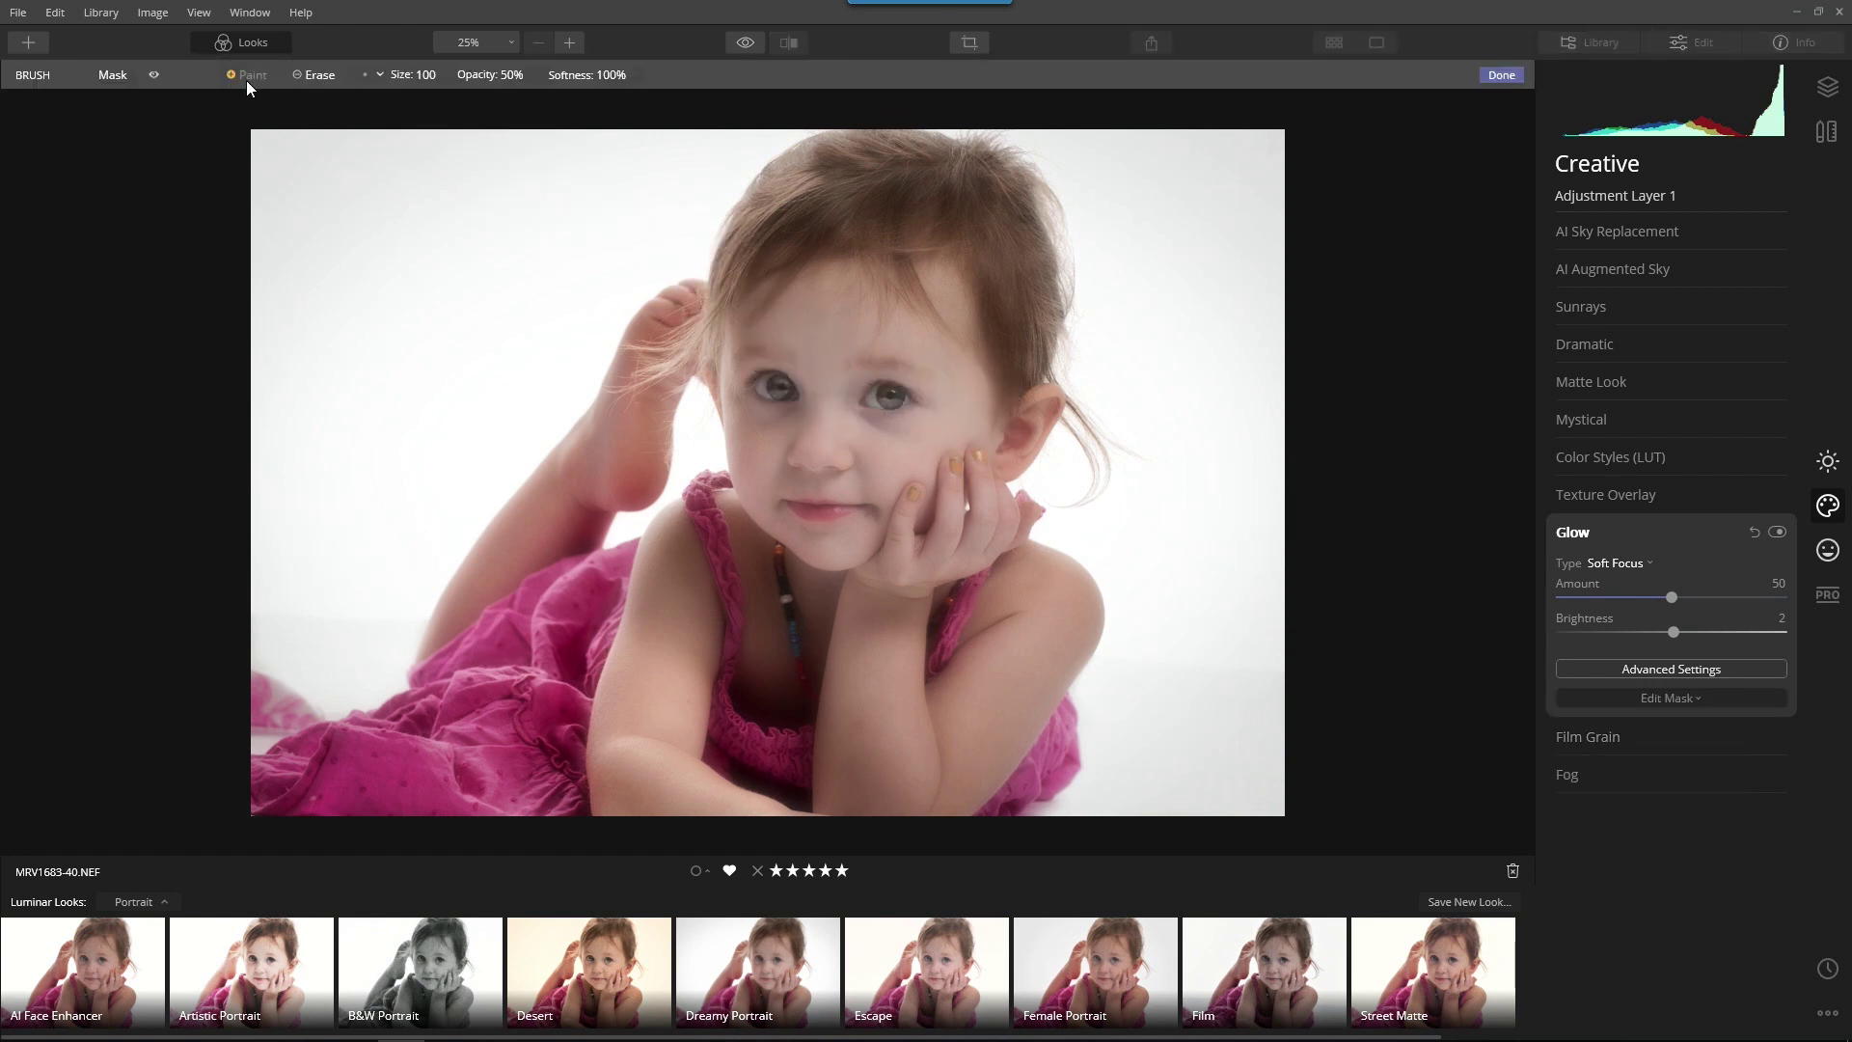
pyautogui.click(309, 75)
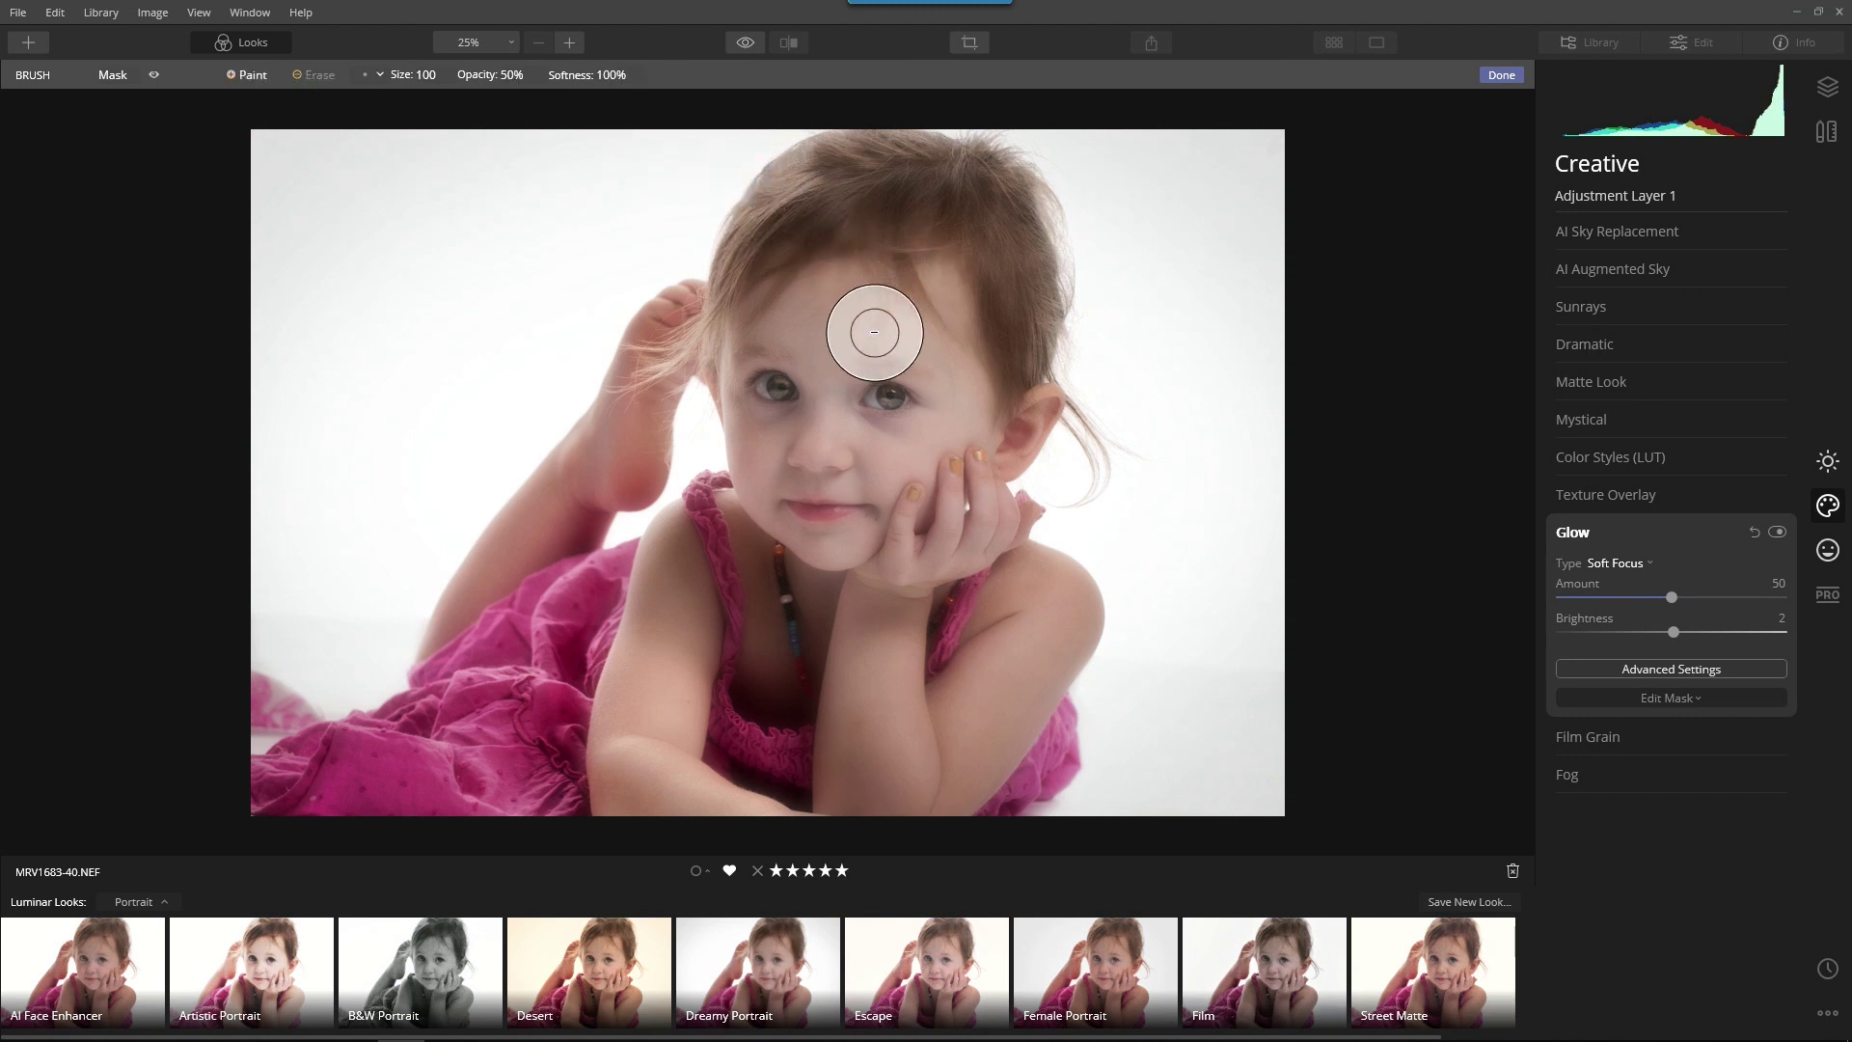
pyautogui.moveTo(874, 332)
pyautogui.mouseDown()
pyautogui.moveTo(779, 351)
pyautogui.moveTo(780, 384)
pyautogui.moveTo(882, 363)
pyautogui.moveTo(818, 411)
pyautogui.moveTo(920, 361)
pyautogui.moveTo(921, 389)
pyautogui.moveTo(803, 484)
pyautogui.moveTo(817, 517)
pyautogui.moveTo(856, 423)
pyautogui.moveTo(939, 387)
pyautogui.moveTo(924, 411)
pyautogui.moveTo(770, 382)
pyautogui.moveTo(828, 497)
pyautogui.moveTo(819, 448)
pyautogui.moveTo(935, 343)
pyautogui.mouseUp()
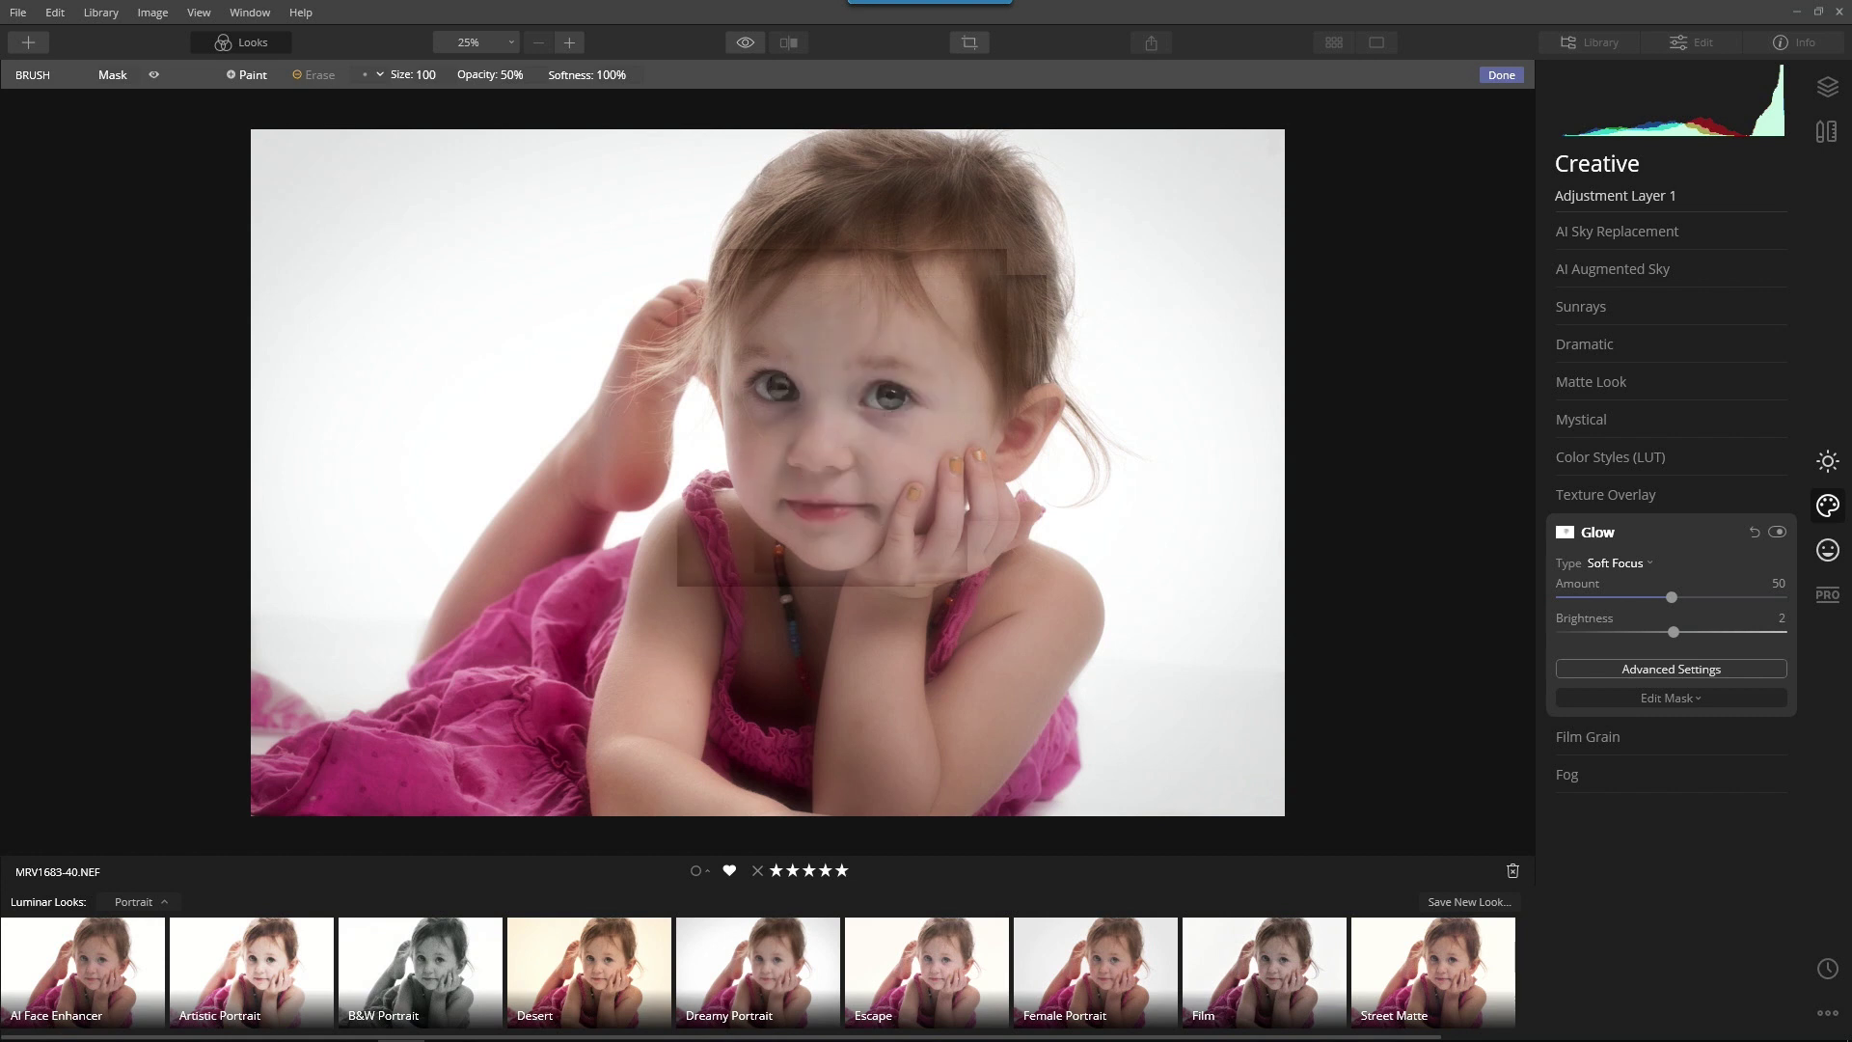
# Erase the Glow from both eyes with a size 40 brush at 100% opacity, and finish the mask.
pyautogui.hotkey('ctrl', '0')
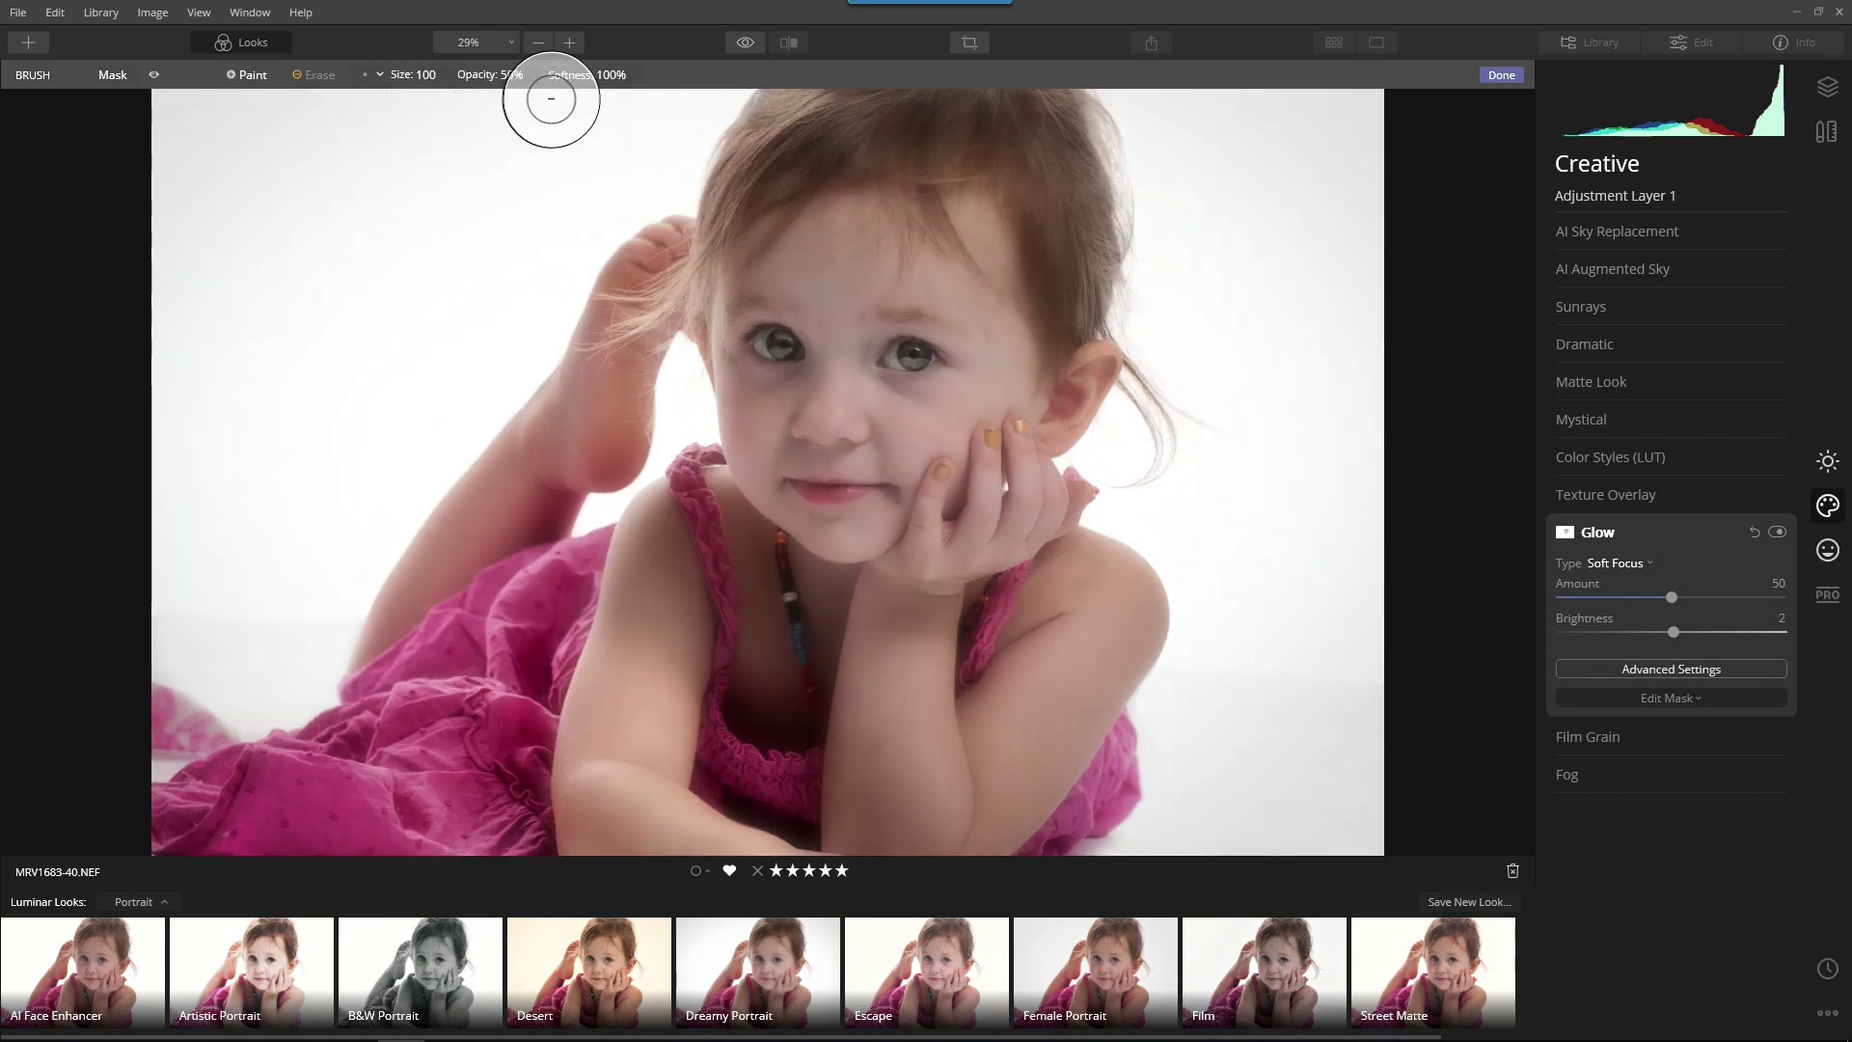
pyautogui.click(510, 74)
pyautogui.moveTo(521, 122); pyautogui.dragTo(631, 130)
pyautogui.click(530, 75)
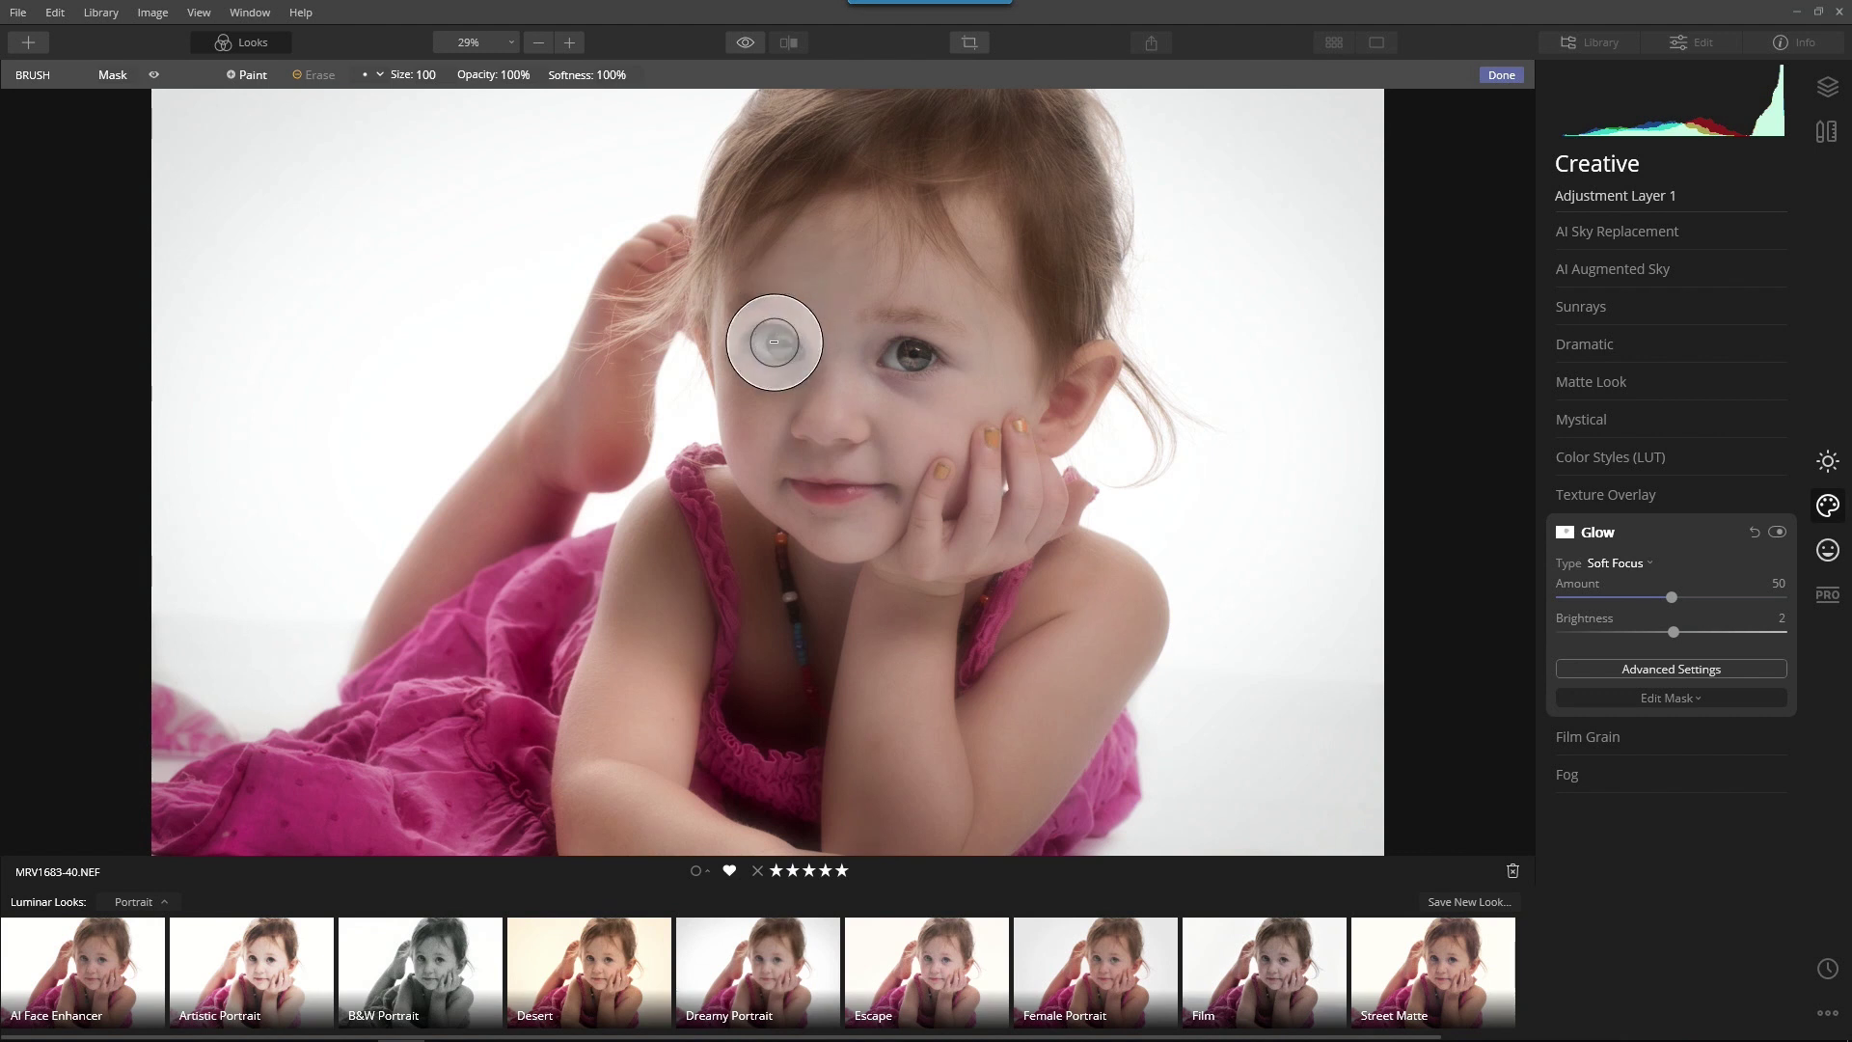
pyautogui.press('[')
pyautogui.press('[')
pyautogui.press('[')
pyautogui.press('[')
pyautogui.press('[')
pyautogui.press('[')
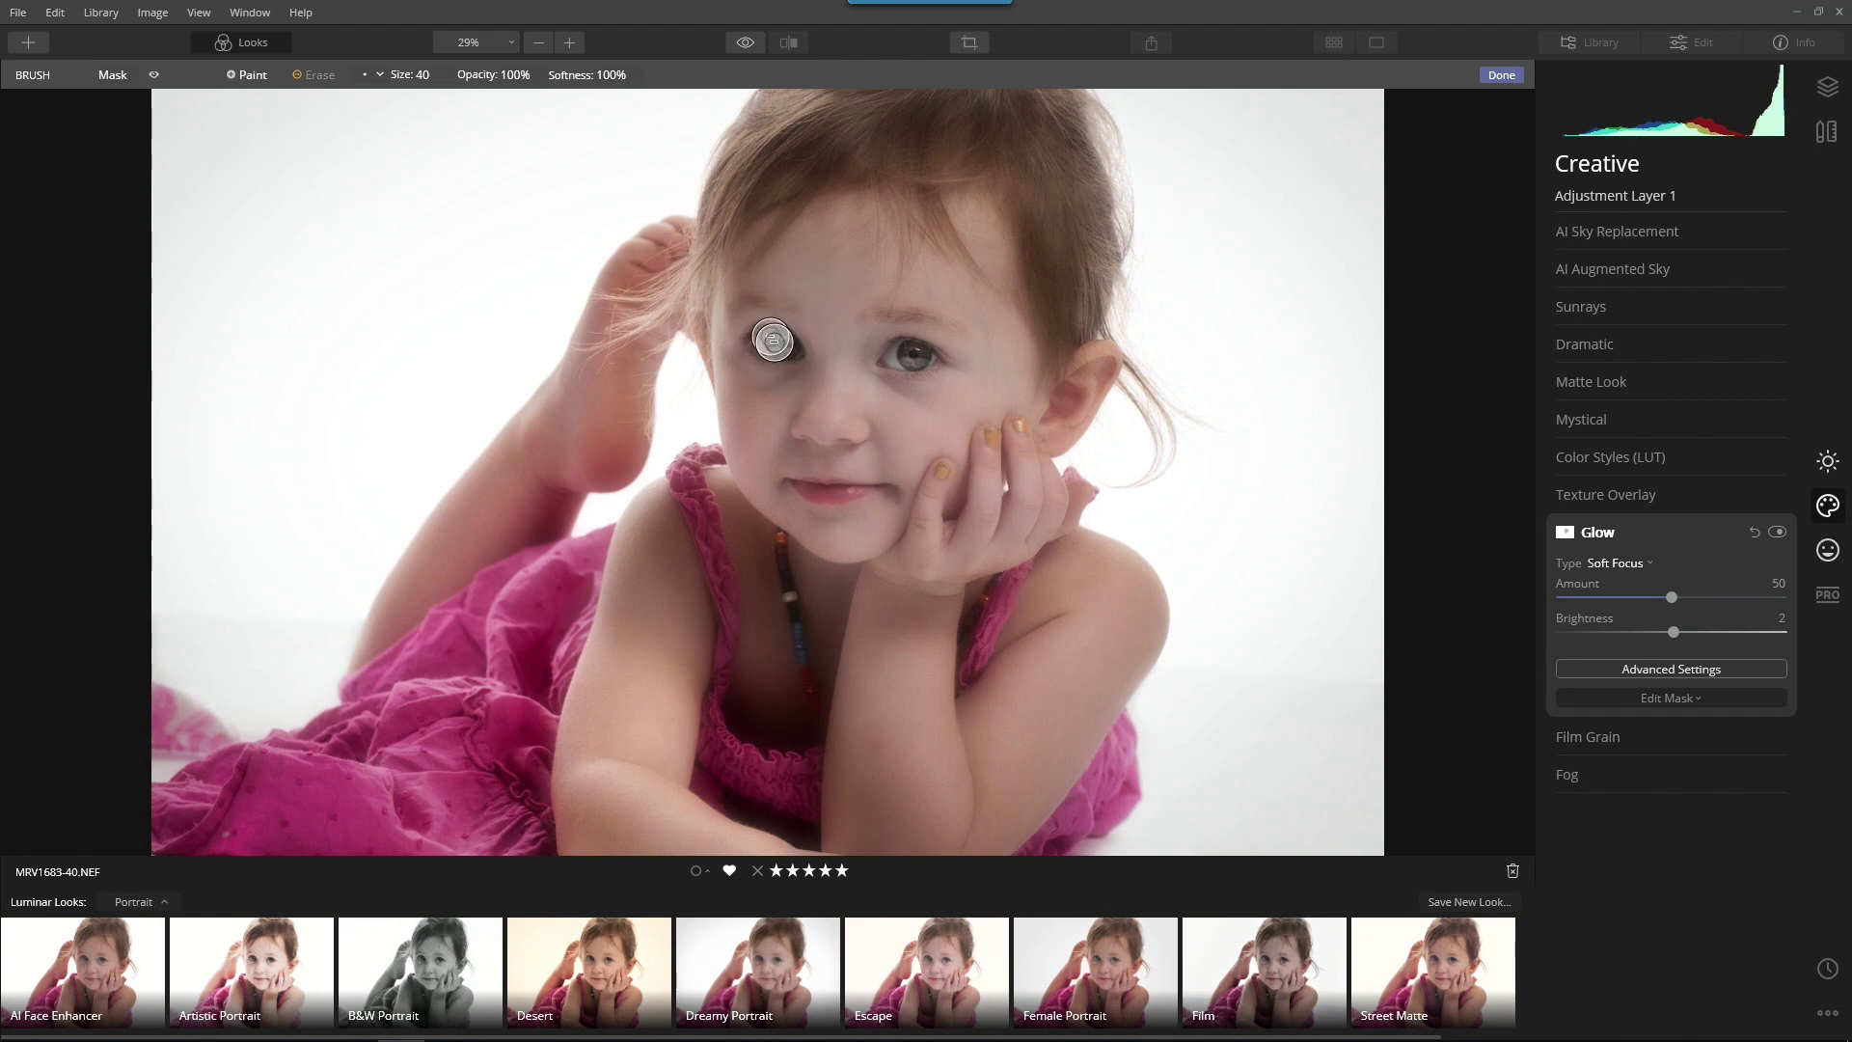
pyautogui.click(910, 355)
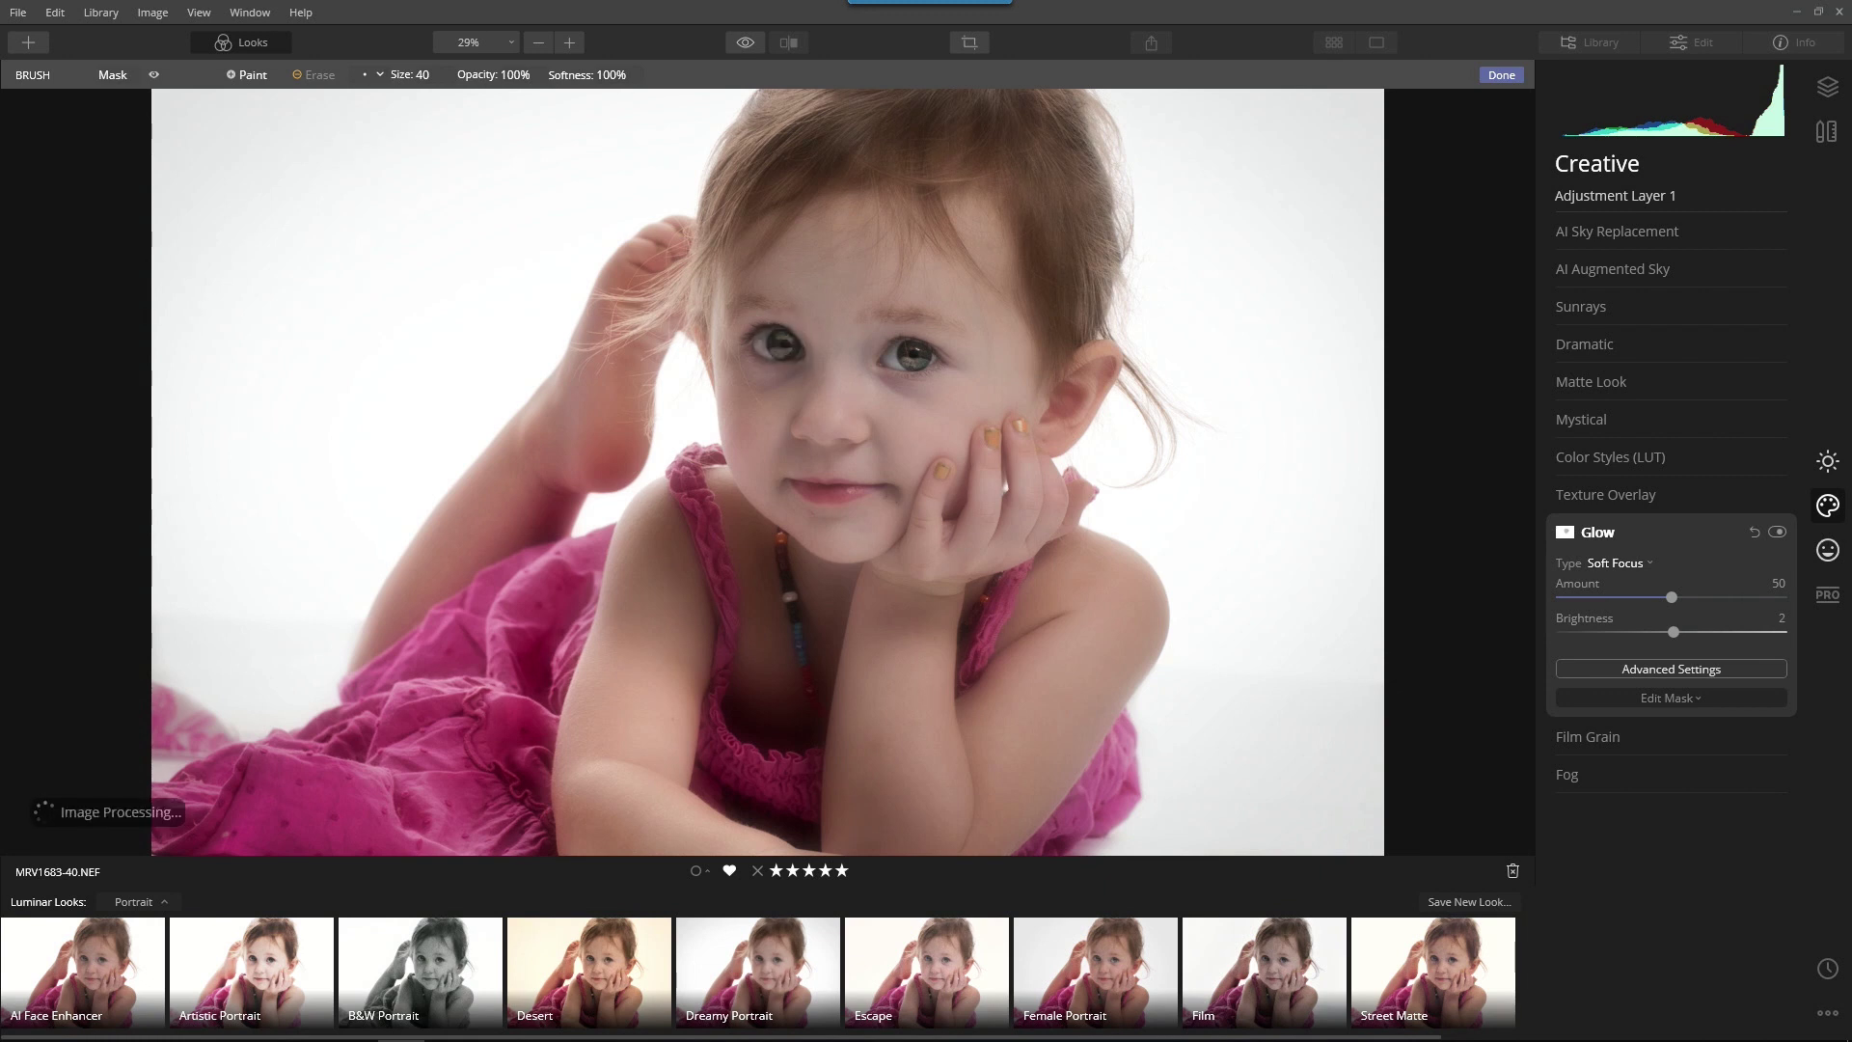
pyautogui.click(1500, 75)
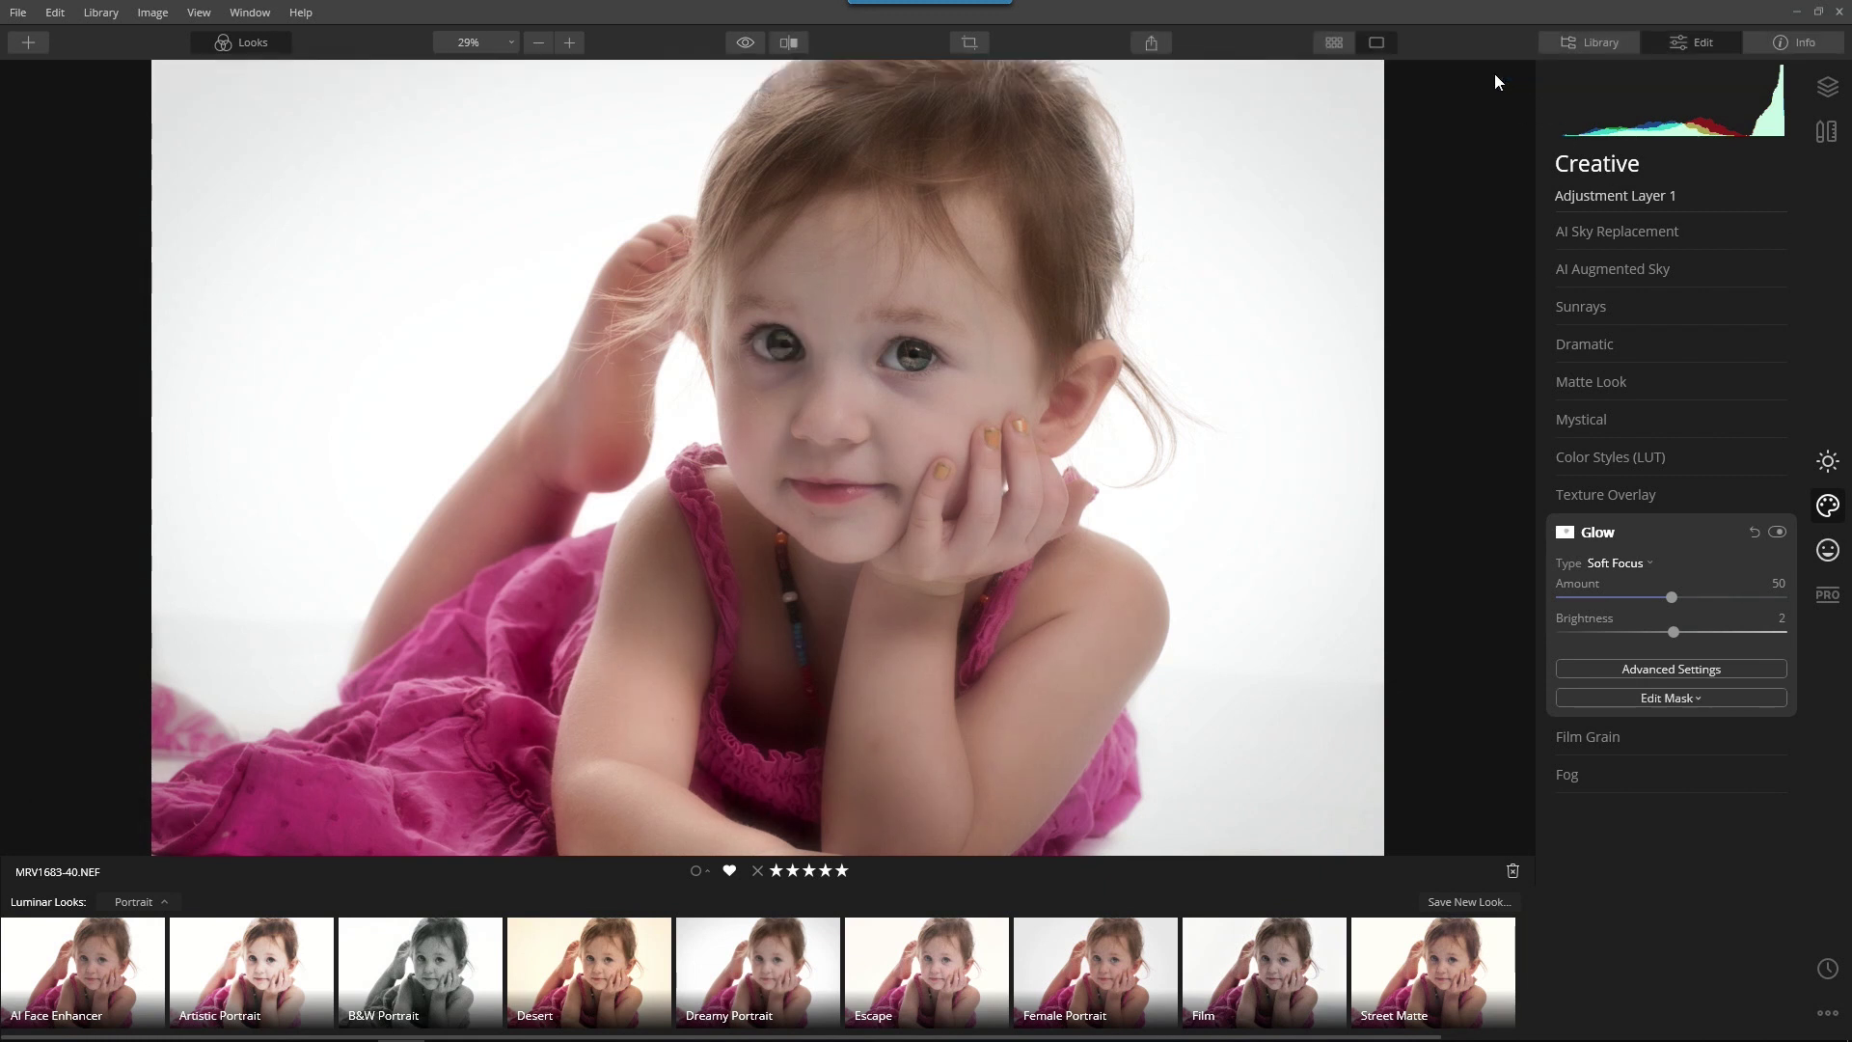
# Compare the portrait with the masked Glow filter switched off and on.
pyautogui.click(1777, 532)
pyautogui.click(1777, 533)
pyautogui.click(907, 383)
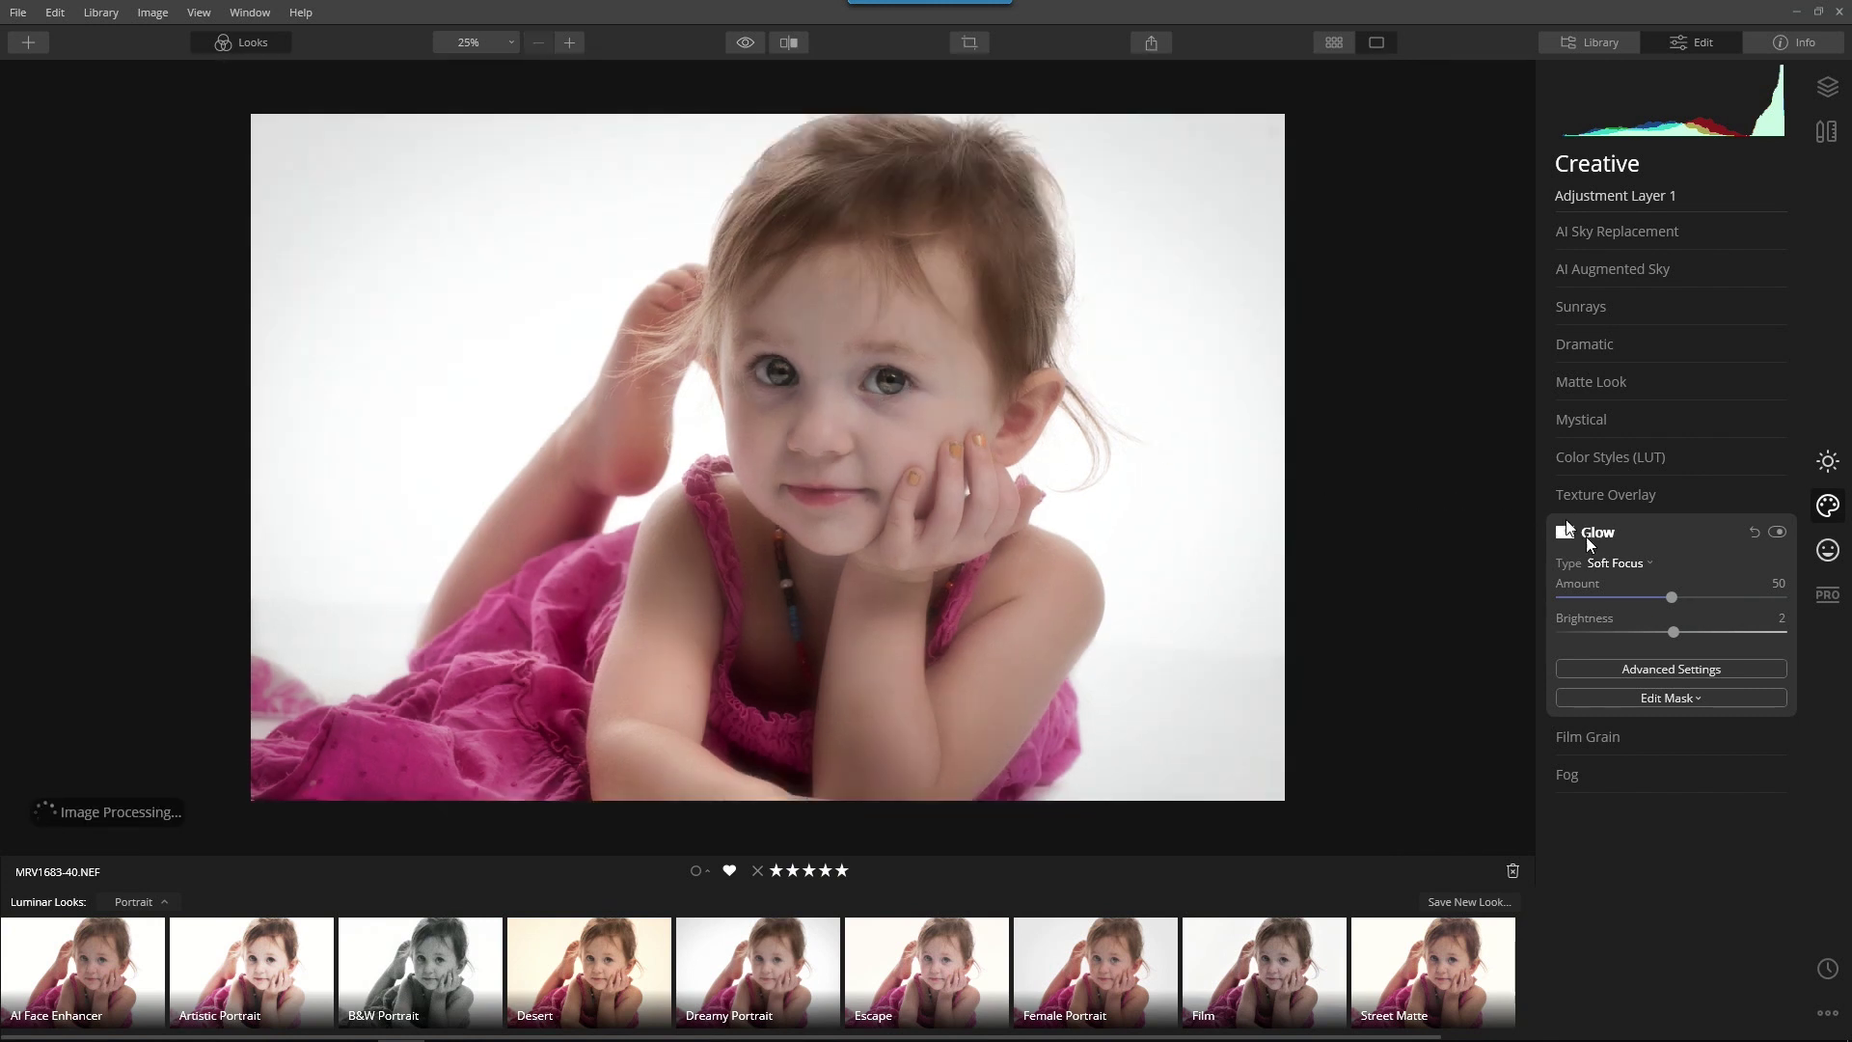
# Try raising Face Light in Adjustment Layer 1's AI Portrait Enhancer, and reset all of that filter's settings.
pyautogui.click(1600, 537)
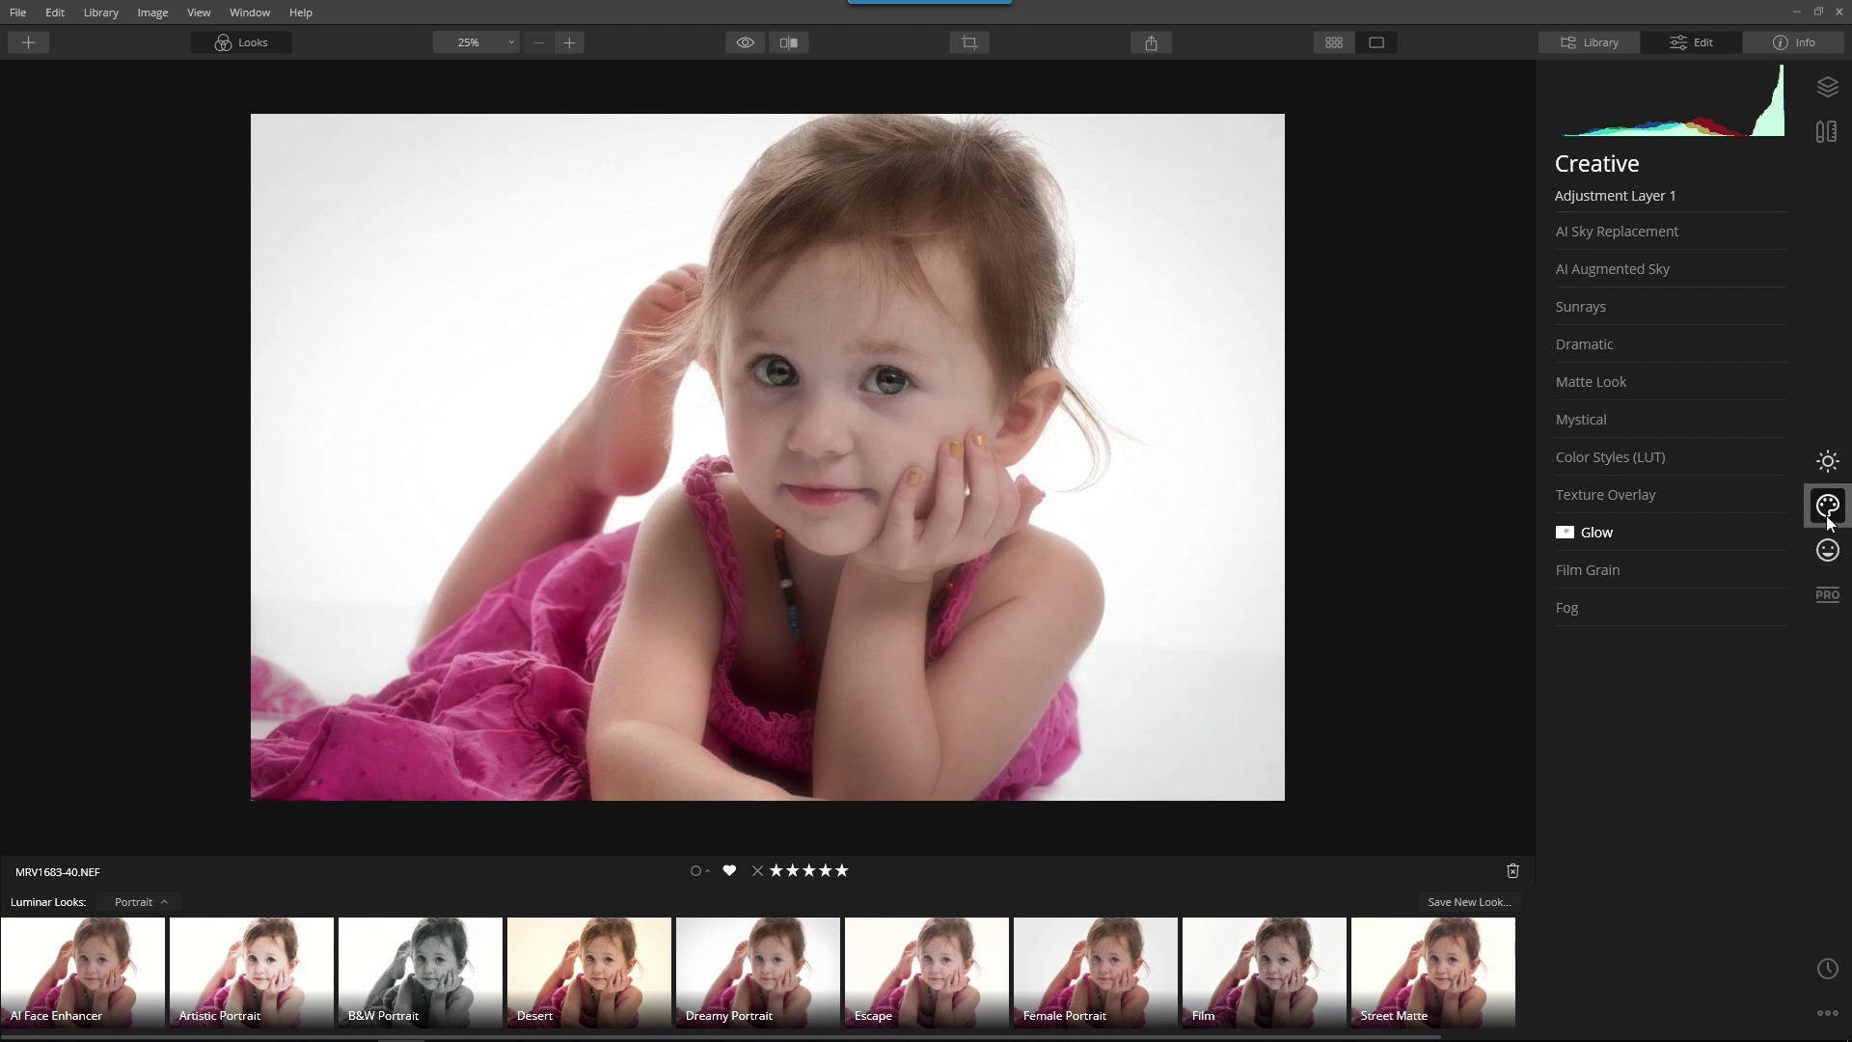
pyautogui.click(1830, 549)
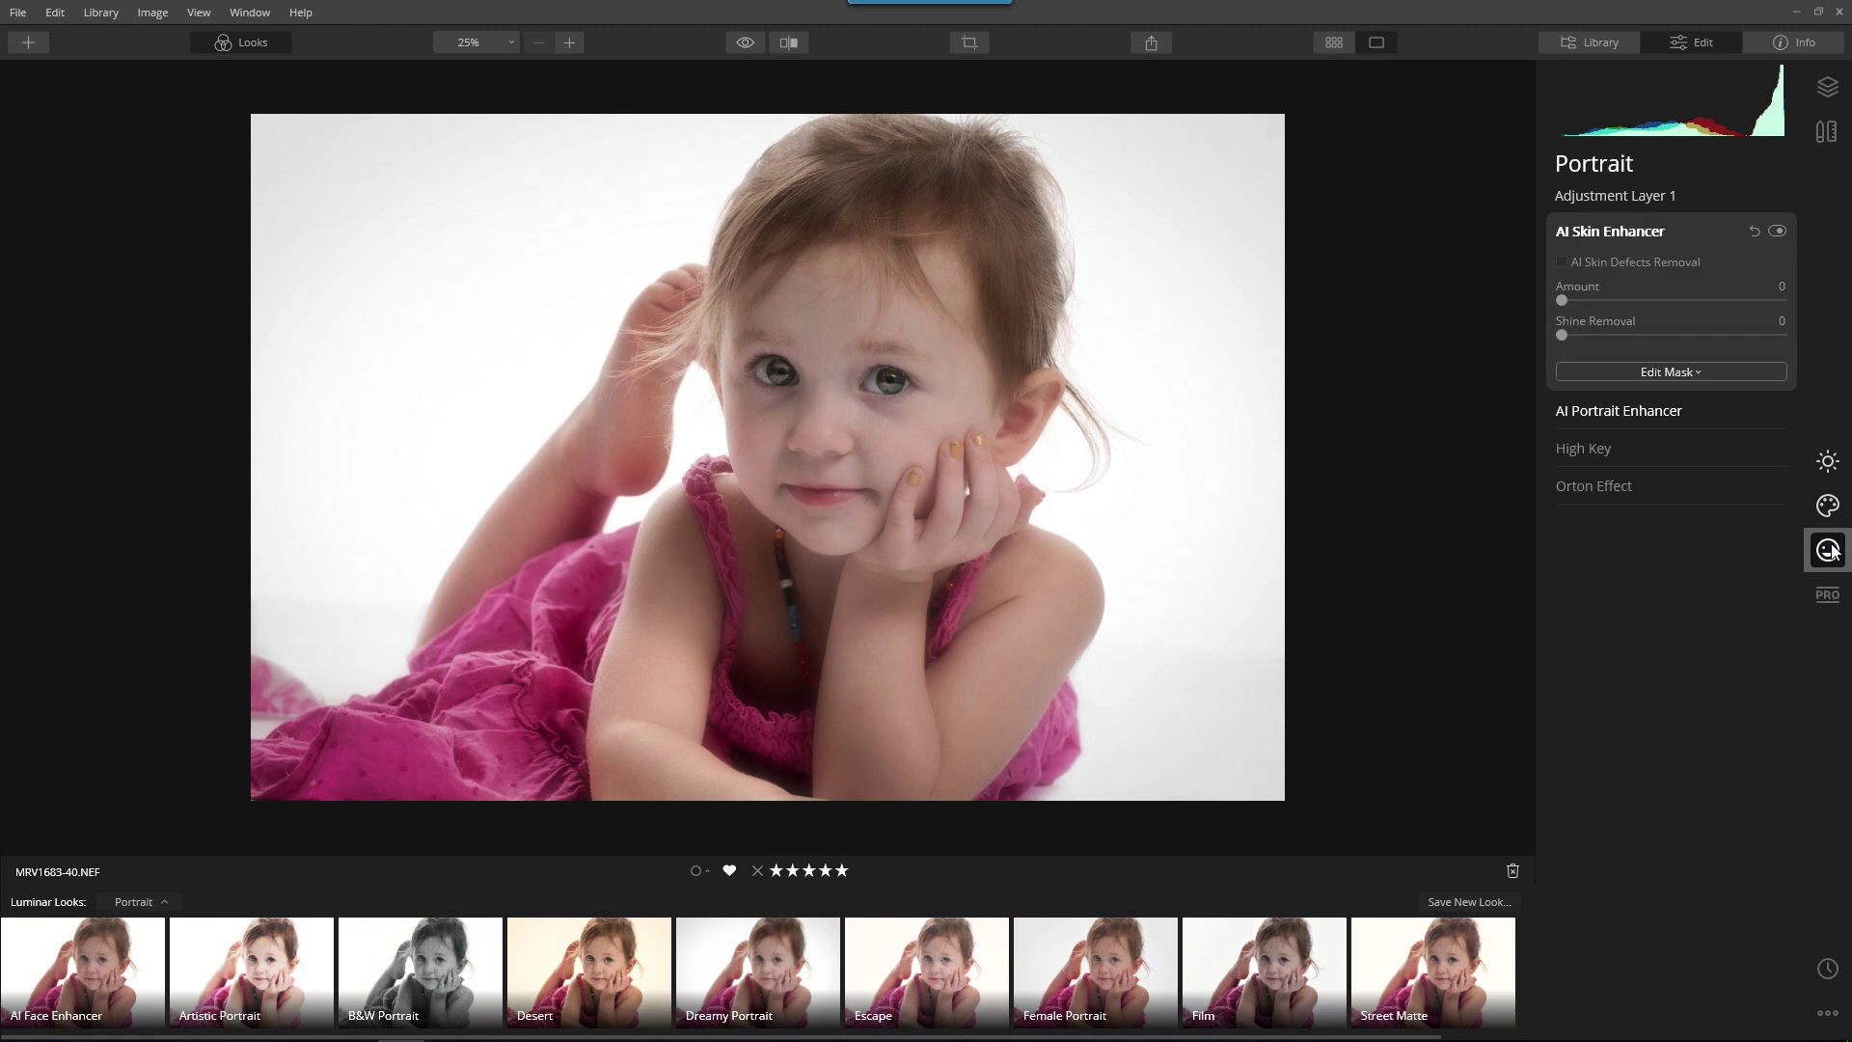
pyautogui.click(1623, 228)
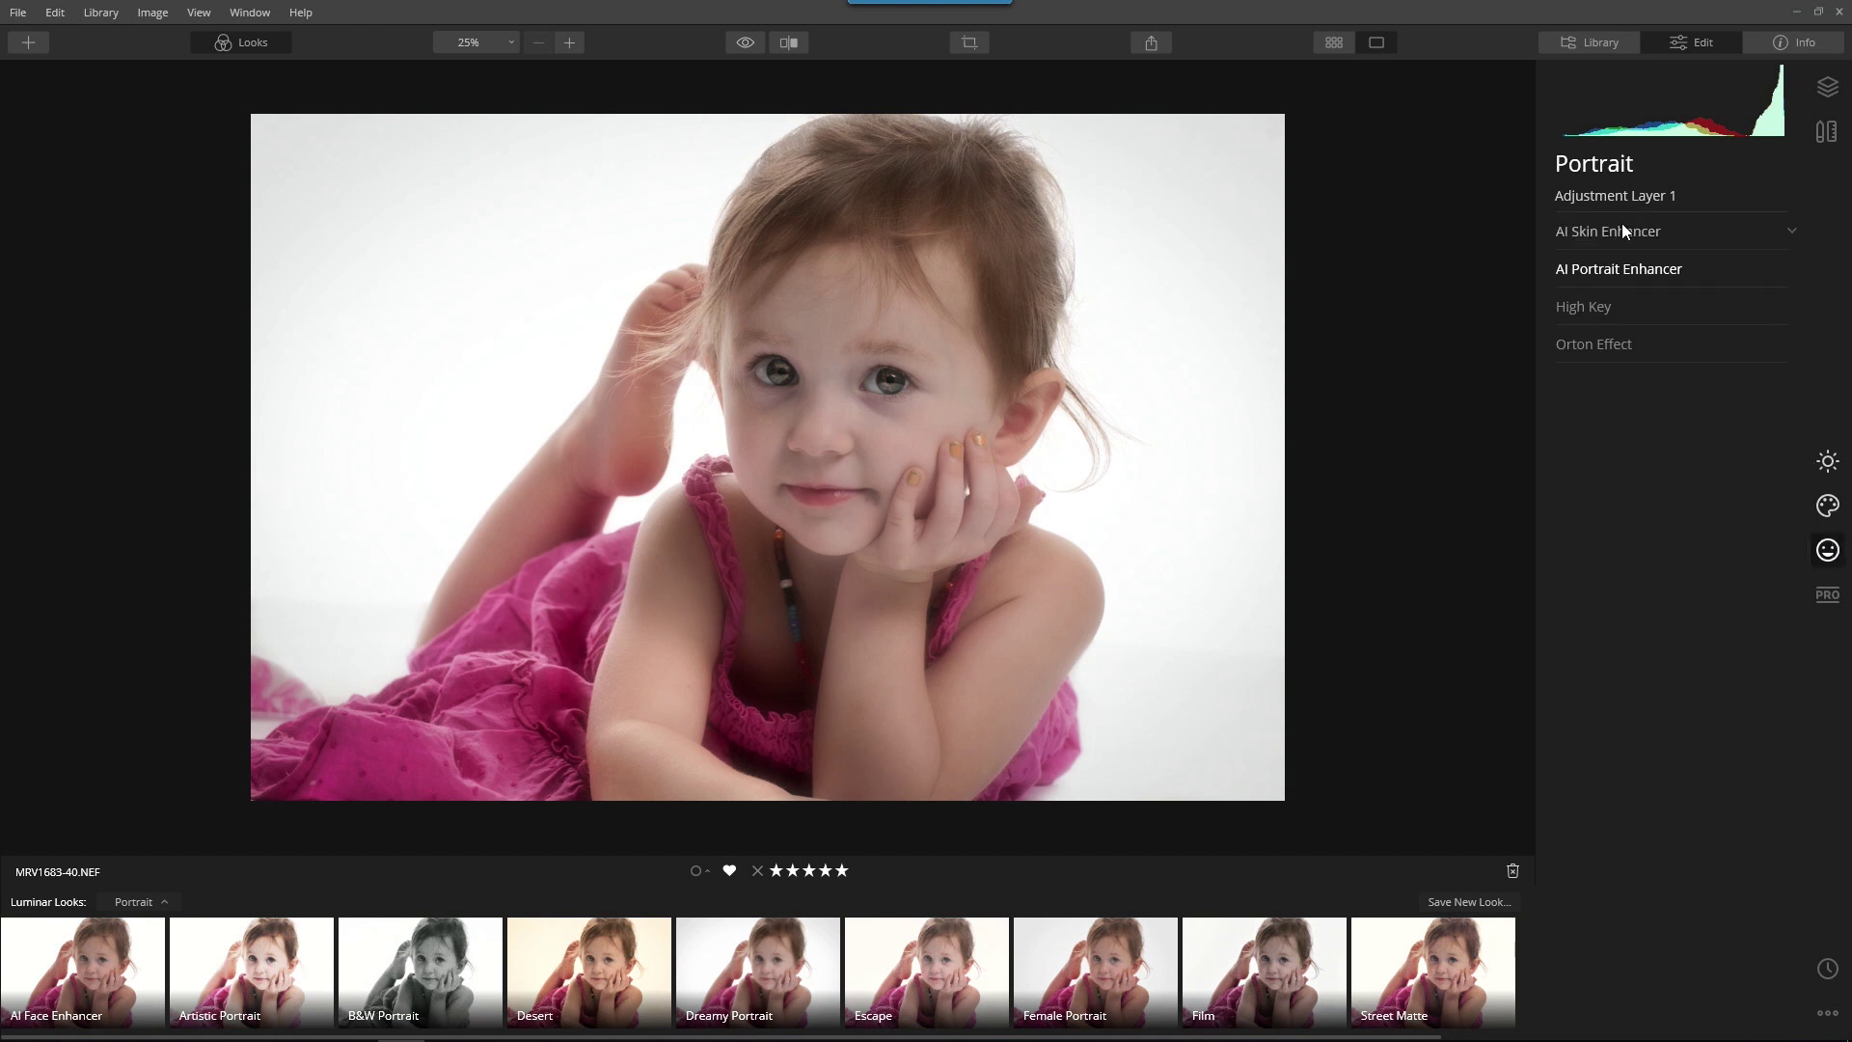
pyautogui.click(1628, 275)
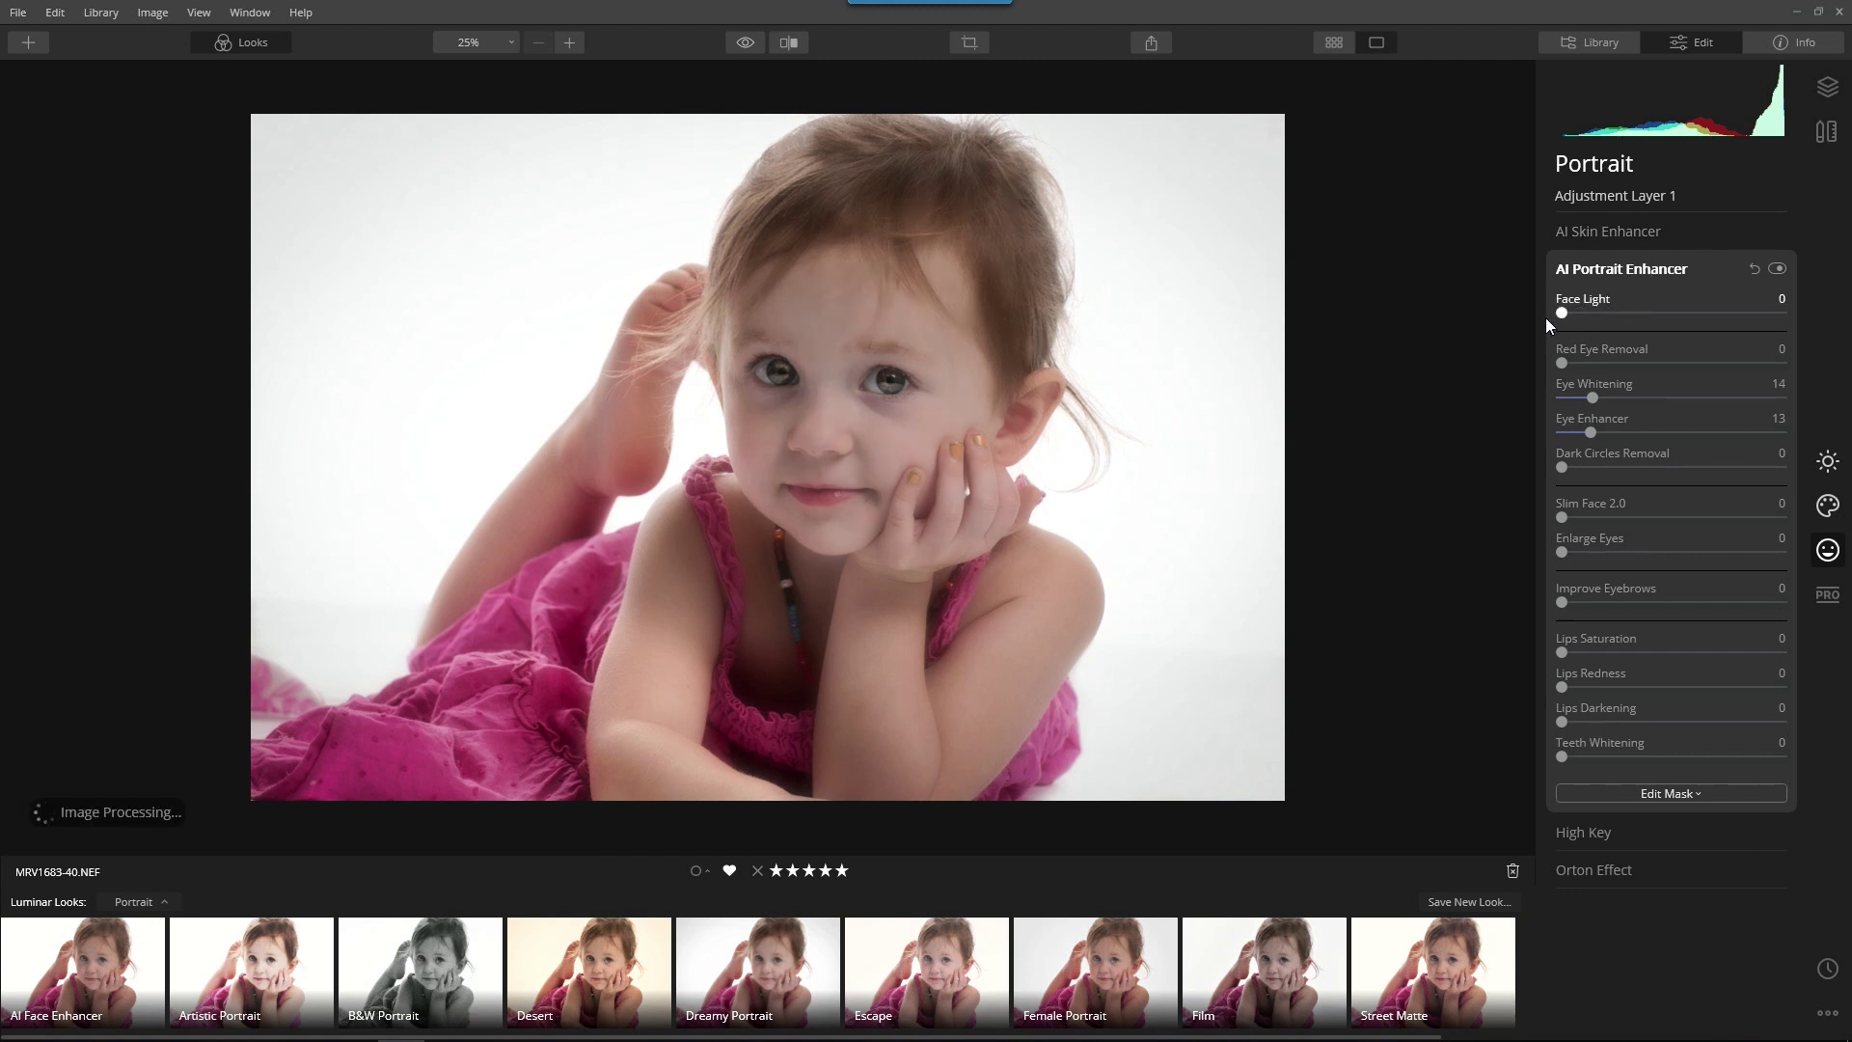
pyautogui.moveTo(1559, 314); pyautogui.dragTo(1584, 314)
pyautogui.click(1756, 268)
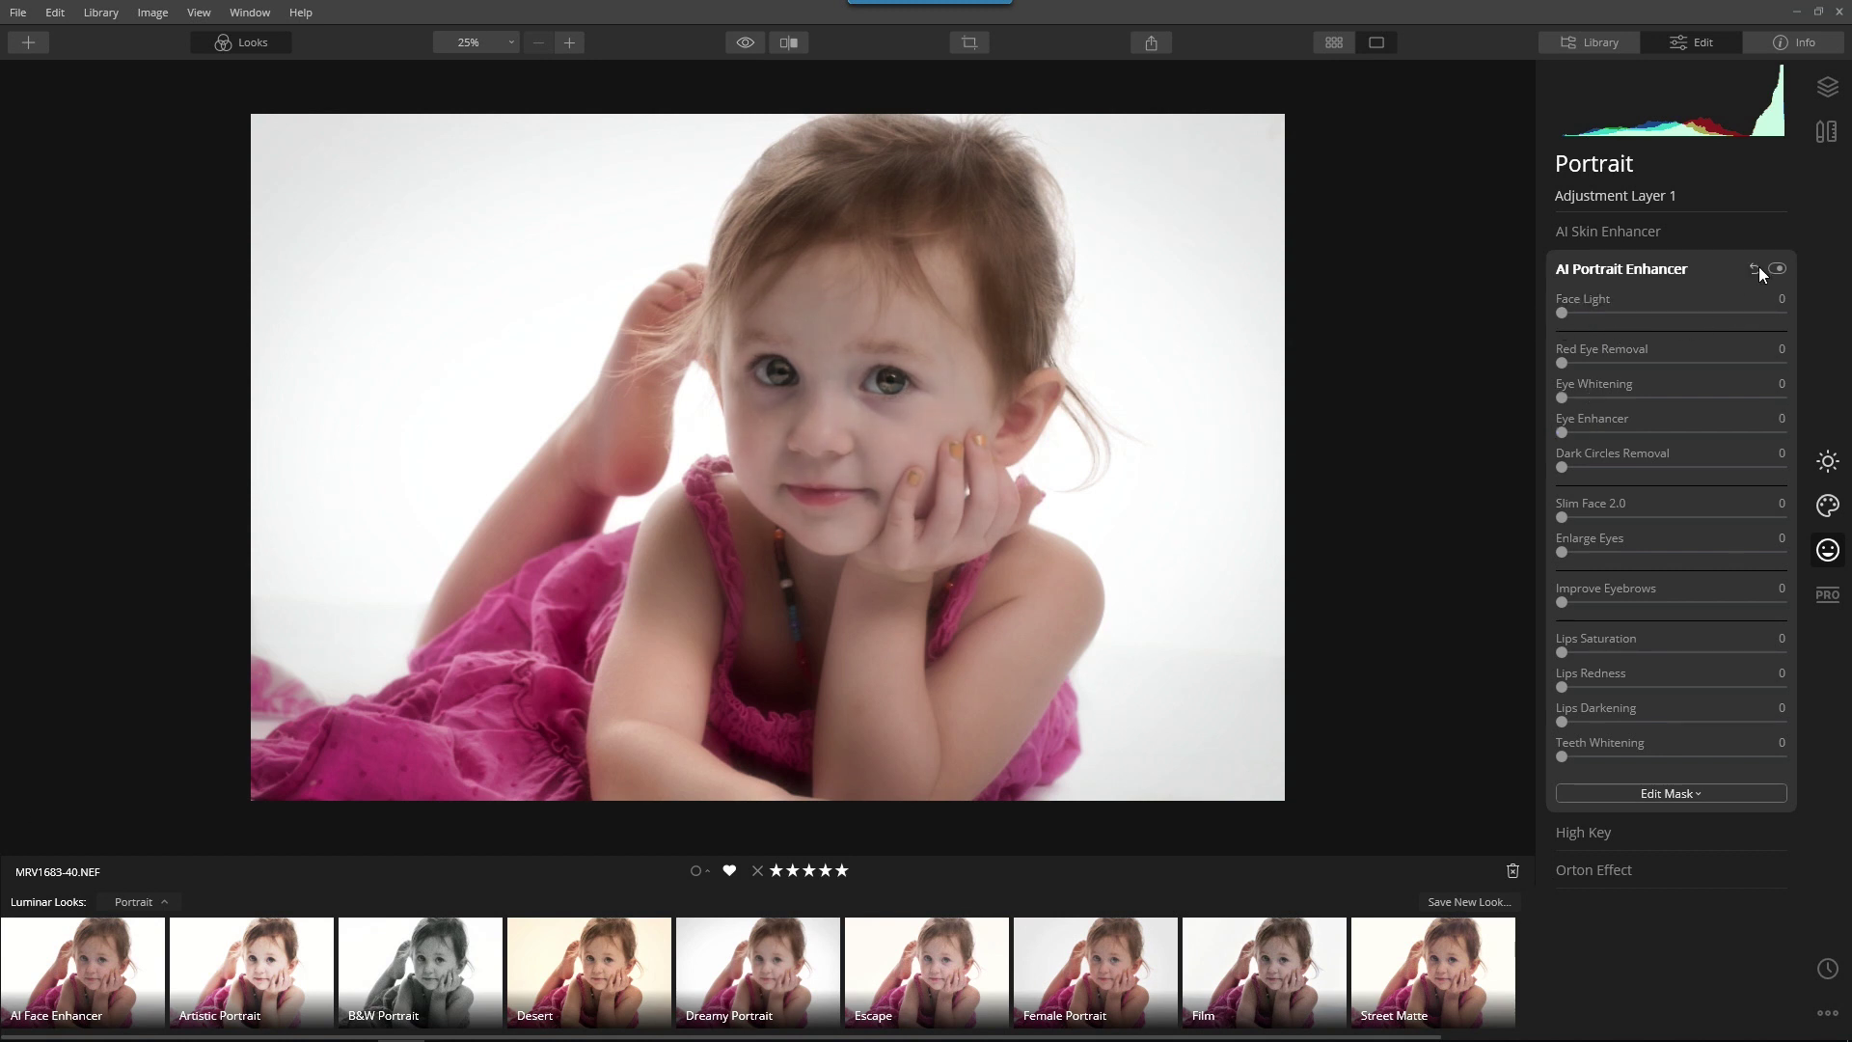
pyautogui.click(1651, 270)
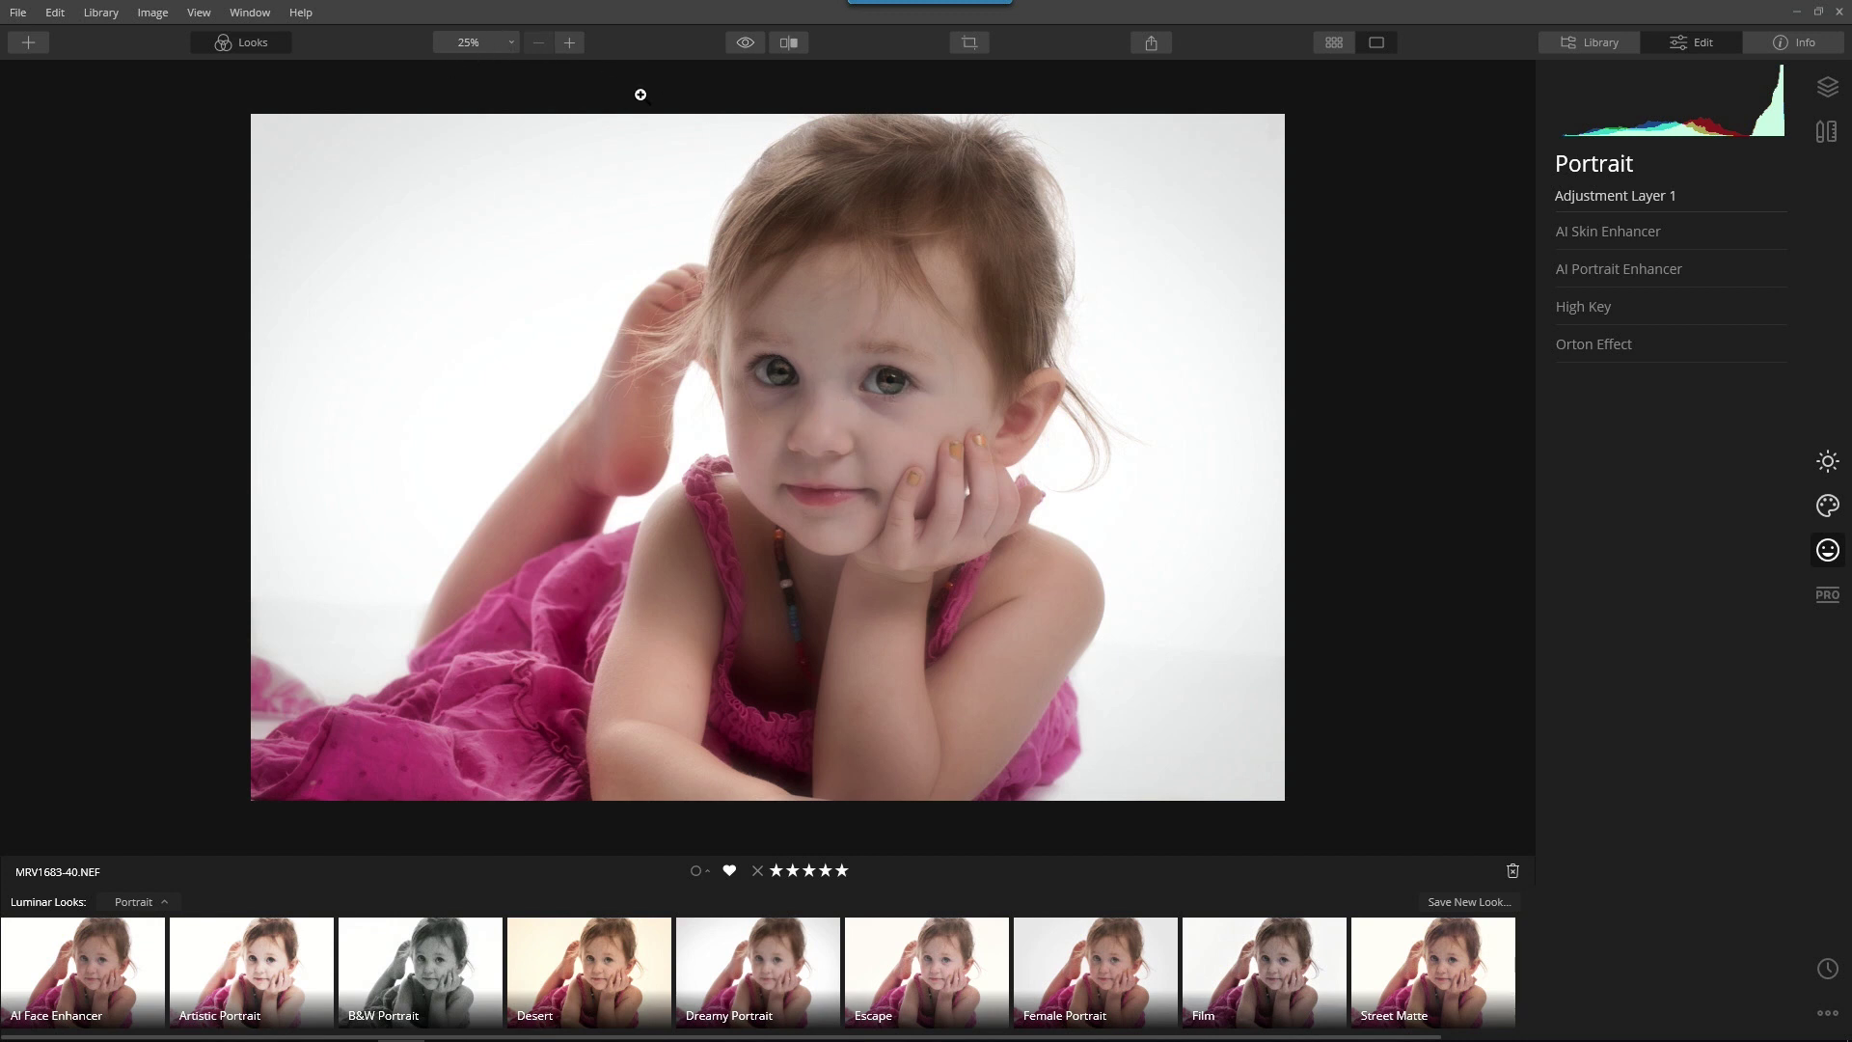
# Hide the Looks presets and compare the edited portrait with the original.
pyautogui.click(260, 46)
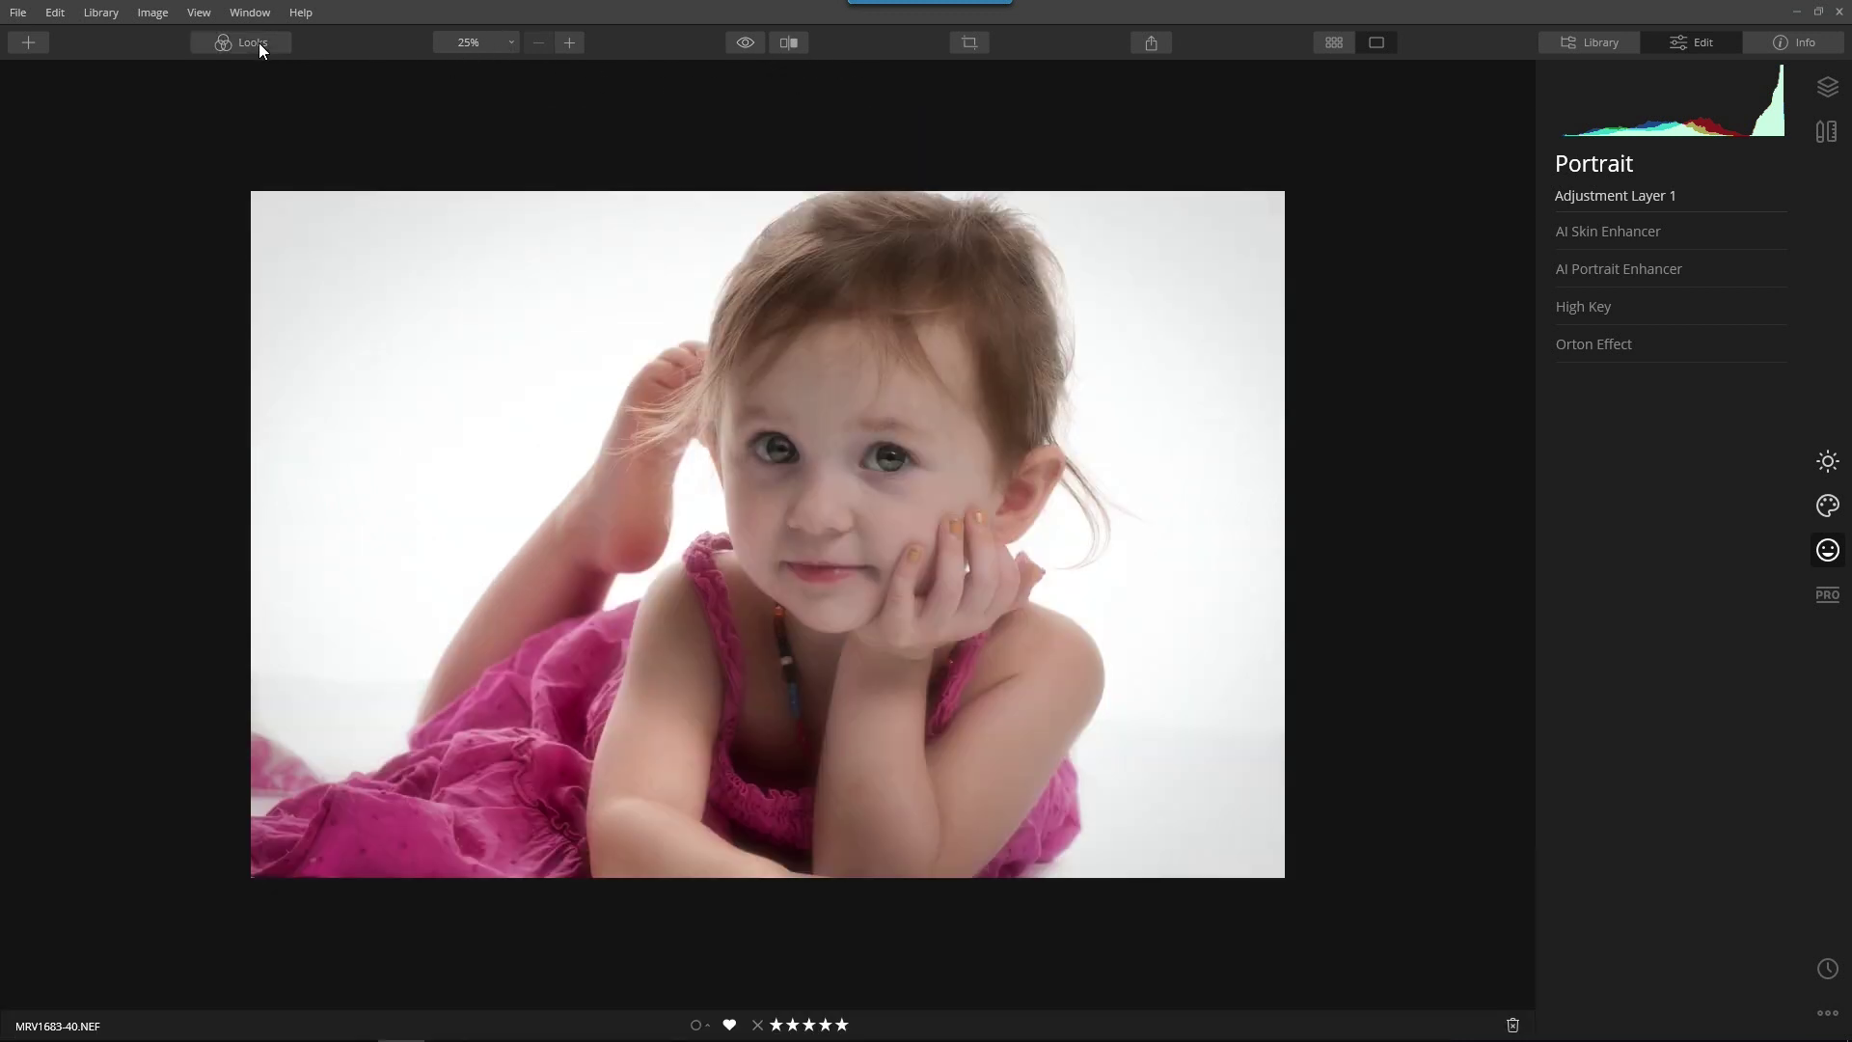
pyautogui.click(745, 44)
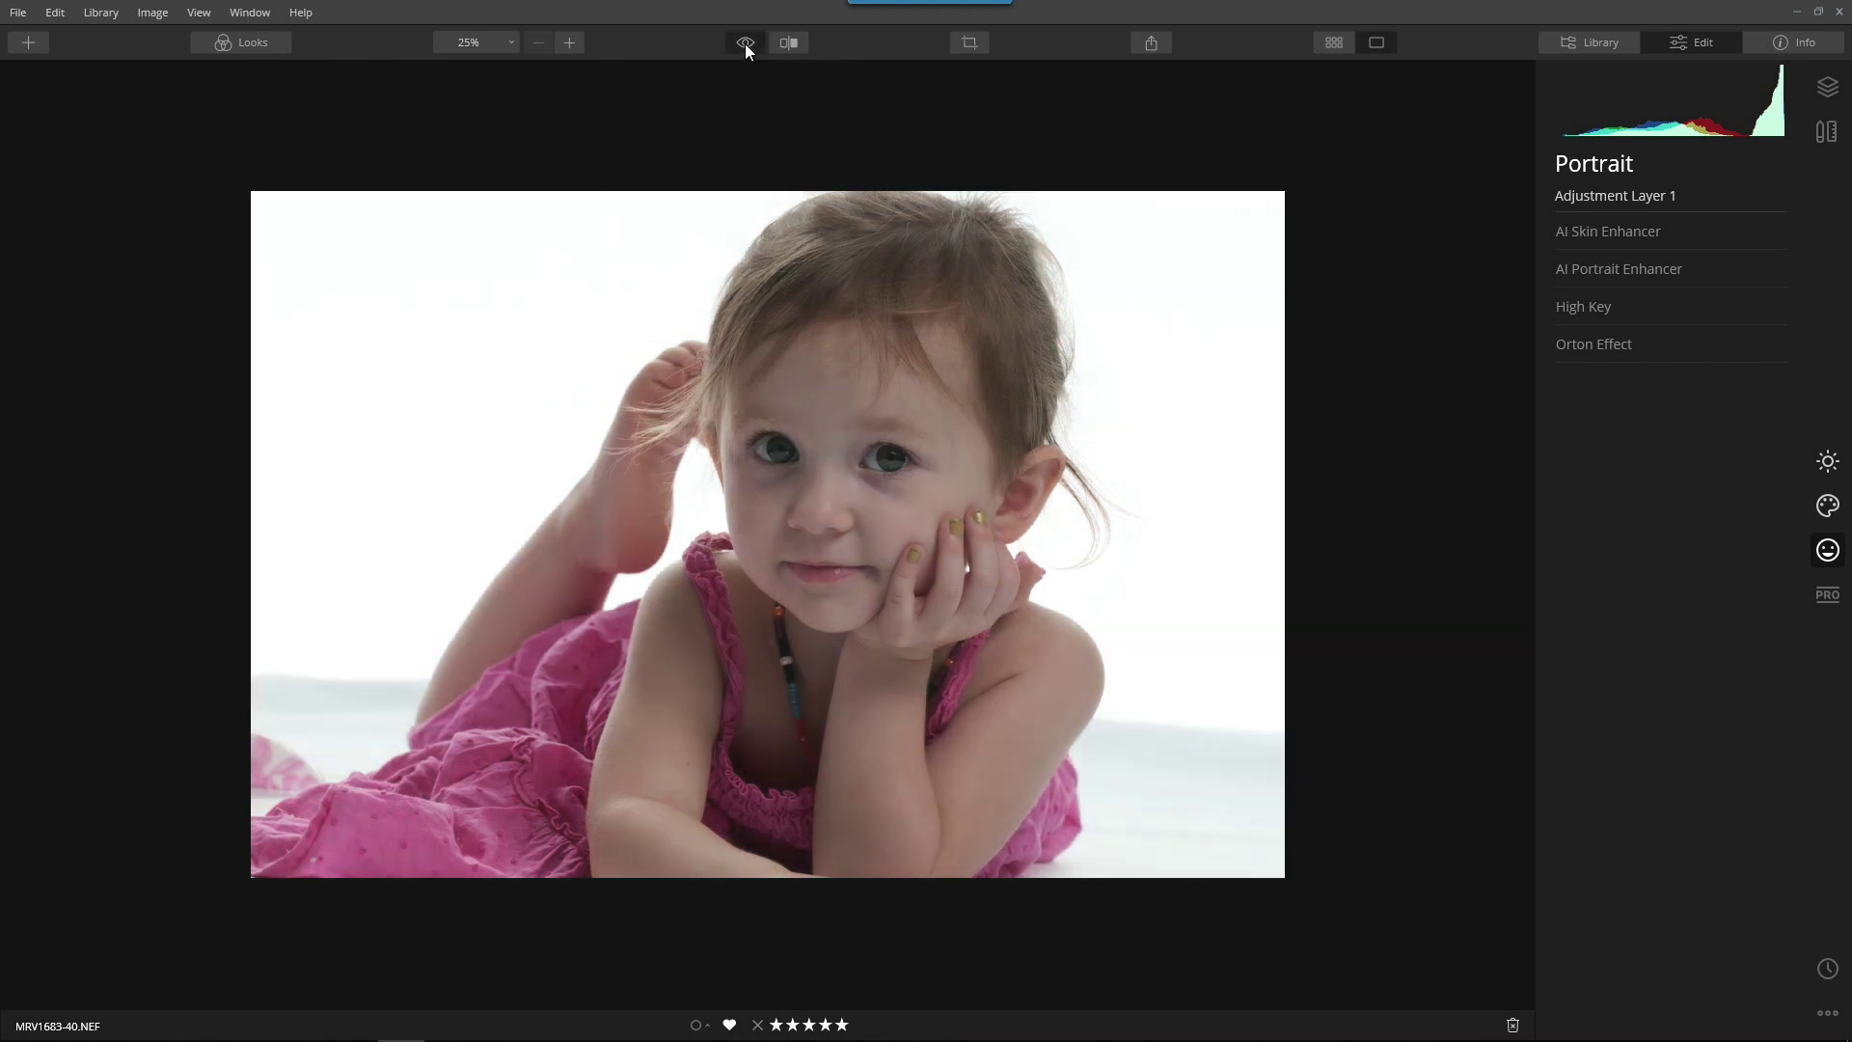
pyautogui.click(744, 44)
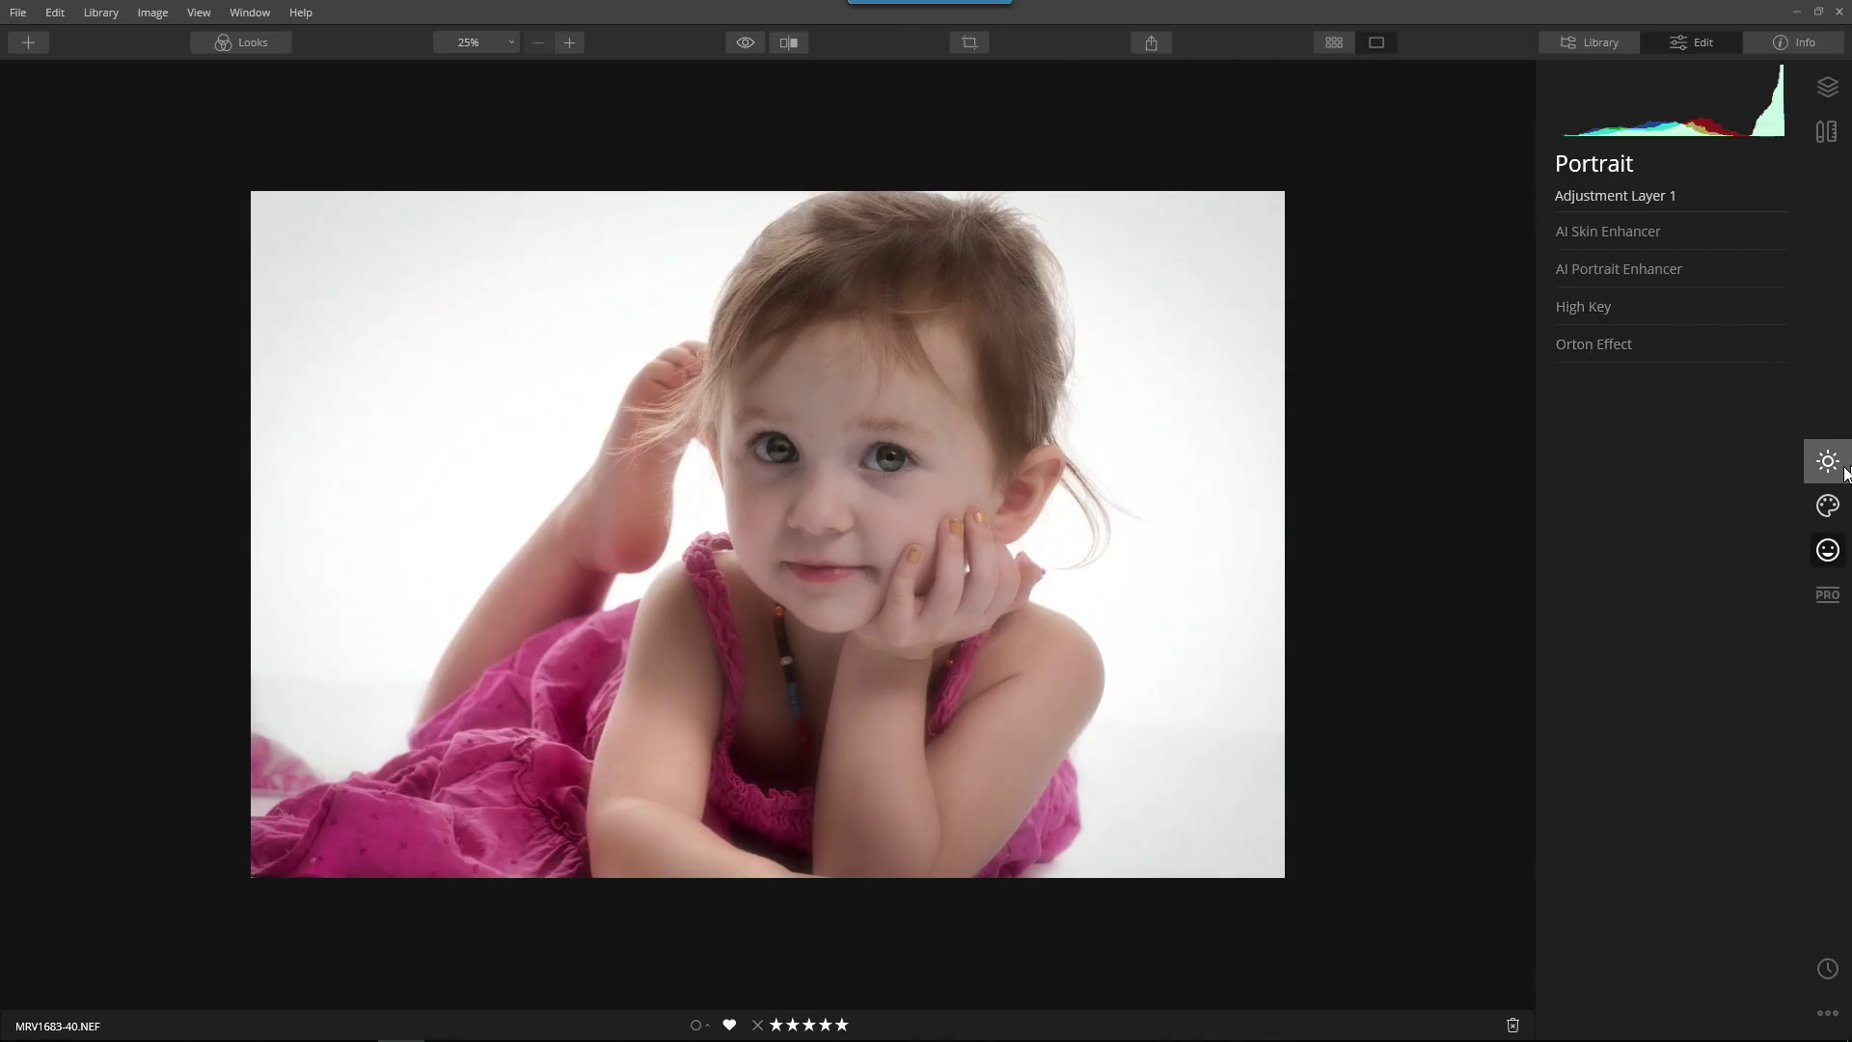
# Brighten the edges of the portrait by setting Adjustment Layer 1's Vignette amount to 35.
pyautogui.click(1826, 461)
pyautogui.click(1645, 542)
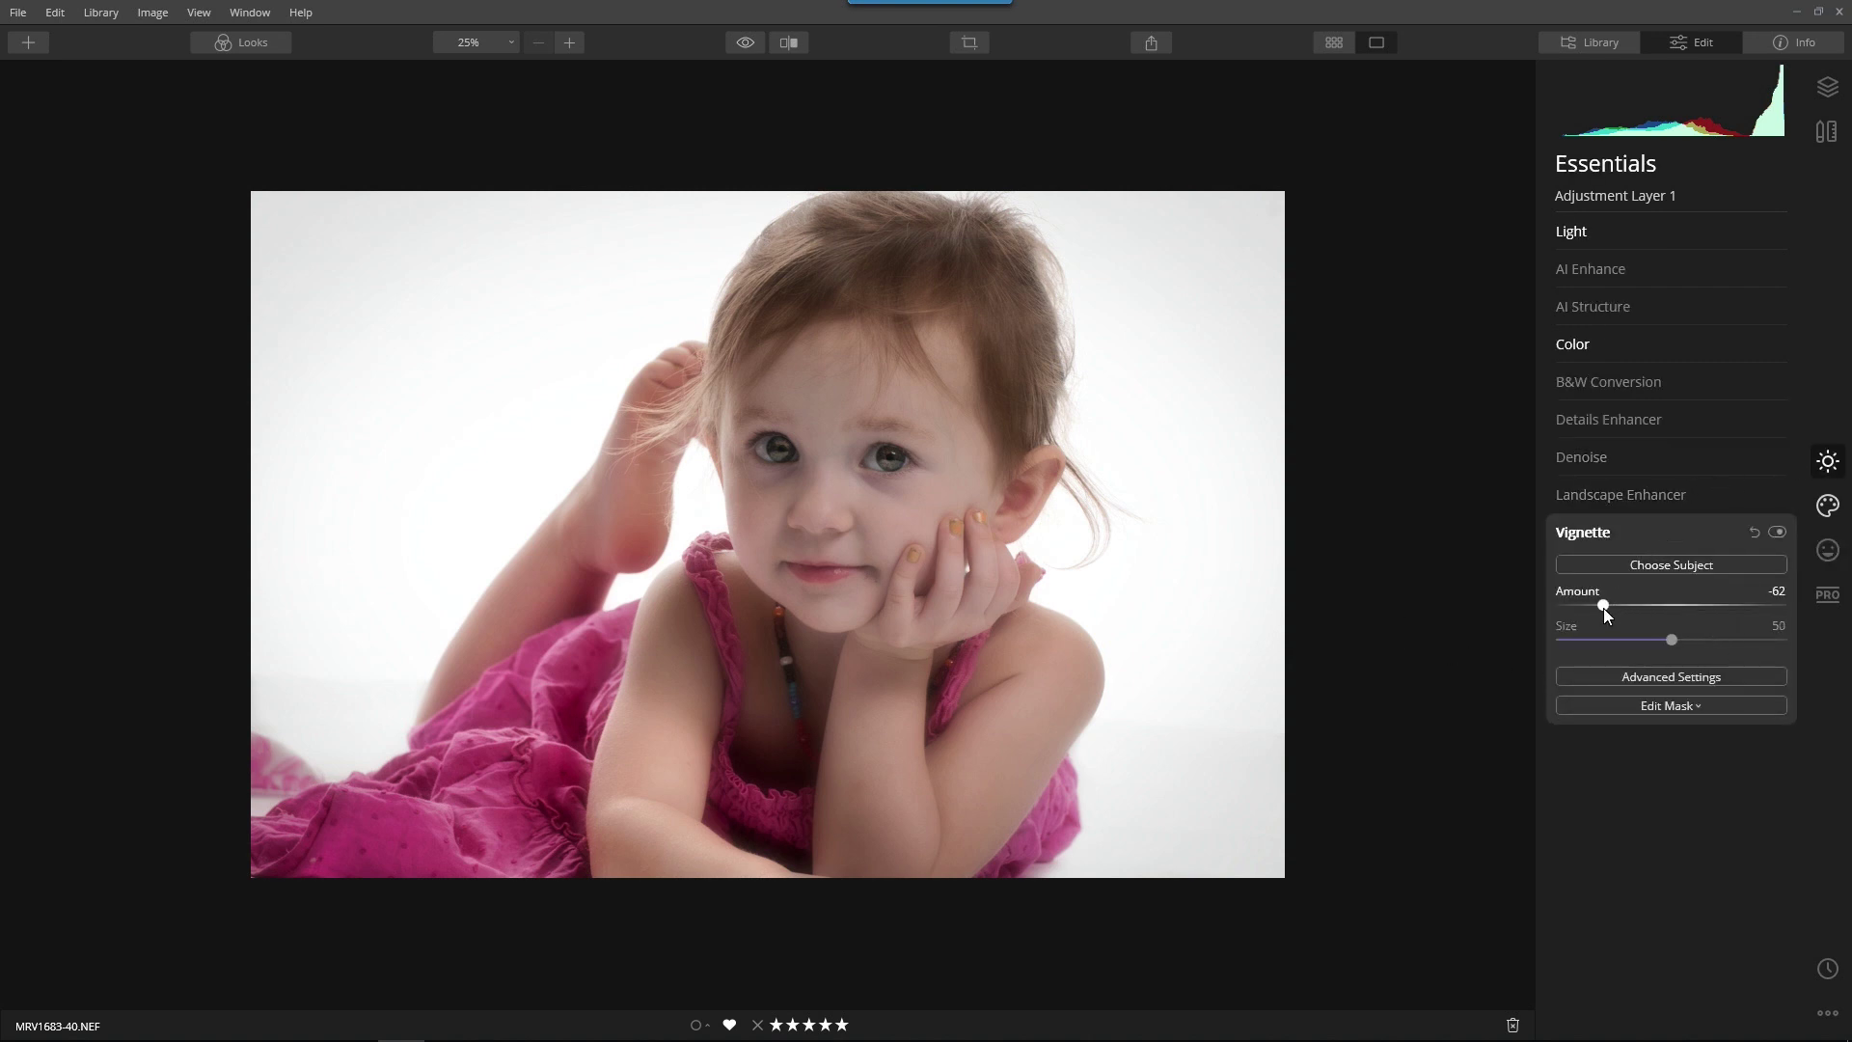
pyautogui.moveTo(1603, 608); pyautogui.dragTo(1705, 628)
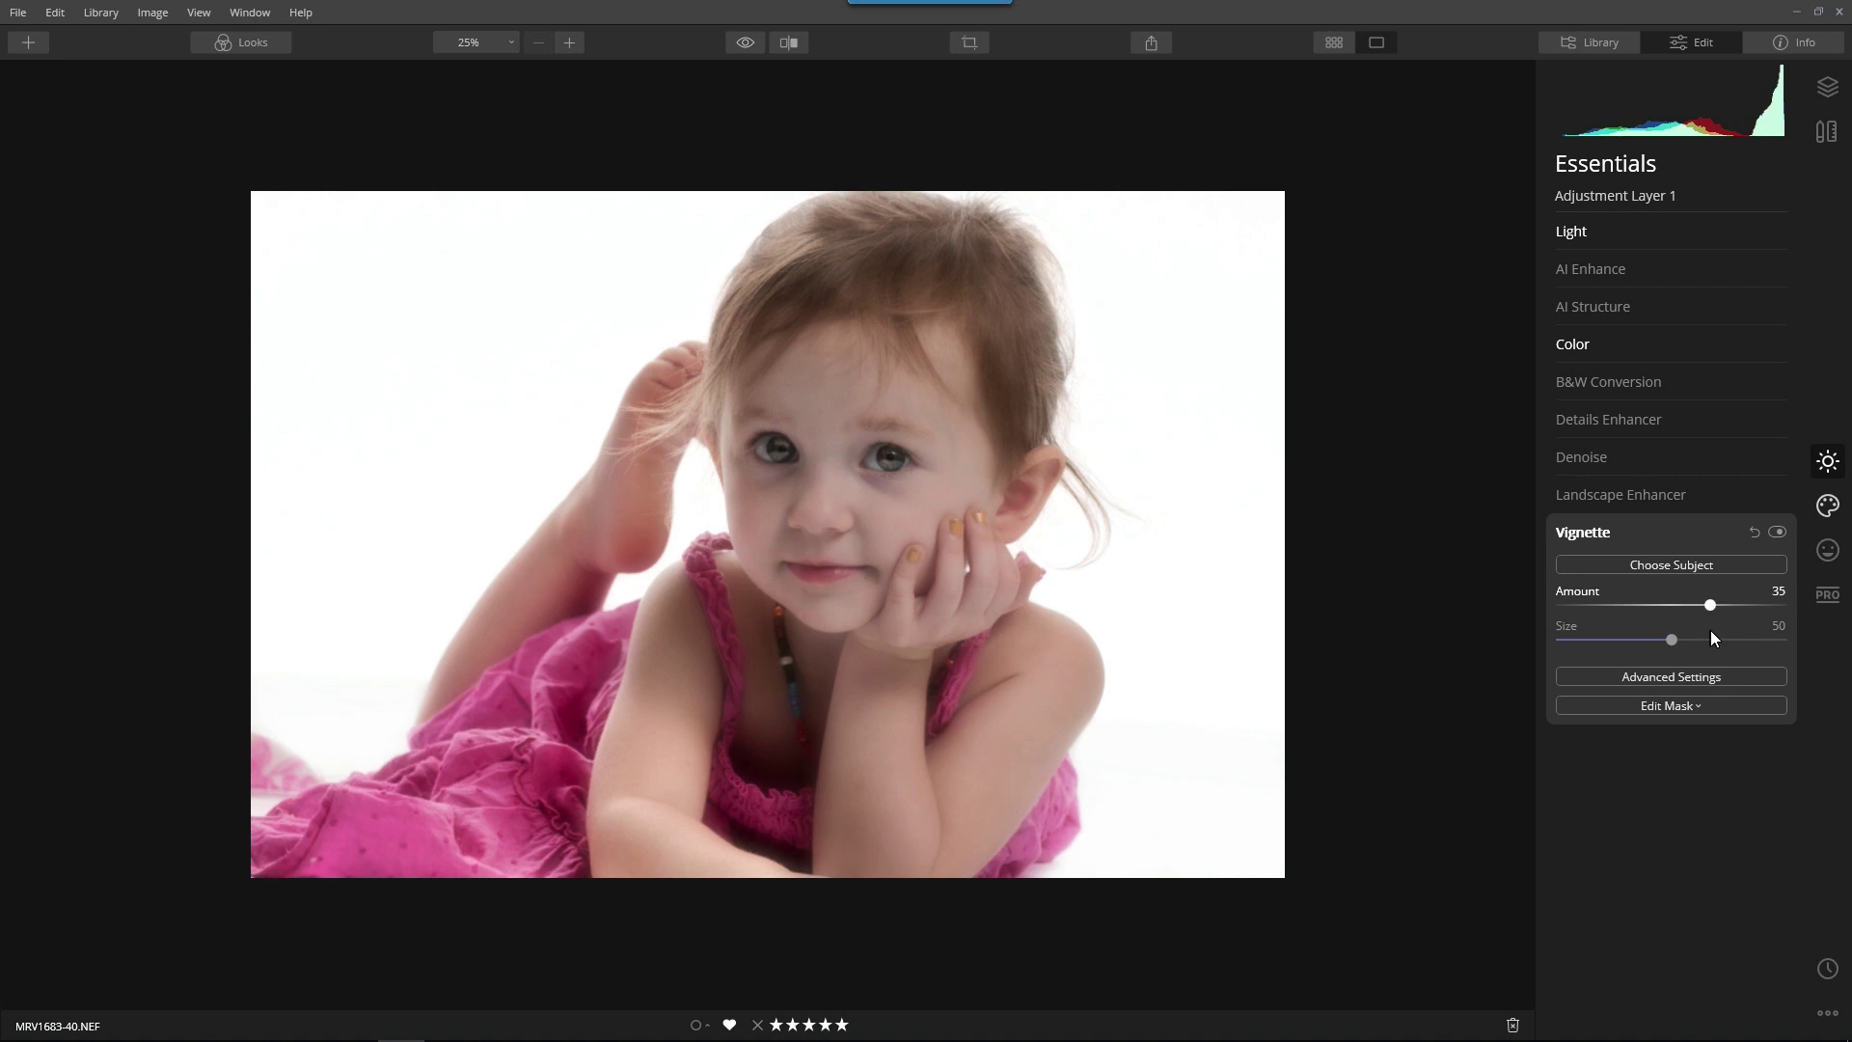